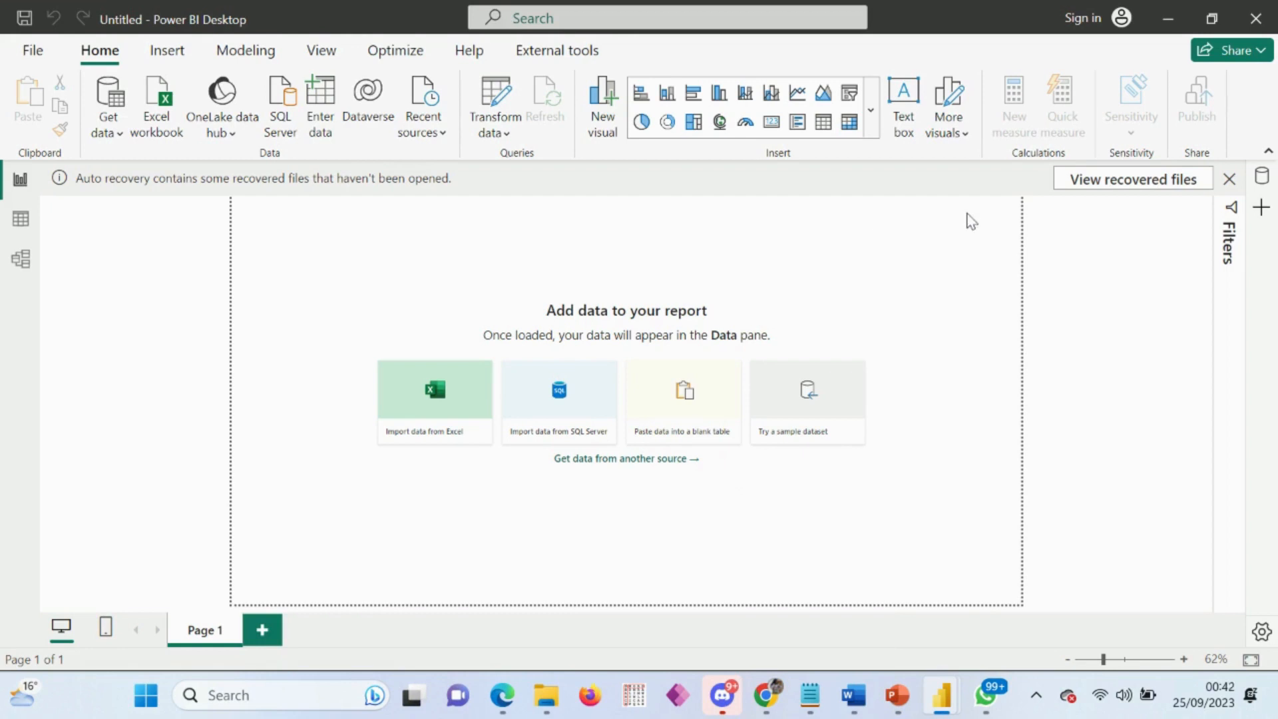
Step: Dismiss the recovered-files notice and choose to view the files later
{"action": "left_click", "coordinate": [1229, 179]}
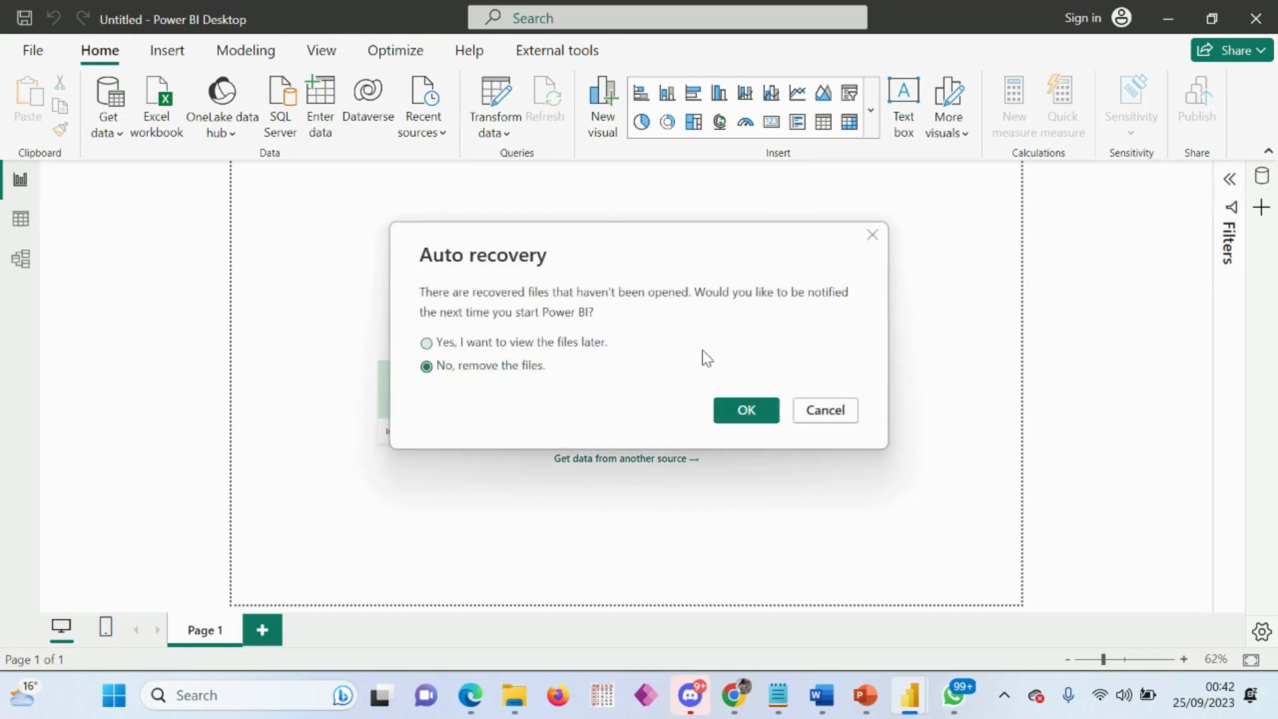
{"action": "left_click", "coordinate": [514, 344]}
{"action": "left_click", "coordinate": [747, 410]}
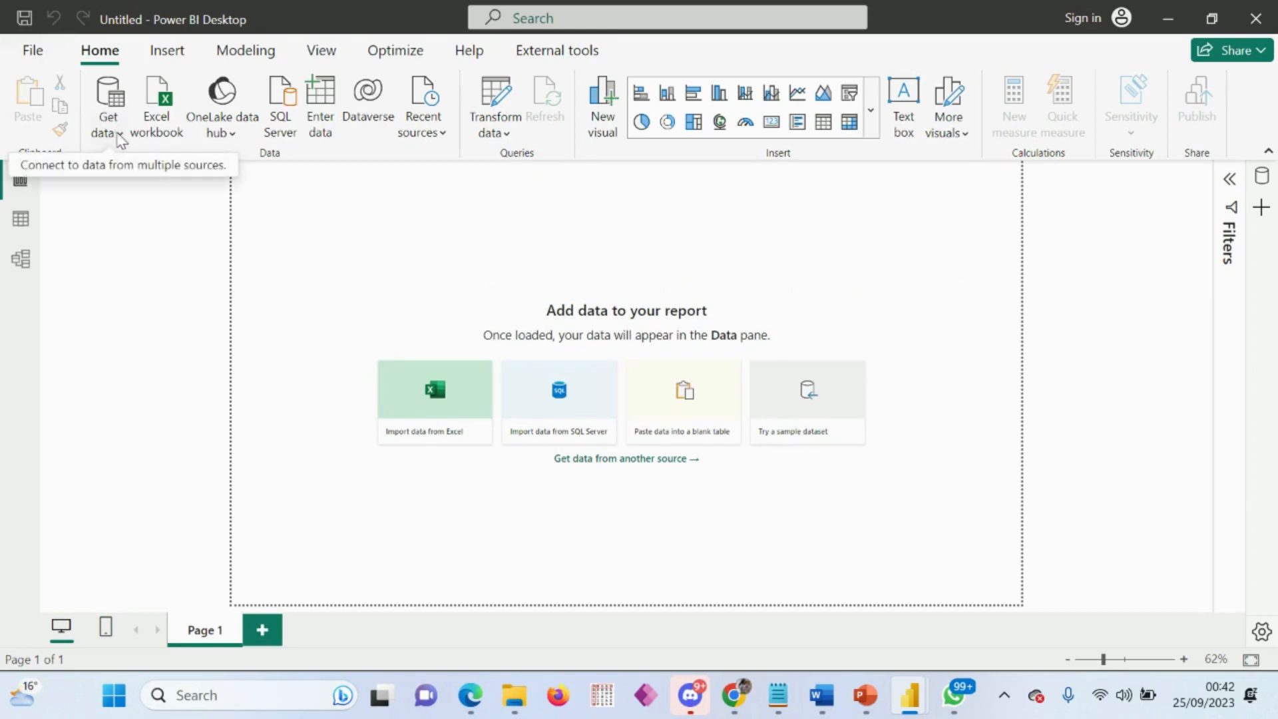
Step: Start an Excel workbook import and browse to the Data Modelling Demo folder on the Desktop
{"action": "left_click", "coordinate": [119, 137]}
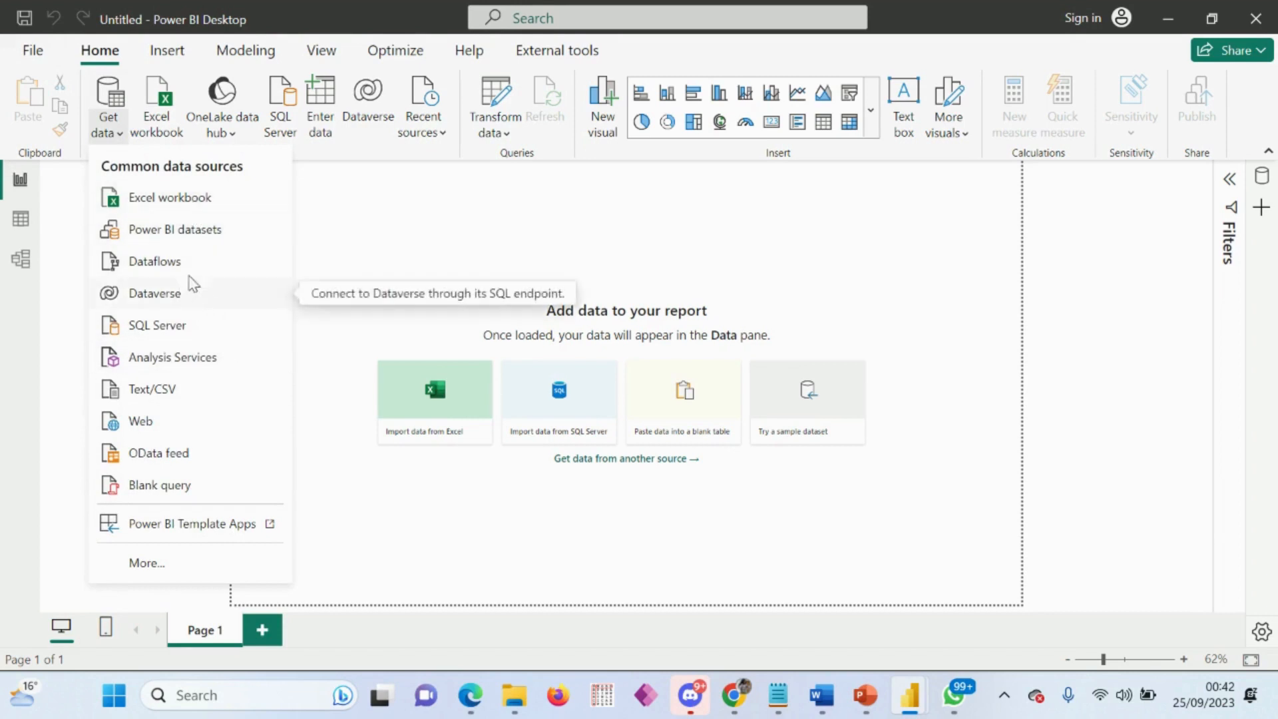
{"action": "left_click", "coordinate": [194, 203]}
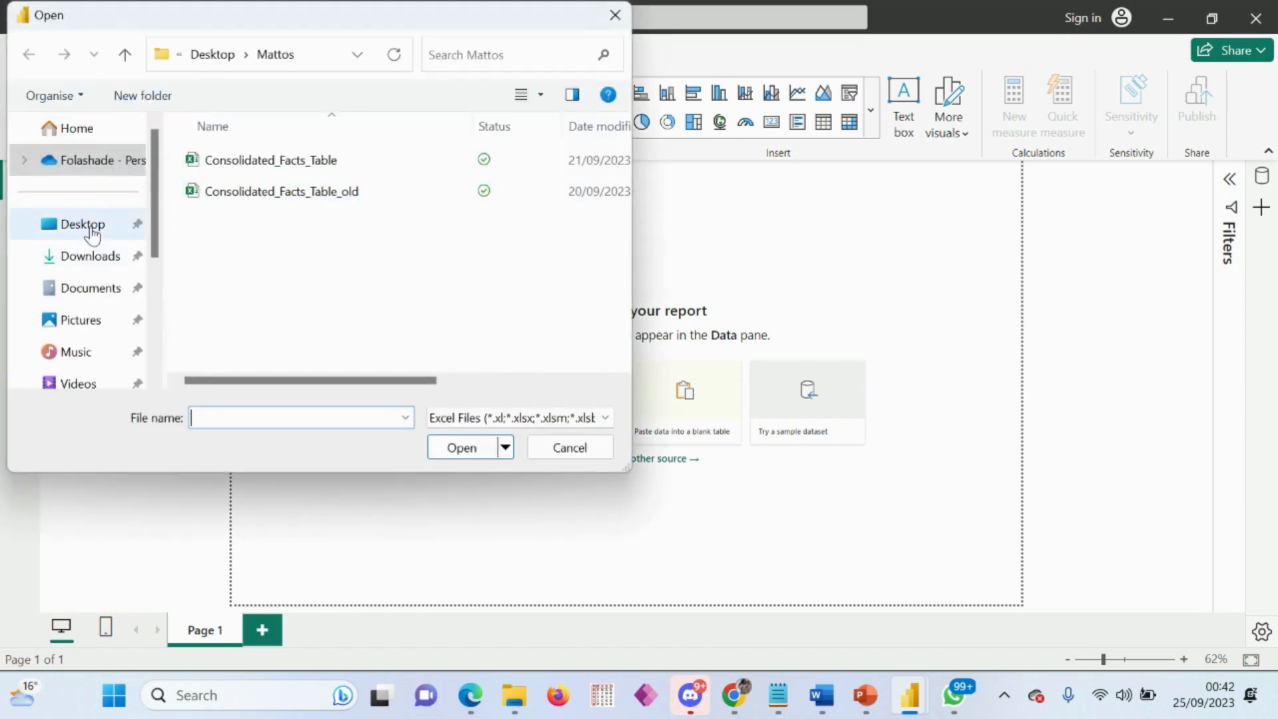
{"action": "left_click", "coordinate": [92, 235]}
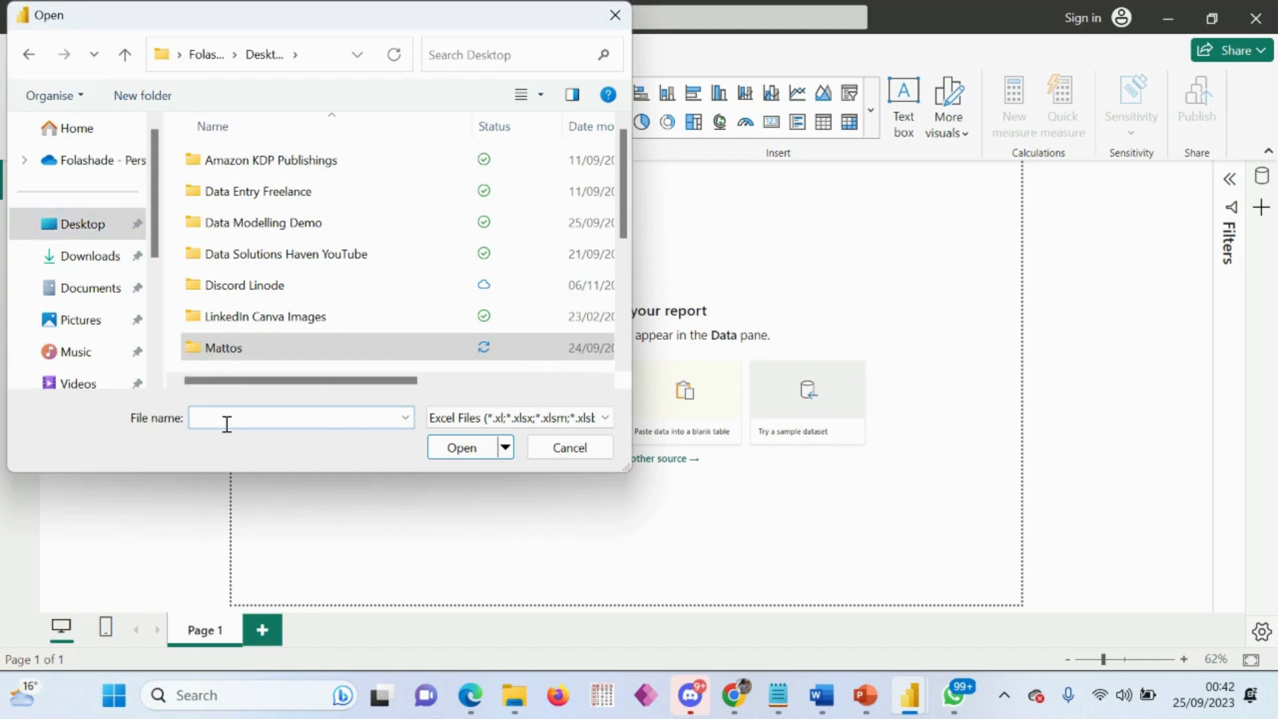
{"action": "left_click", "coordinate": [227, 424]}
{"action": "type", "text": "dar"}
{"action": "key", "text": "BackSpace"}
{"action": "type", "text": "t"}
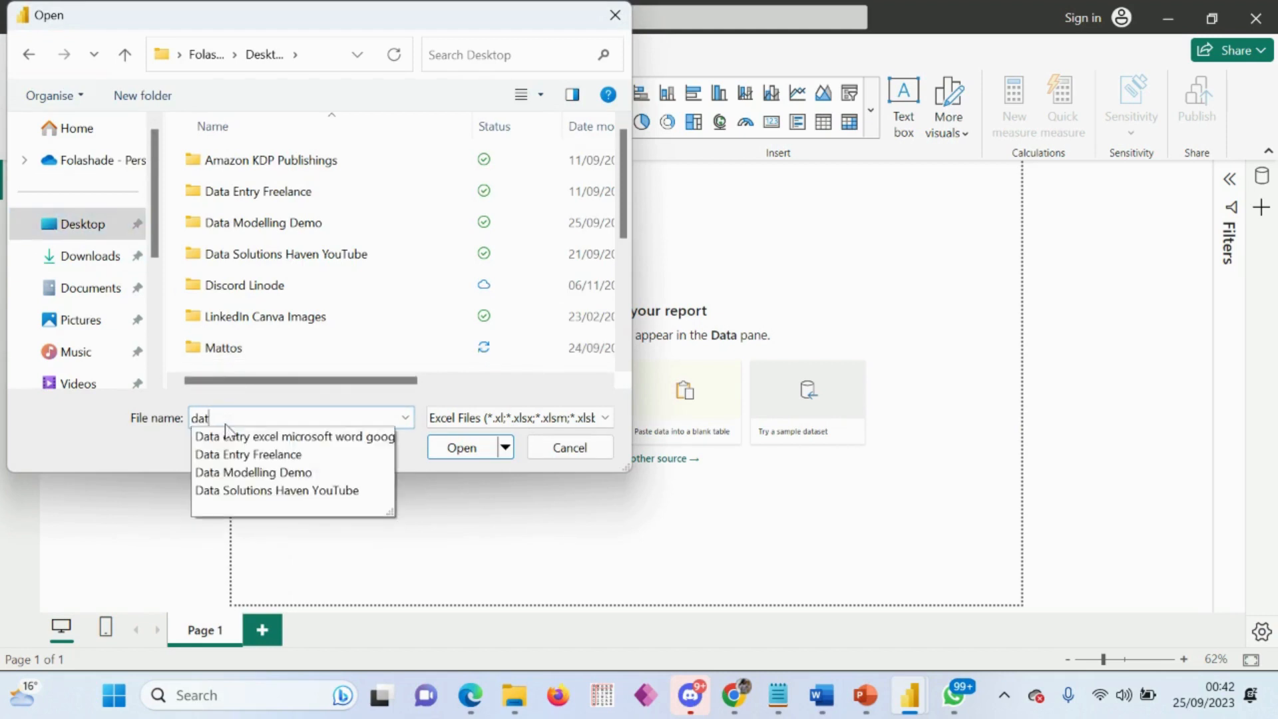
{"action": "type", "text": "a"}
{"action": "left_click", "coordinate": [270, 472]}
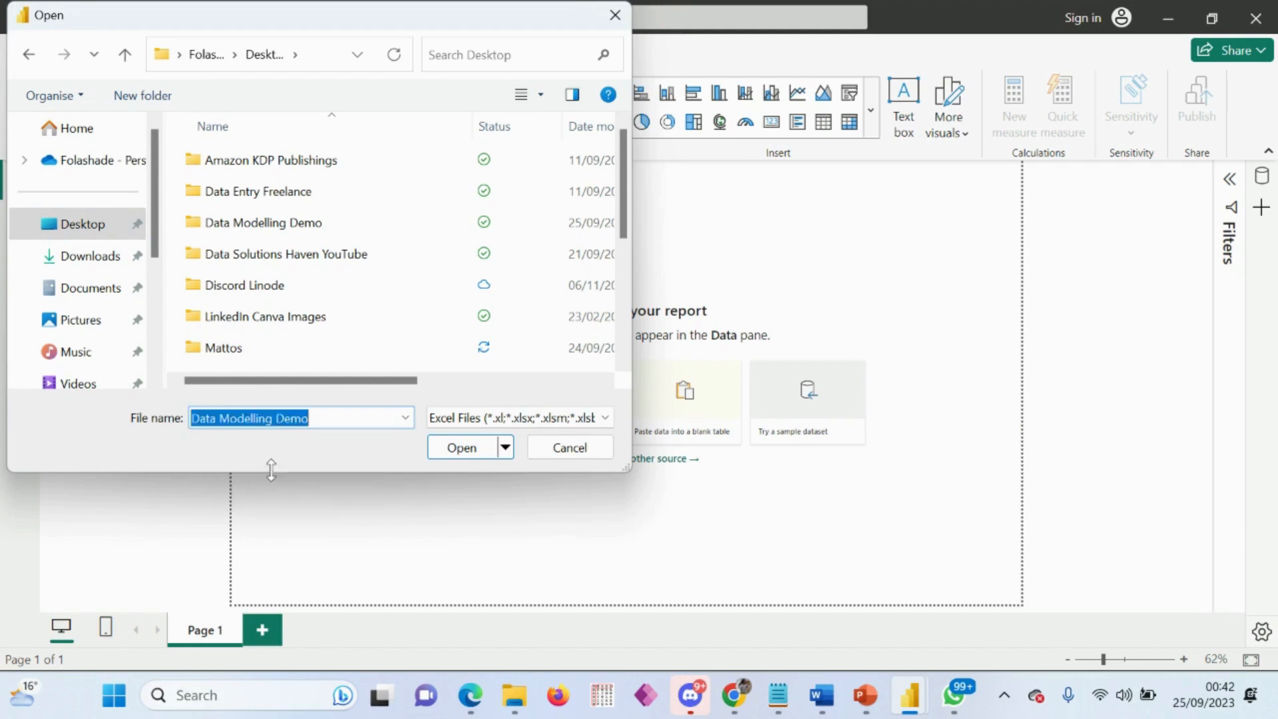
{"action": "left_click", "coordinate": [460, 448]}
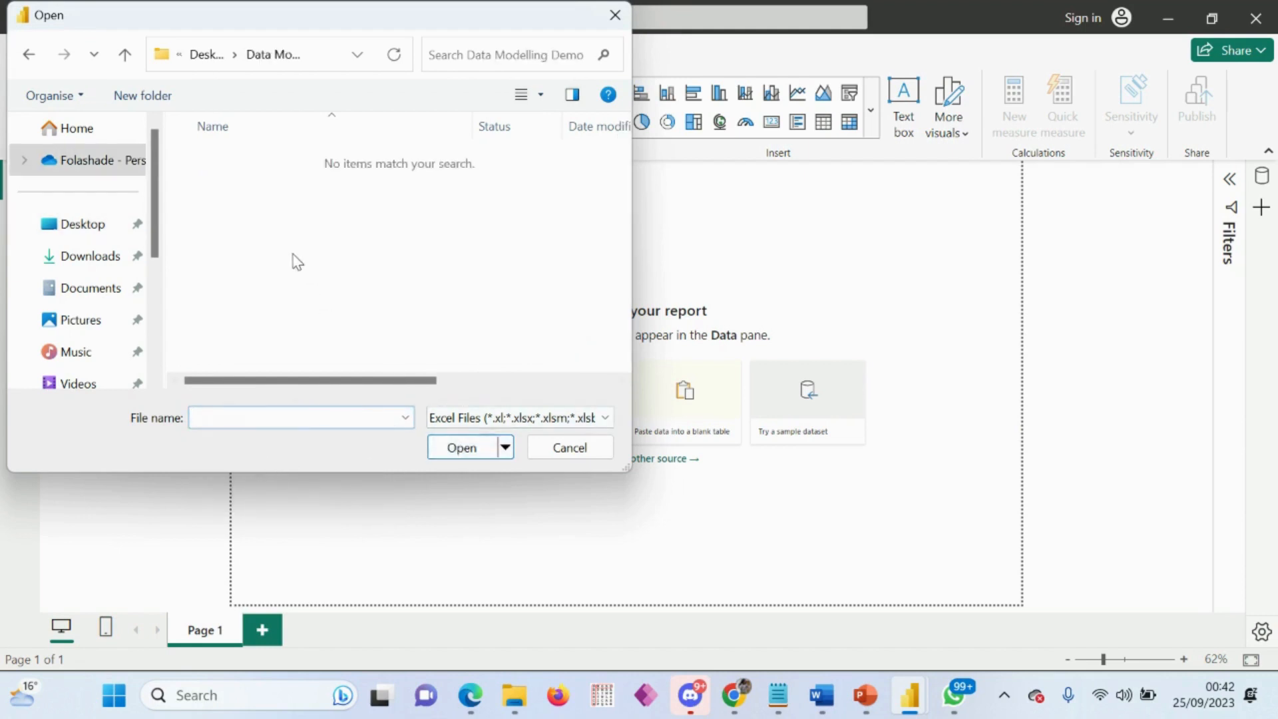
Step: Show all file types, choose the FactTable file and open its data for transformation in Power Query Editor
{"action": "scroll", "coordinate": [511, 353], "scroll_direction": "right", "scroll_amount": 3}
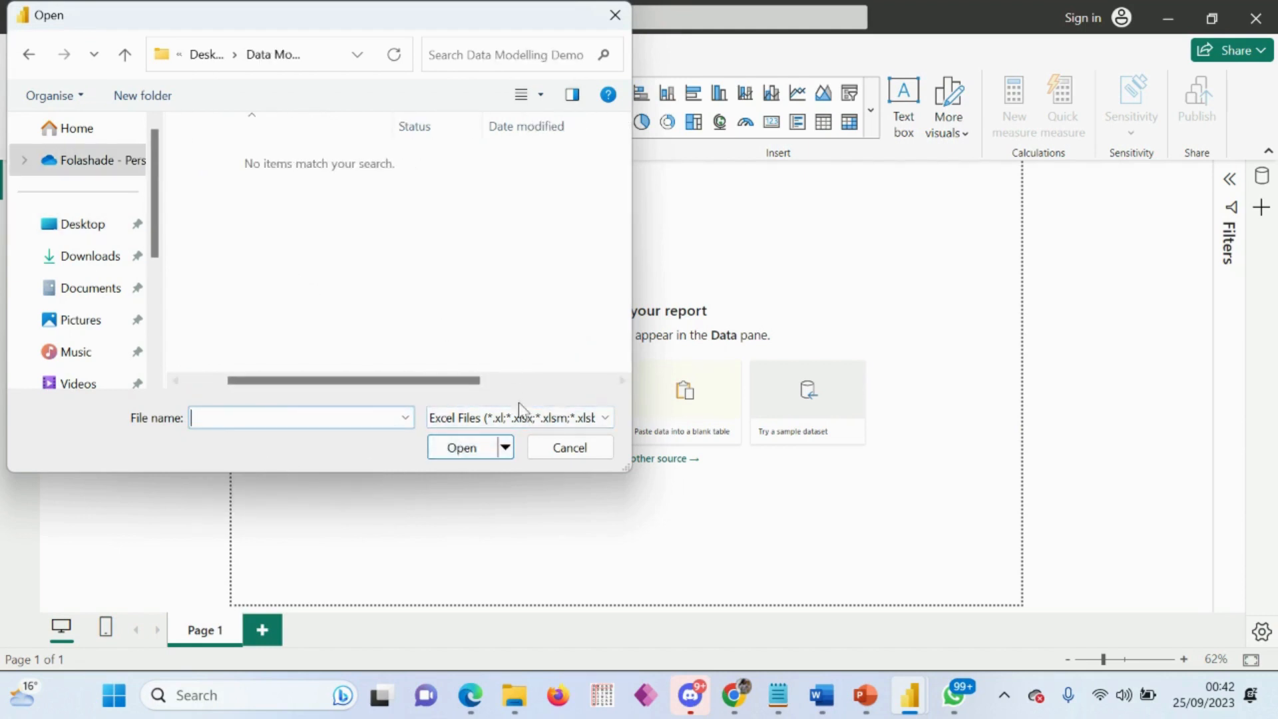
{"action": "left_click", "coordinate": [516, 425]}
{"action": "left_click", "coordinate": [485, 451]}
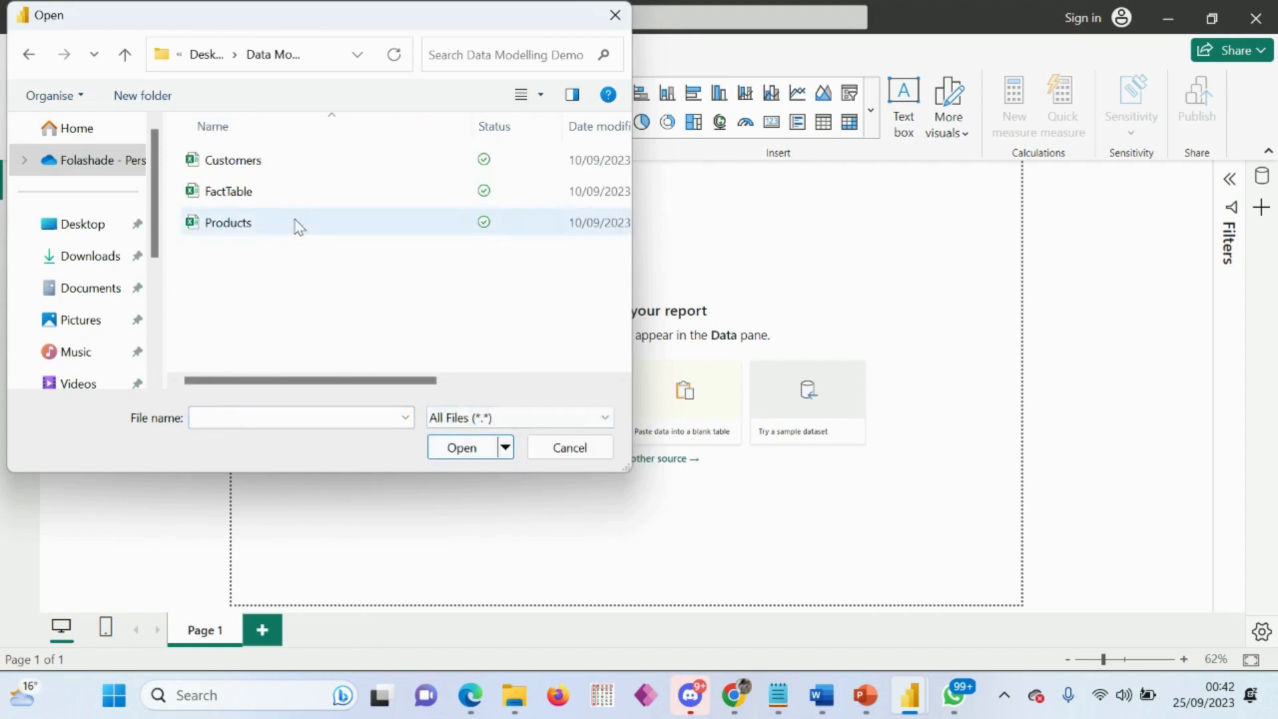
{"action": "double_click", "coordinate": [242, 199]}
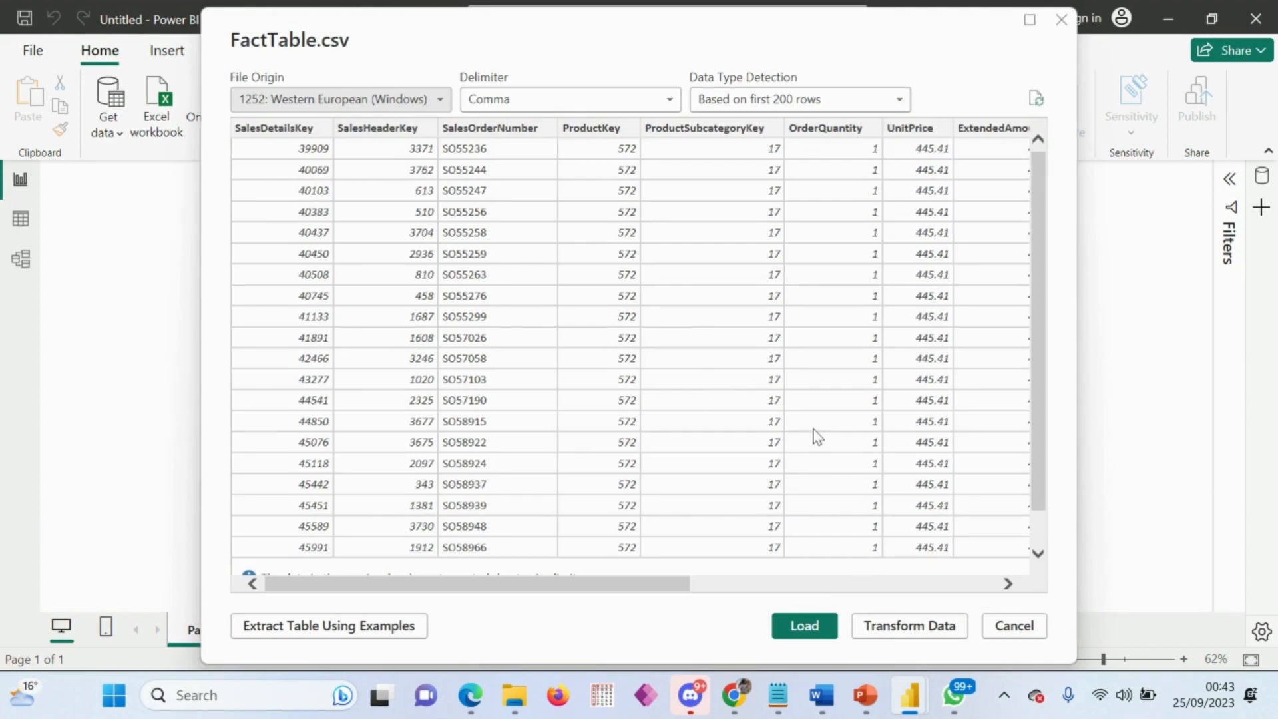
{"action": "scroll", "coordinate": [817, 437], "scroll_direction": "down", "scroll_amount": 2}
{"action": "scroll", "coordinate": [818, 437], "scroll_direction": "up", "scroll_amount": 2}
{"action": "left_click", "coordinate": [906, 626]}
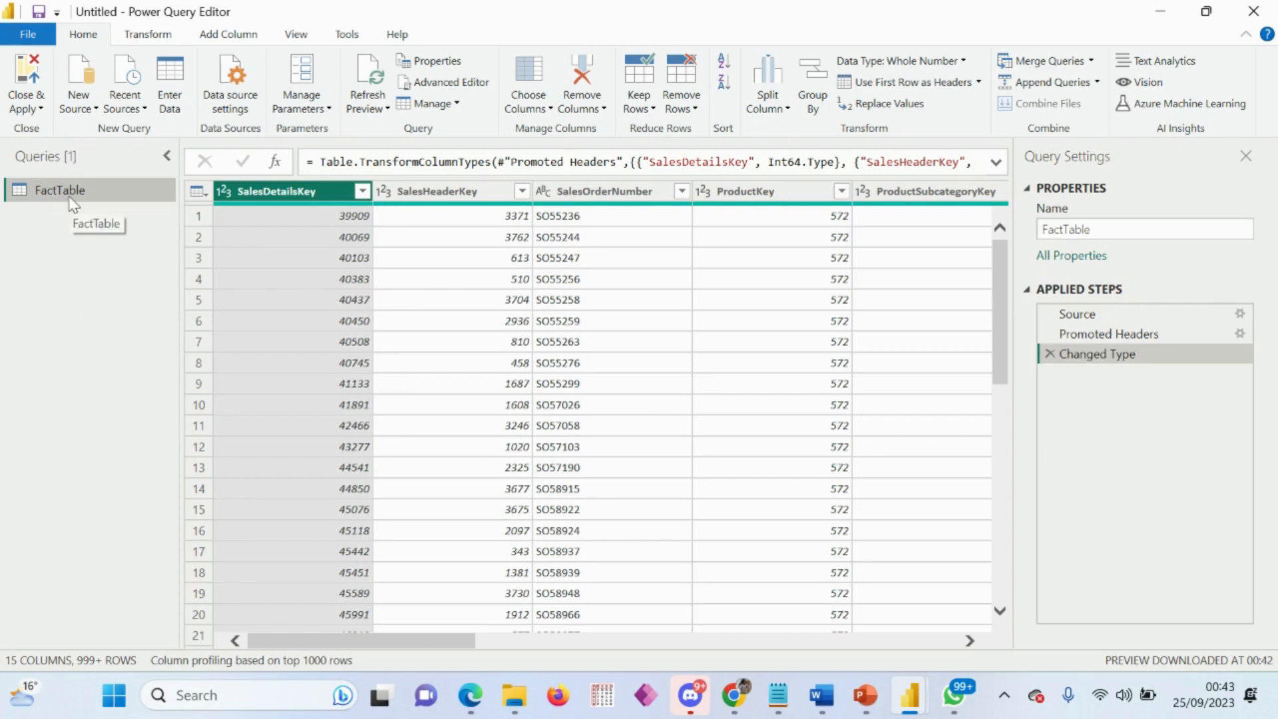
{"action": "left_click", "coordinate": [1113, 229]}
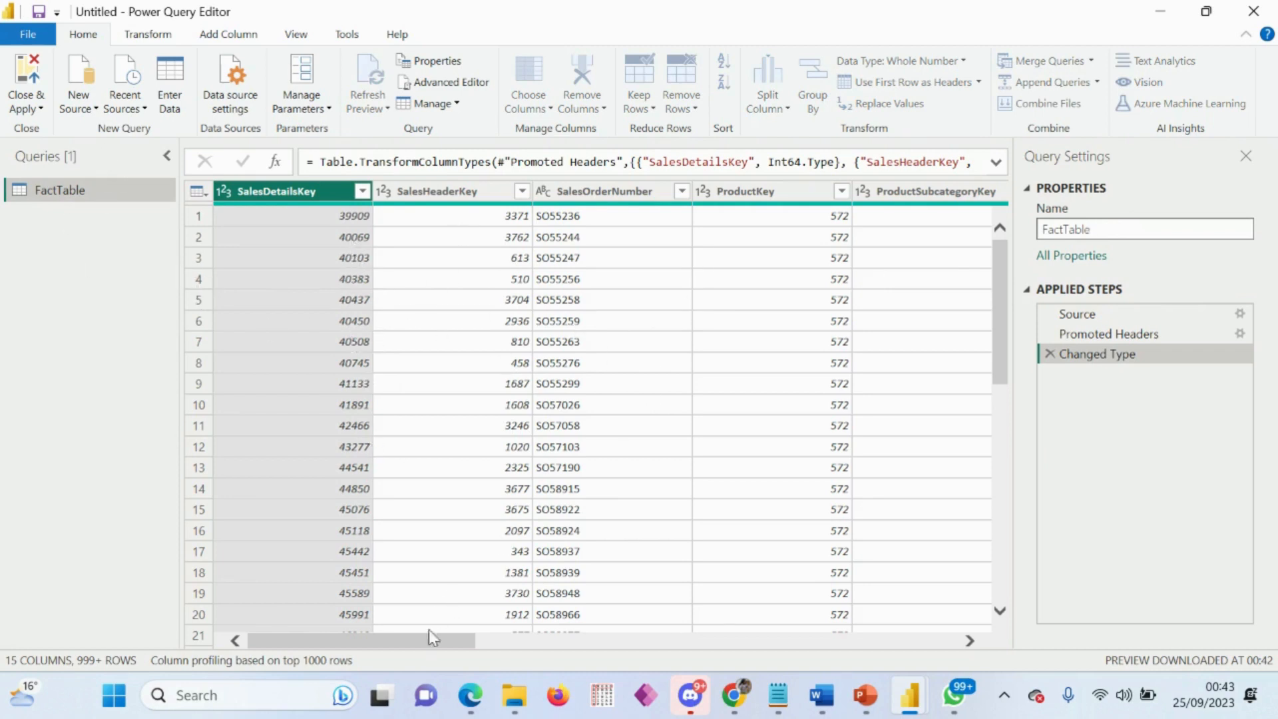
{"action": "left_click", "coordinate": [712, 610]}
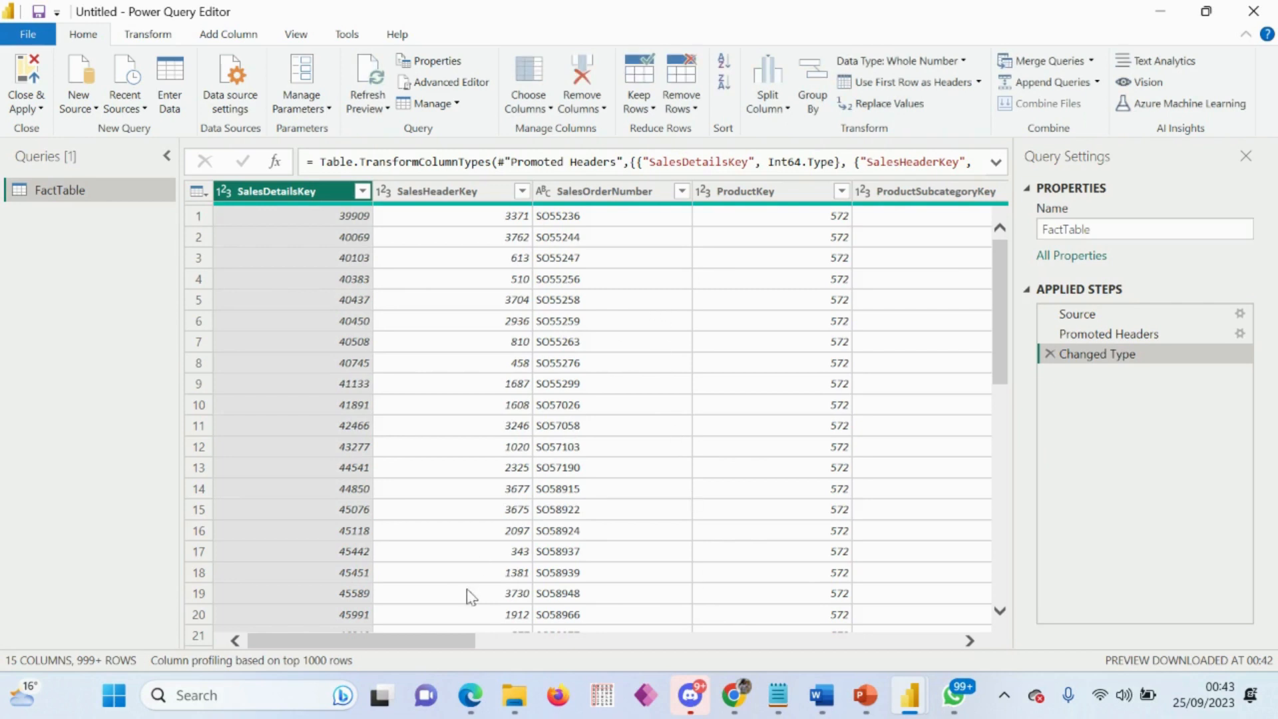
{"action": "left_click_drag", "start_coordinate": [434, 640], "coordinate": [662, 596]}
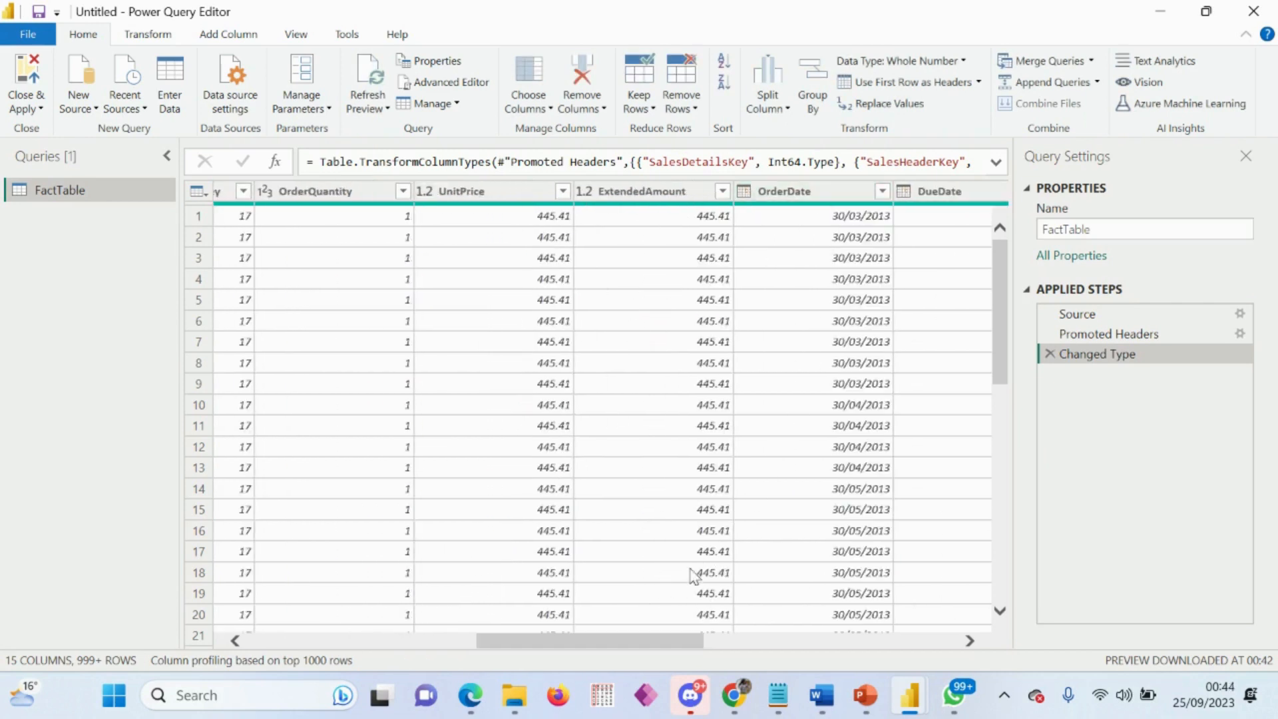
{"action": "left_click_drag", "start_coordinate": [657, 640], "coordinate": [257, 669]}
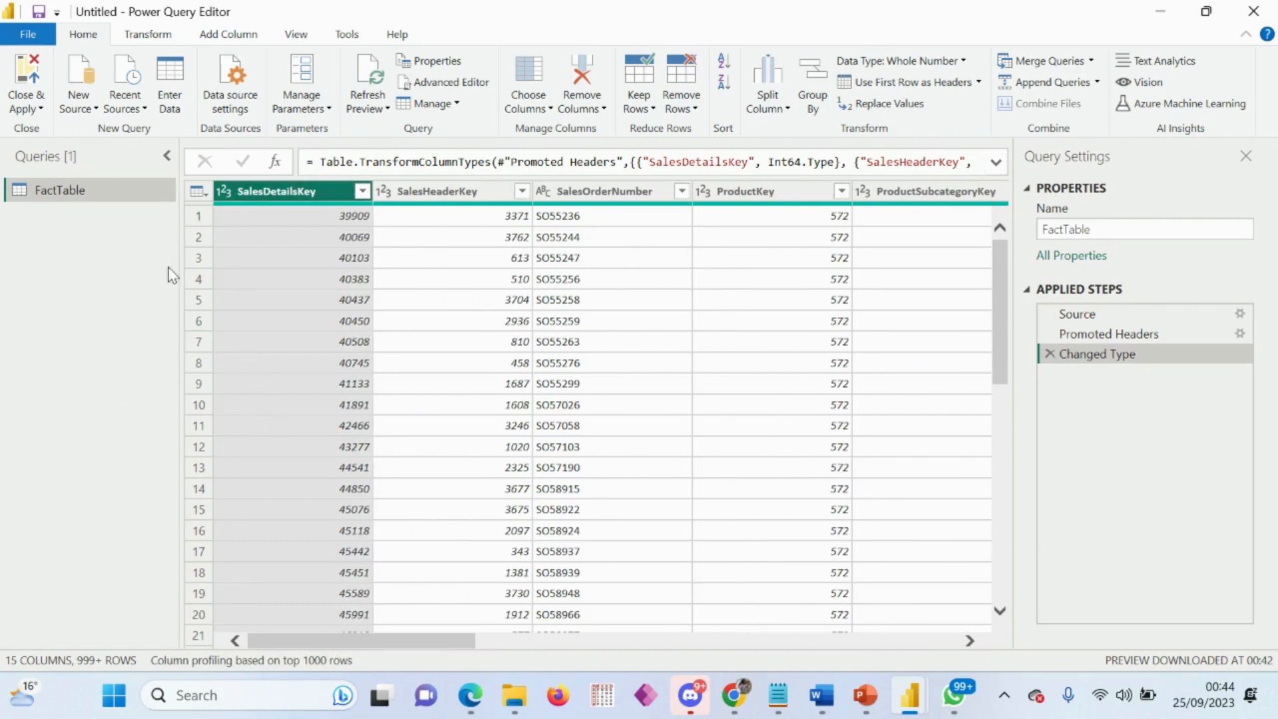
Step: Add the Customers file from the Data Modelling Demo folder as a new query, showing all file types to find it
{"action": "left_click", "coordinate": [92, 113]}
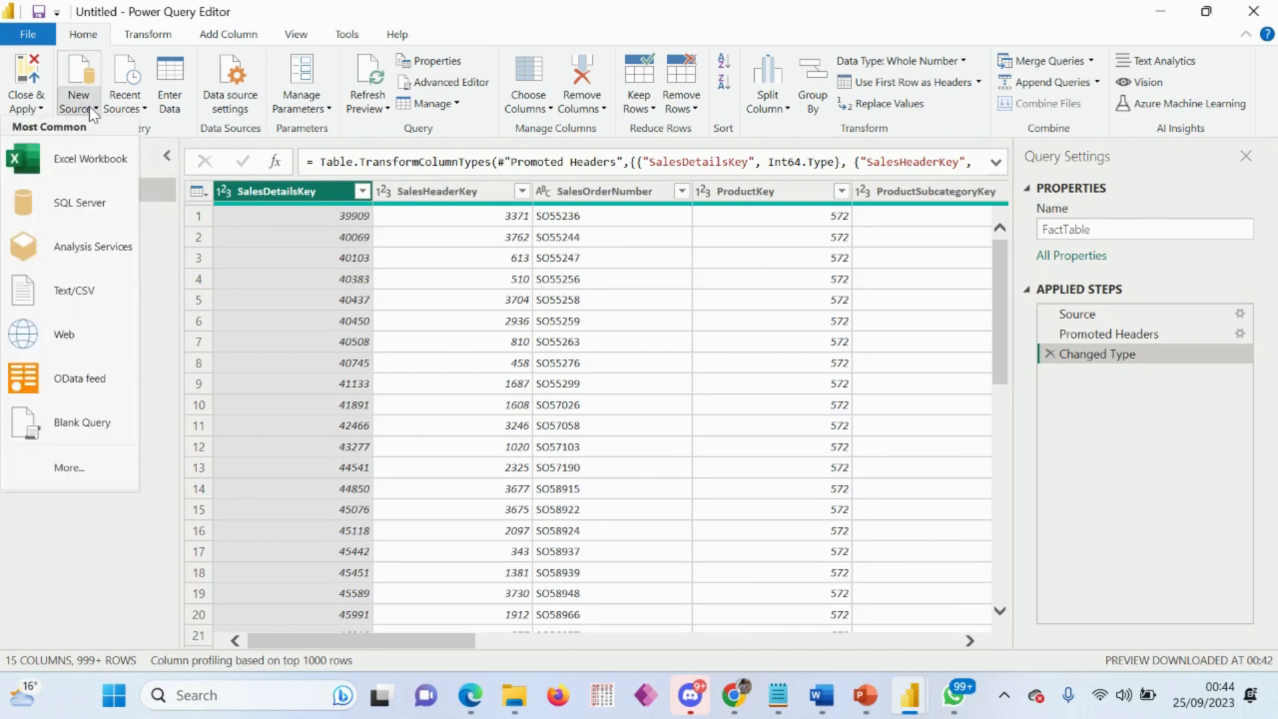
{"action": "left_click", "coordinate": [81, 160]}
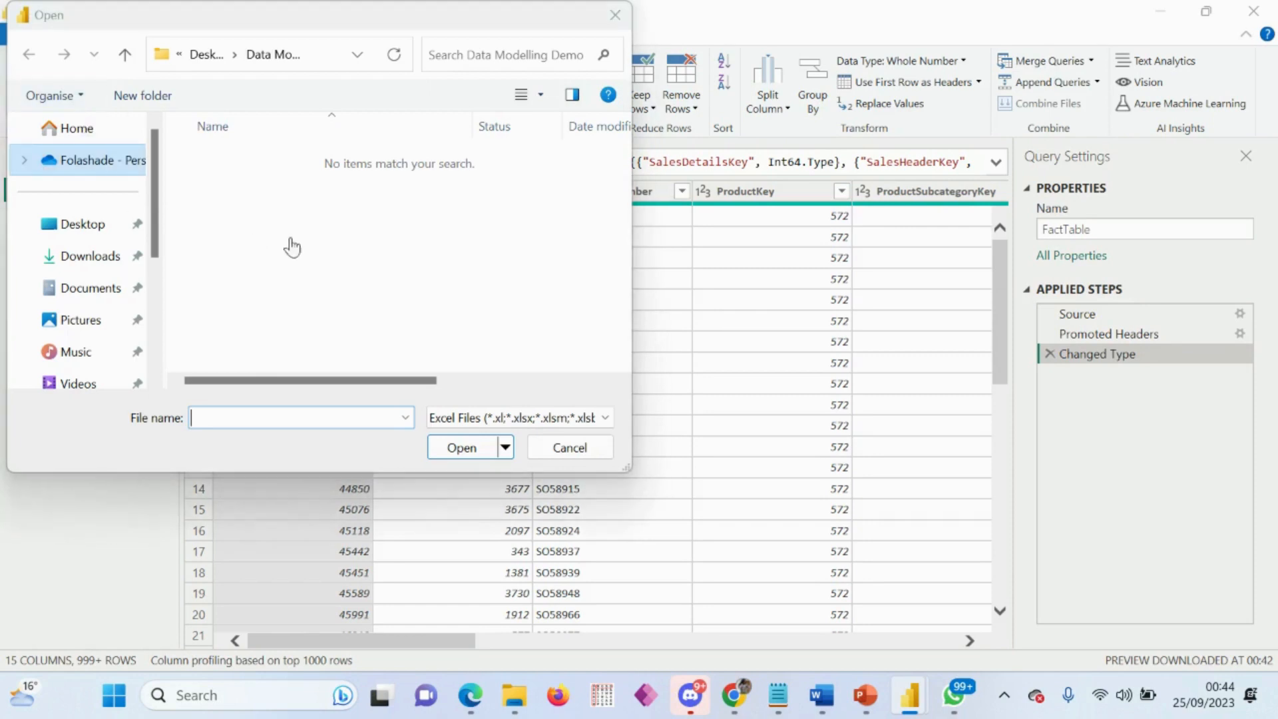
{"action": "left_click", "coordinate": [541, 426]}
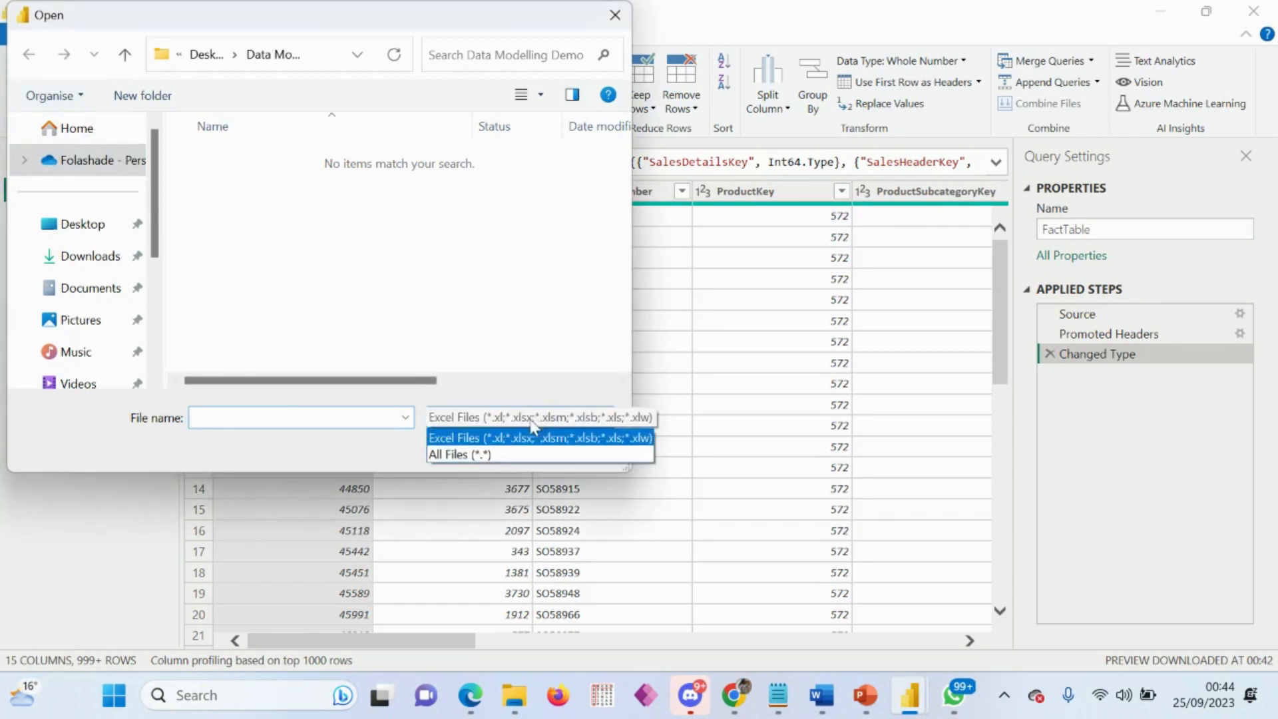
{"action": "left_click", "coordinate": [485, 457]}
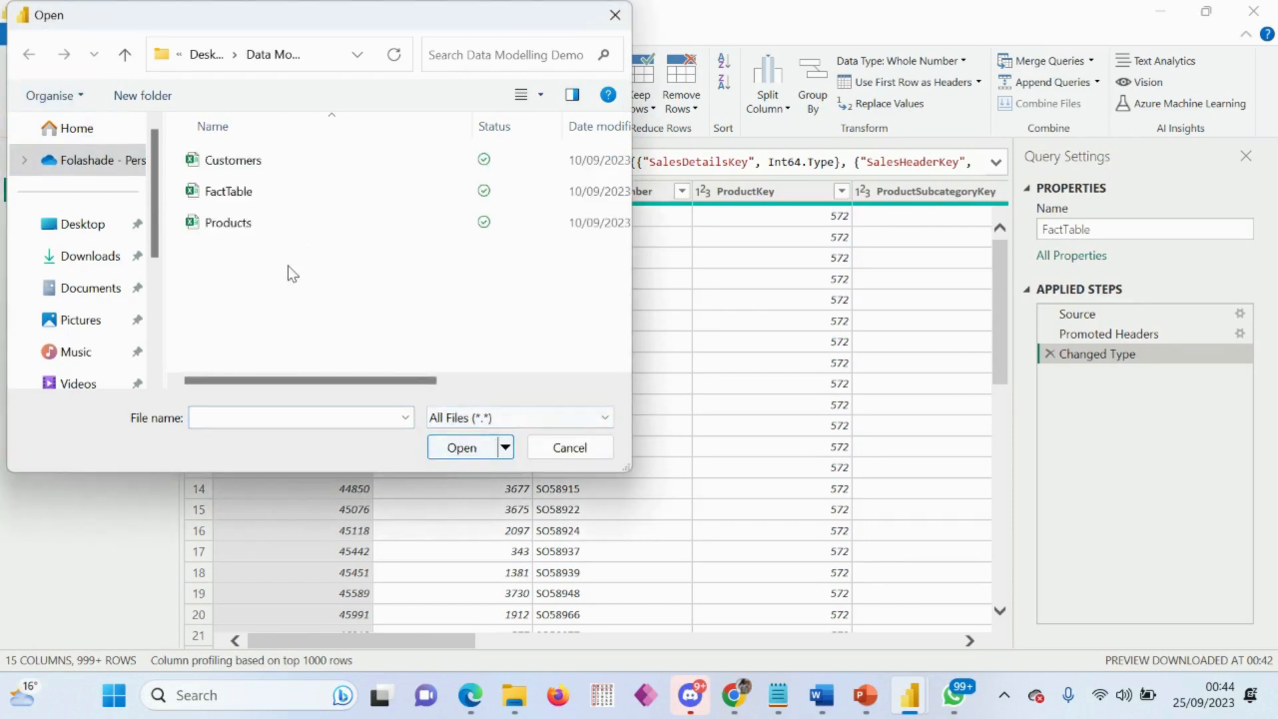
{"action": "double_click", "coordinate": [253, 161]}
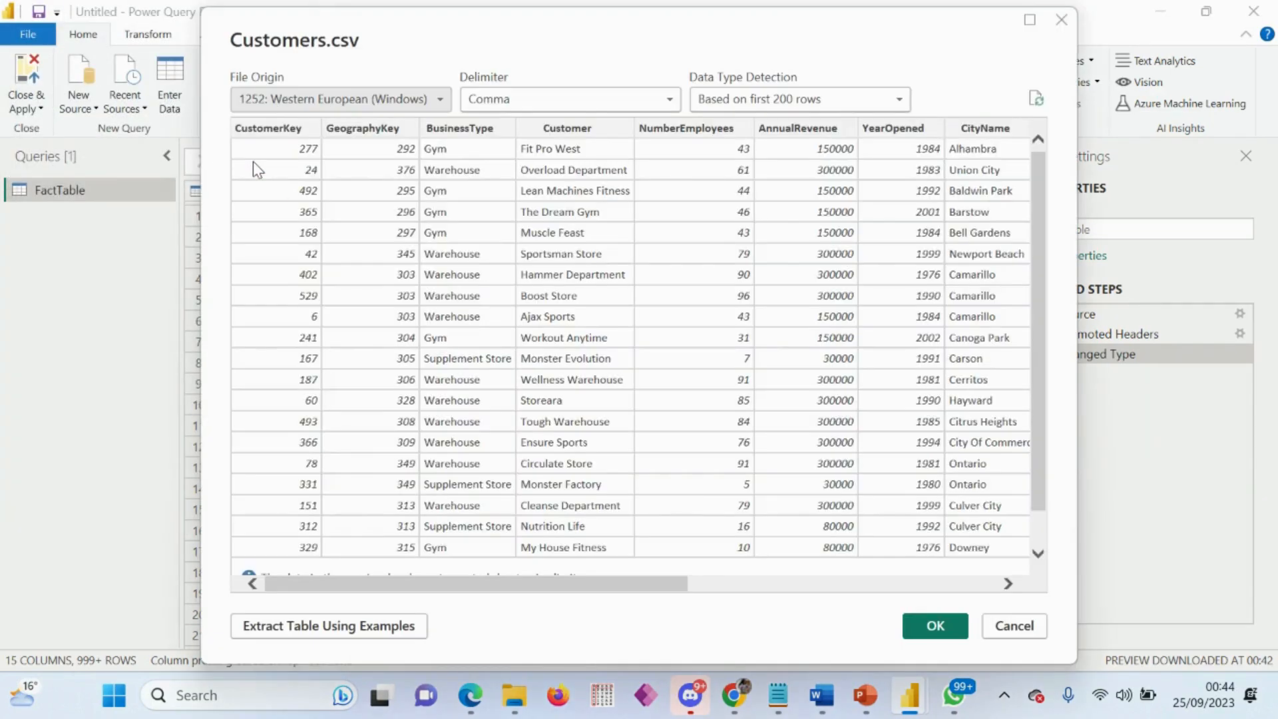
{"action": "left_click", "coordinate": [934, 627]}
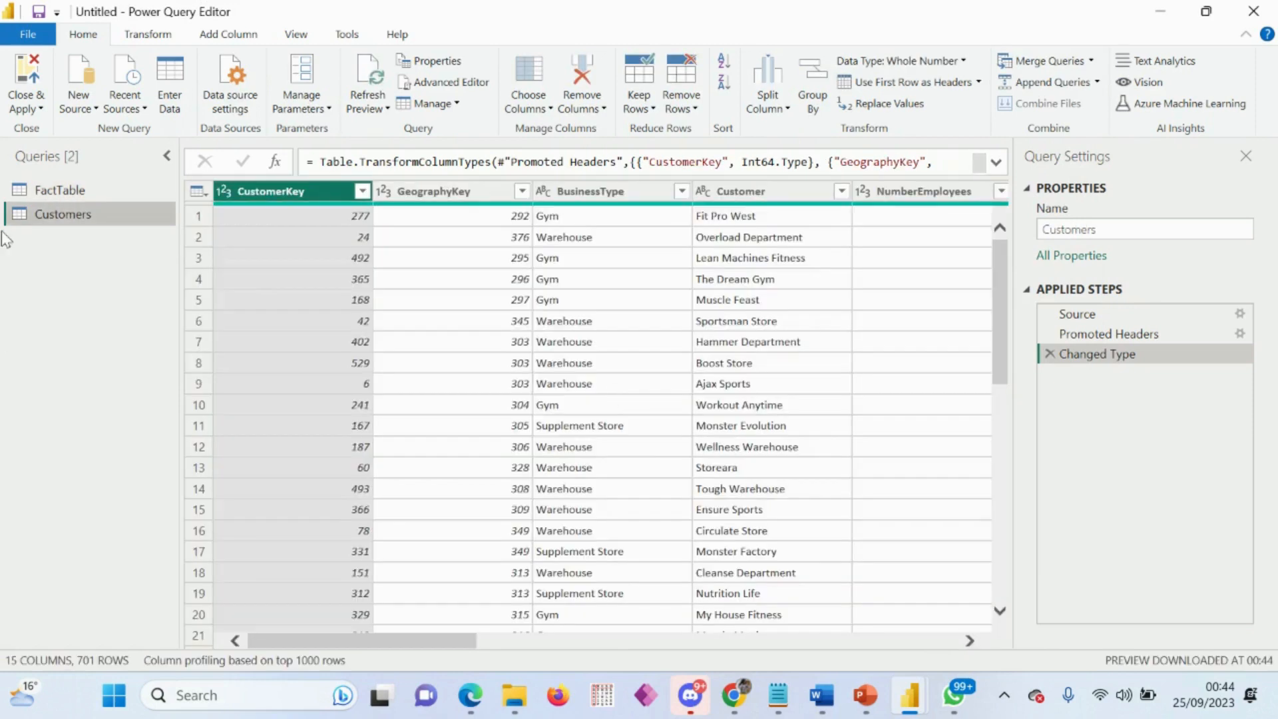
Step: Add the Products file from the same folder as another new query, with all file types shown
{"action": "left_click", "coordinate": [94, 101]}
{"action": "left_click", "coordinate": [86, 160]}
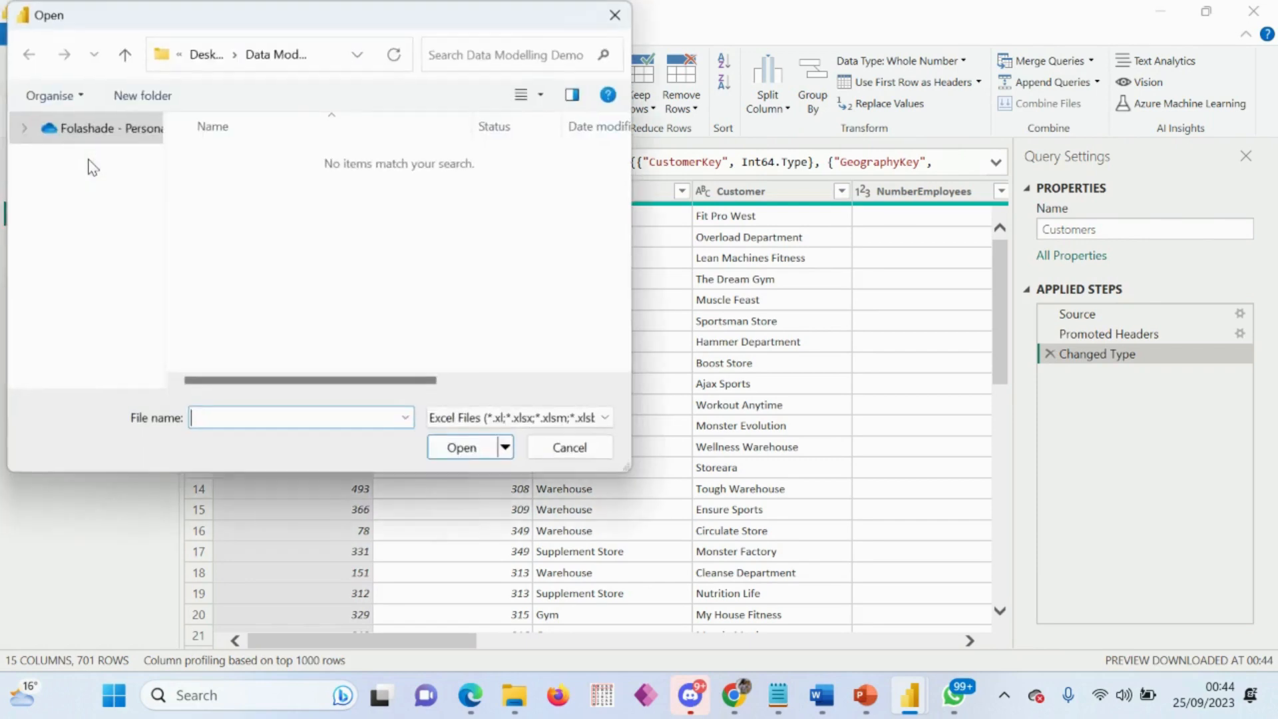
{"action": "left_click", "coordinate": [519, 418]}
{"action": "left_click", "coordinate": [458, 450]}
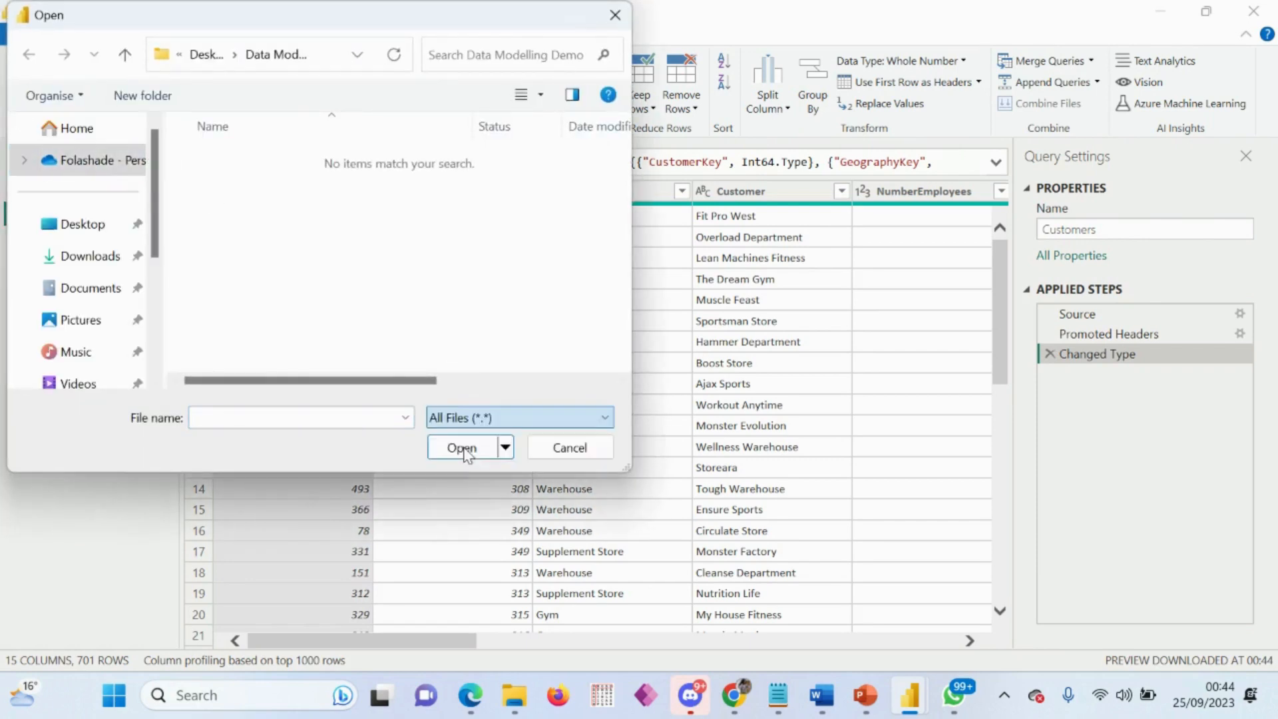
{"action": "left_click", "coordinate": [246, 225]}
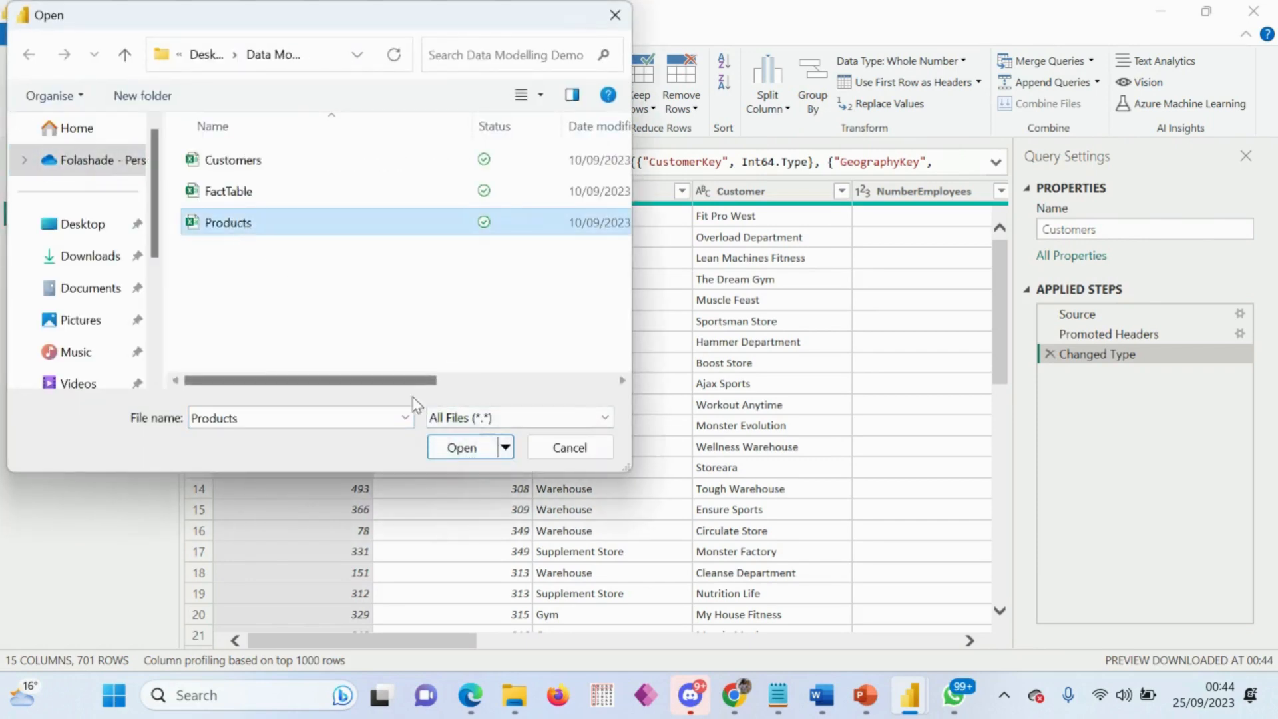
{"action": "left_click", "coordinate": [470, 452]}
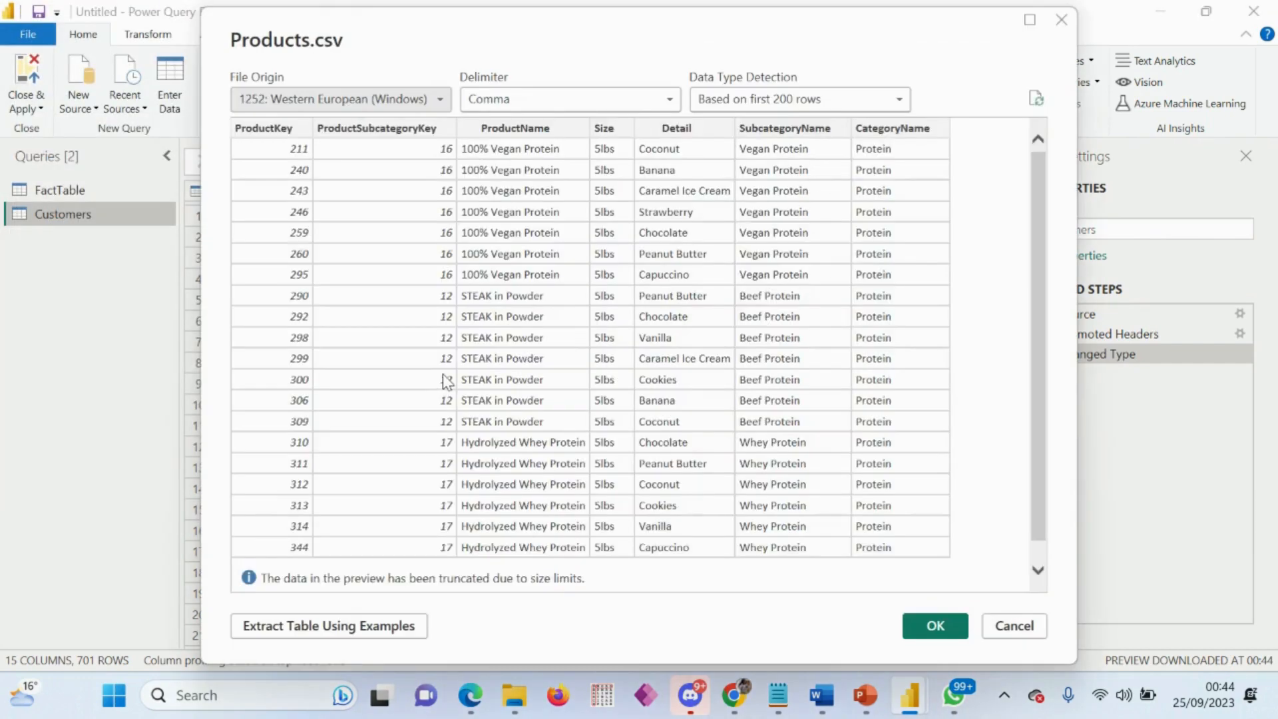
{"action": "left_click", "coordinate": [948, 623]}
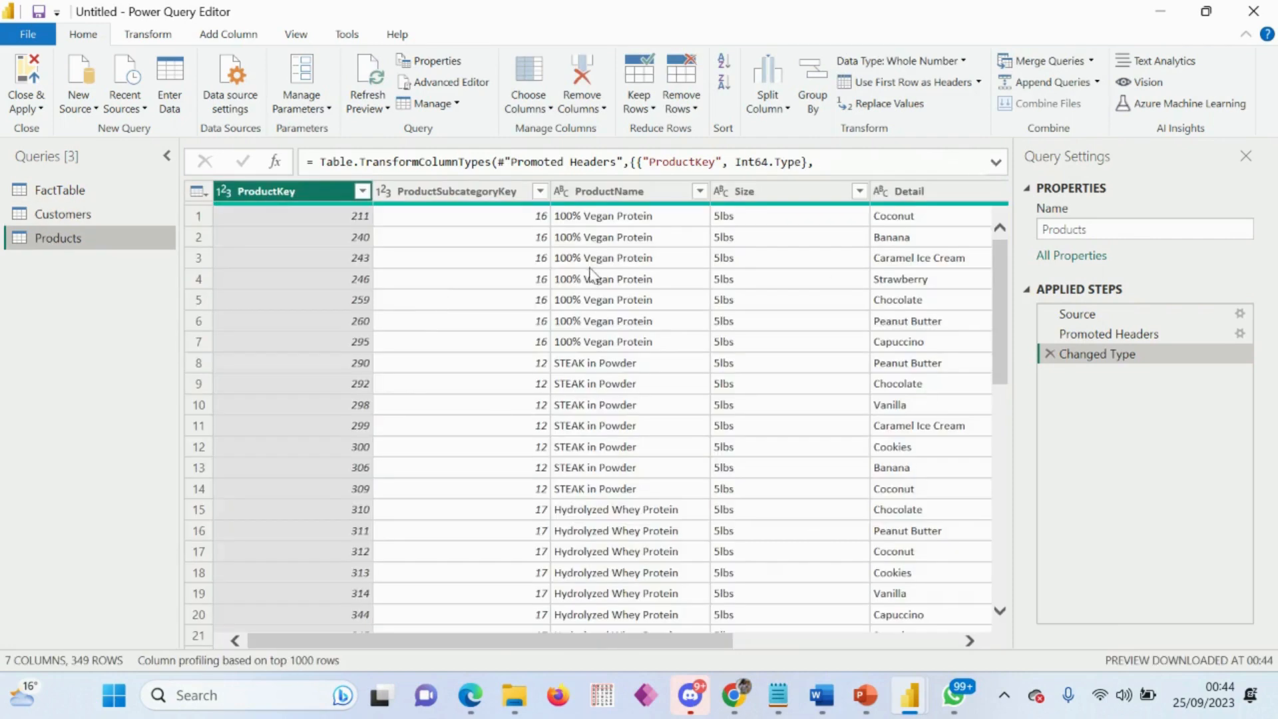
Step: Examine the columns and data types of the FactTable, Customers and Products queries
{"action": "mouse_move", "coordinate": [514, 695]}
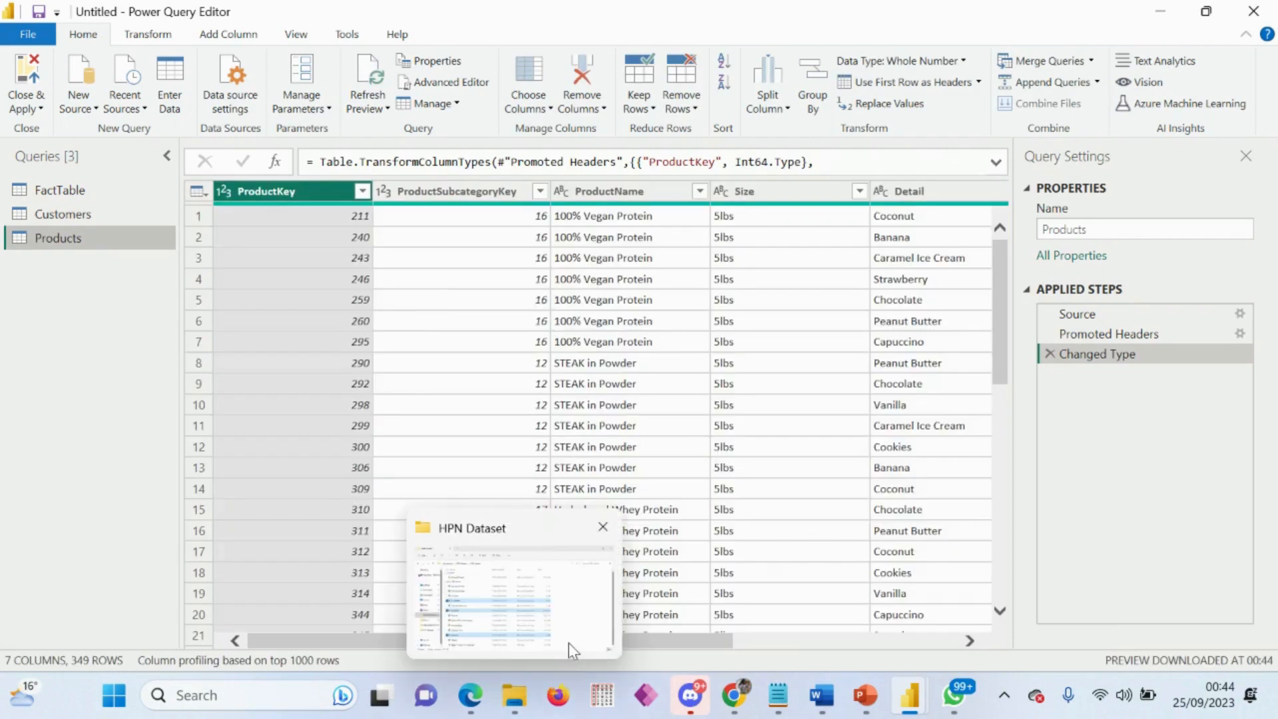
{"action": "left_click", "coordinate": [90, 197]}
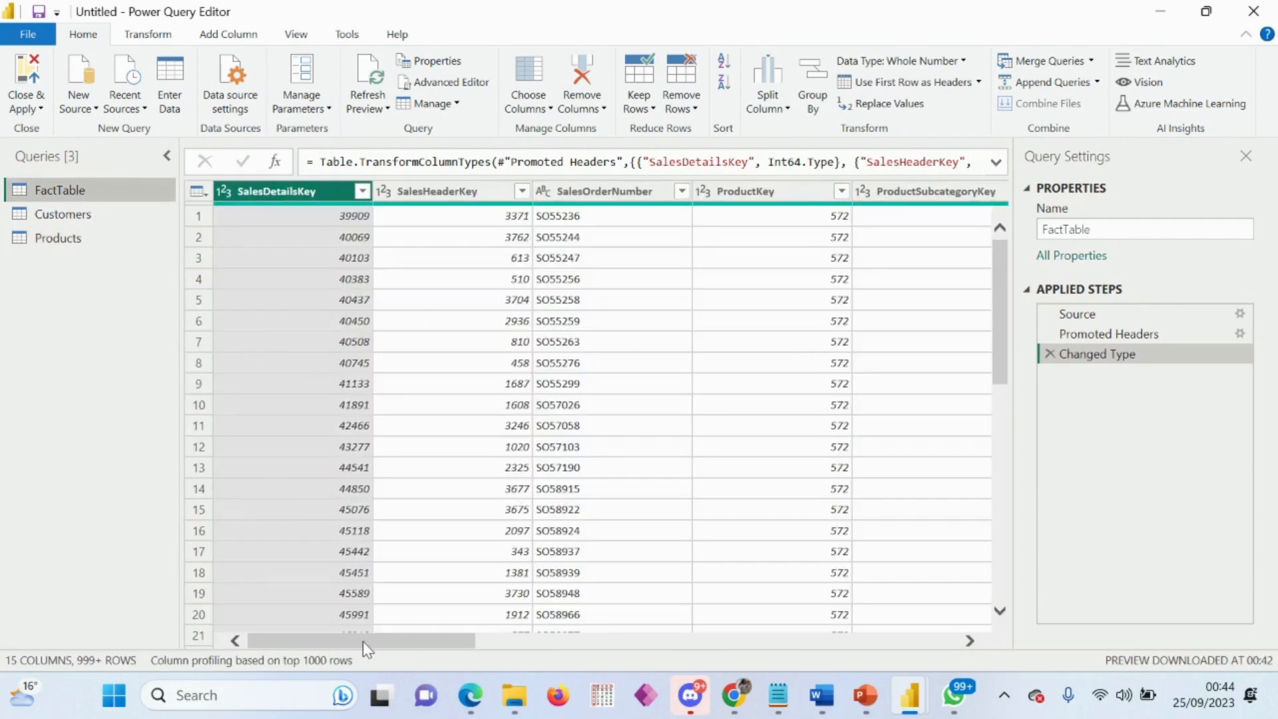
{"action": "left_click_drag", "start_coordinate": [360, 646], "coordinate": [277, 643]}
{"action": "left_click_drag", "start_coordinate": [321, 643], "coordinate": [251, 656]}
{"action": "left_click_drag", "start_coordinate": [365, 644], "coordinate": [611, 566]}
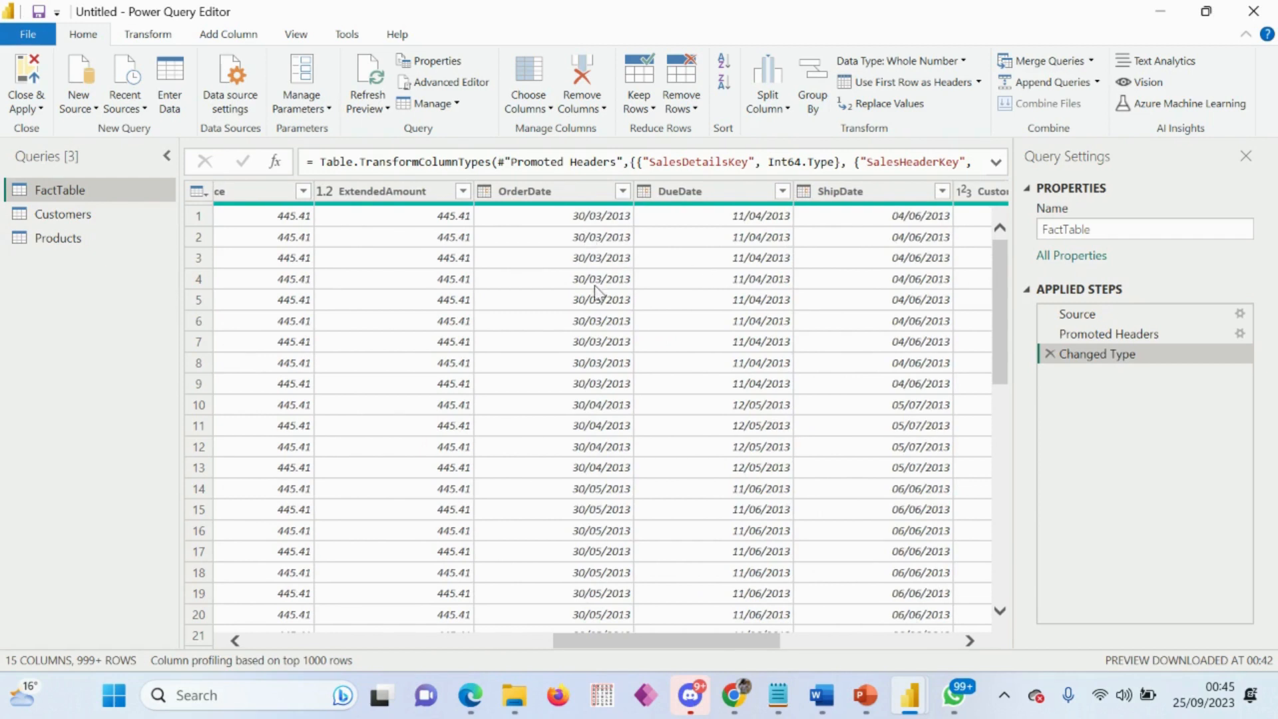
{"action": "left_click_drag", "start_coordinate": [716, 646], "coordinate": [823, 637]}
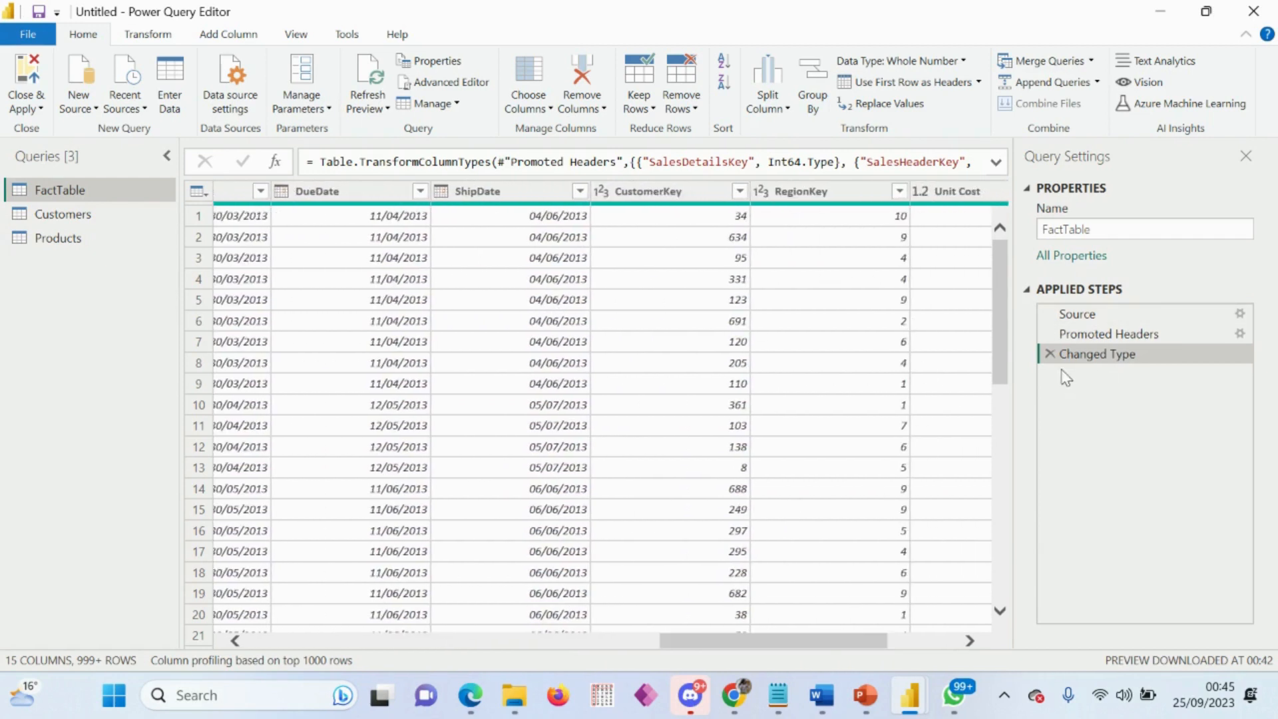
{"action": "left_click", "coordinate": [79, 216]}
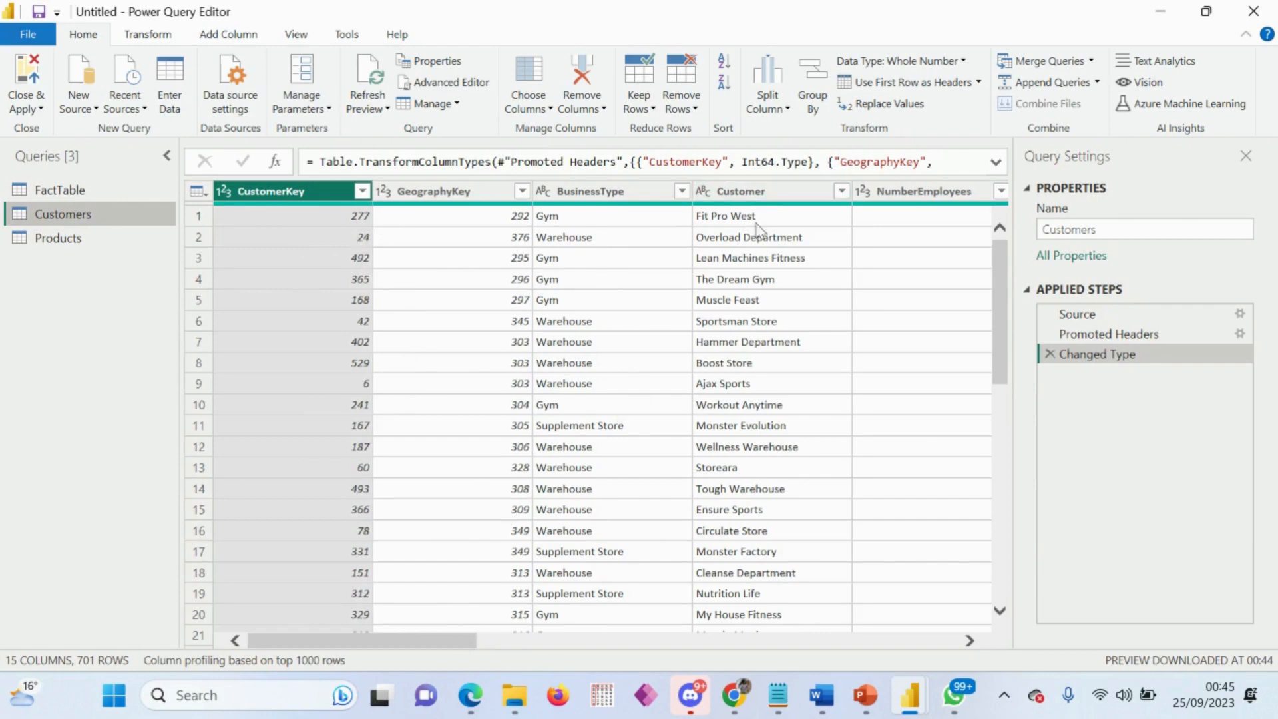
{"action": "left_click_drag", "start_coordinate": [442, 643], "coordinate": [550, 628]}
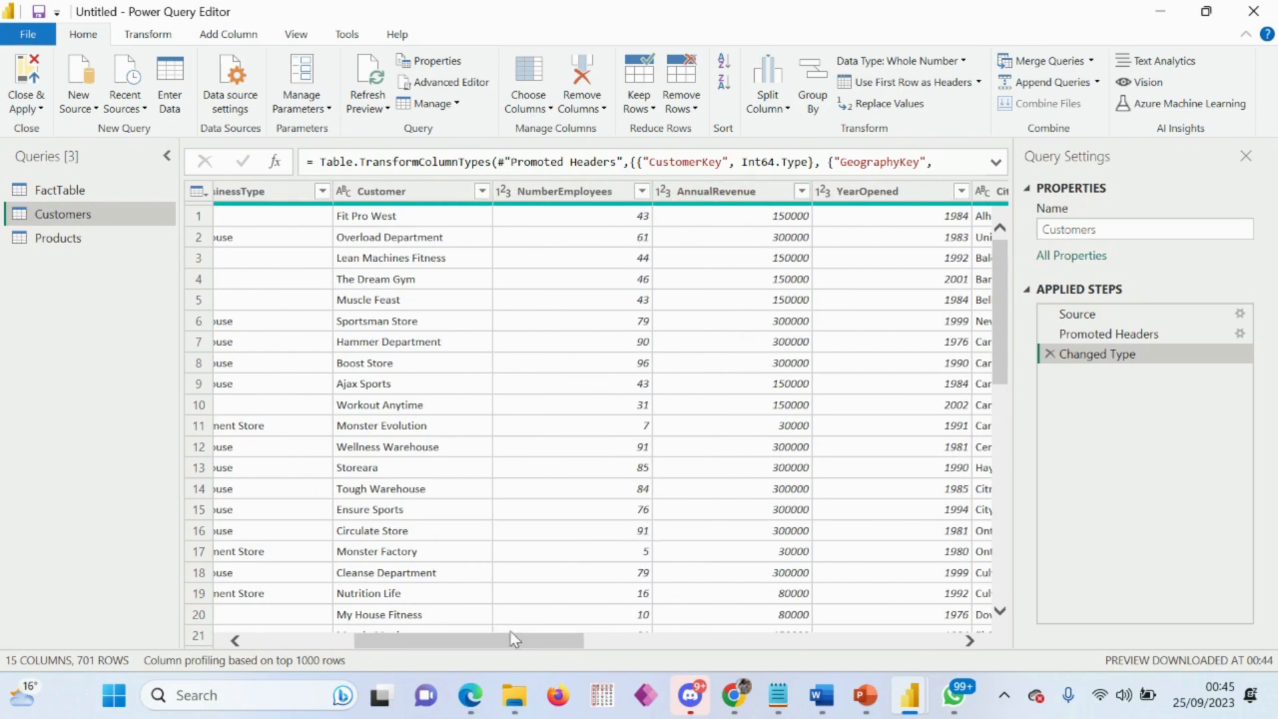
{"action": "left_click_drag", "start_coordinate": [514, 642], "coordinate": [728, 651]}
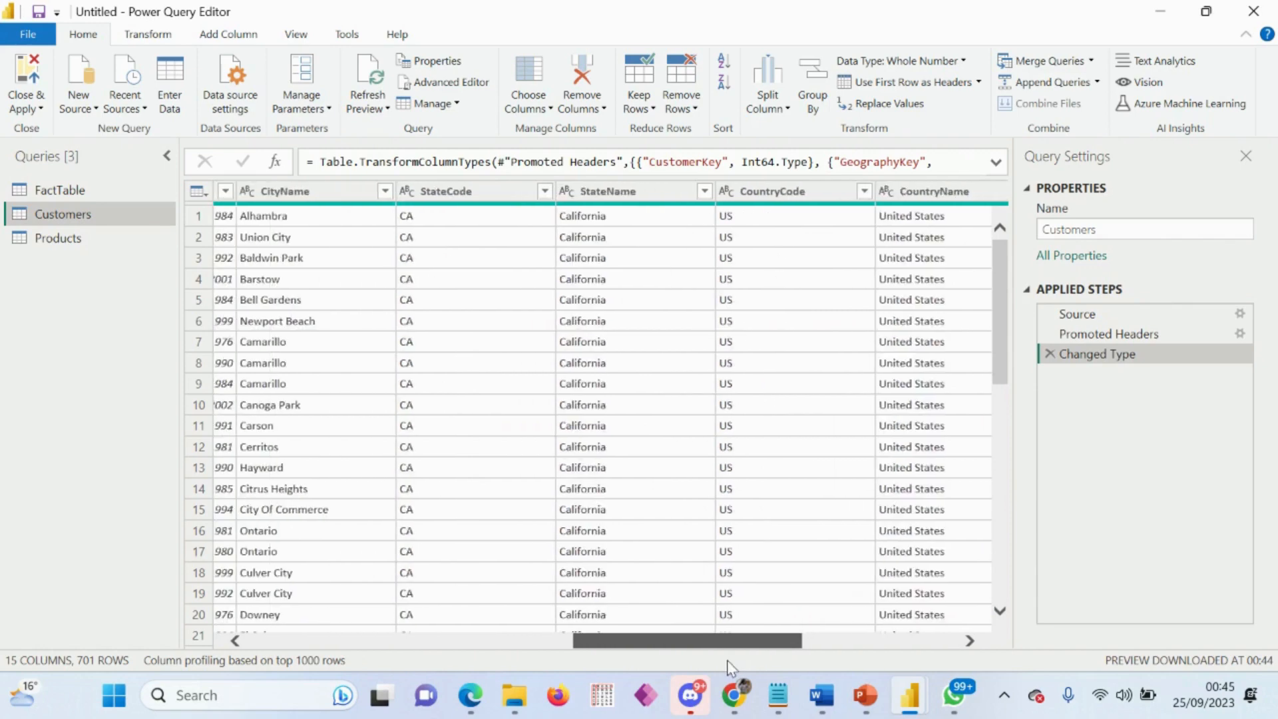
{"action": "left_click", "coordinate": [72, 240]}
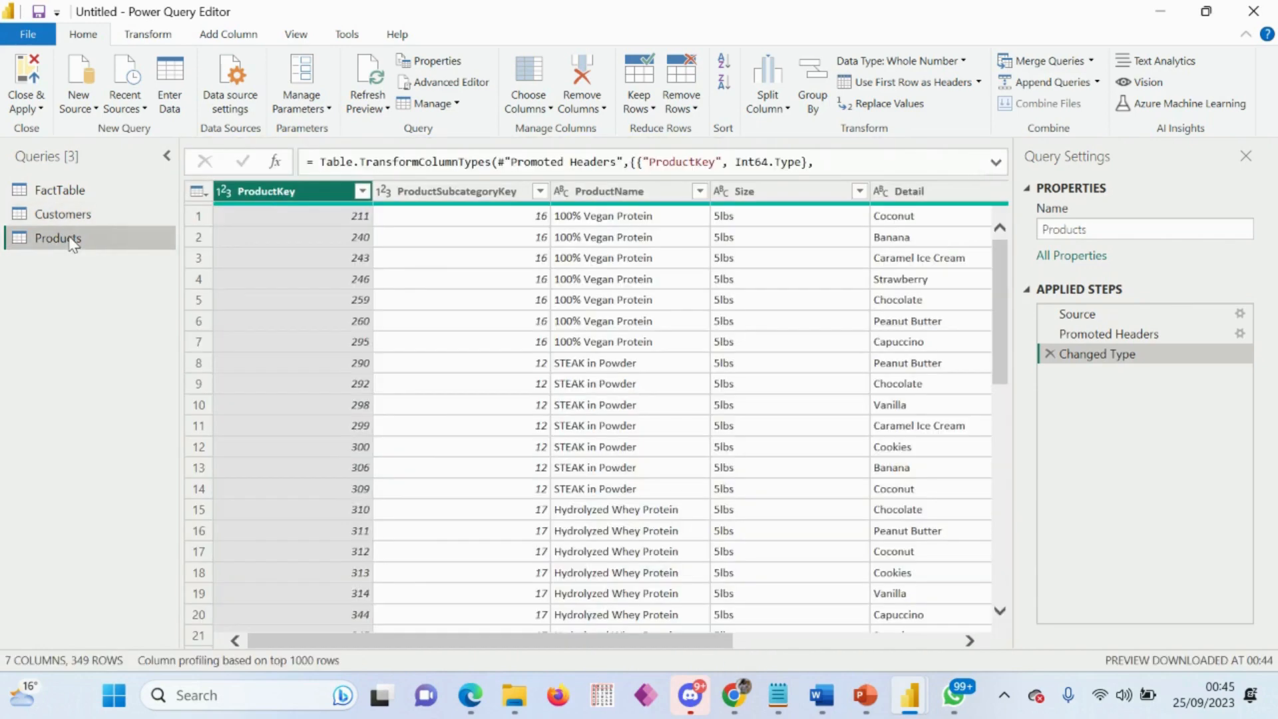
Step: Review the columns of the Customers query and the ProductName and Detail columns of the Products query
{"action": "left_click", "coordinate": [81, 215]}
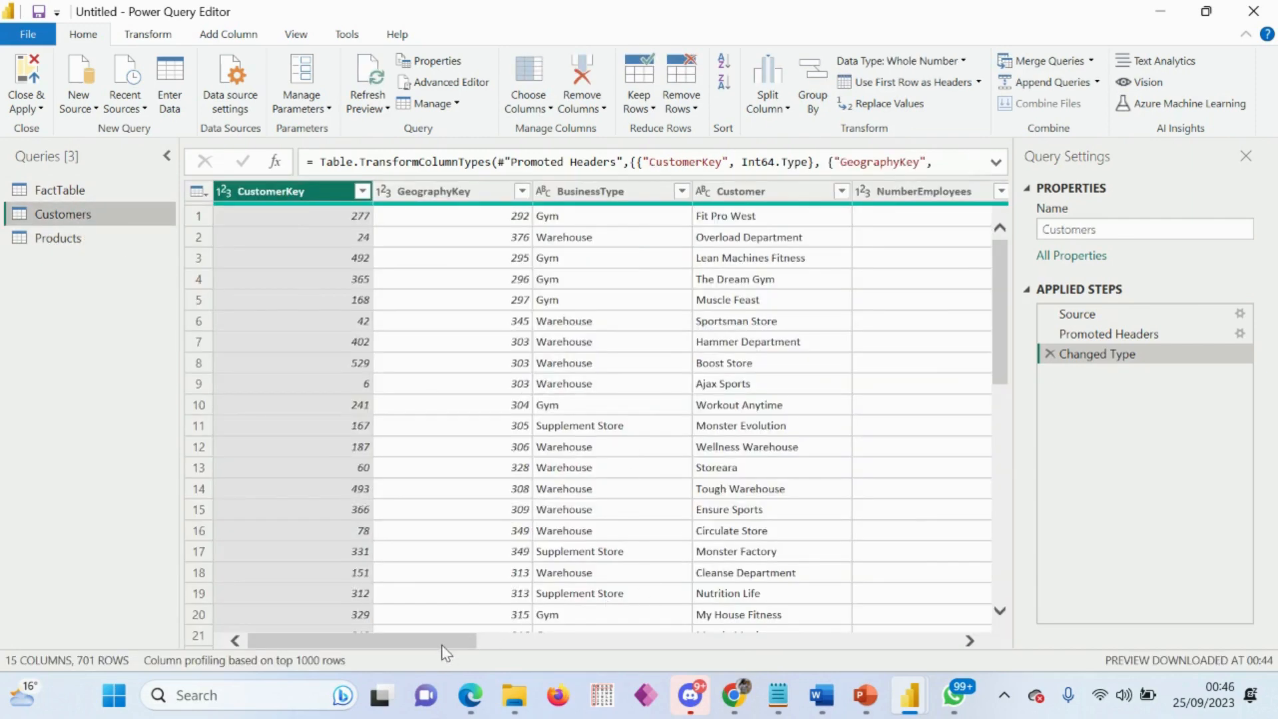
{"action": "left_click_drag", "start_coordinate": [441, 646], "coordinate": [550, 641]}
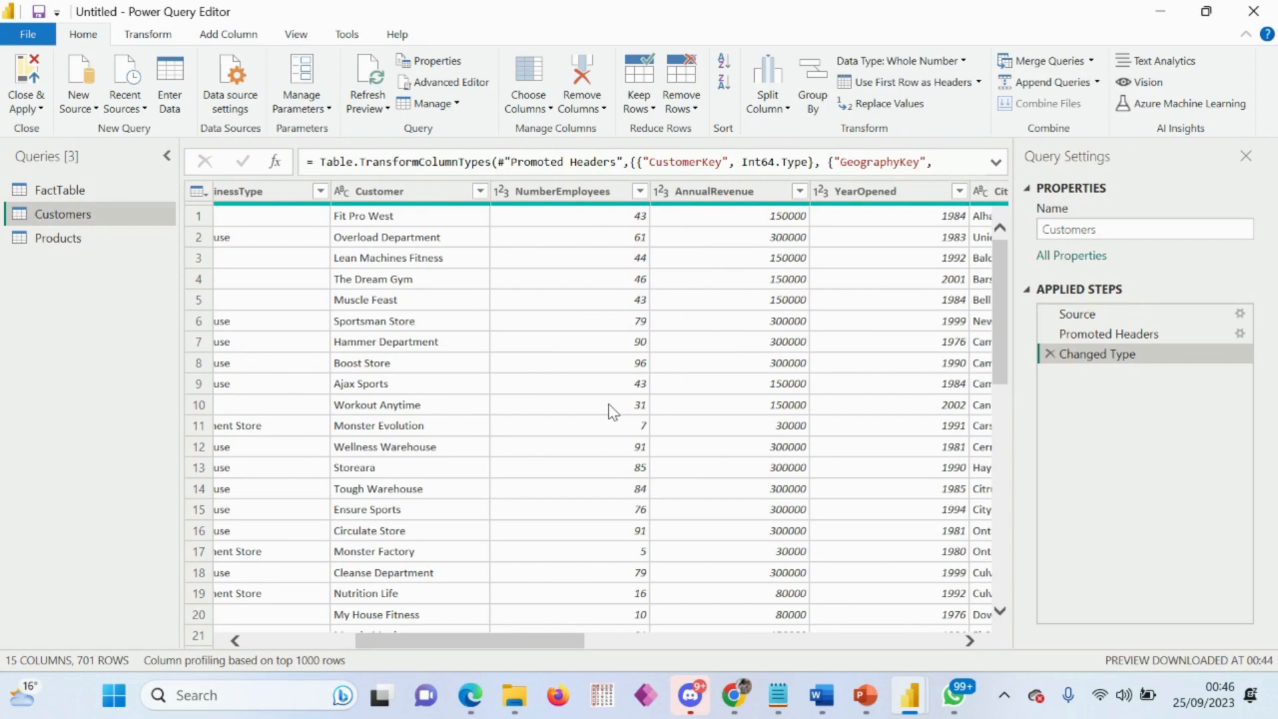
{"action": "left_click_drag", "start_coordinate": [528, 640], "coordinate": [442, 642]}
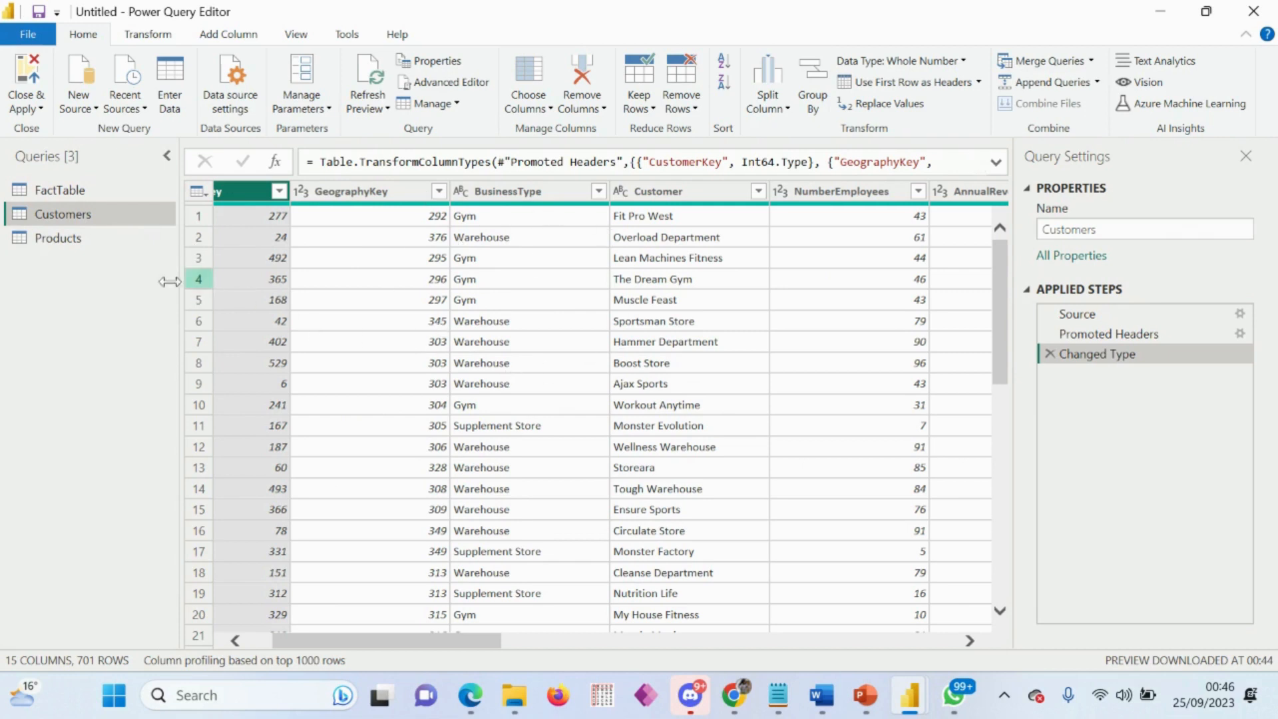
{"action": "left_click", "coordinate": [66, 239]}
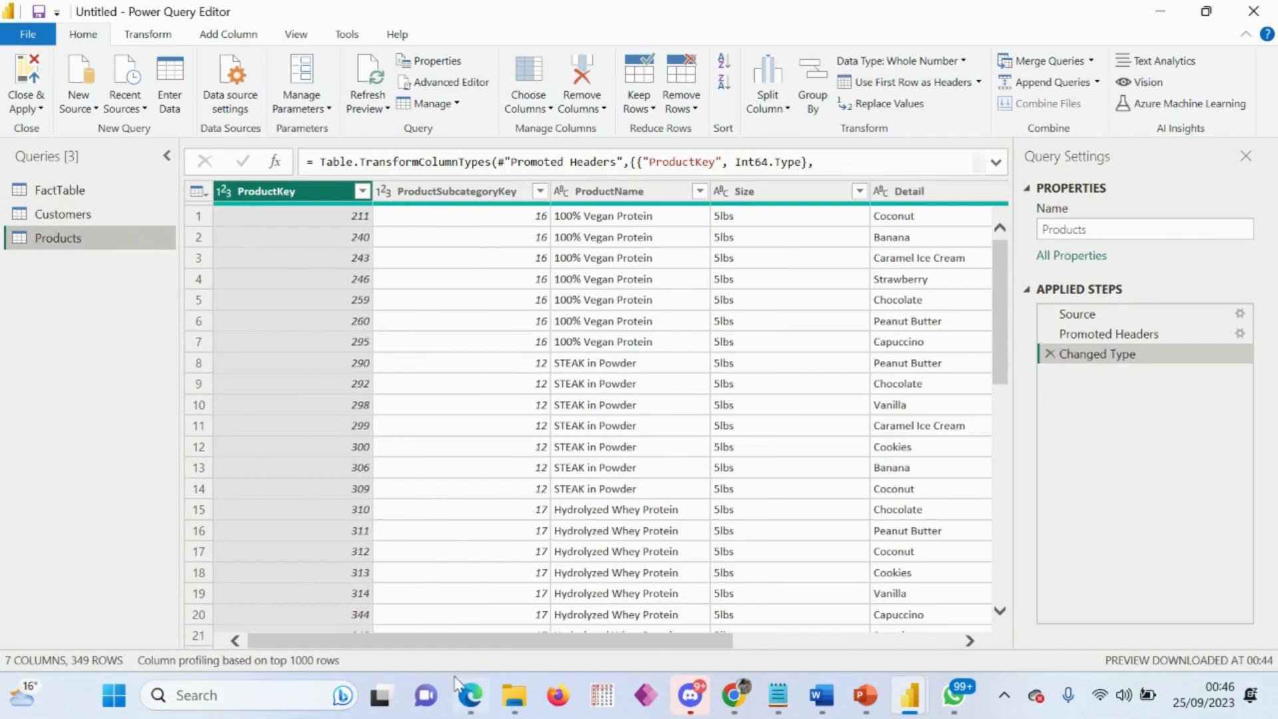
{"action": "mouse_move", "coordinate": [428, 644]}
{"action": "left_mouse_down"}
{"action": "mouse_move", "coordinate": [711, 655]}
{"action": "mouse_move", "coordinate": [392, 635]}
{"action": "mouse_move", "coordinate": [421, 641]}
{"action": "left_mouse_up"}
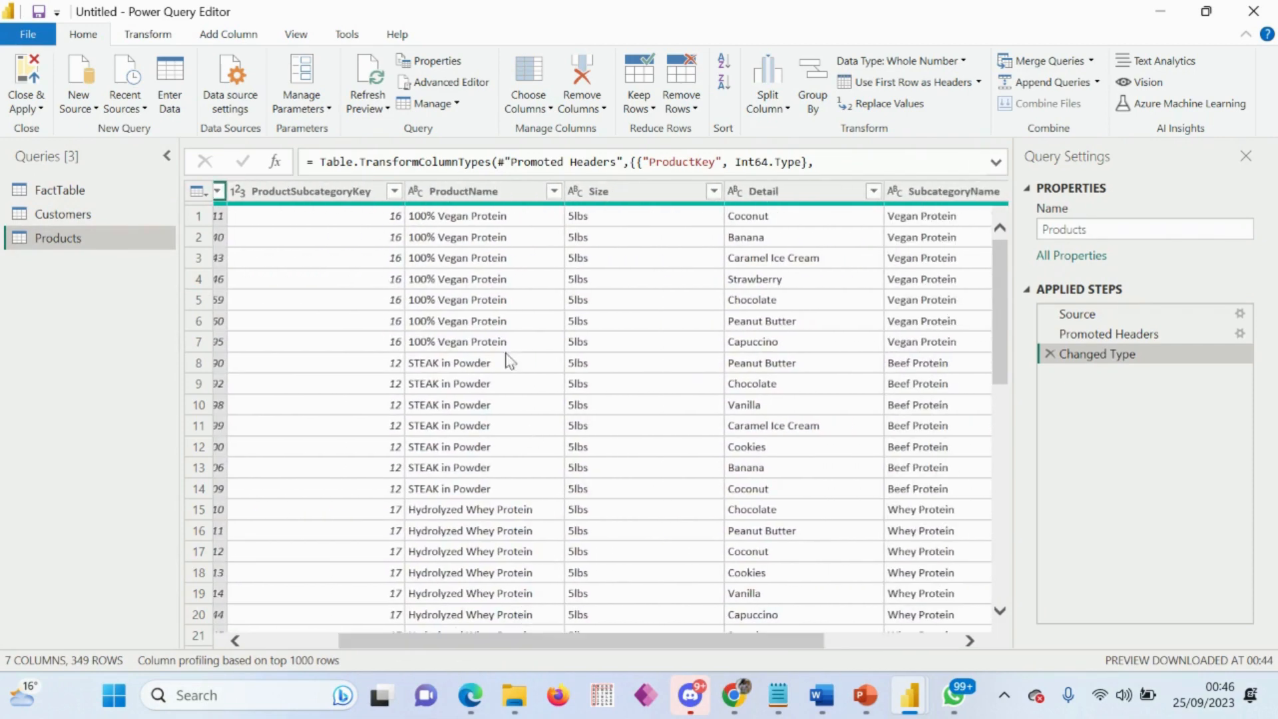
{"action": "left_click", "coordinate": [476, 193]}
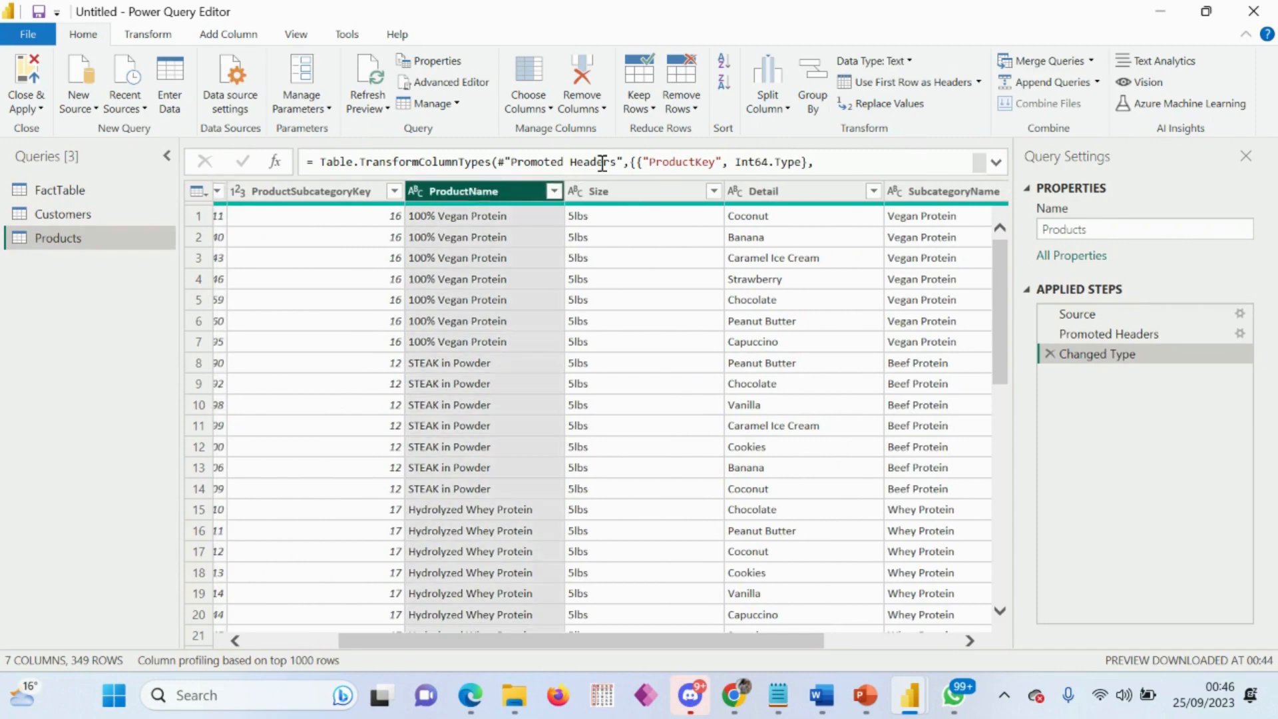
{"action": "left_click", "coordinate": [737, 192]}
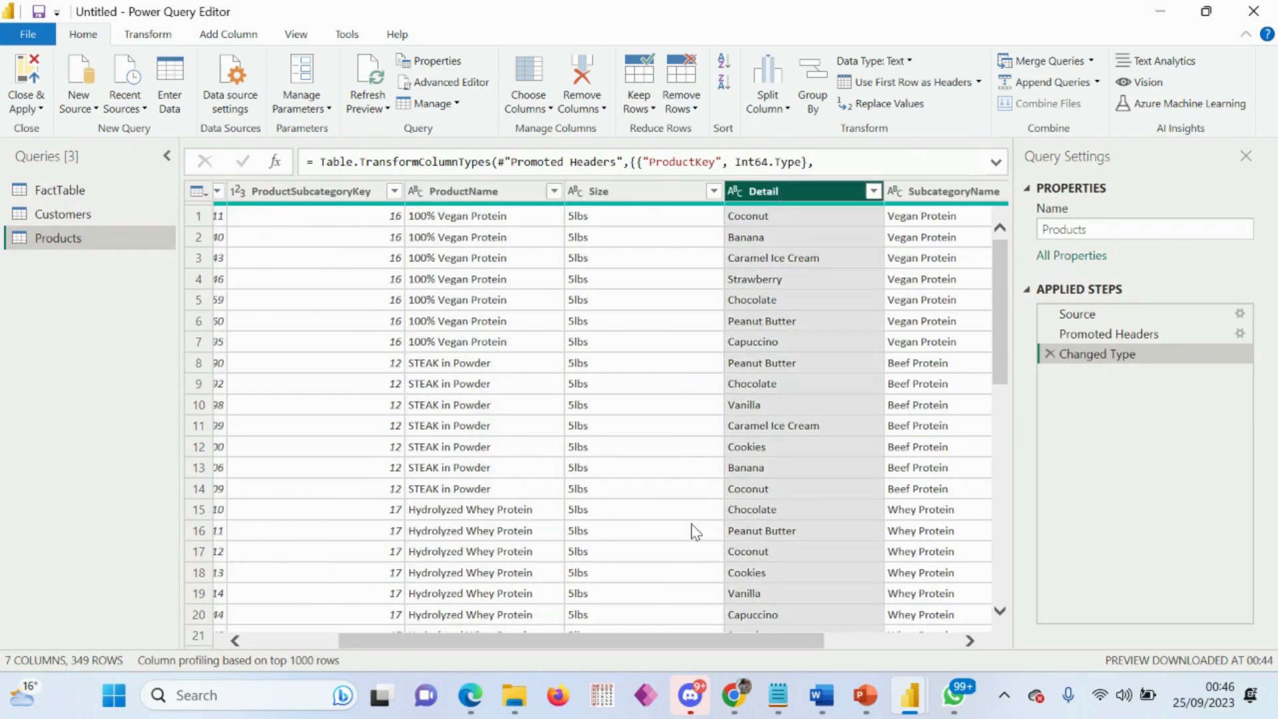
{"action": "left_click_drag", "start_coordinate": [668, 639], "coordinate": [799, 619]}
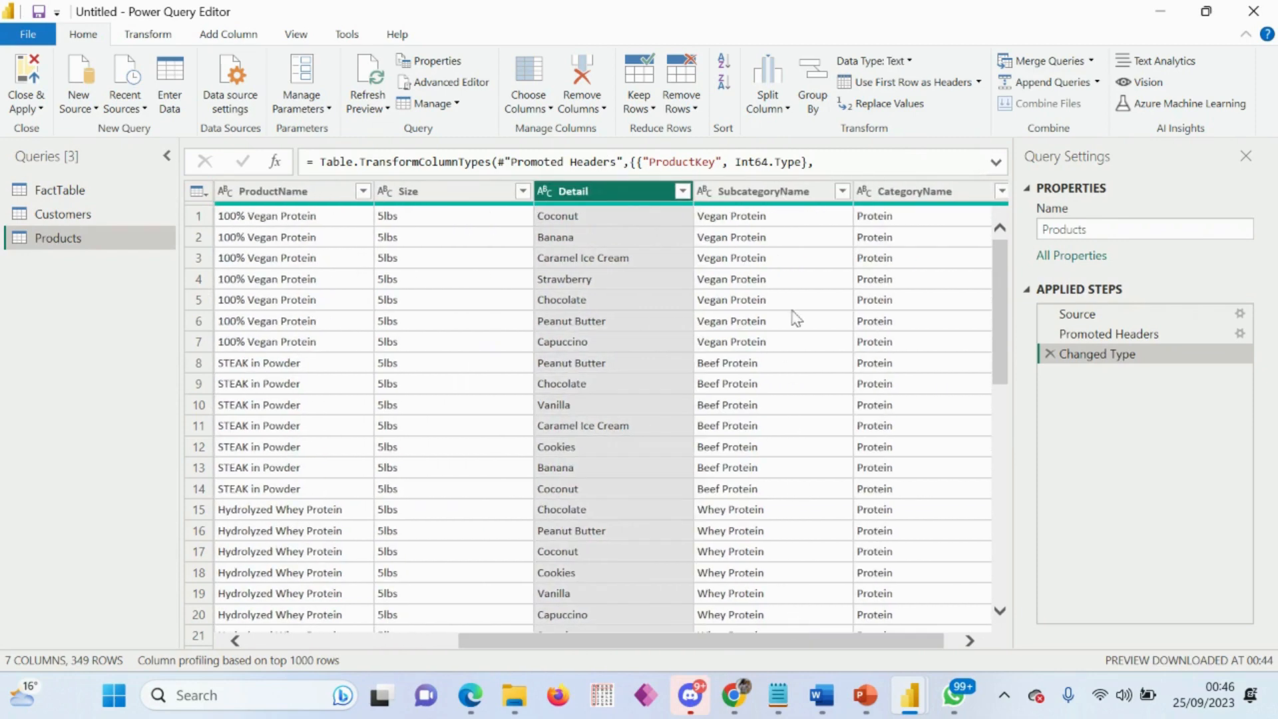
Step: Compare the SubcategoryName and CategoryName columns in the Products query to see how products are grouped
{"action": "left_click", "coordinate": [771, 195]}
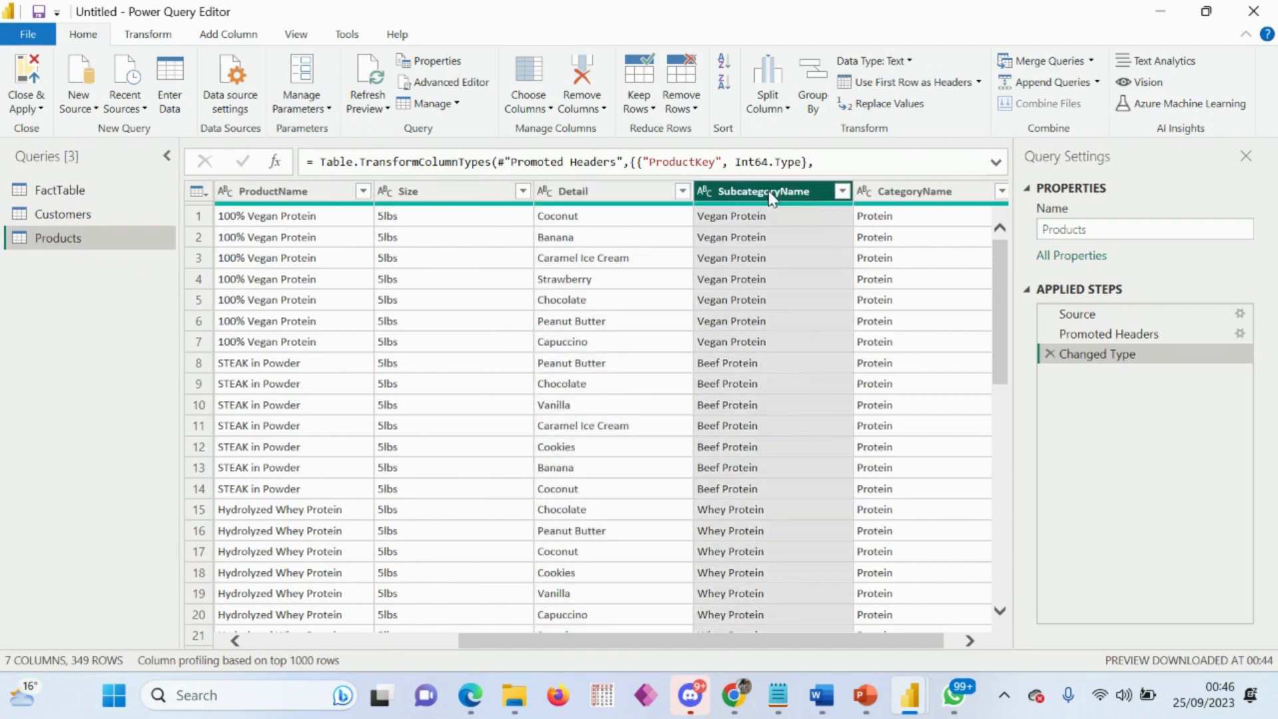
{"action": "left_click", "coordinate": [915, 193]}
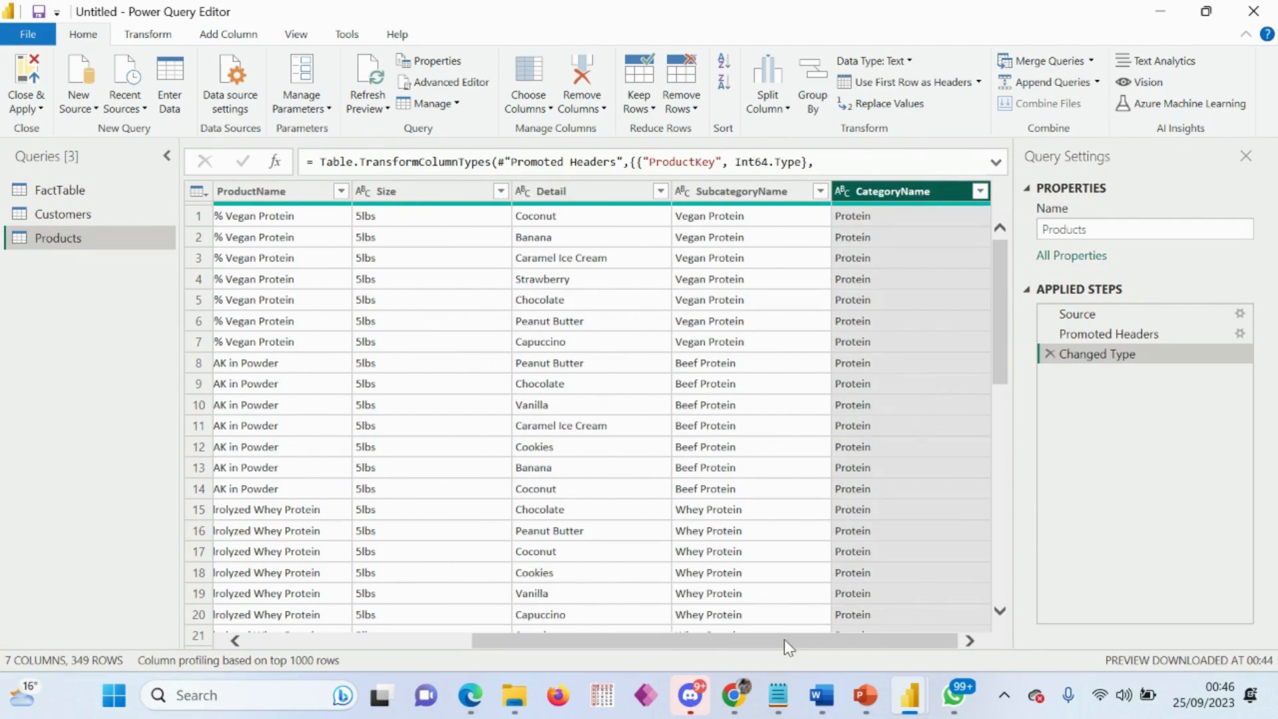
{"action": "scroll", "coordinate": [784, 639], "scroll_direction": "left", "scroll_amount": 5}
{"action": "scroll", "coordinate": [800, 629], "scroll_direction": "right", "scroll_amount": 5}
{"action": "left_click_drag", "start_coordinate": [801, 632], "coordinate": [813, 616]}
{"action": "left_click", "coordinate": [750, 193]}
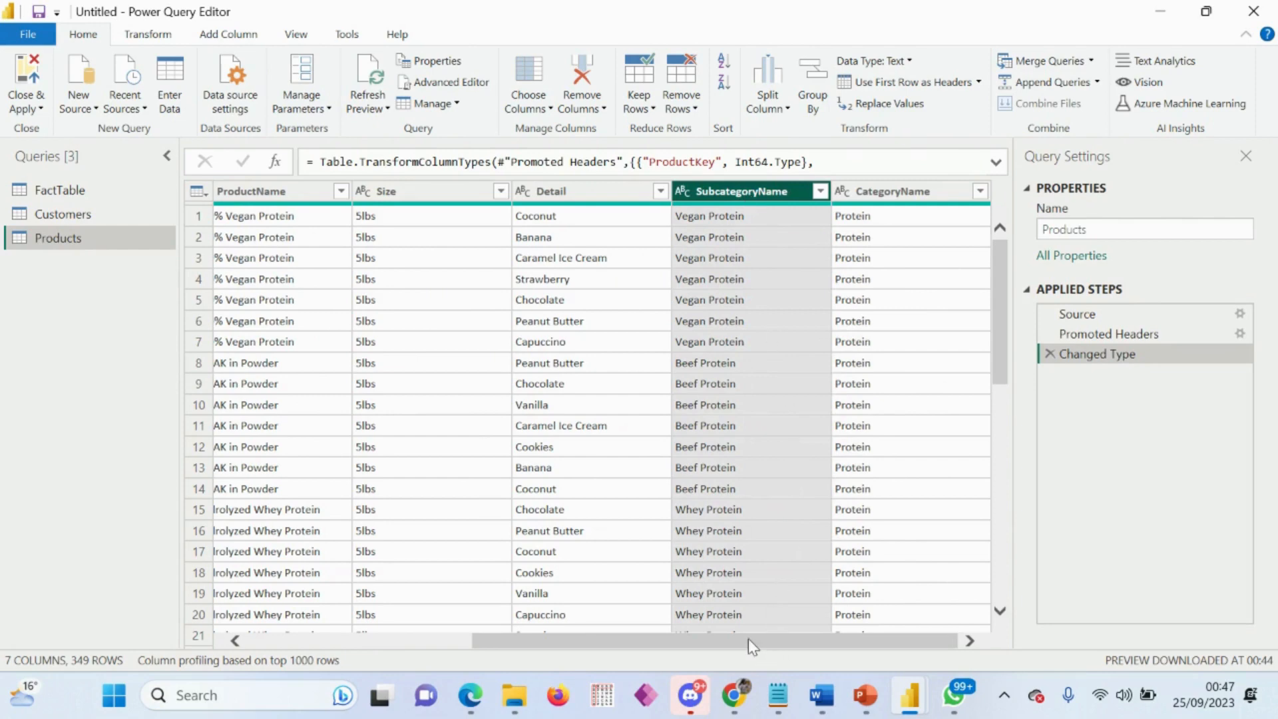
{"action": "left_click_drag", "start_coordinate": [748, 638], "coordinate": [822, 621]}
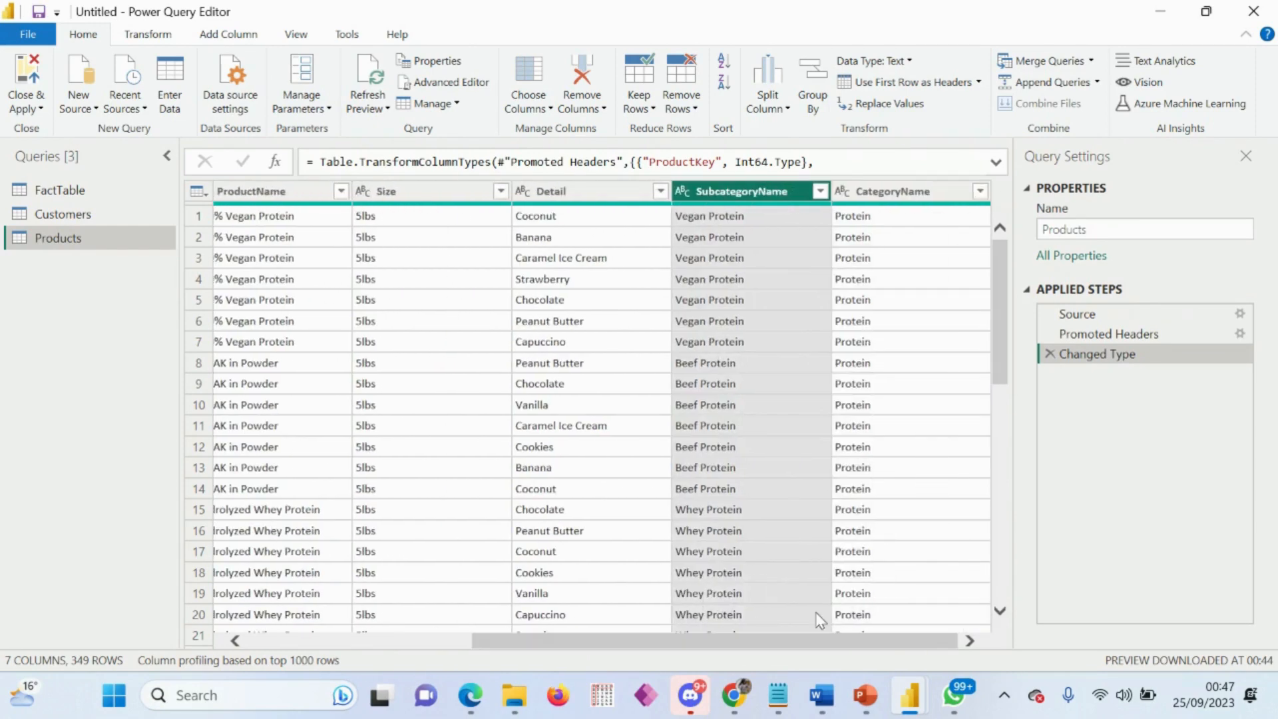
{"action": "left_click", "coordinate": [907, 196]}
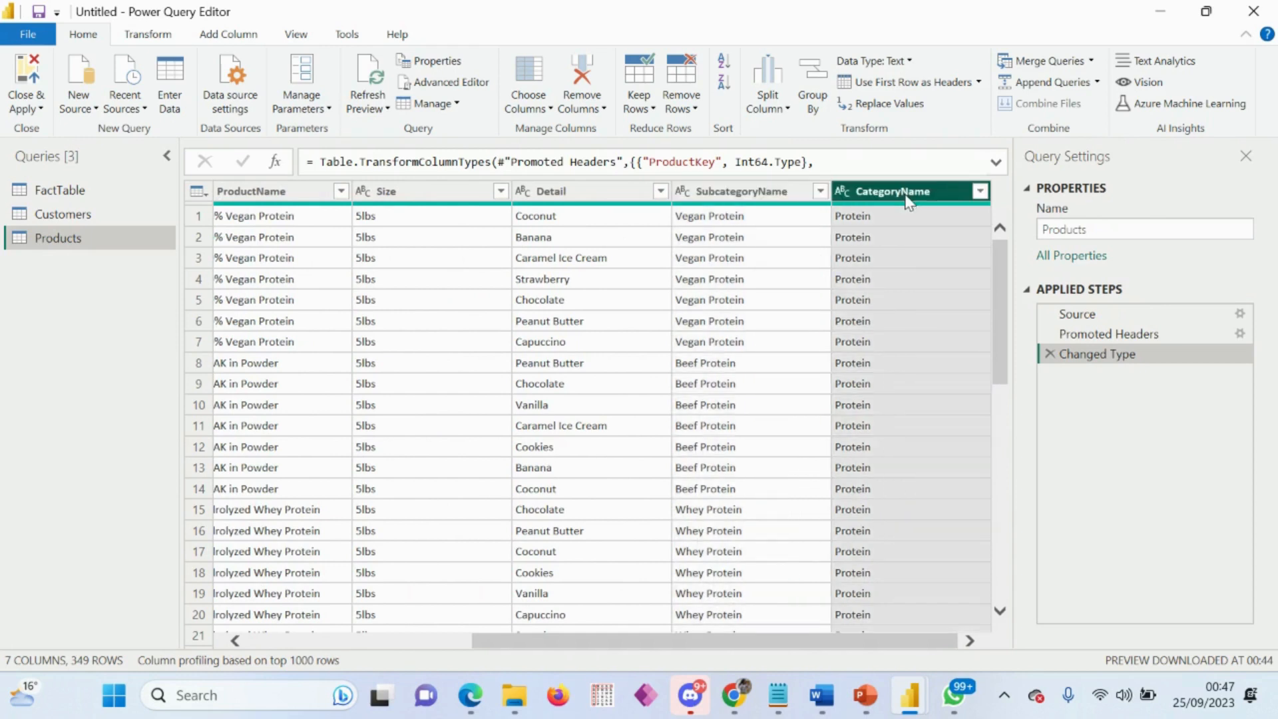
{"action": "left_click", "coordinate": [746, 192]}
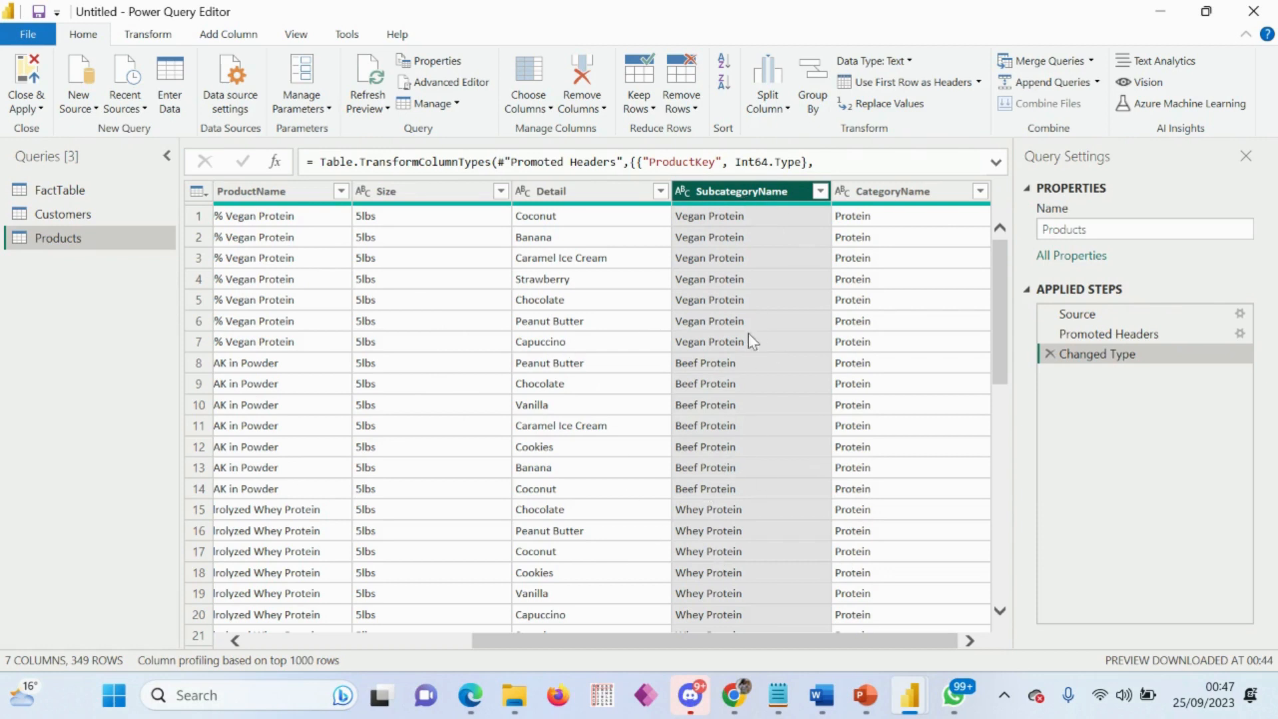
Step: Duplicate the Products query and rename the copy to Category
{"action": "right_click", "coordinate": [57, 241]}
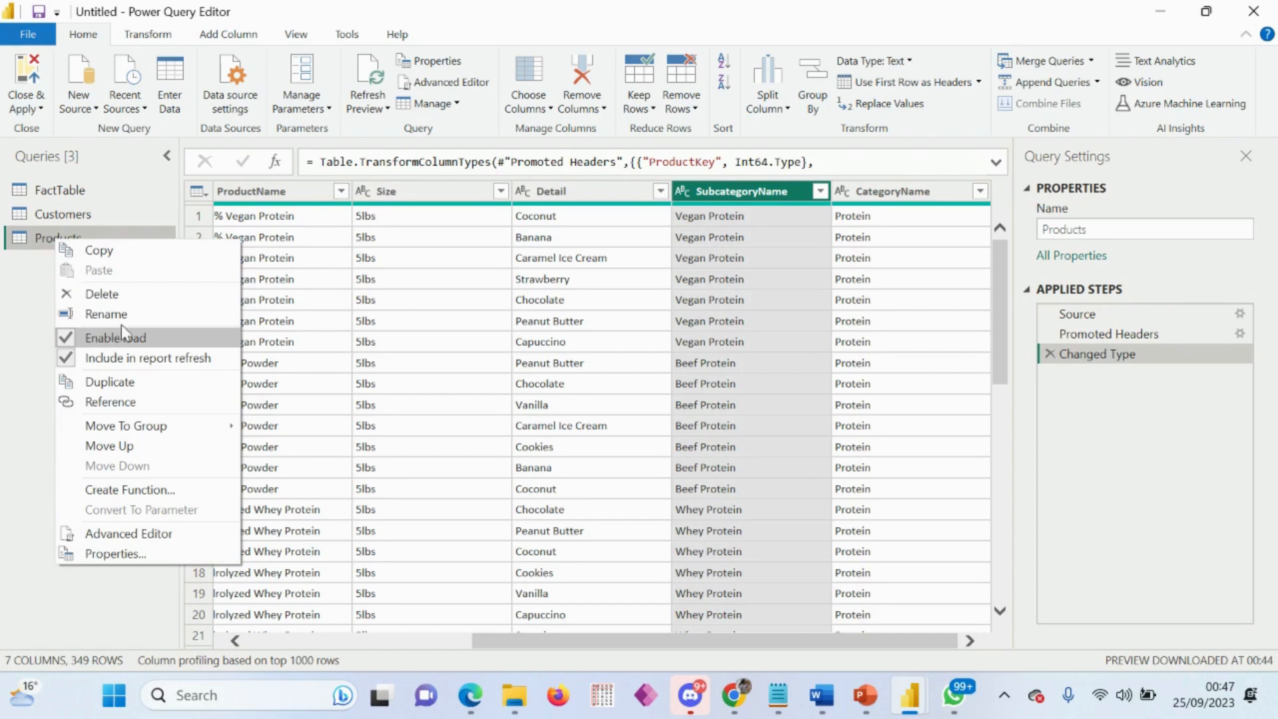
{"action": "left_click", "coordinate": [121, 381]}
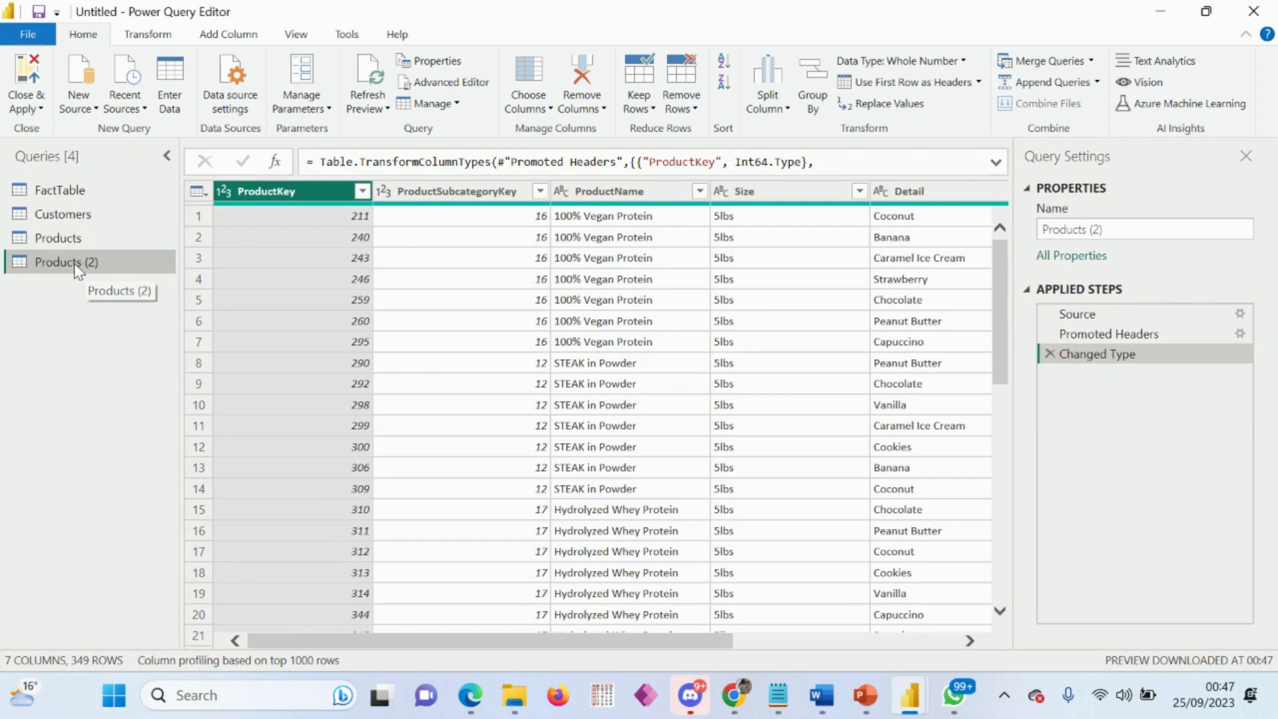
{"action": "left_click", "coordinate": [1119, 228]}
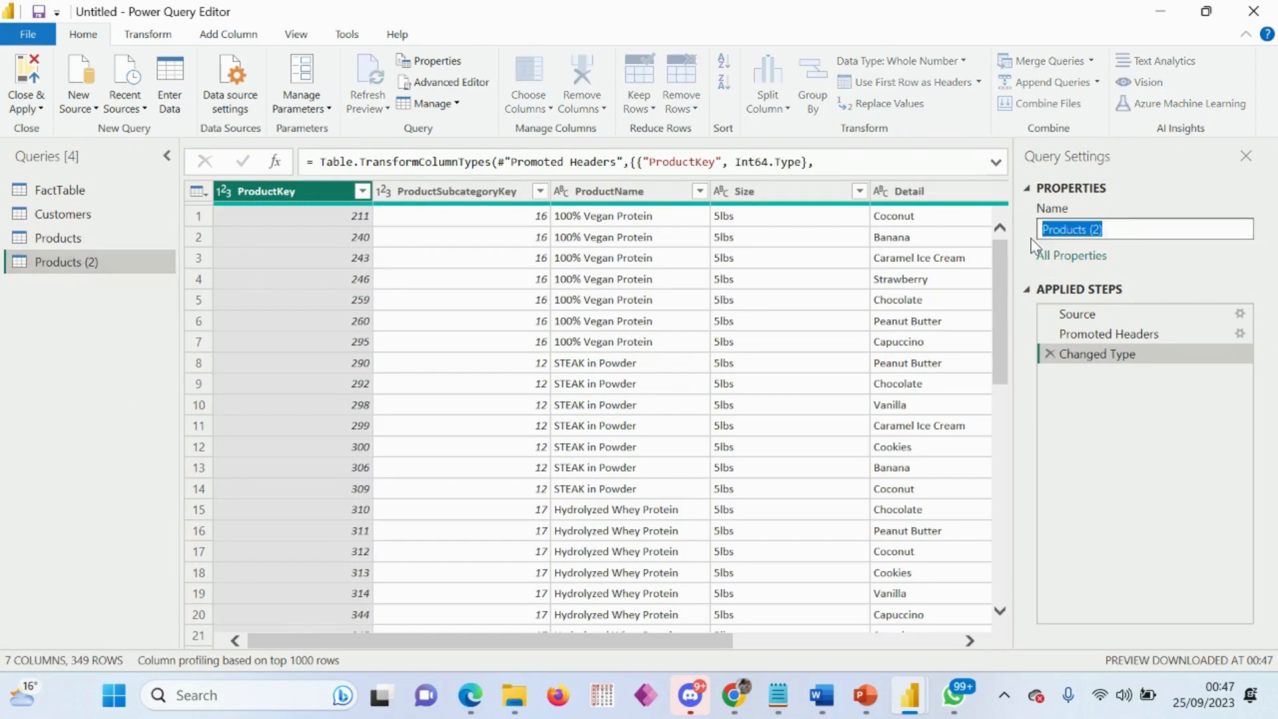
{"action": "type", "text": "Category"}
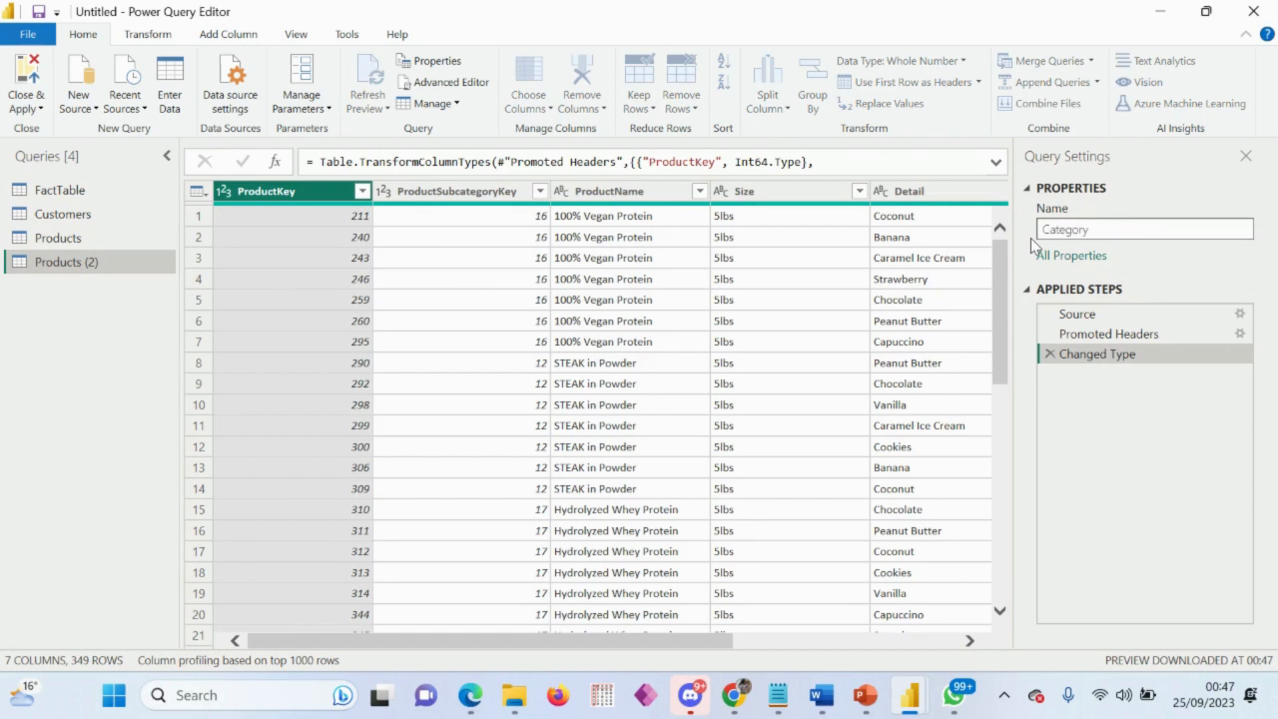
{"action": "key", "text": "Return"}
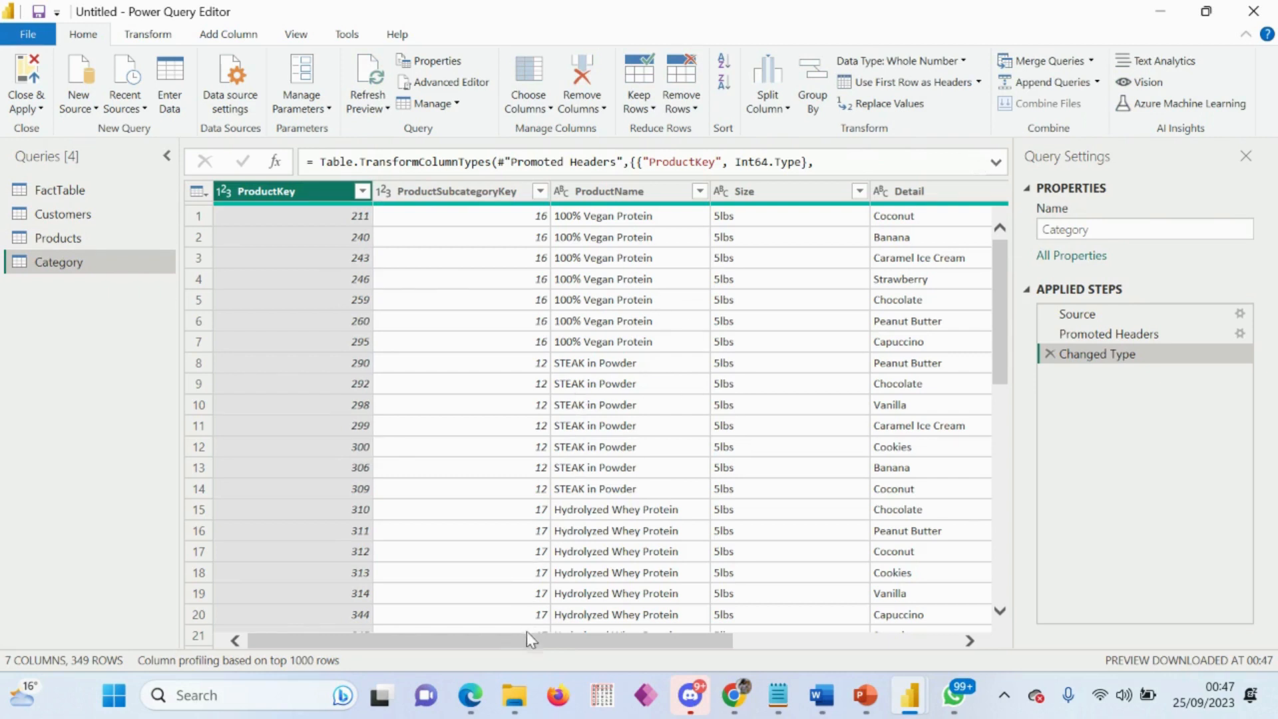
Step: Reduce the Category query to only the CategoryName column and remove its duplicate values
{"action": "left_click_drag", "start_coordinate": [526, 632], "coordinate": [879, 612]}
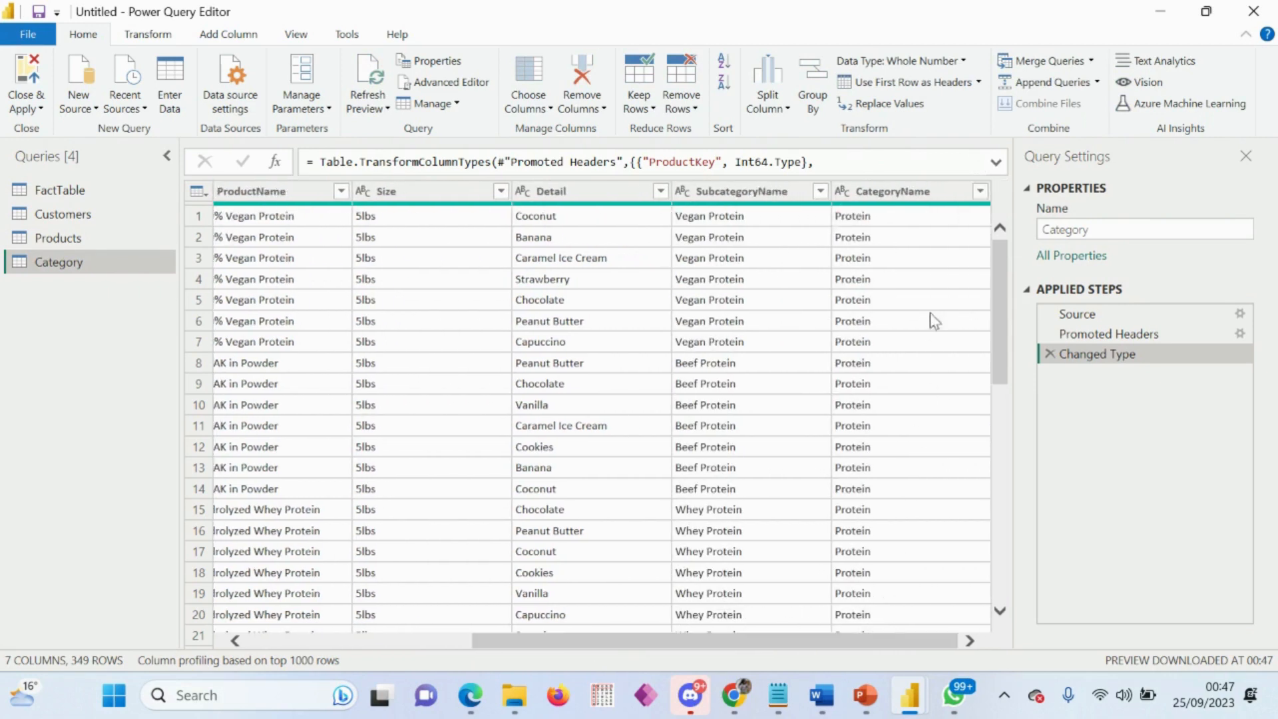
{"action": "left_click", "coordinate": [904, 196]}
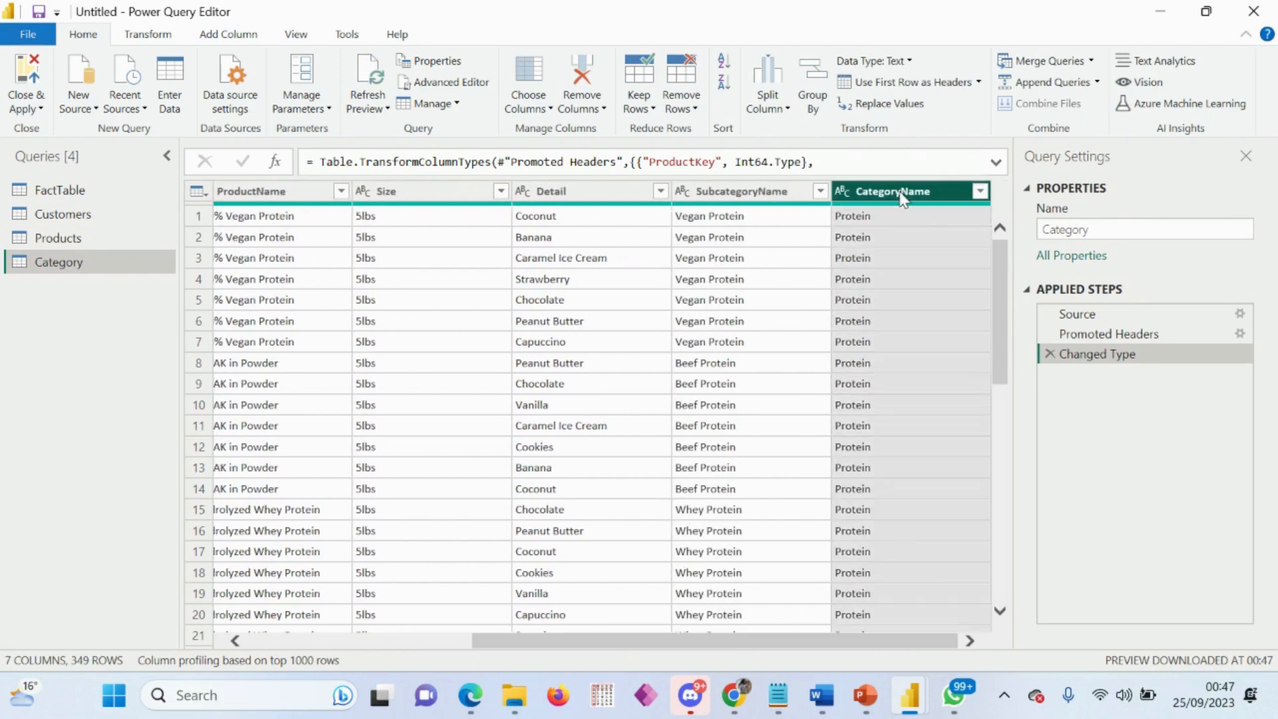
{"action": "right_click", "coordinate": [903, 199]}
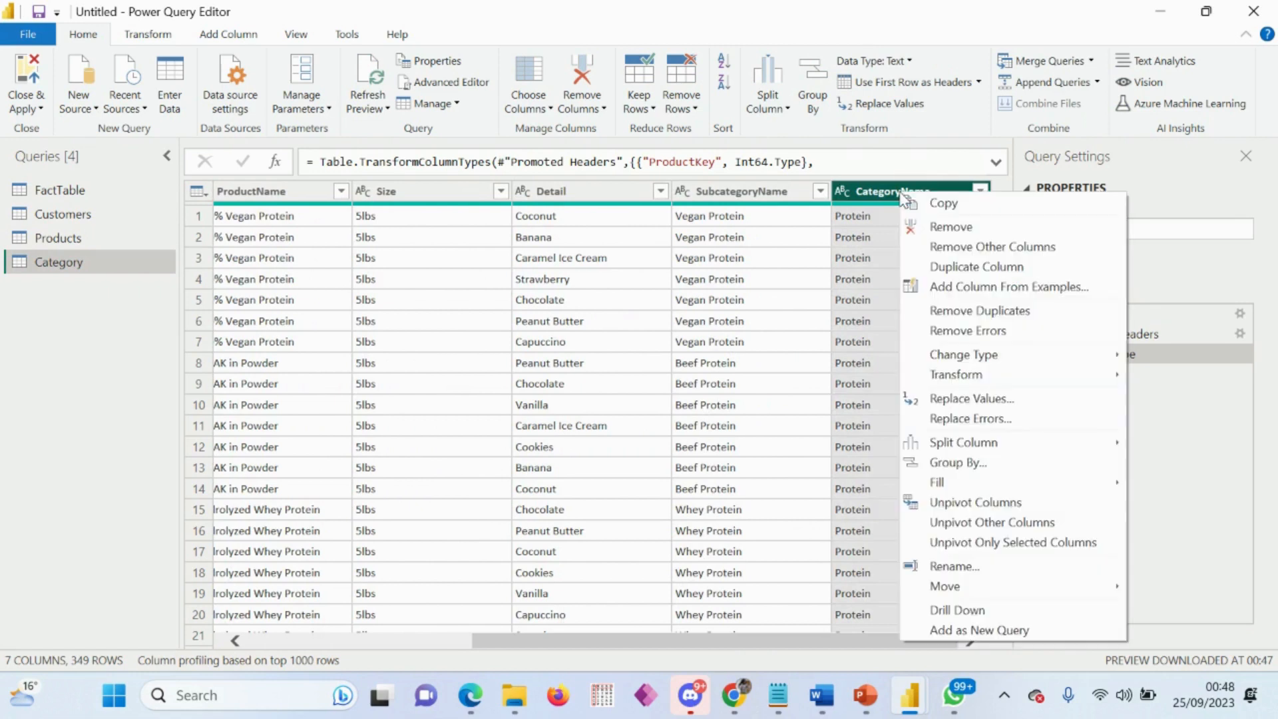
{"action": "left_click", "coordinate": [960, 248]}
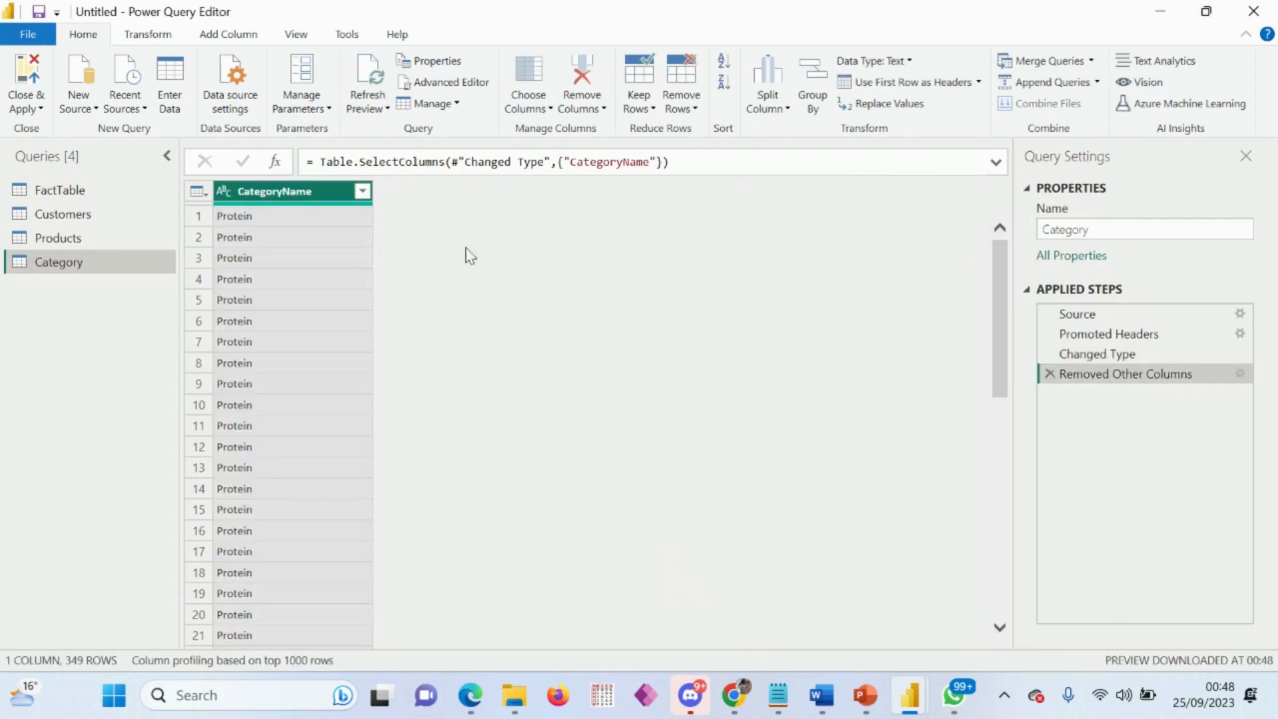
{"action": "right_click", "coordinate": [324, 187]}
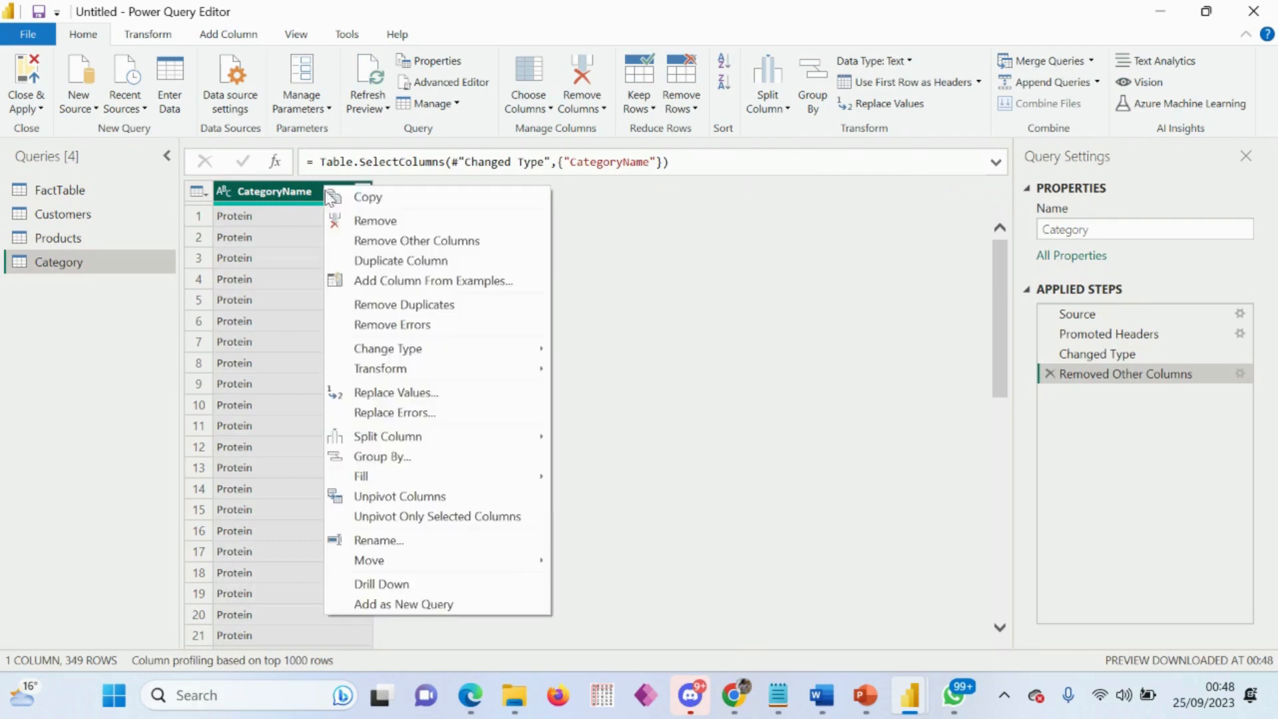
{"action": "left_click", "coordinate": [427, 306]}
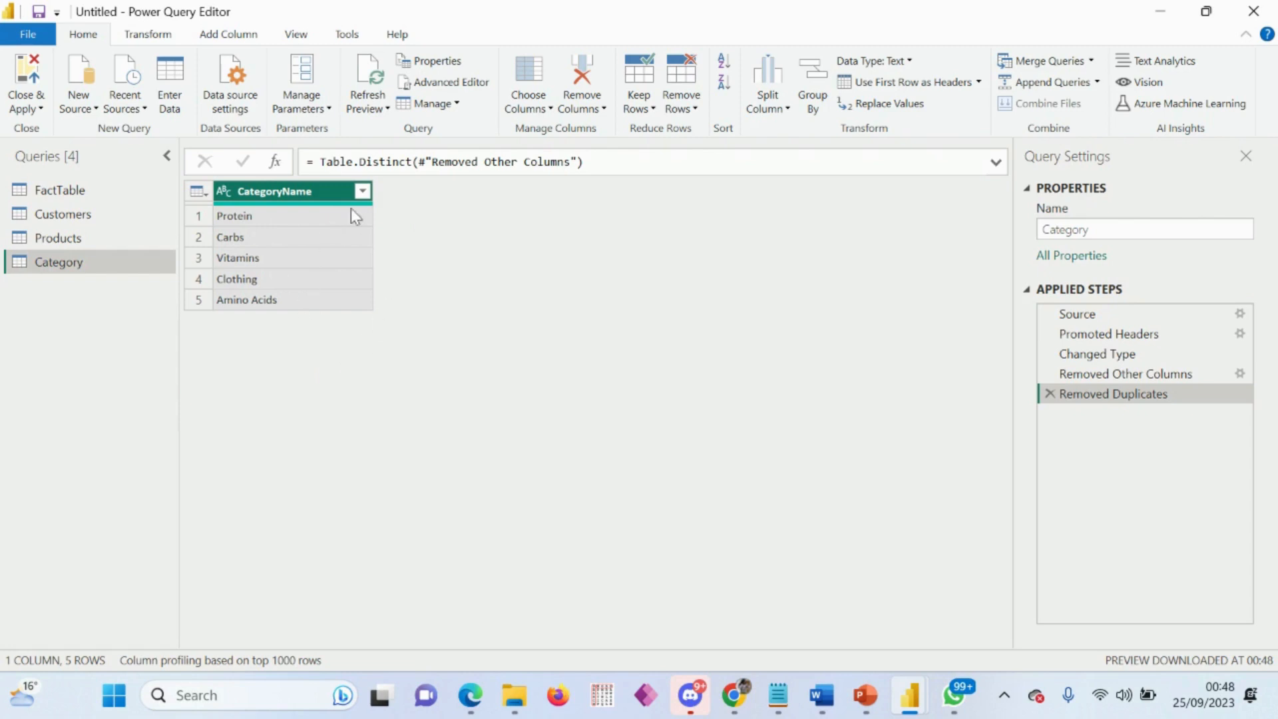
Step: Add a custom index column to the Category query with starting index 11 and increment 10
{"action": "left_click", "coordinate": [230, 35]}
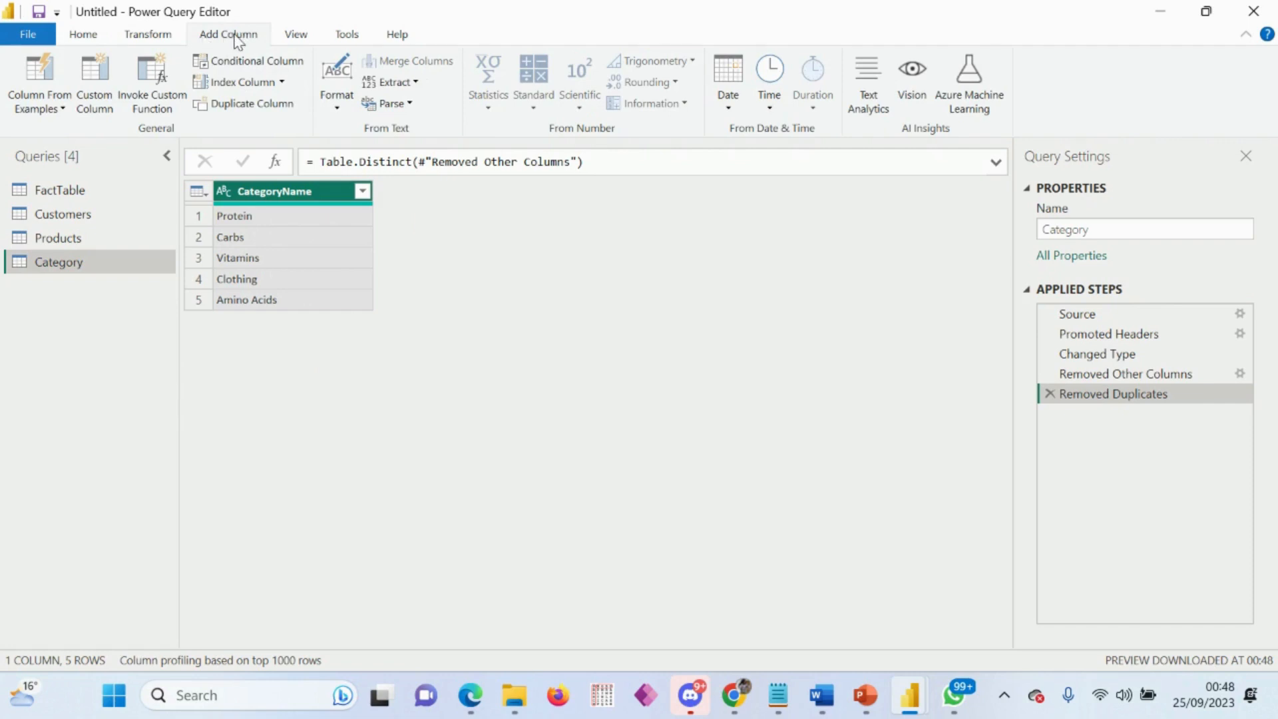
{"action": "left_click", "coordinate": [282, 82]}
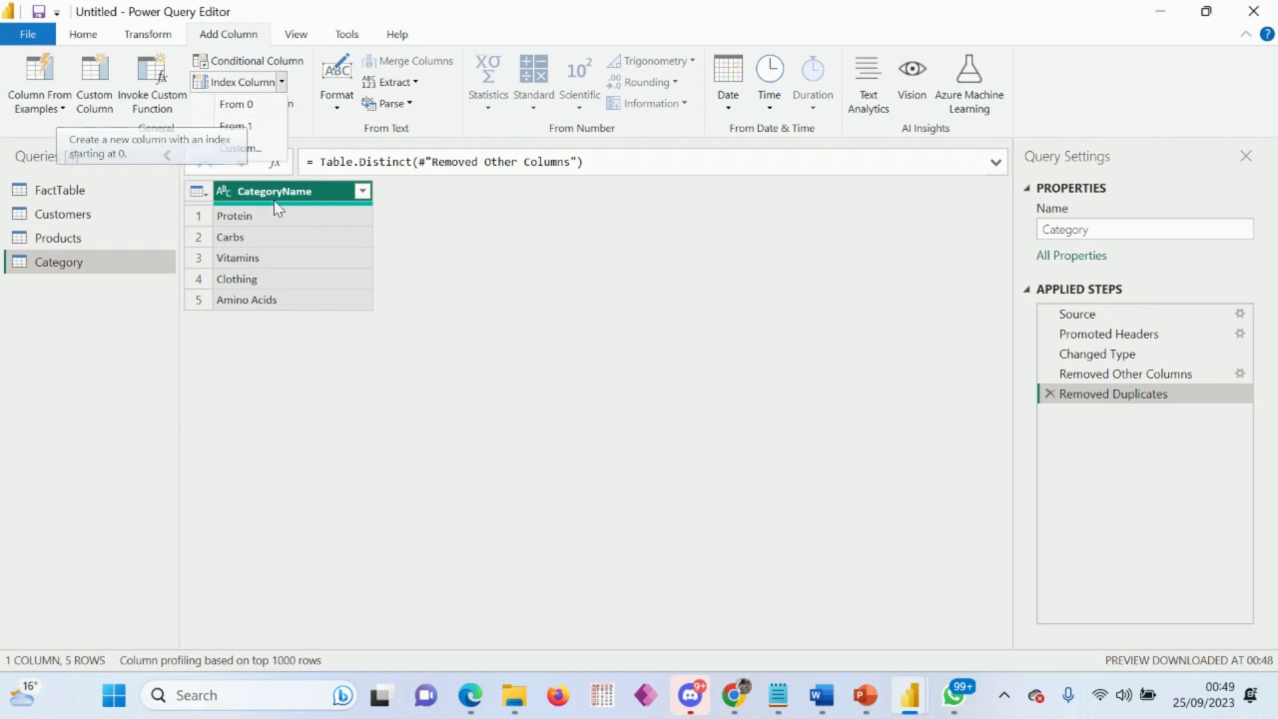
{"action": "left_click", "coordinate": [243, 151]}
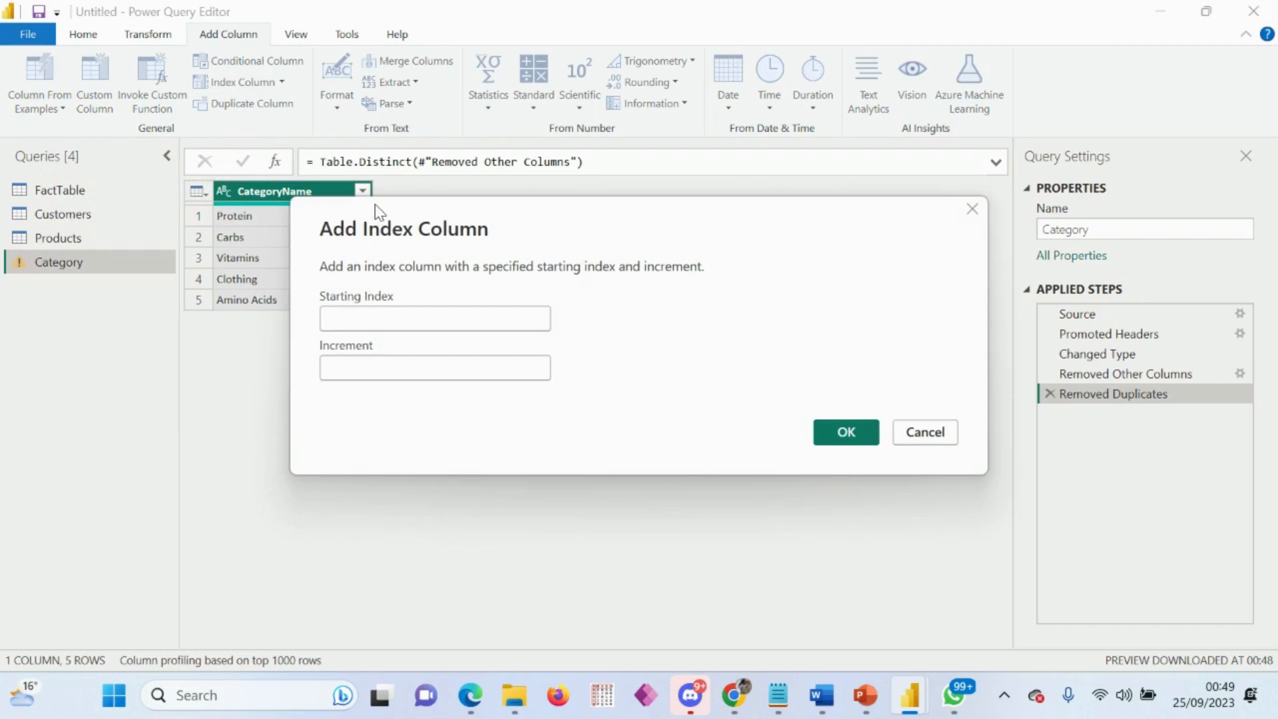
{"action": "type", "text": "11"}
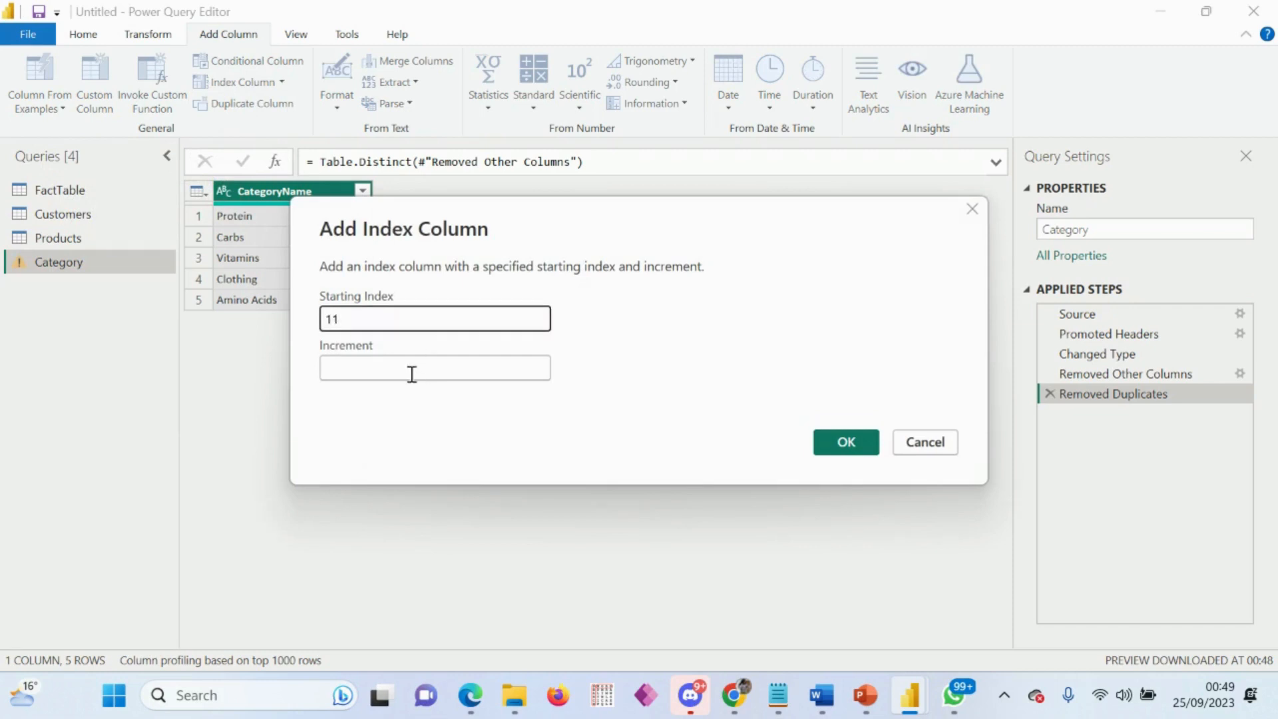
{"action": "left_click", "coordinate": [394, 369]}
{"action": "type", "text": "10"}
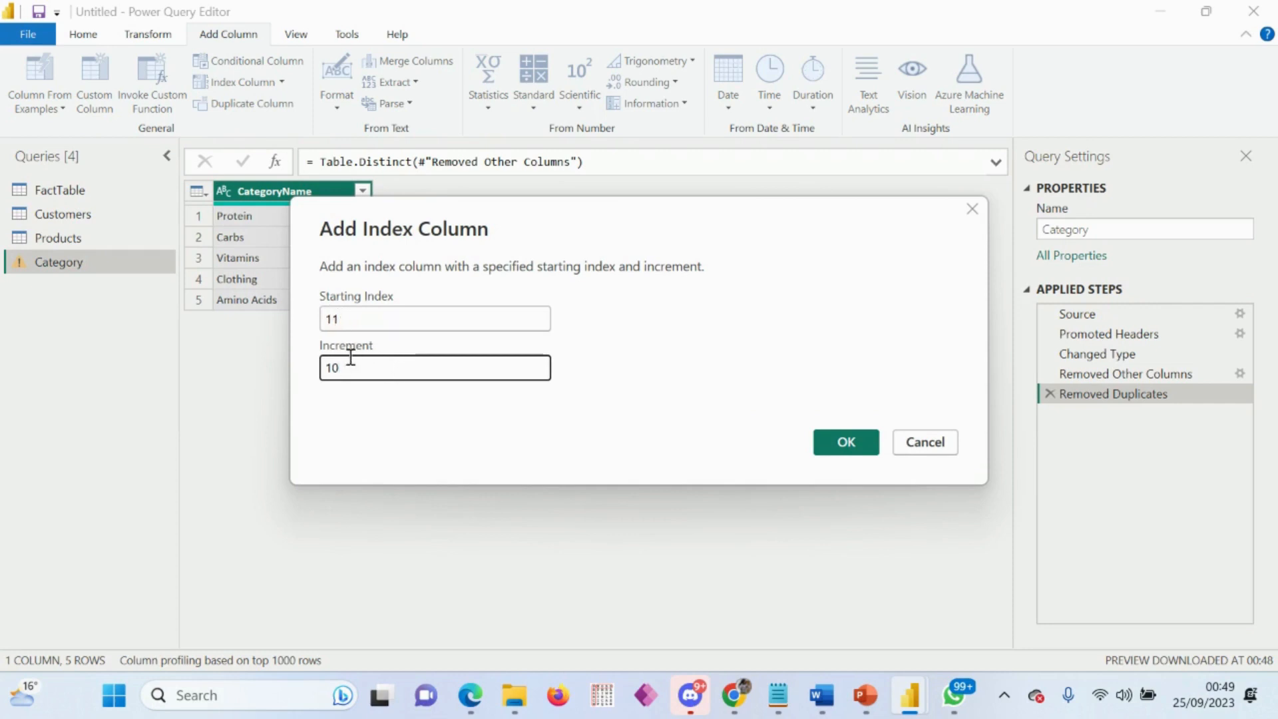
{"action": "left_click", "coordinate": [844, 444]}
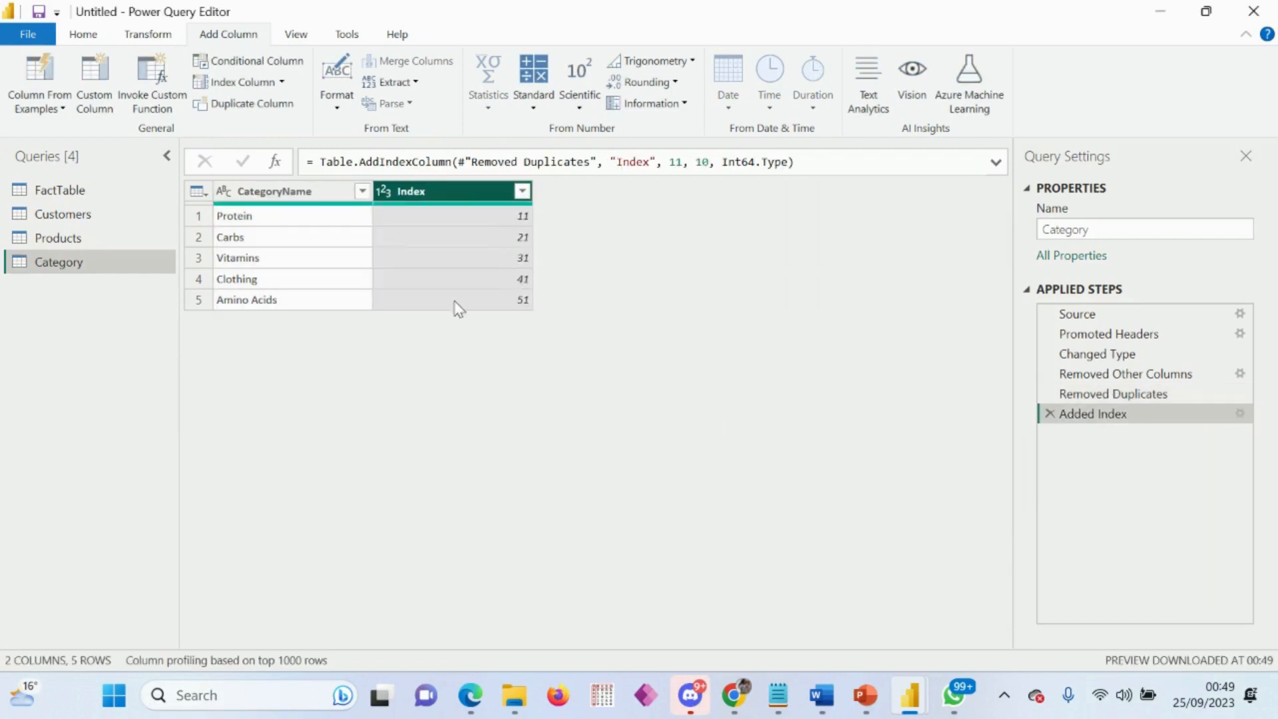
Step: Rename the Index column to Category ID and place it before the CategoryName column
{"action": "double_click", "coordinate": [433, 197]}
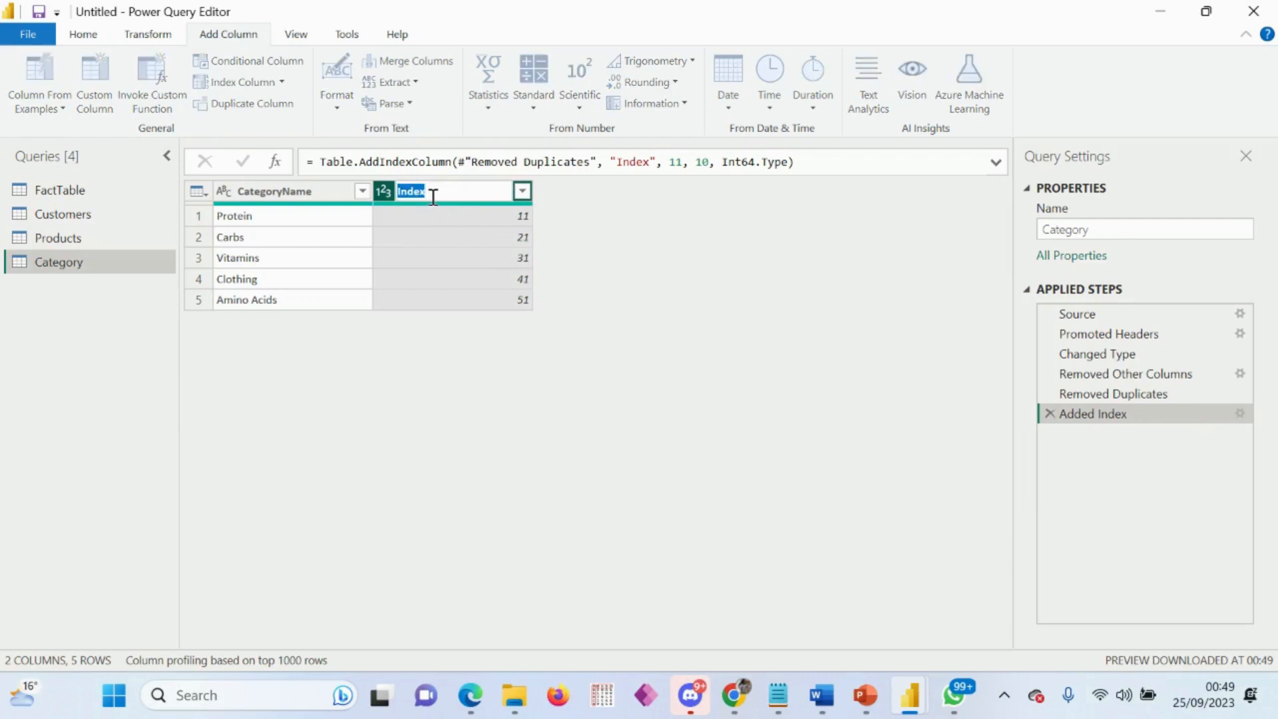
{"action": "type", "text": "Category ID"}
{"action": "key", "text": "Return"}
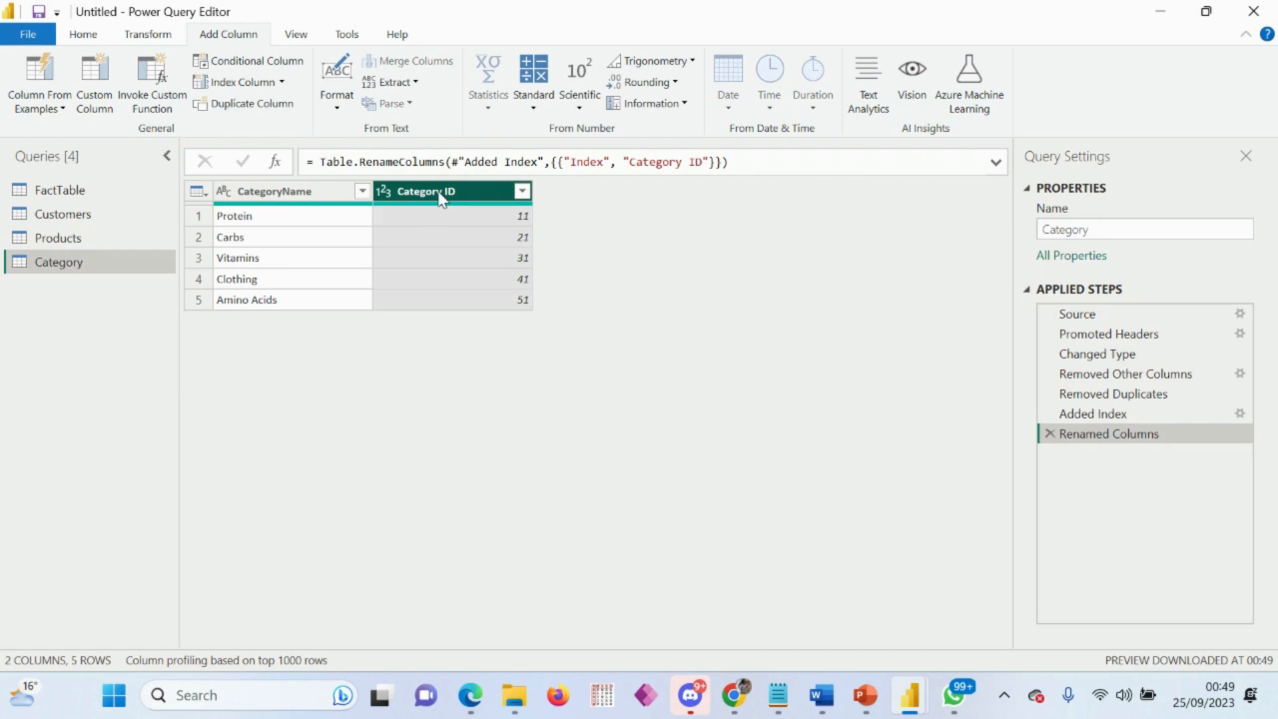
{"action": "left_click_drag", "start_coordinate": [440, 197], "coordinate": [281, 211]}
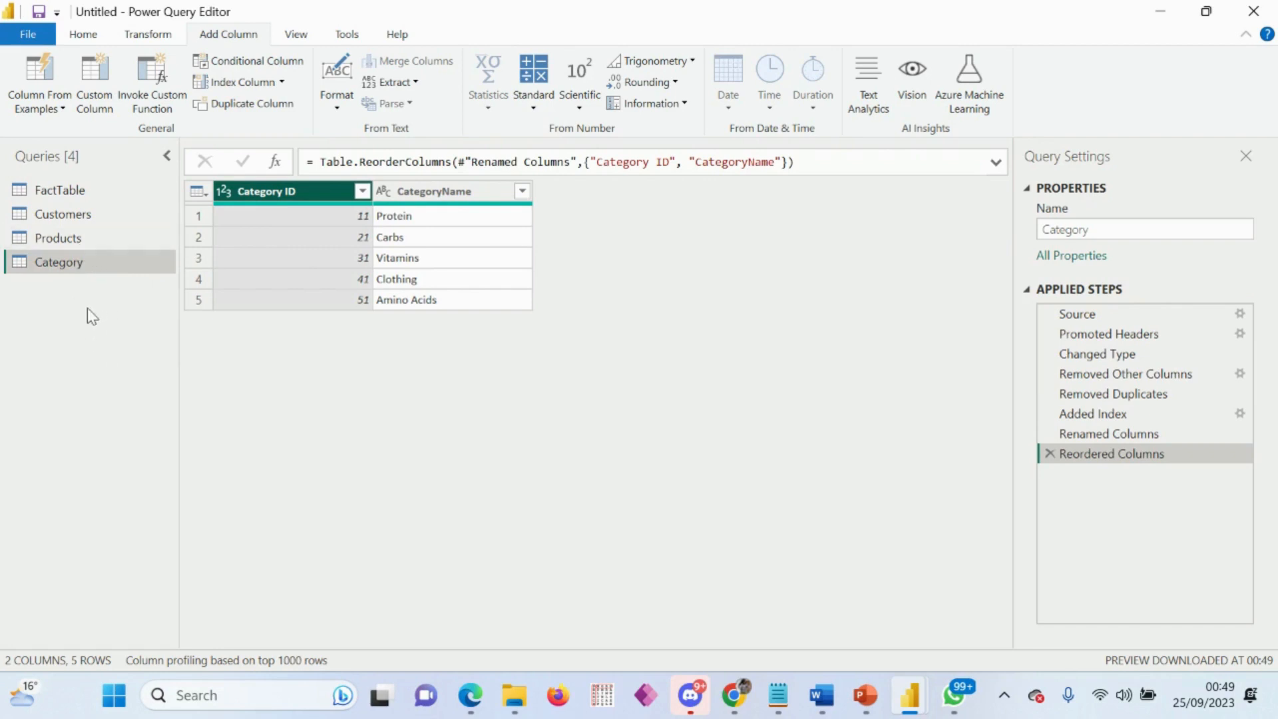
Step: Duplicate the Products query and rename the copy to Subcategory
{"action": "left_click", "coordinate": [73, 237]}
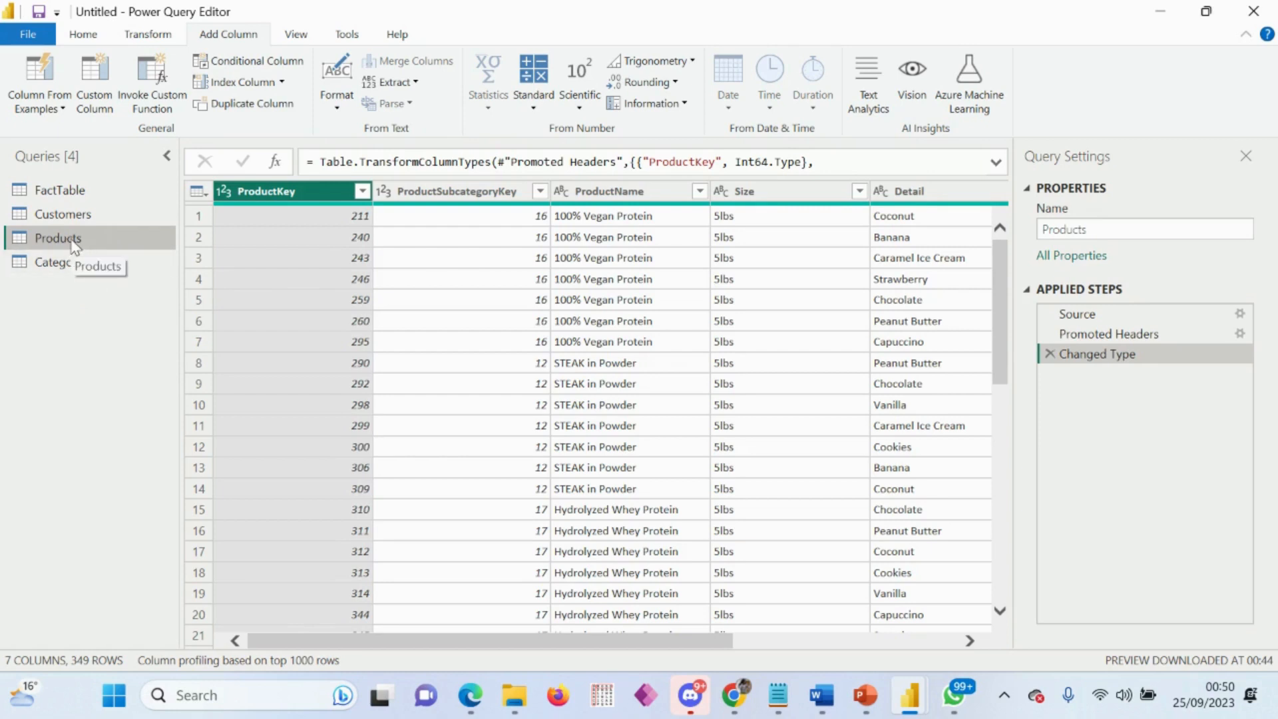
{"action": "right_click", "coordinate": [75, 246]}
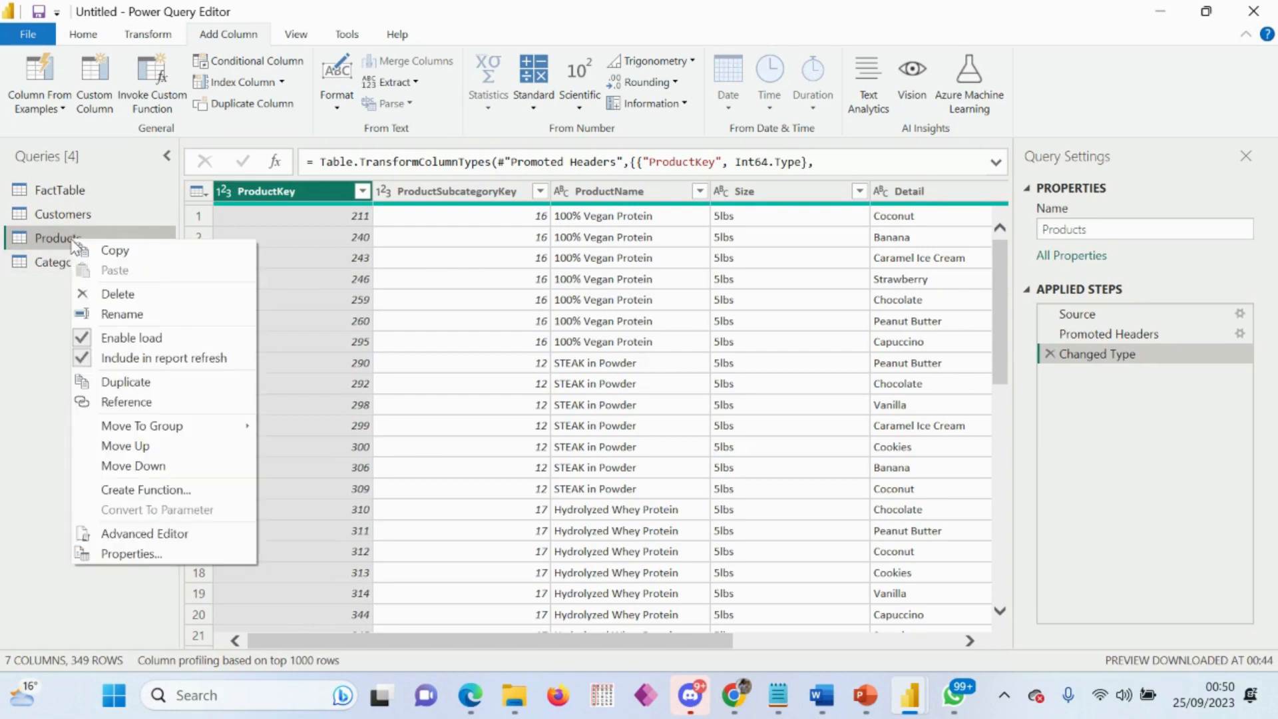
{"action": "left_click", "coordinate": [145, 382]}
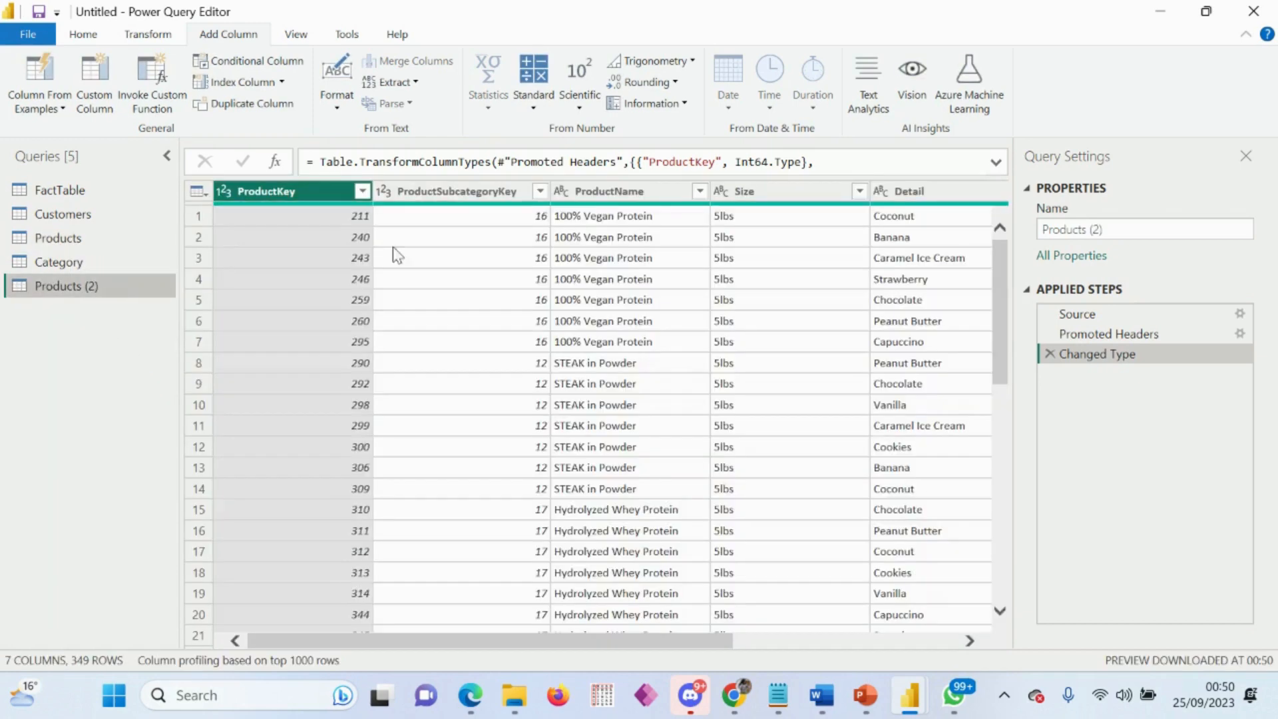
{"action": "left_click_drag", "start_coordinate": [1151, 229], "coordinate": [1006, 247]}
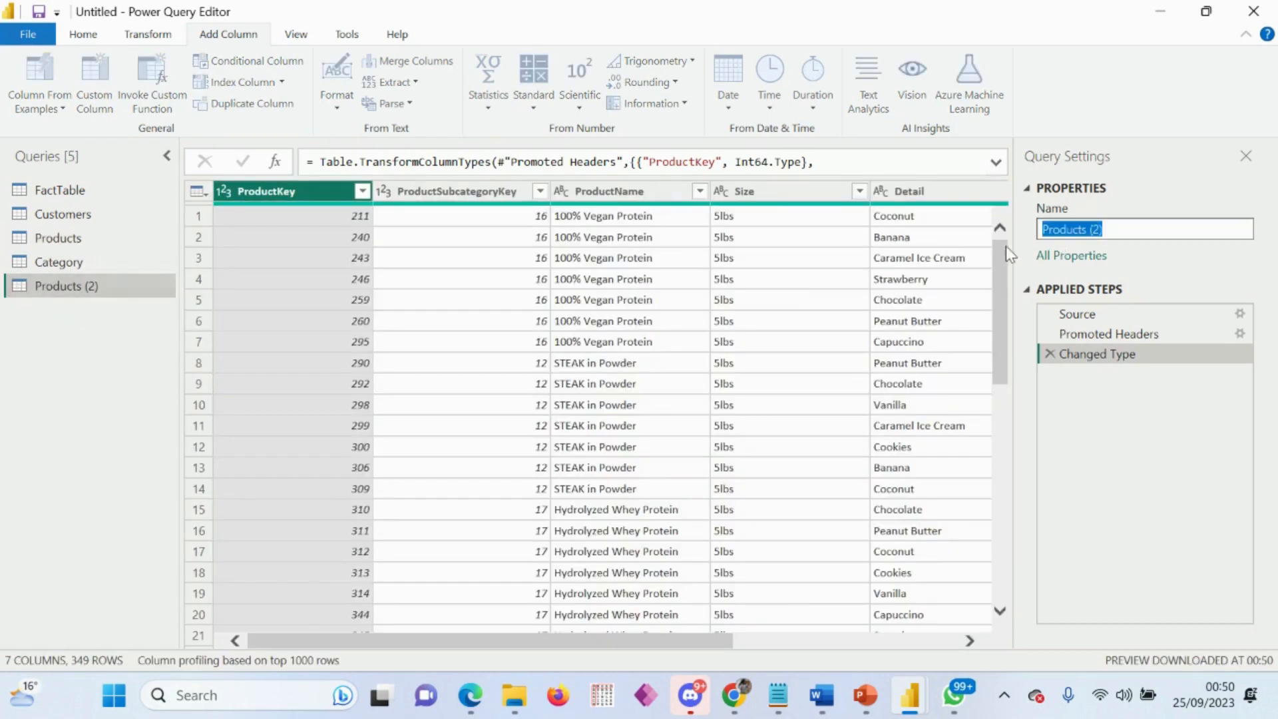
{"action": "type", "text": "Sub"}
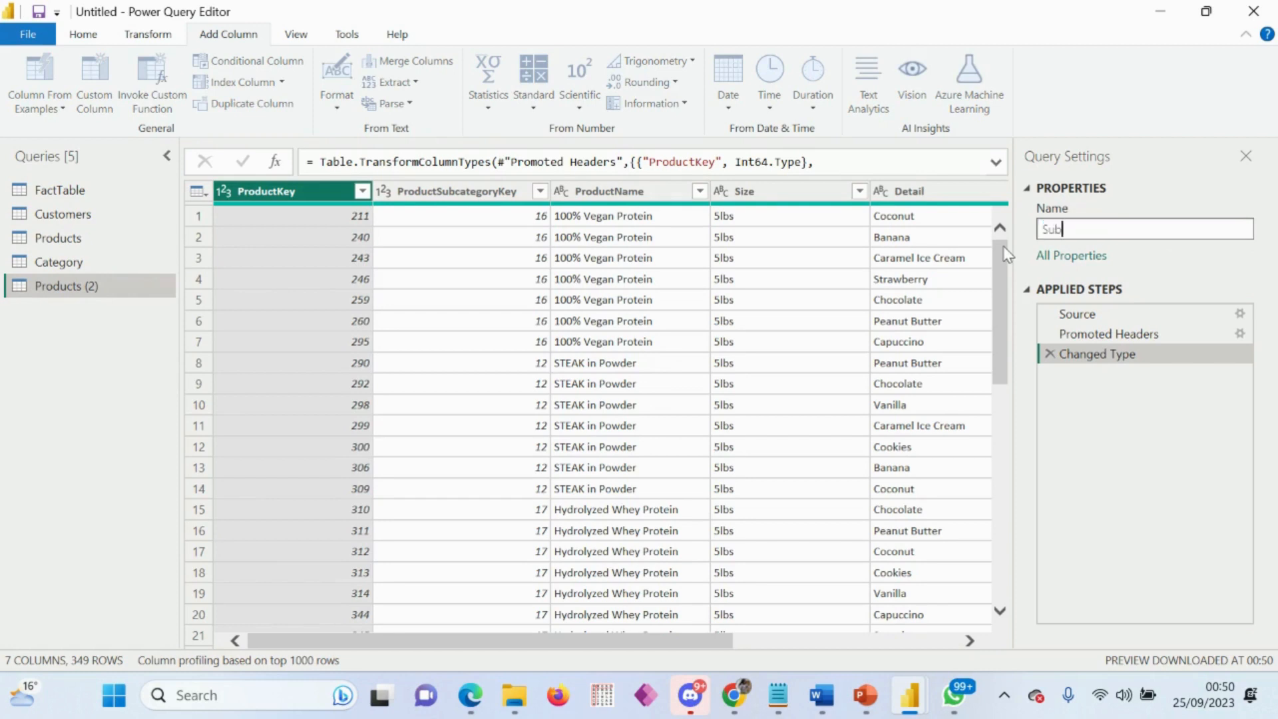
{"action": "type", "text": "category"}
{"action": "key", "text": "Return"}
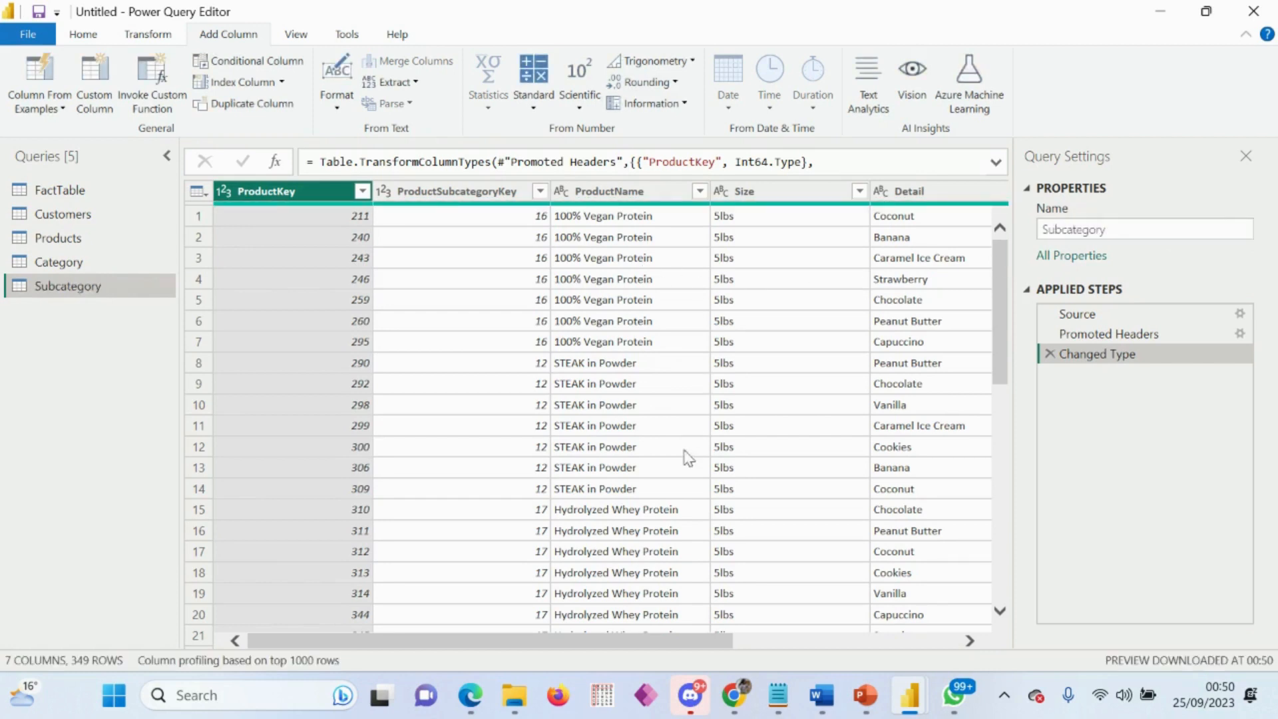
Step: Reduce the Subcategory query to only the SubcategoryName column and remove its duplicate values
{"action": "left_click_drag", "start_coordinate": [626, 639], "coordinate": [877, 639]}
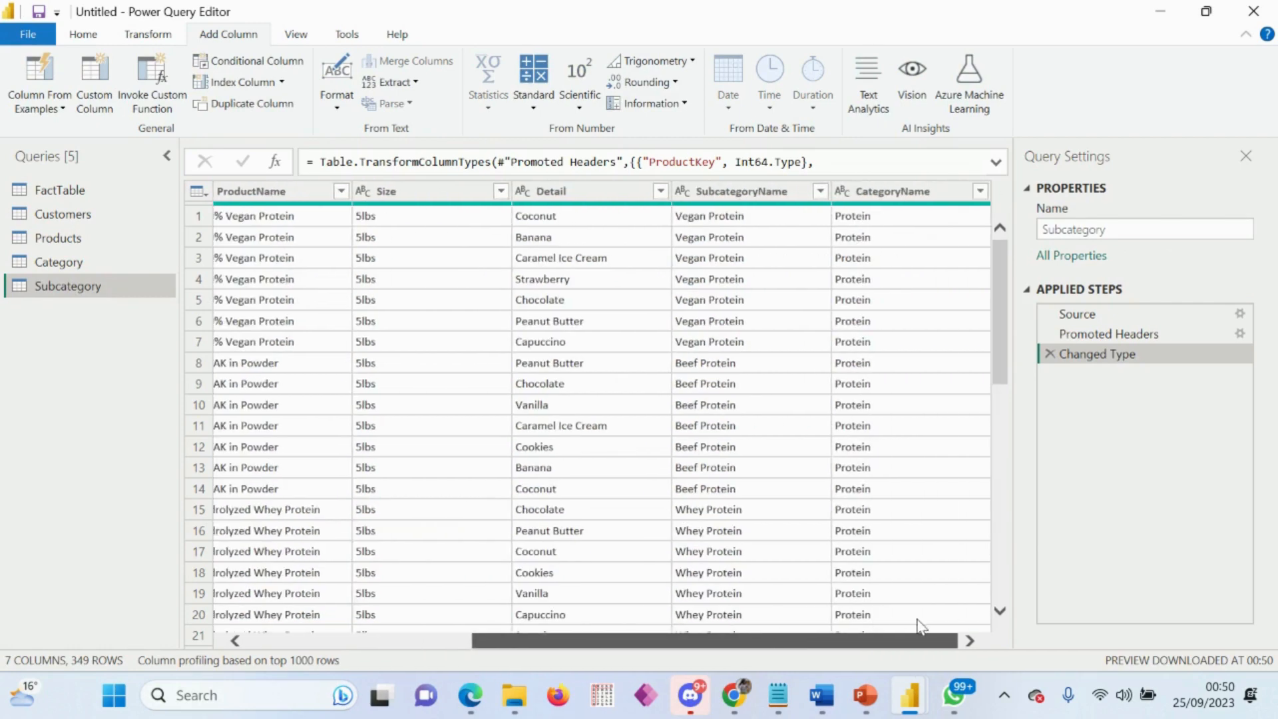
{"action": "left_click", "coordinate": [766, 193]}
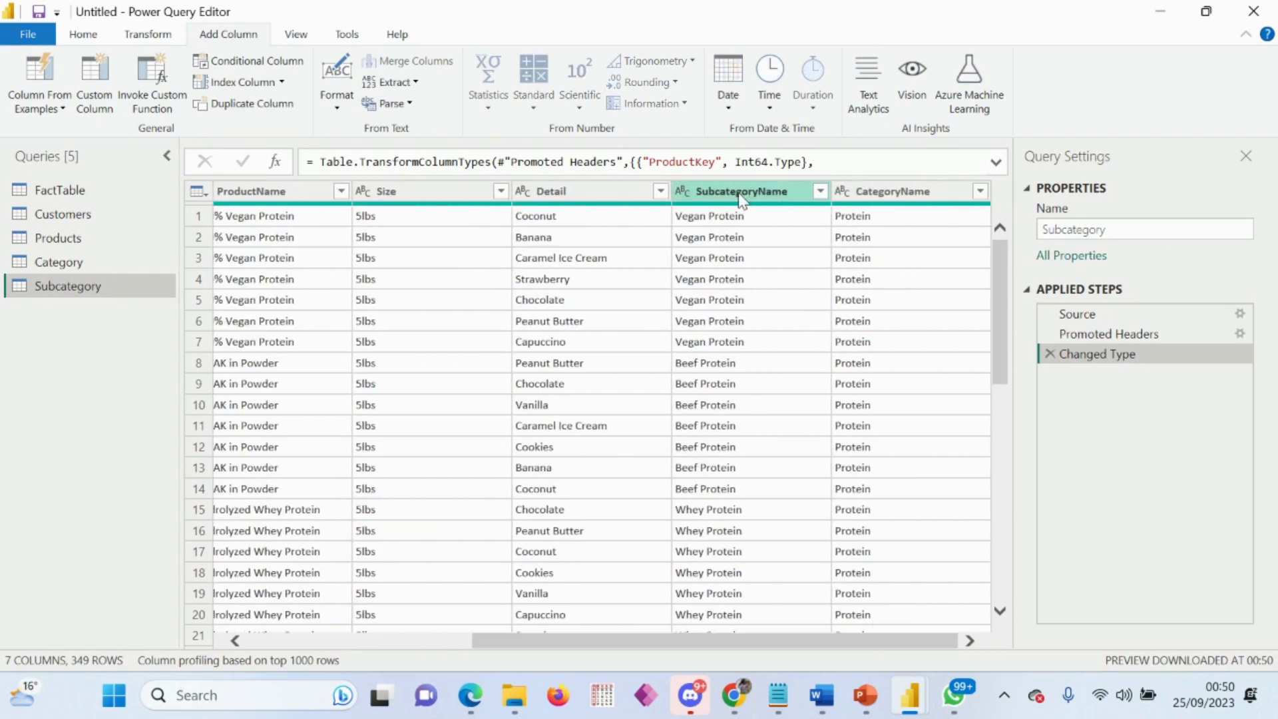
{"action": "right_click", "coordinate": [742, 197]}
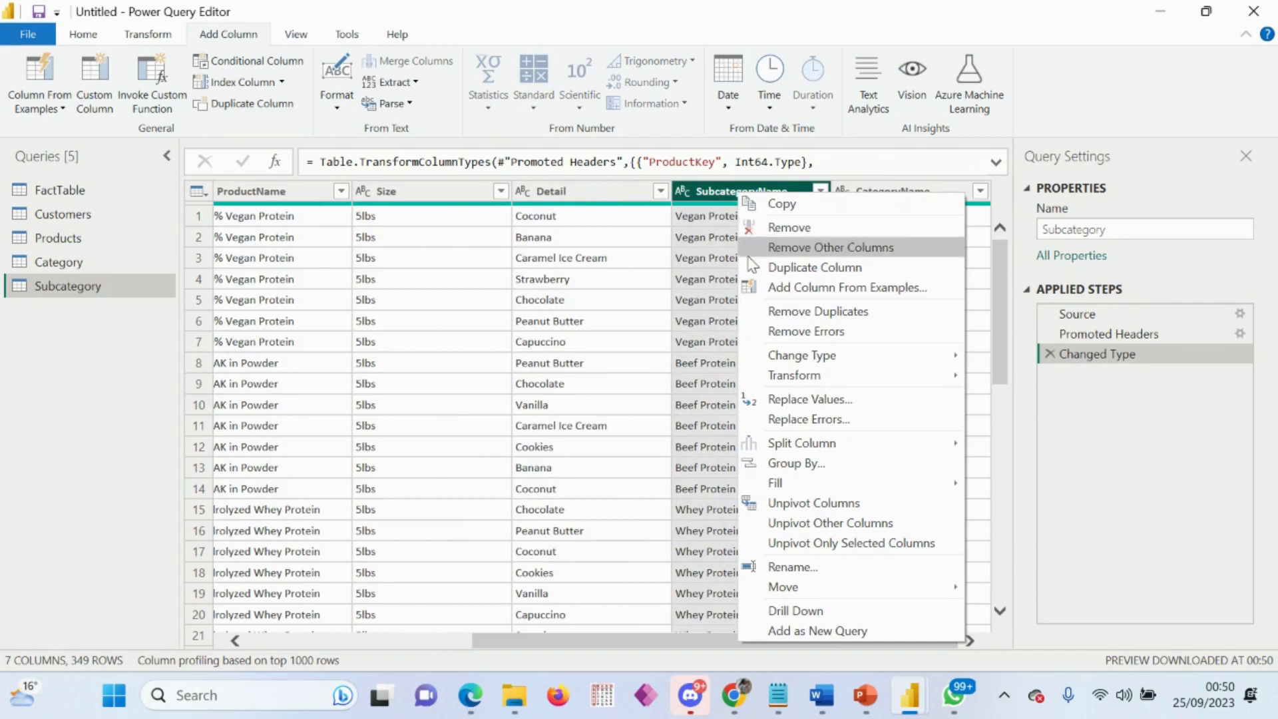
{"action": "left_click", "coordinate": [807, 252]}
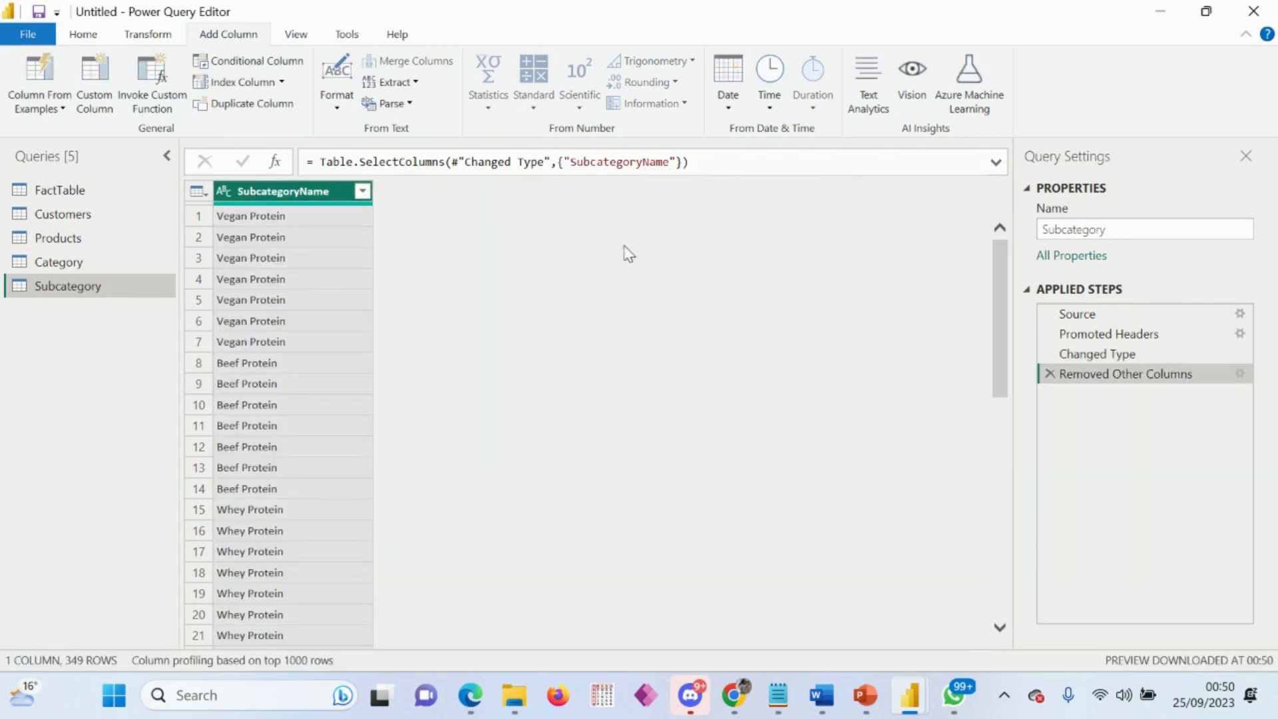
{"action": "right_click", "coordinate": [307, 192]}
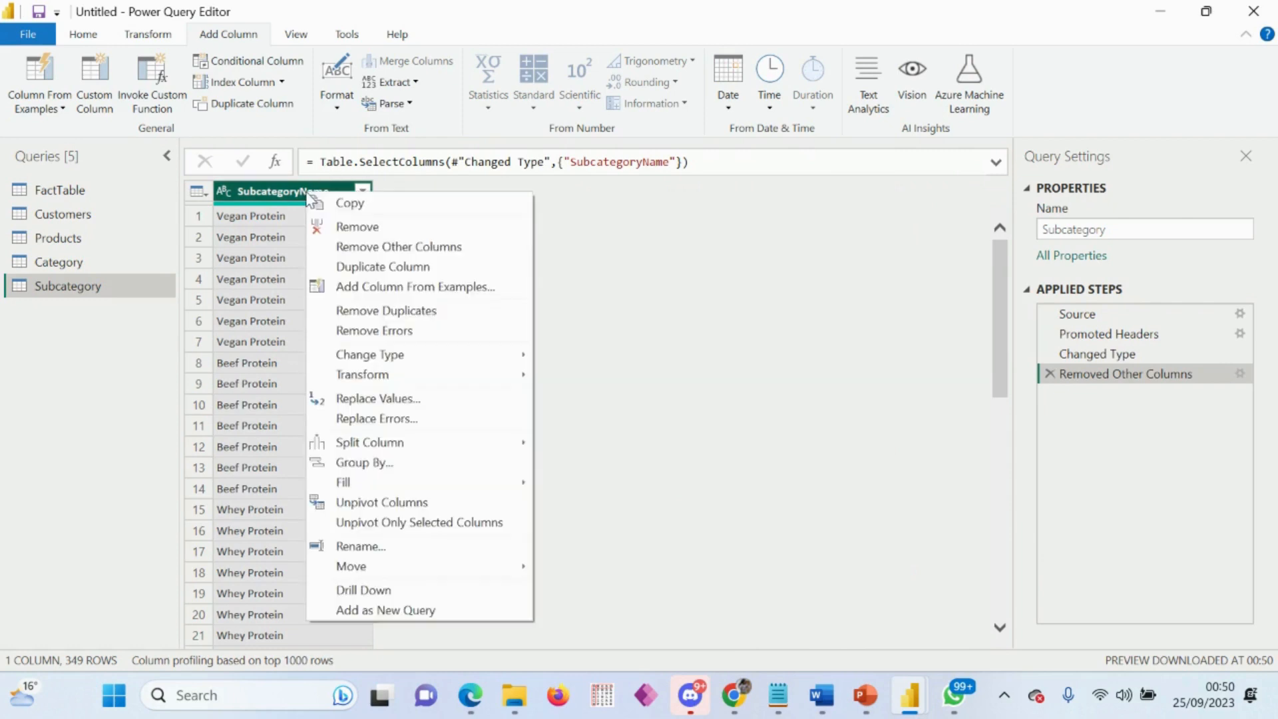
{"action": "left_click", "coordinate": [389, 310]}
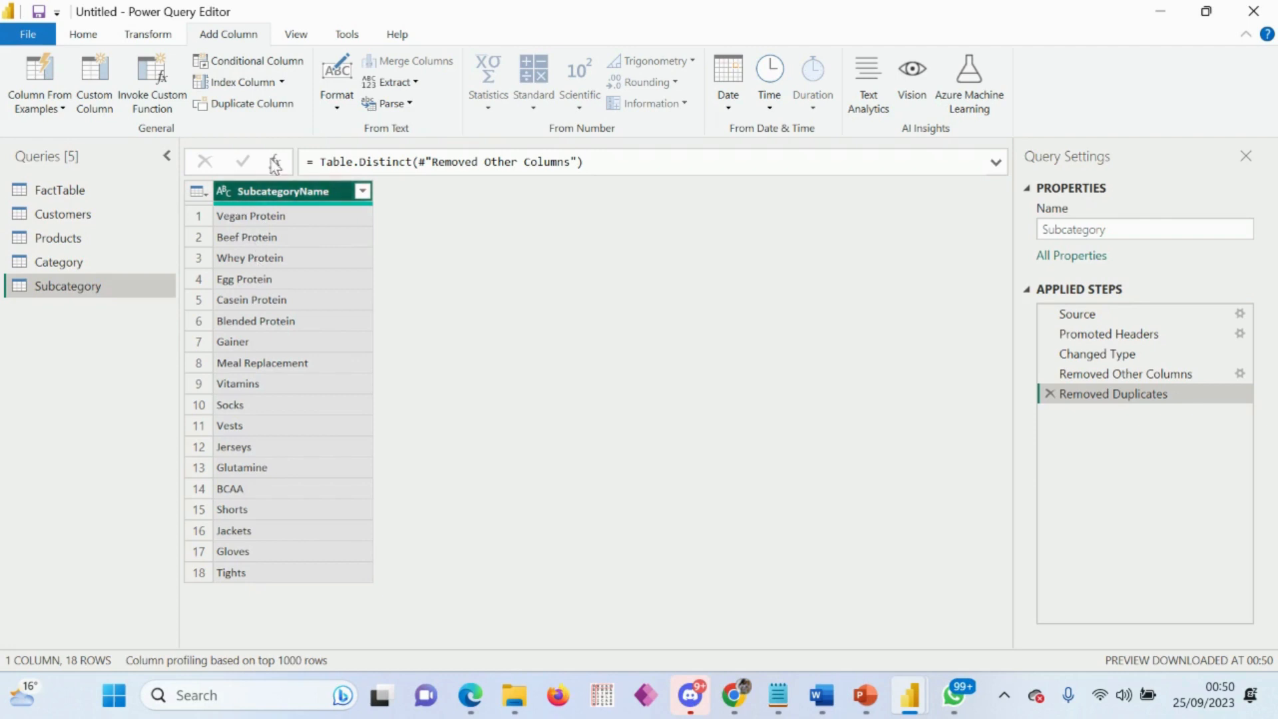
Step: Add an index column starting from 1 to the Subcategory query, named Subcategory ID and placed before the SubcategoryName column
{"action": "left_click", "coordinate": [282, 81]}
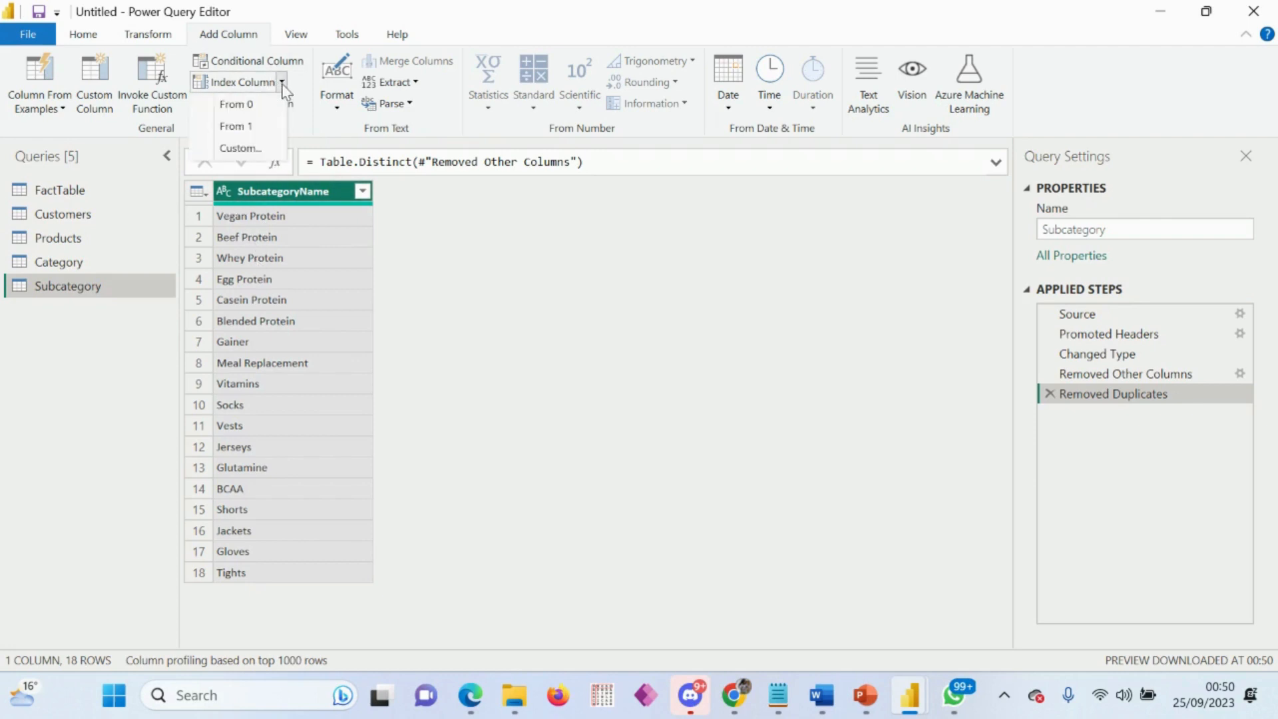
{"action": "left_click", "coordinate": [246, 128]}
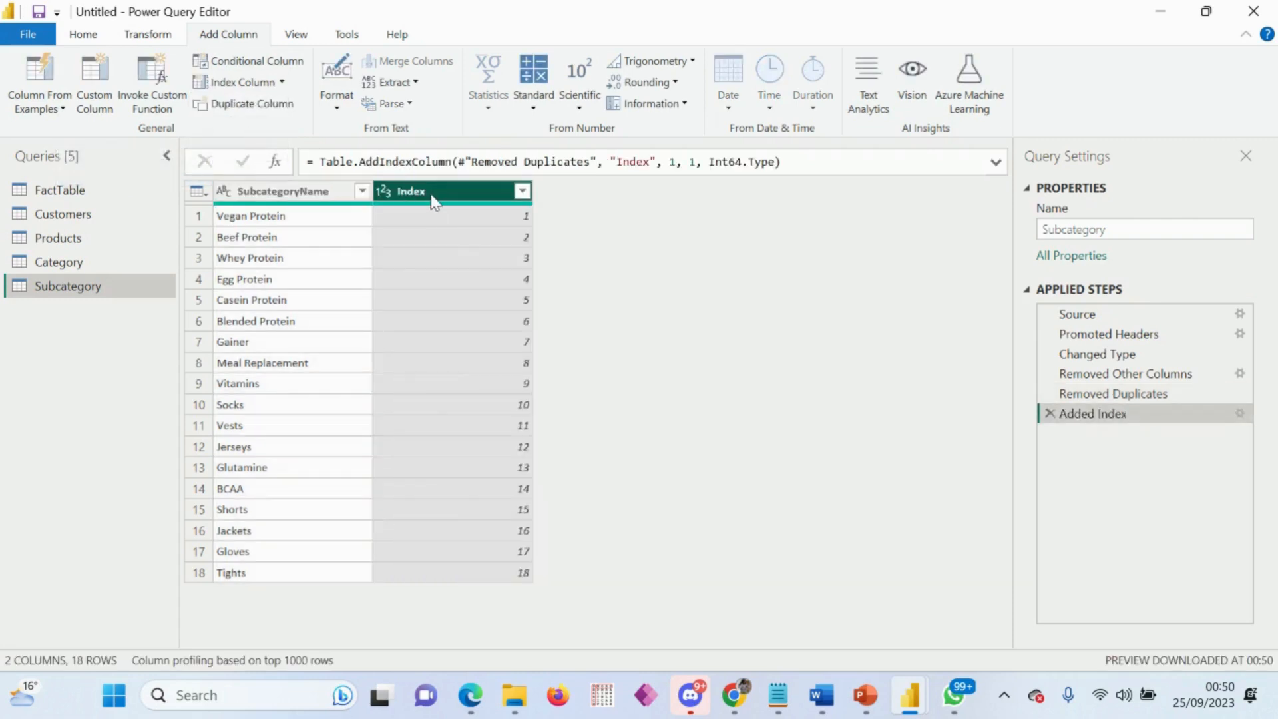
{"action": "double_click", "coordinate": [435, 191]}
{"action": "type", "text": "Su"}
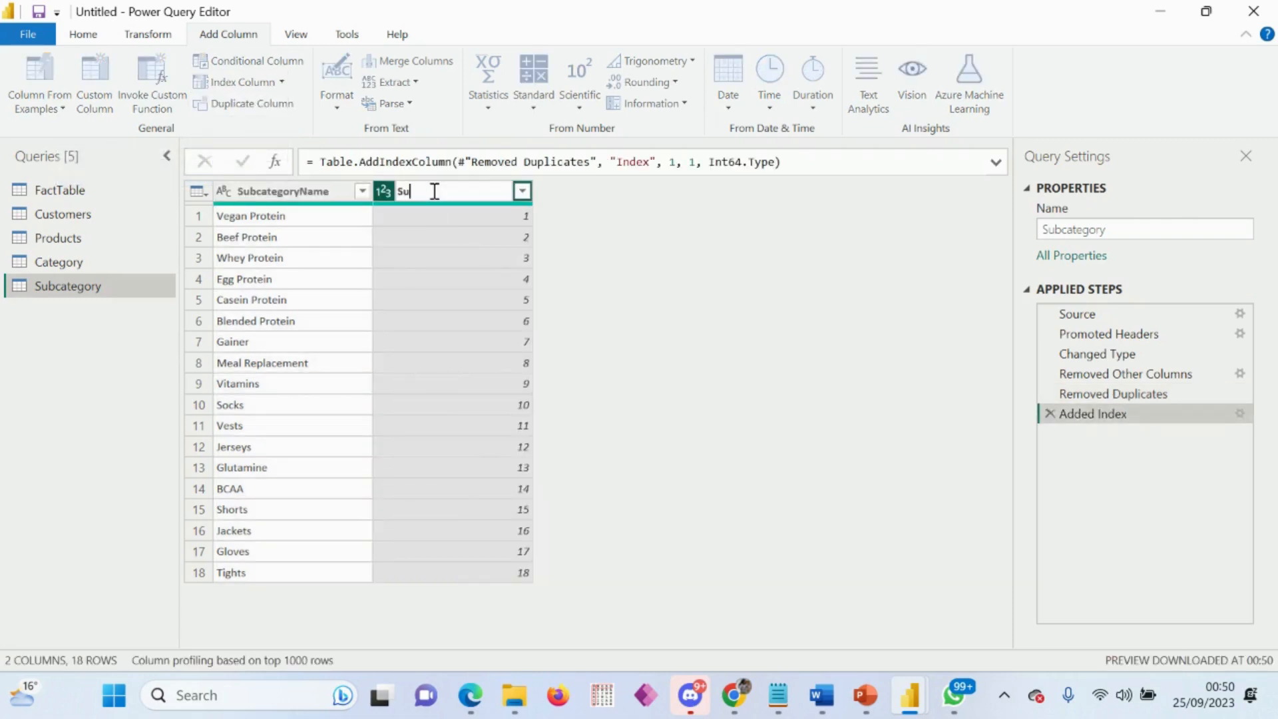
{"action": "type", "text": "bcategory ID"}
{"action": "key", "text": "Return"}
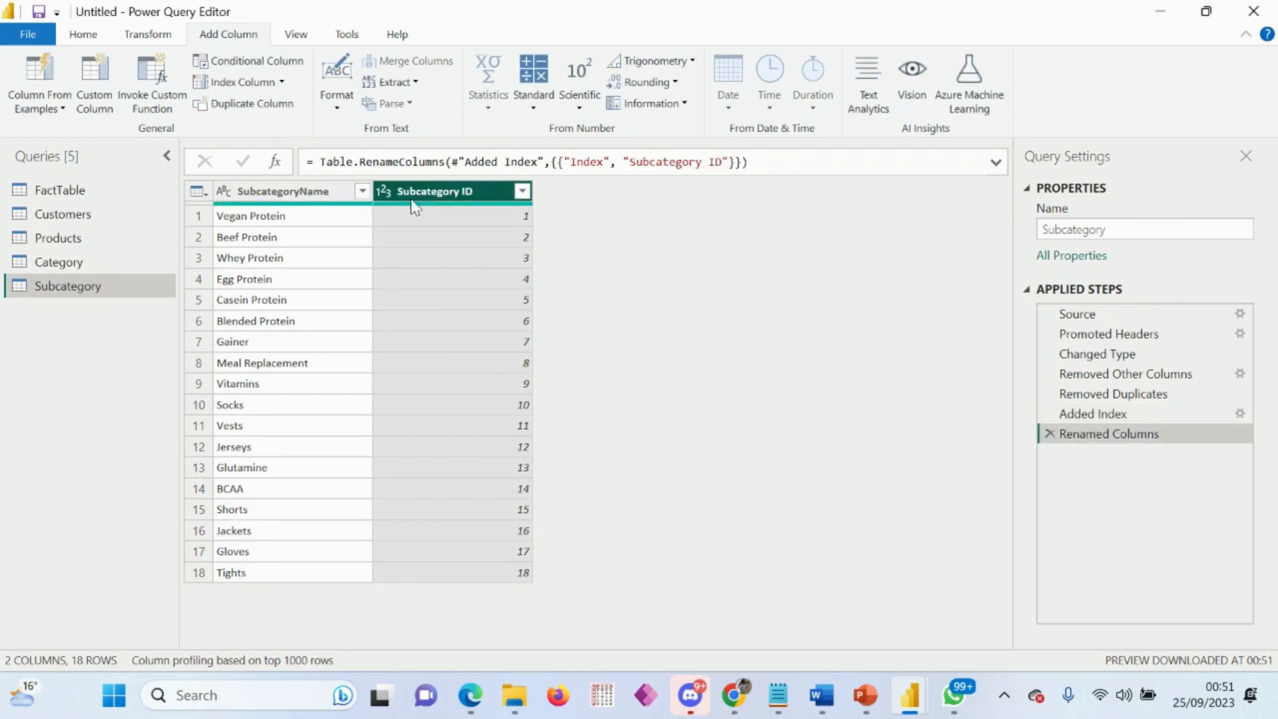
{"action": "left_click_drag", "start_coordinate": [416, 200], "coordinate": [274, 219]}
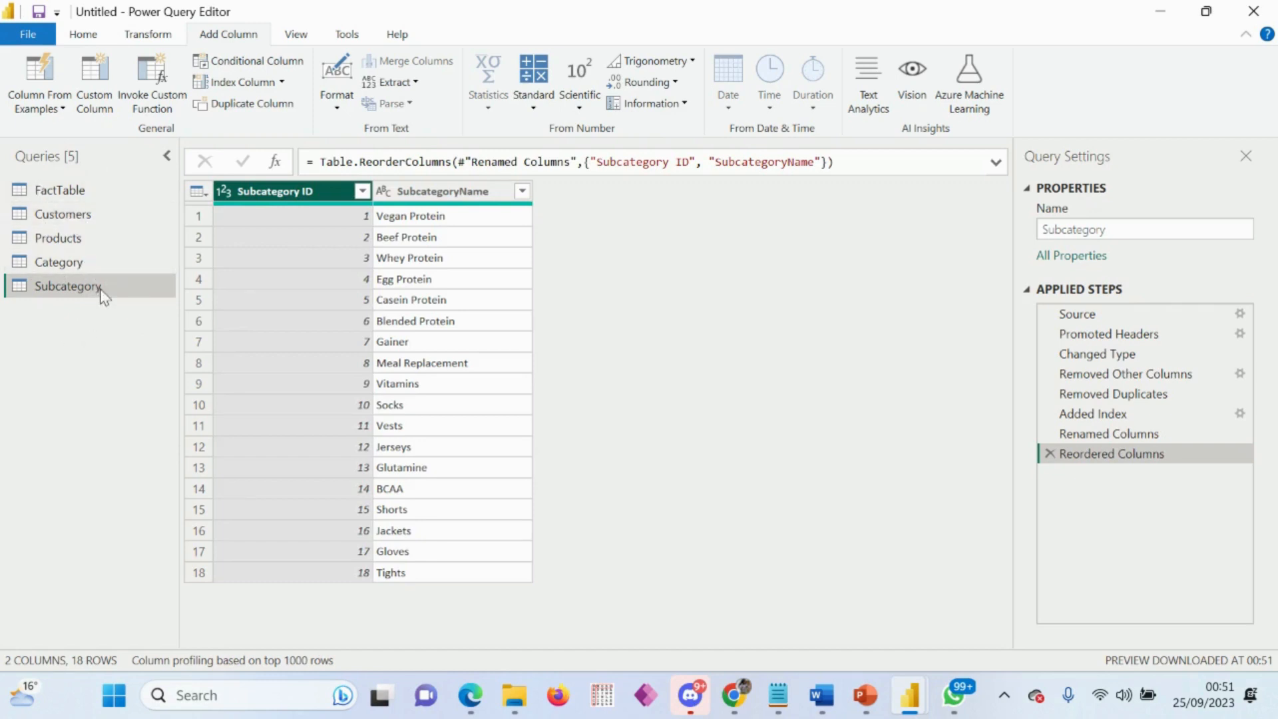
Step: Review the FactTable, Customers, Products and Category queries, including the data type choices for the Category ID column
{"action": "left_click", "coordinate": [66, 192]}
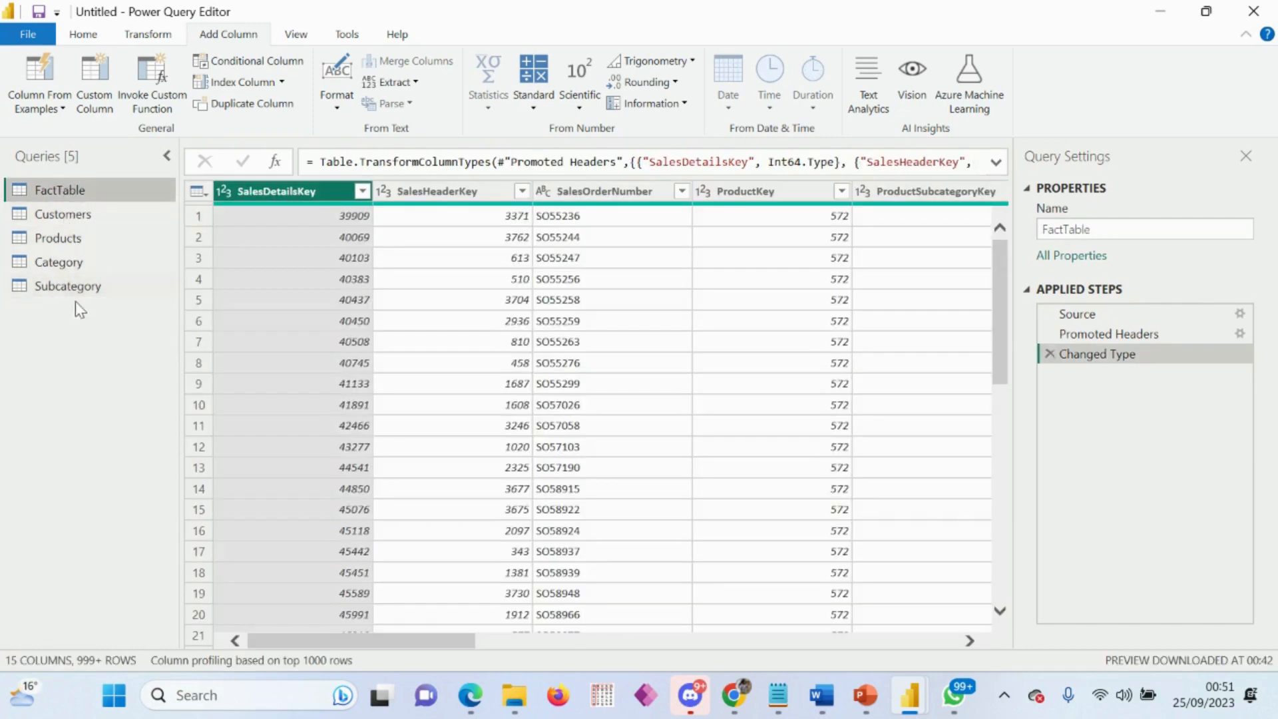
{"action": "left_click", "coordinate": [59, 214]}
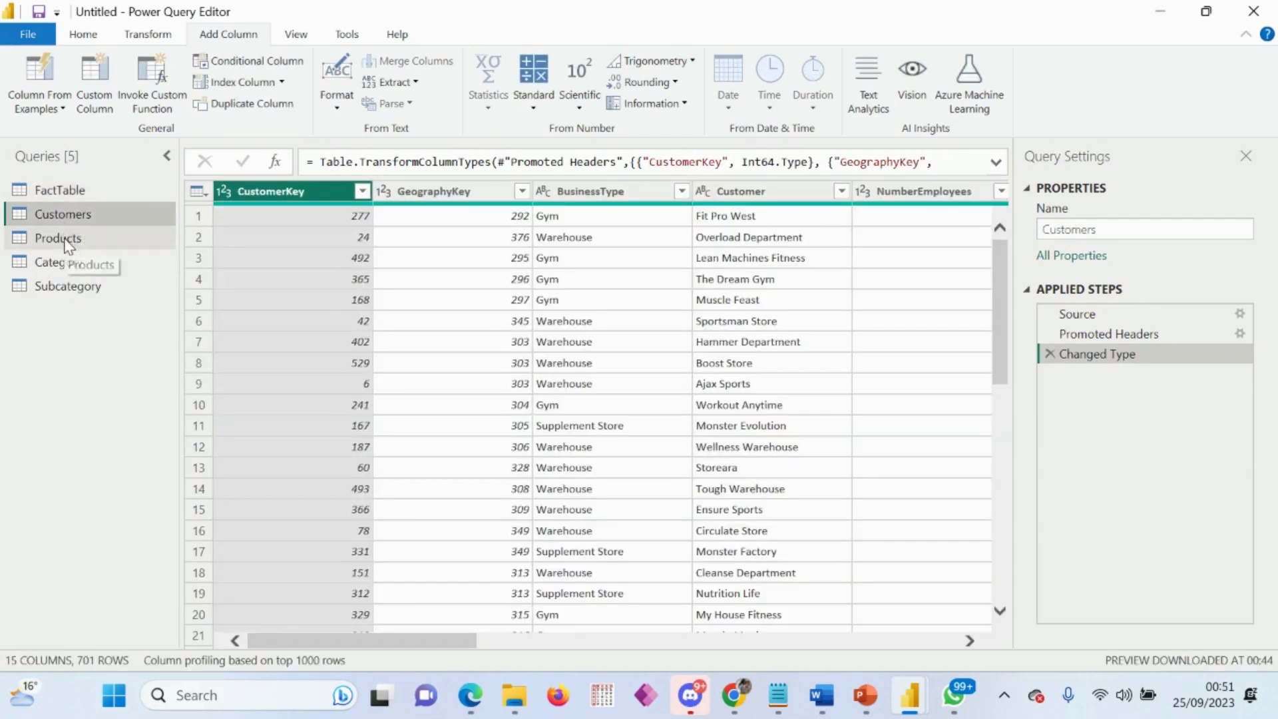
{"action": "left_click", "coordinate": [66, 239]}
{"action": "left_click", "coordinate": [69, 262]}
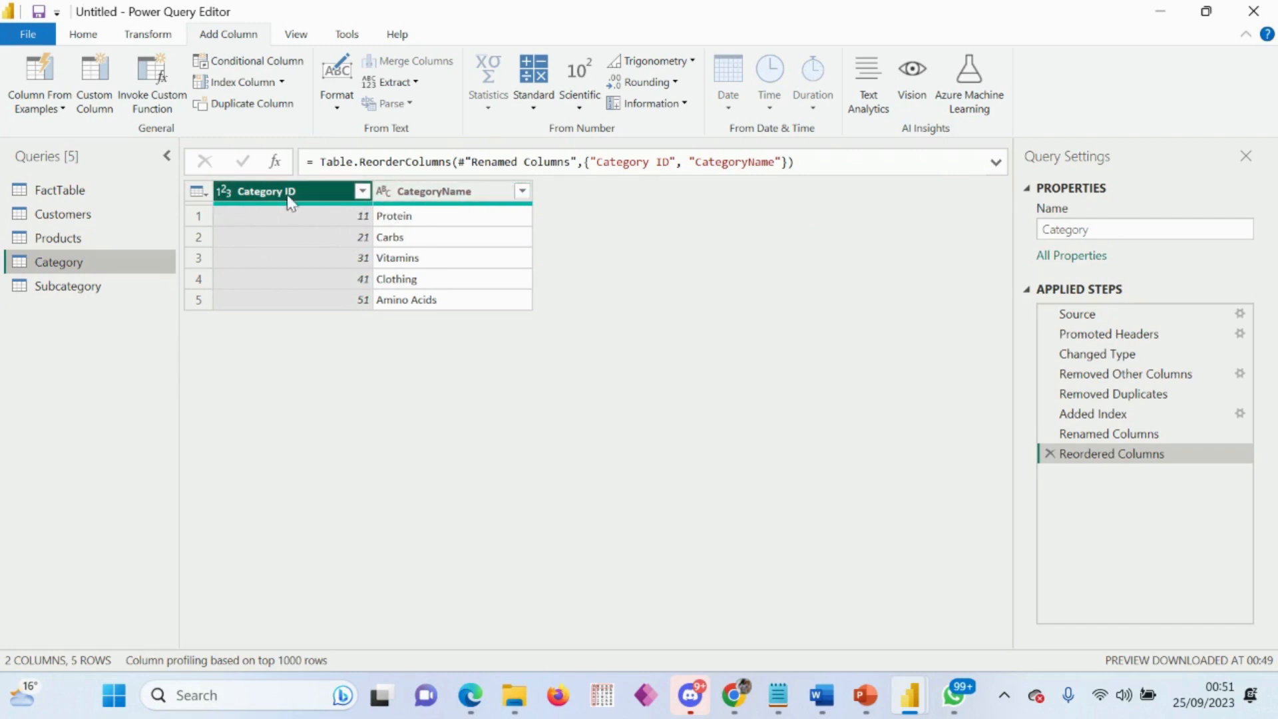
{"action": "left_click", "coordinate": [224, 193]}
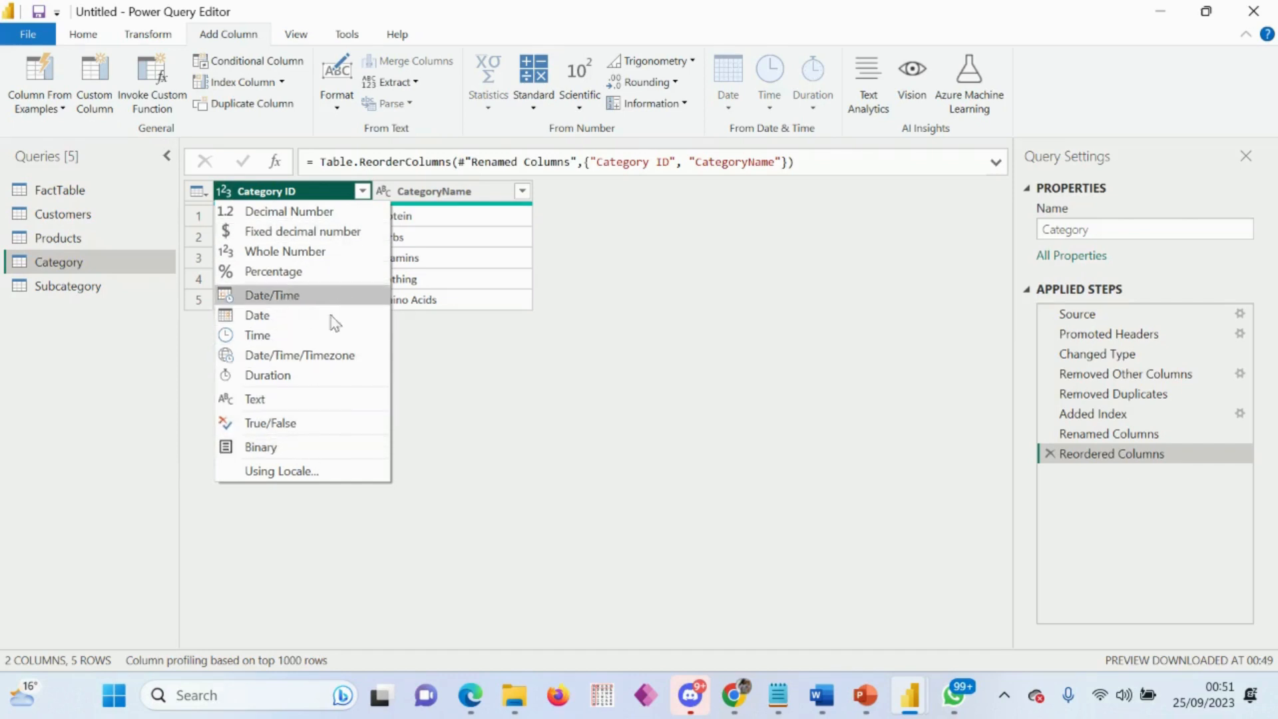
{"action": "left_click", "coordinate": [72, 374]}
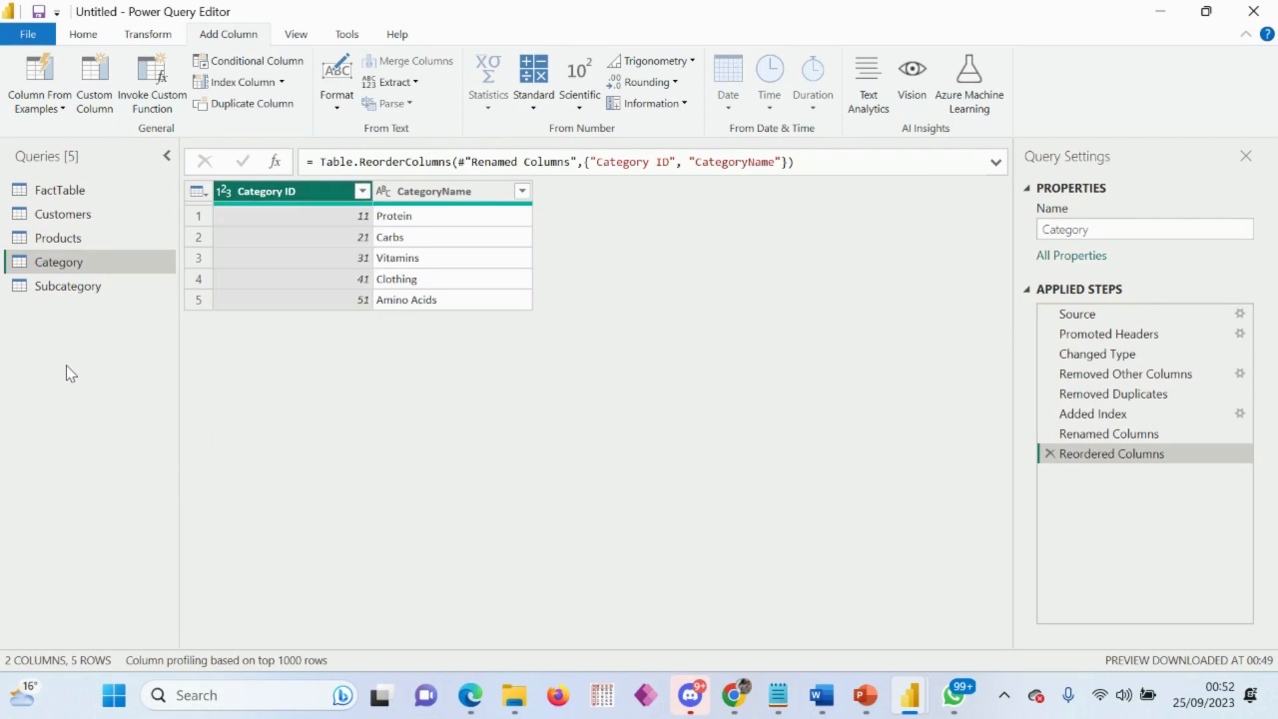
Step: Examine the date columns of the FactTable query and select its OrderDate column
{"action": "left_click", "coordinate": [73, 189]}
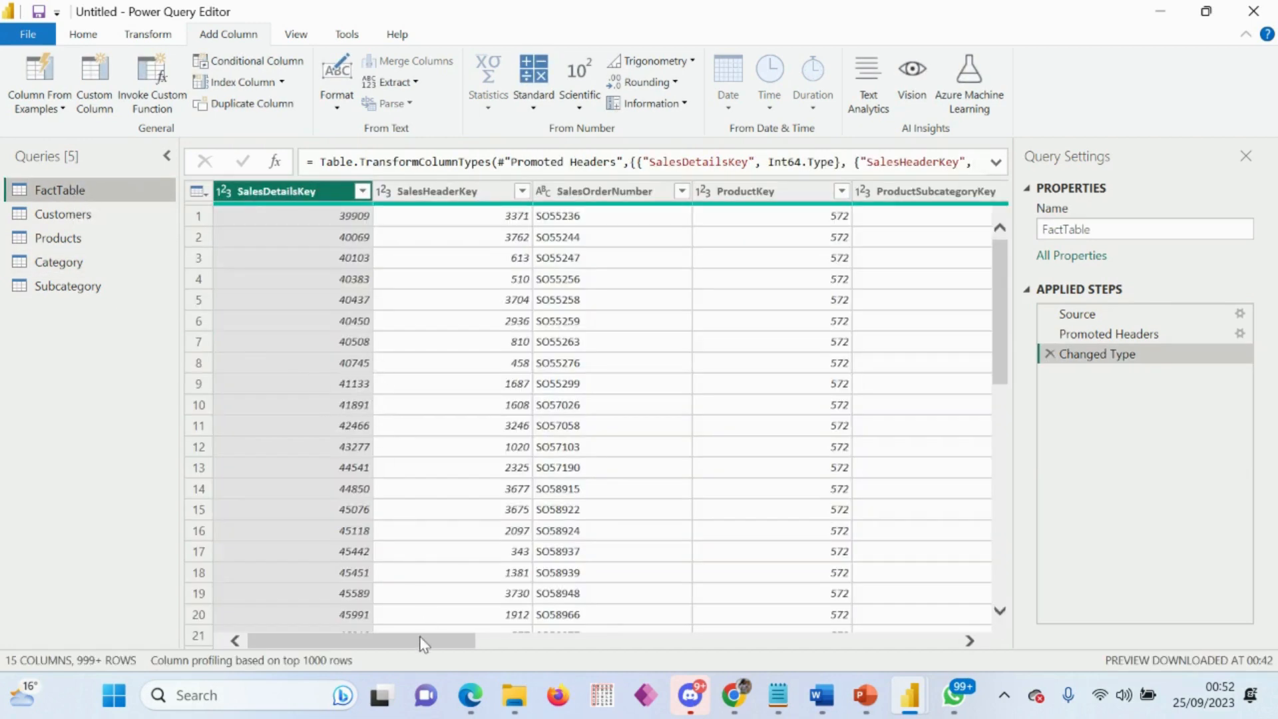
{"action": "left_click_drag", "start_coordinate": [423, 643], "coordinate": [668, 611]}
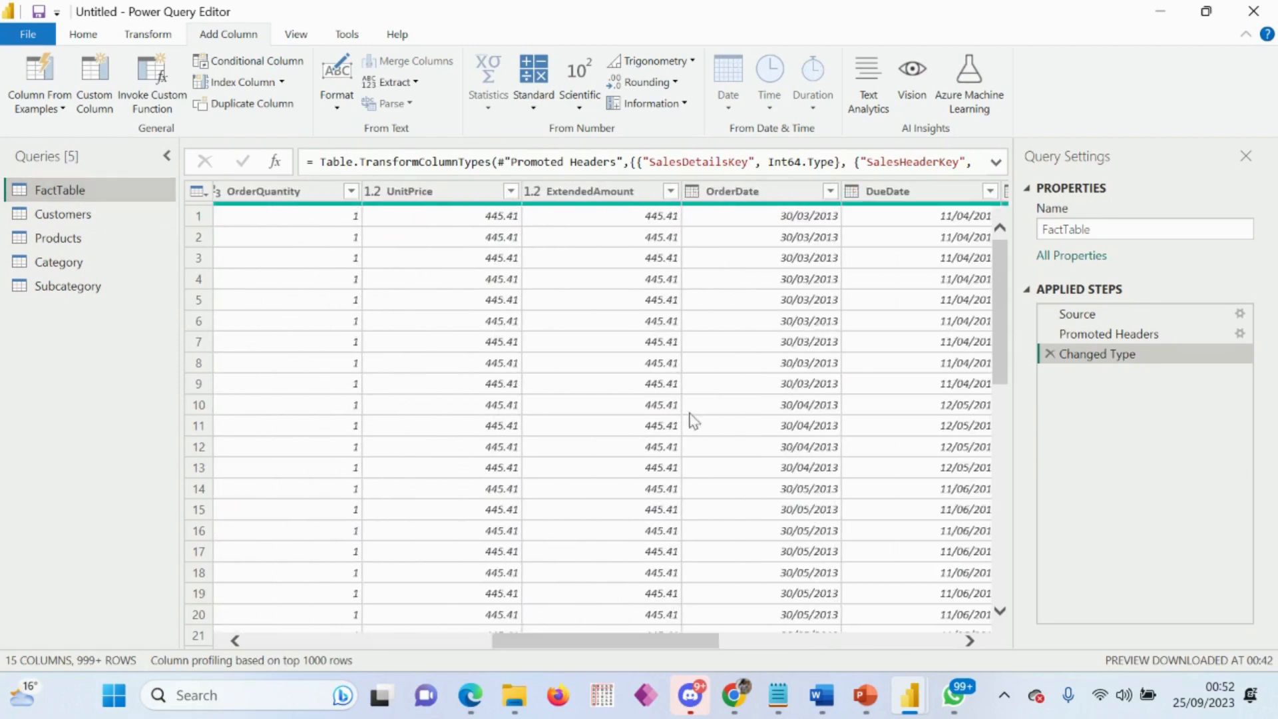
{"action": "left_click", "coordinate": [773, 192]}
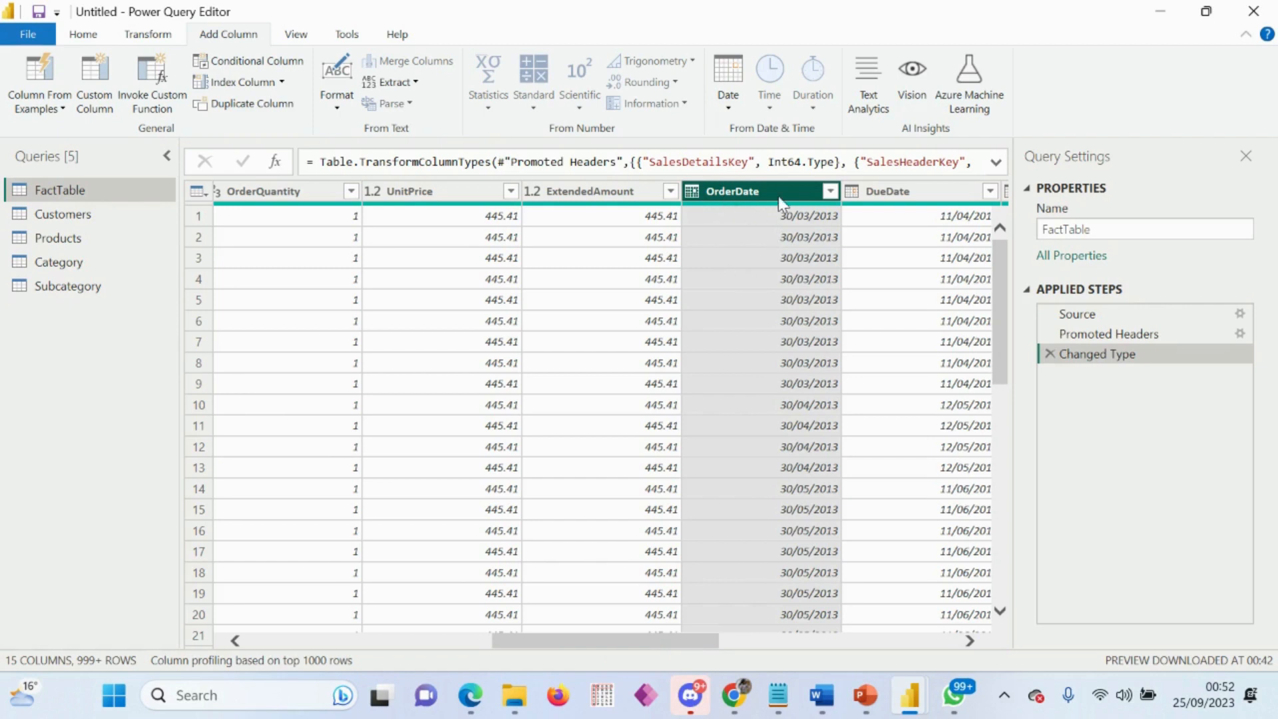
{"action": "left_click", "coordinate": [84, 37]}
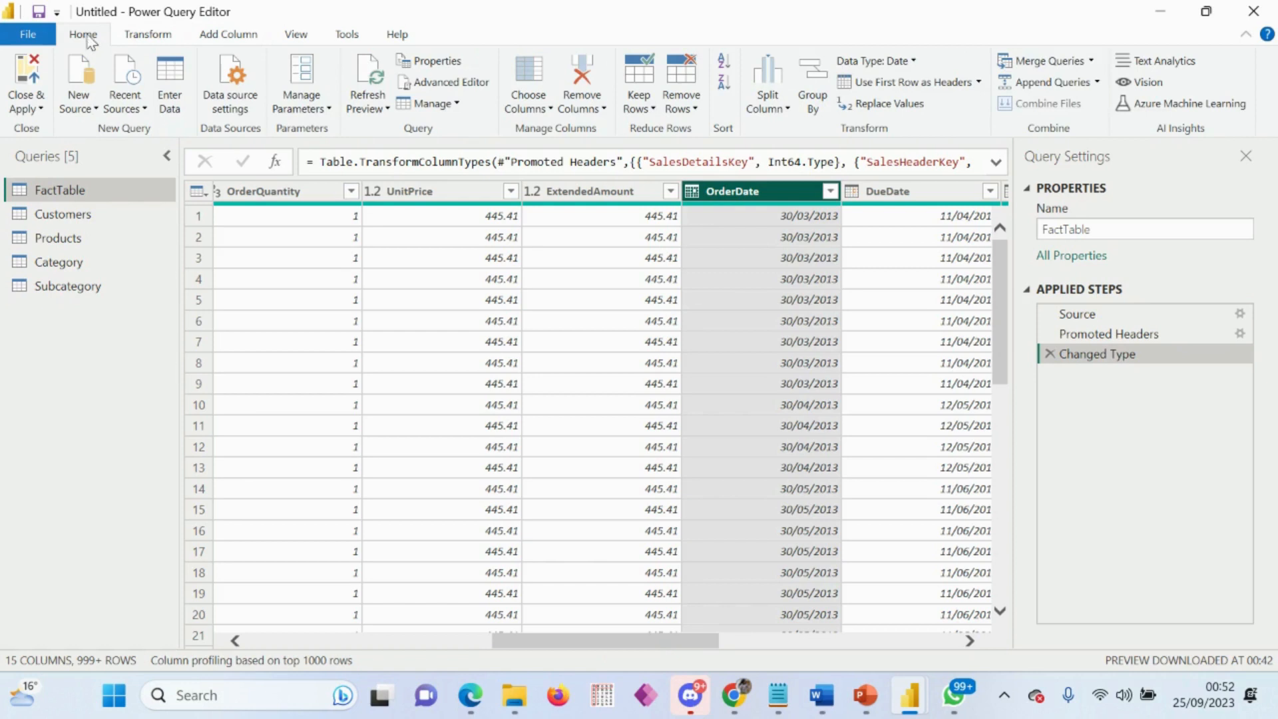
{"action": "left_click", "coordinate": [344, 34]}
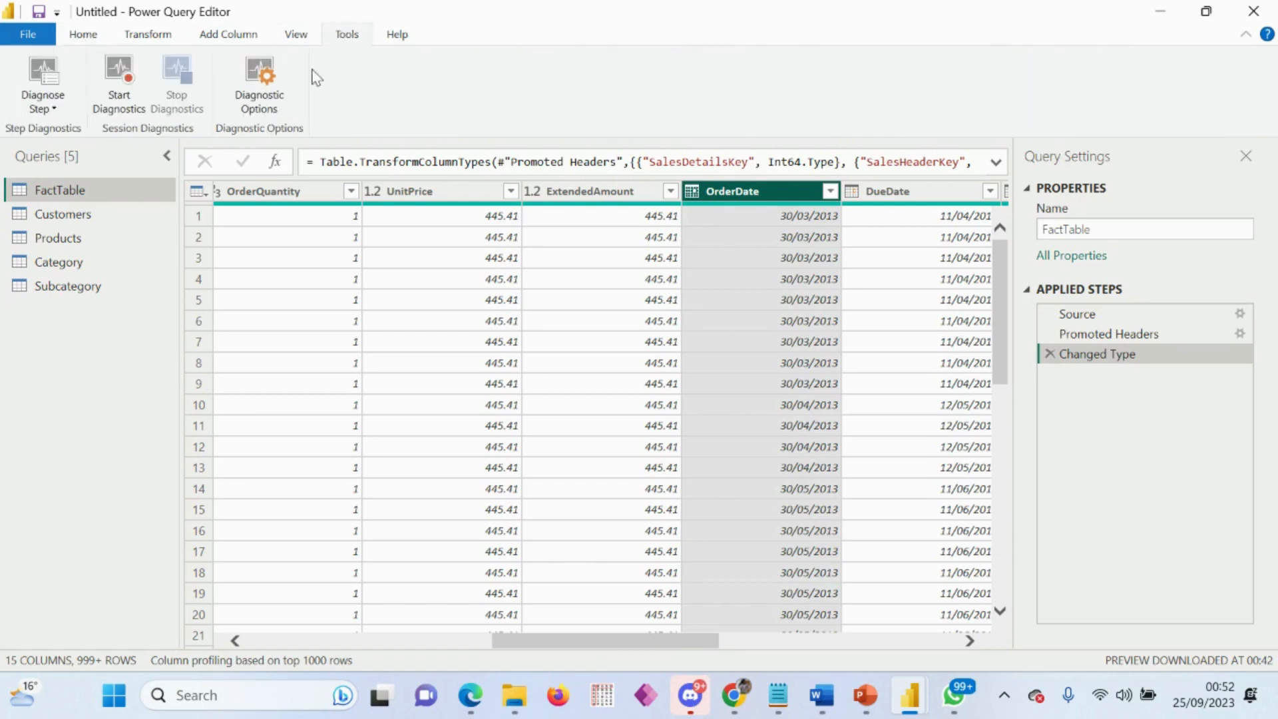
{"action": "left_click", "coordinate": [131, 38]}
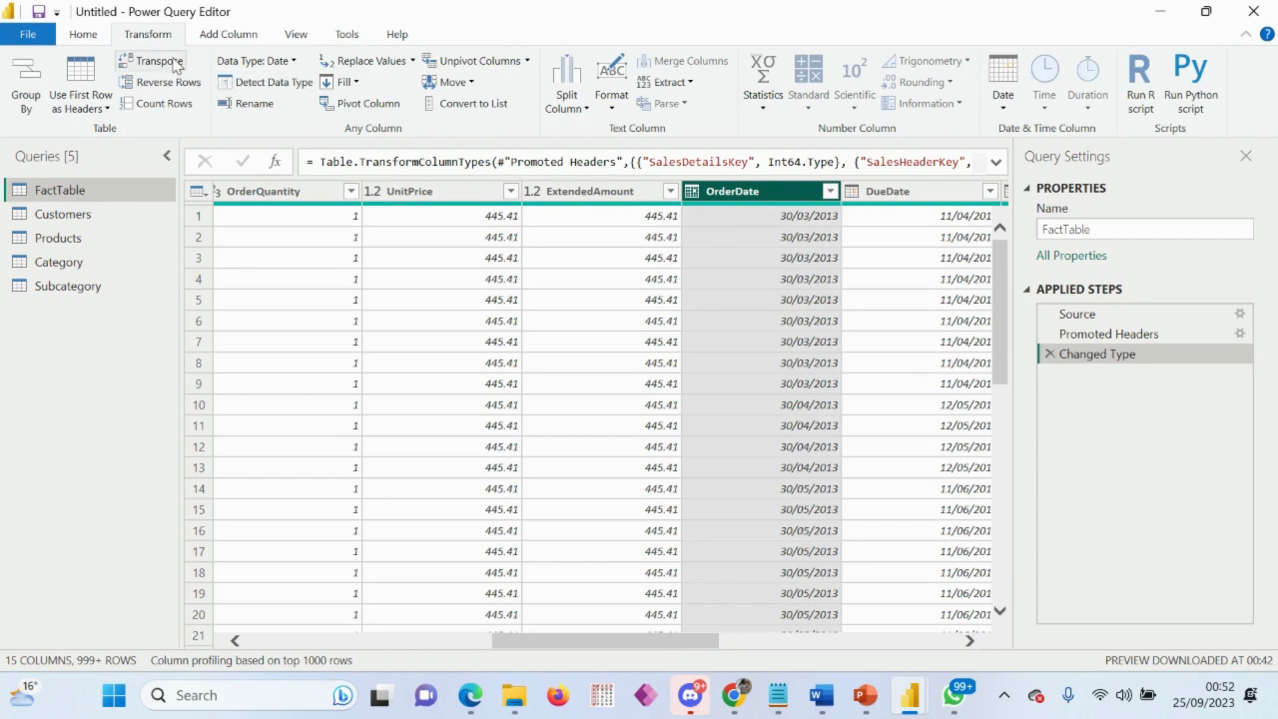
{"action": "left_click", "coordinate": [227, 39]}
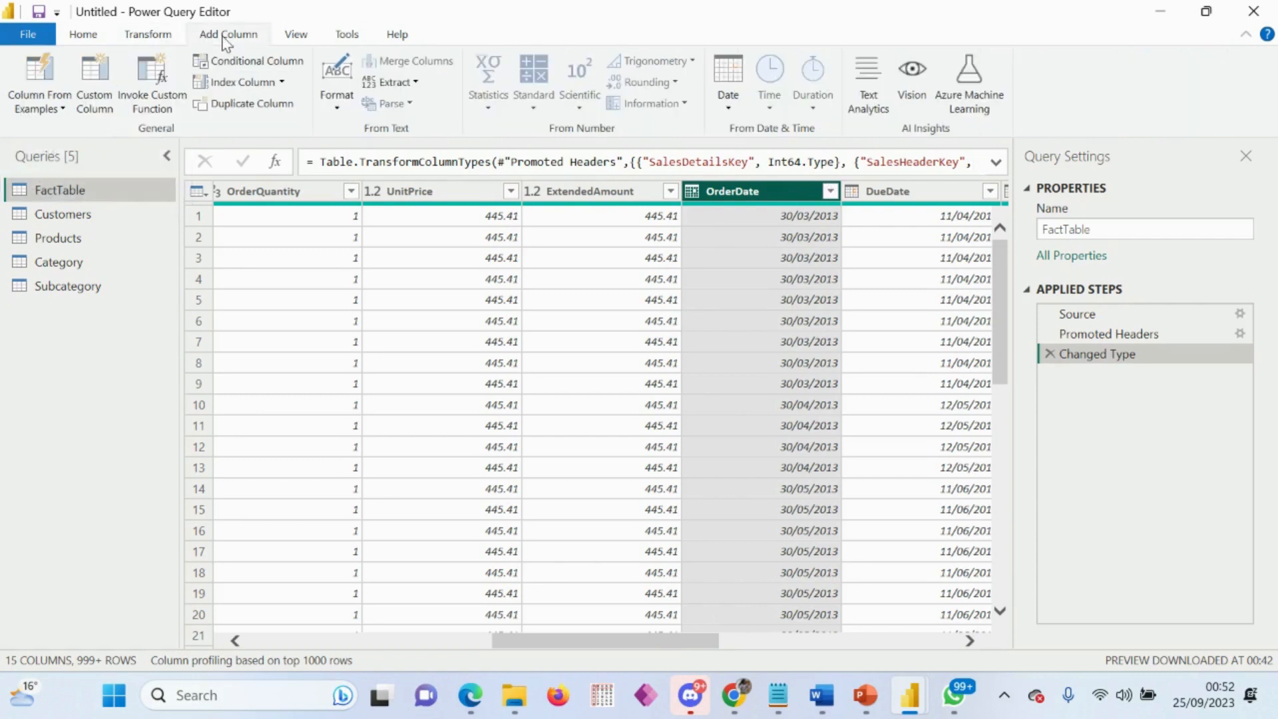
{"action": "left_click", "coordinate": [84, 37]}
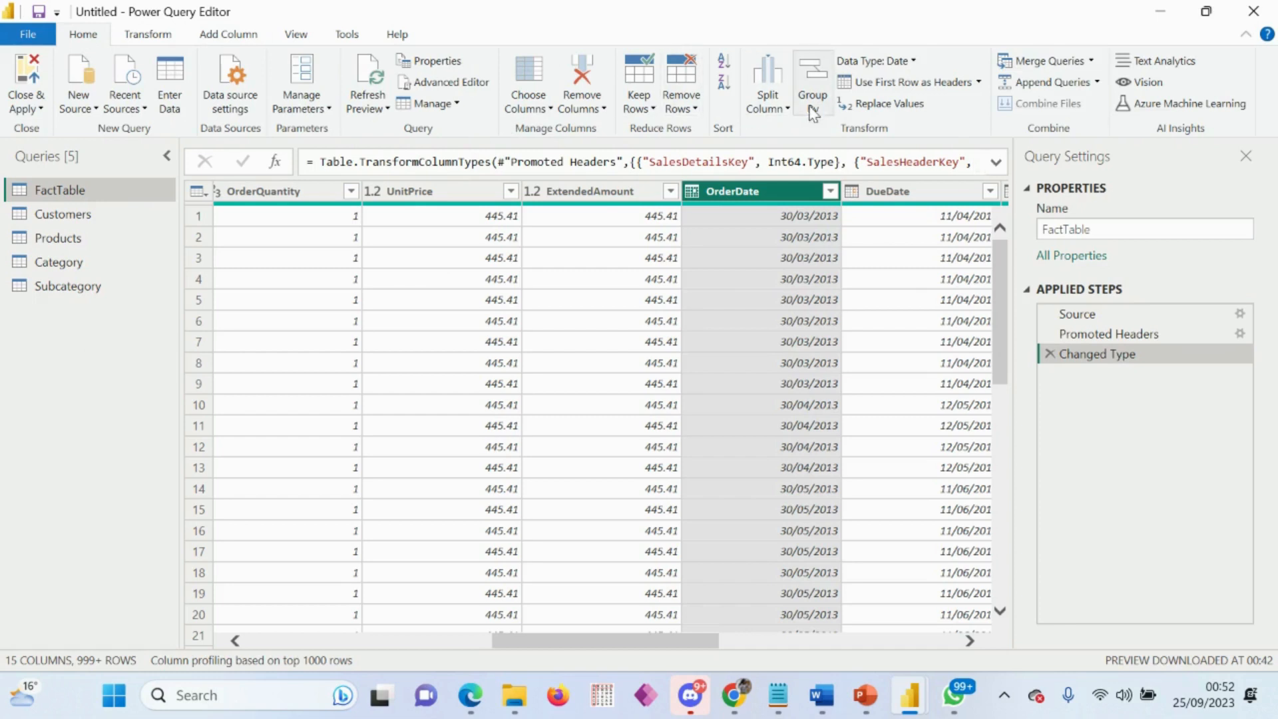
{"action": "left_click", "coordinate": [297, 35]}
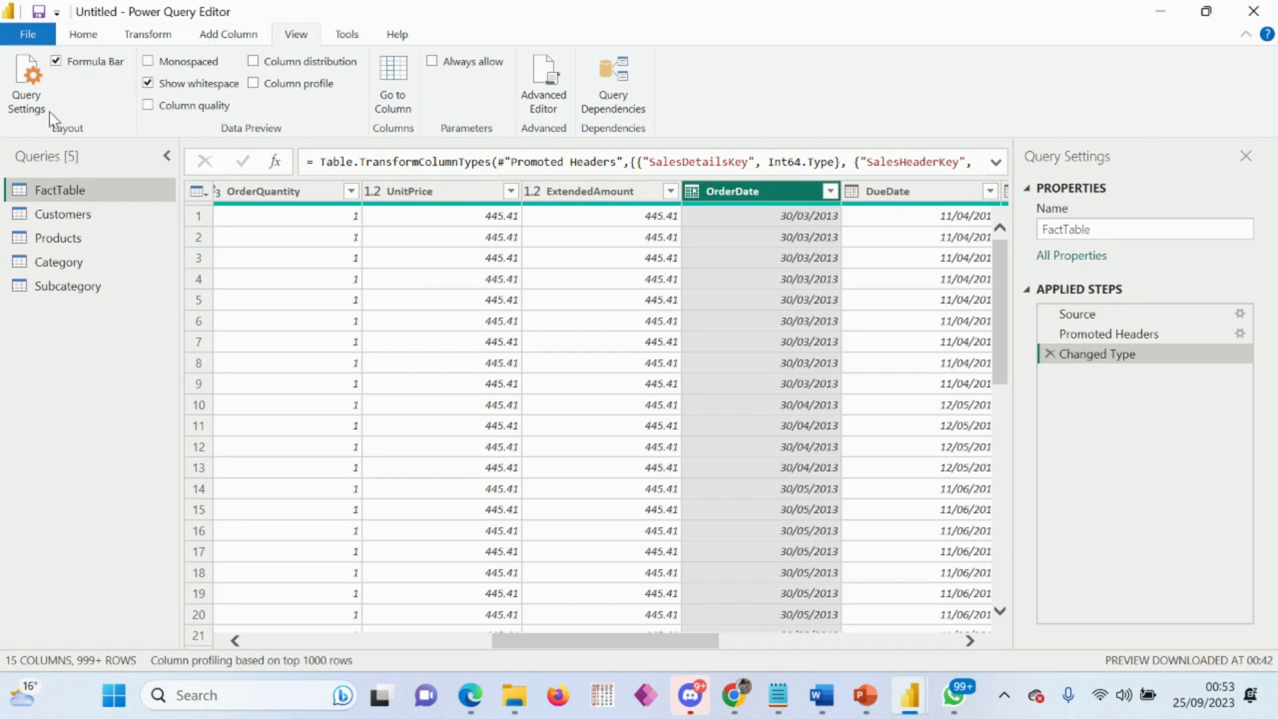
{"action": "left_click", "coordinate": [84, 34]}
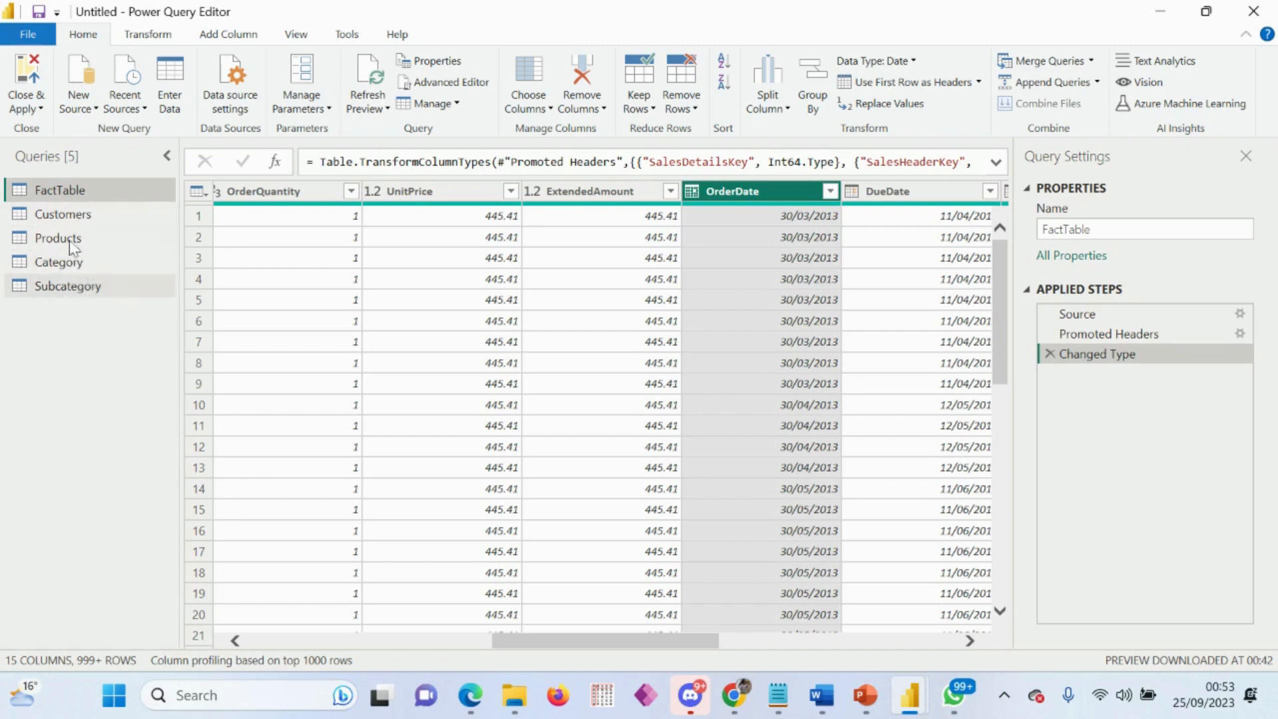
Step: Disable importing relationships from data sources on first load and autodetecting new relationships in the current file's data load options
{"action": "left_click", "coordinate": [30, 34]}
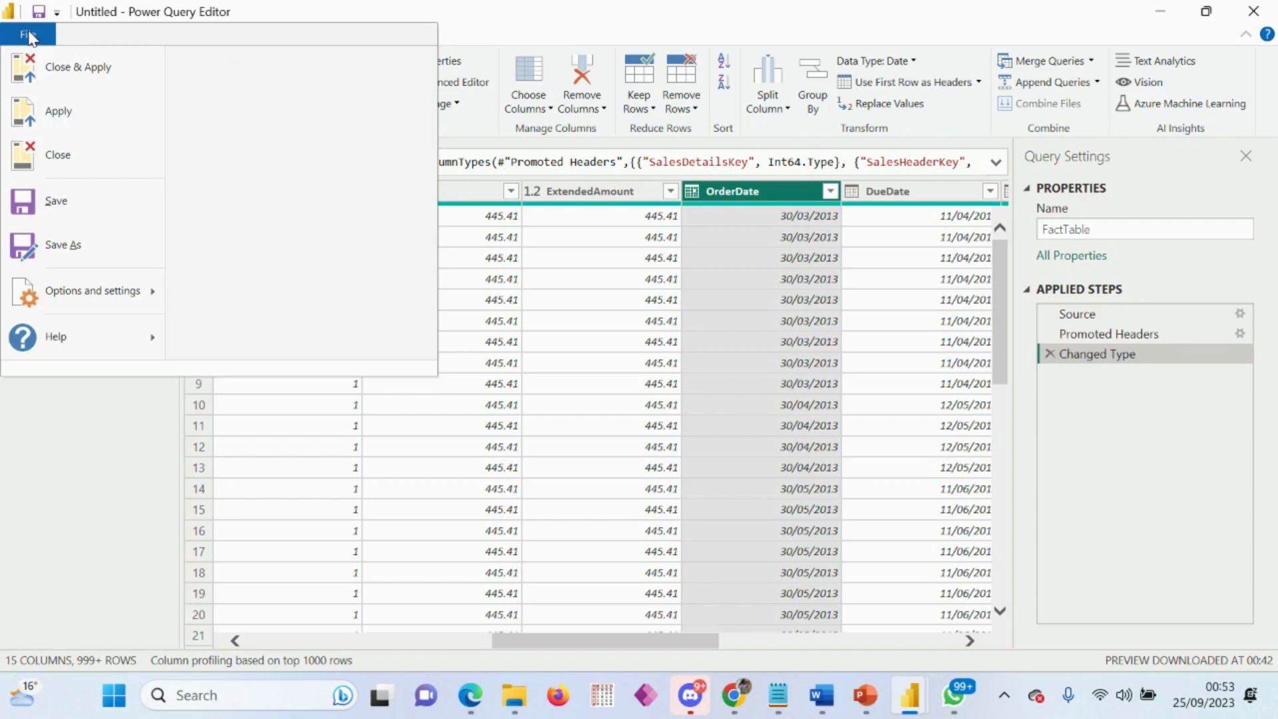
{"action": "mouse_move", "coordinate": [86, 293]}
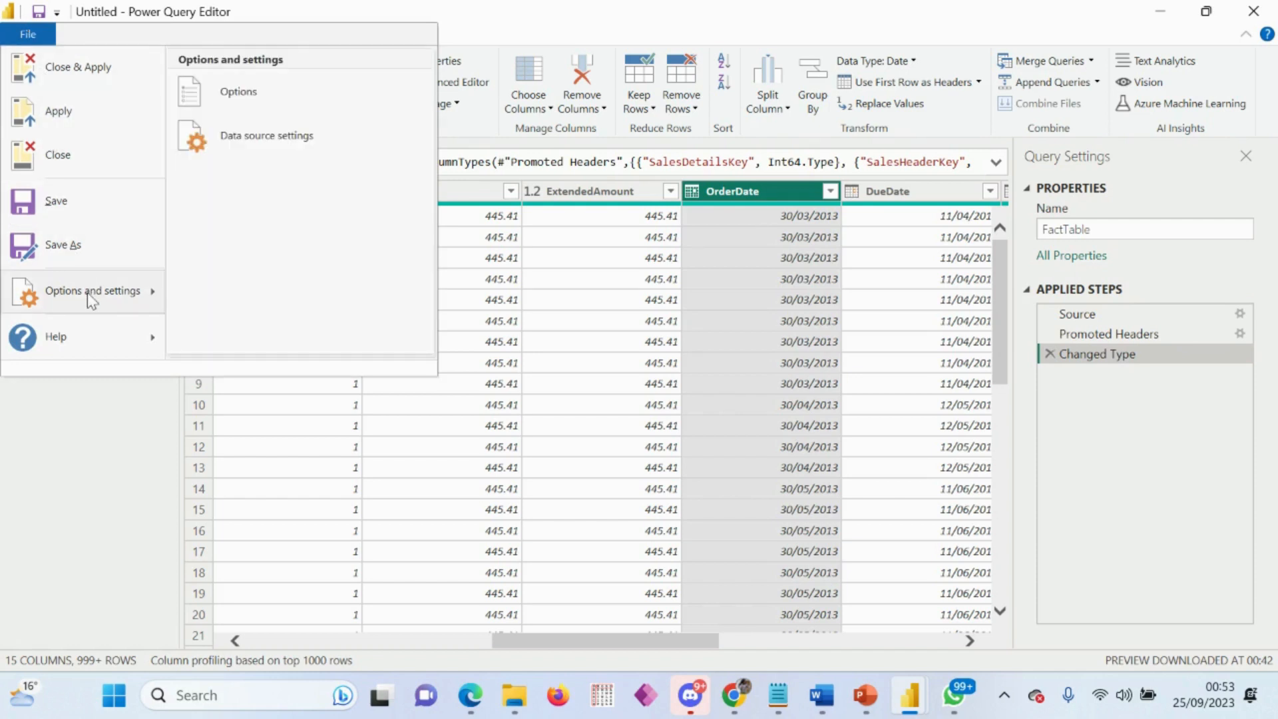
{"action": "left_click", "coordinate": [268, 103]}
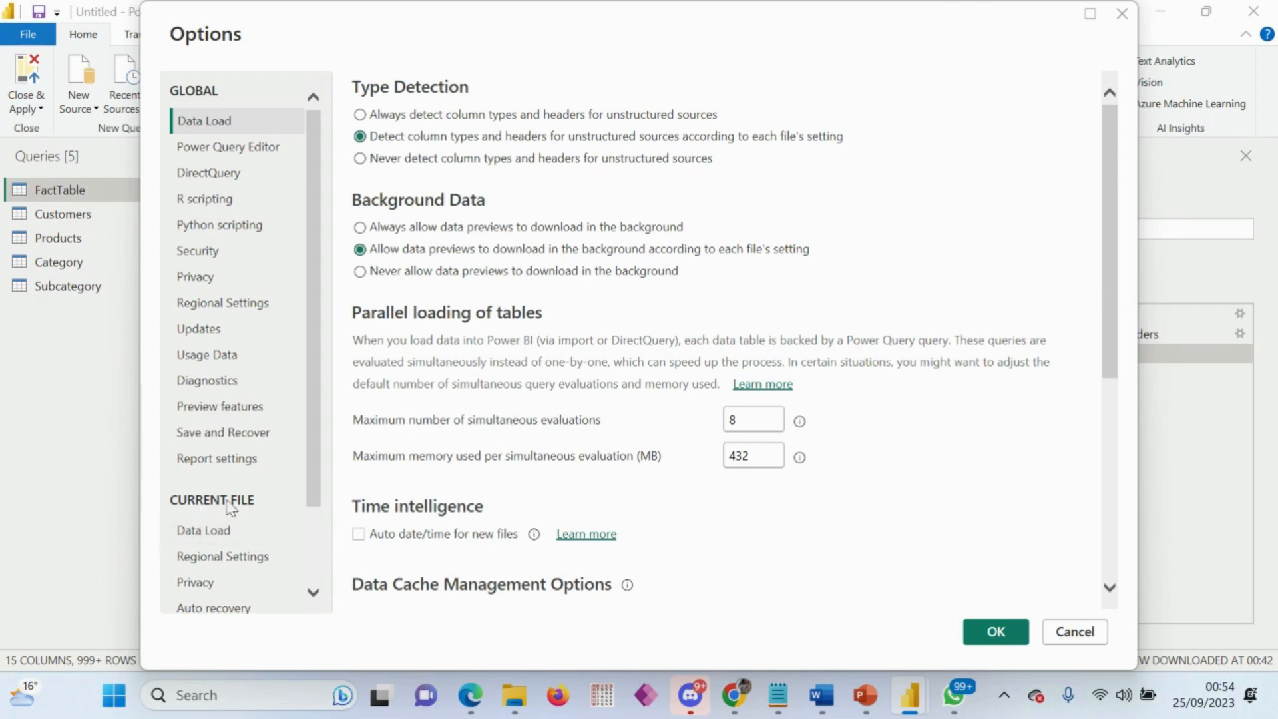
{"action": "left_click", "coordinate": [217, 536]}
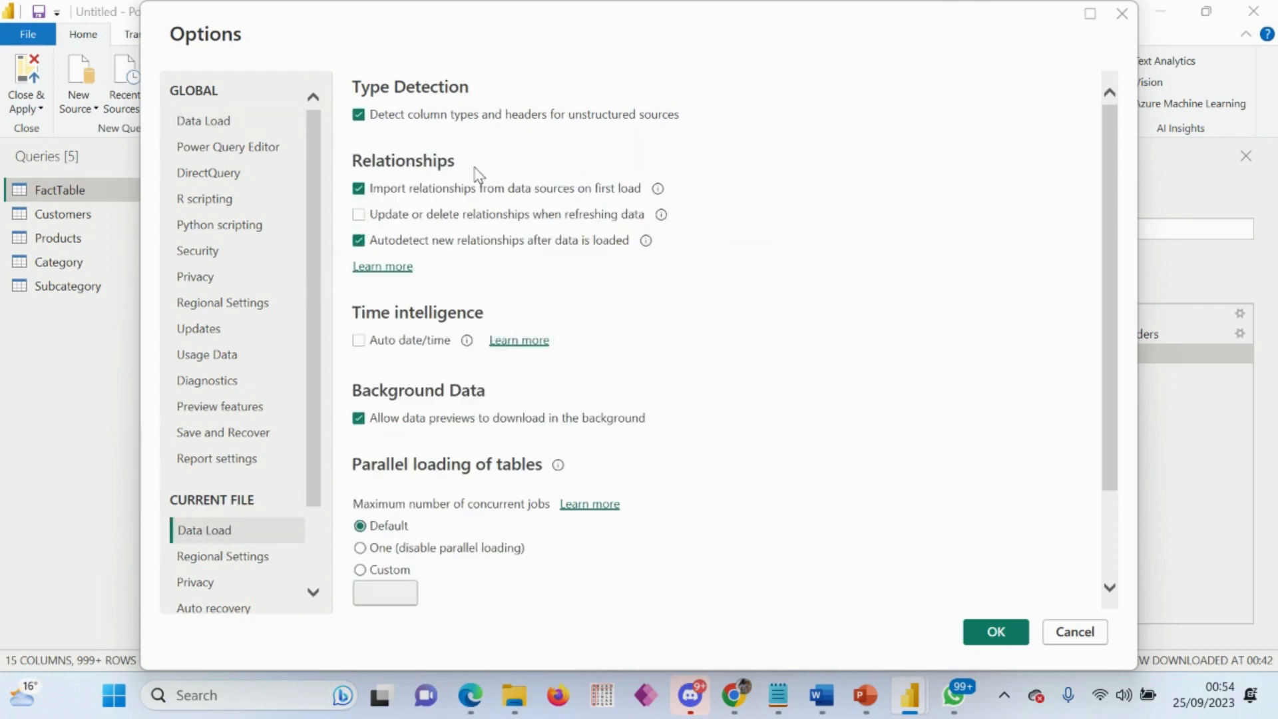
{"action": "left_click", "coordinate": [360, 241]}
{"action": "left_click", "coordinate": [359, 189]}
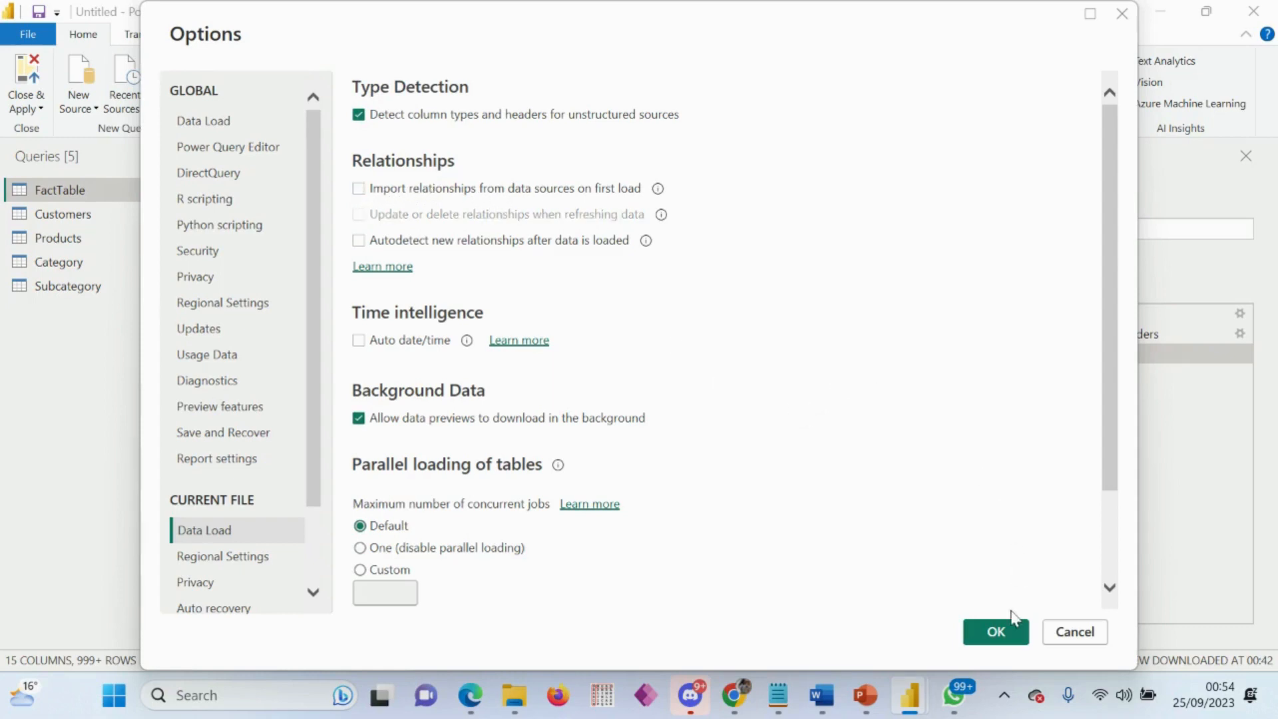
{"action": "left_click", "coordinate": [999, 632]}
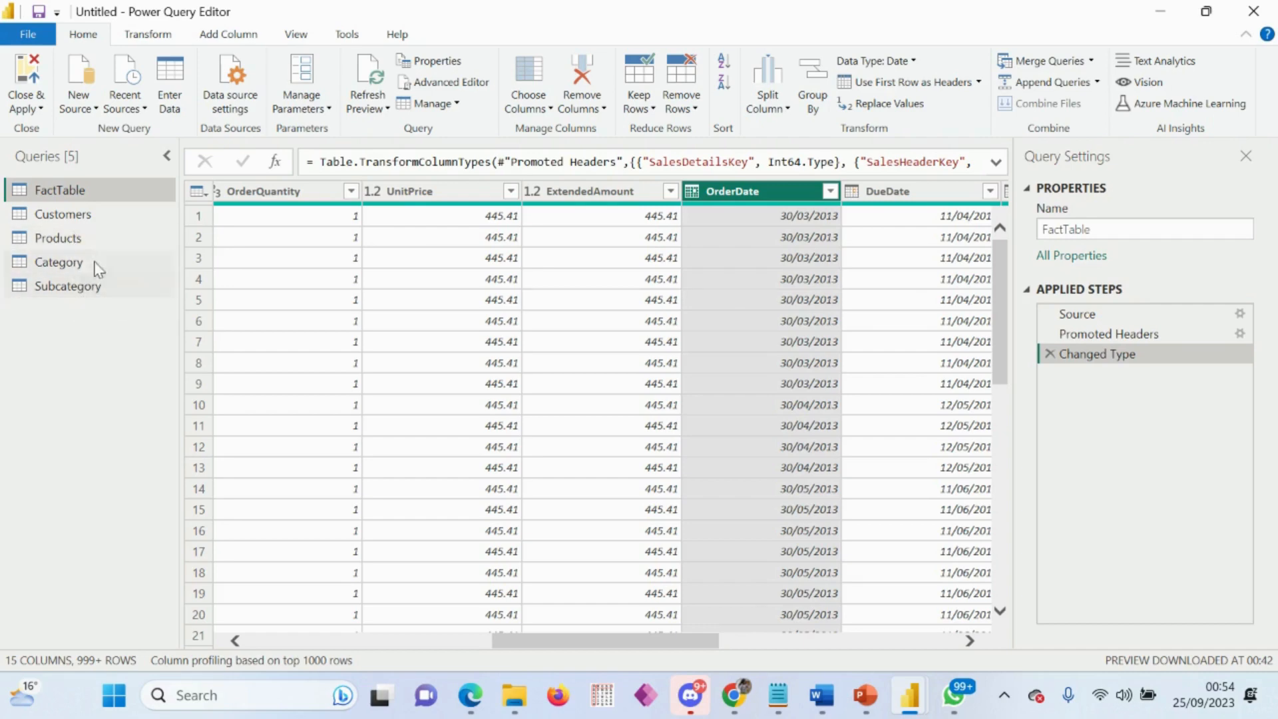
Step: Merge the Products query with Category, matching on the CategoryName column with a Left Outer join
{"action": "left_click", "coordinate": [75, 241]}
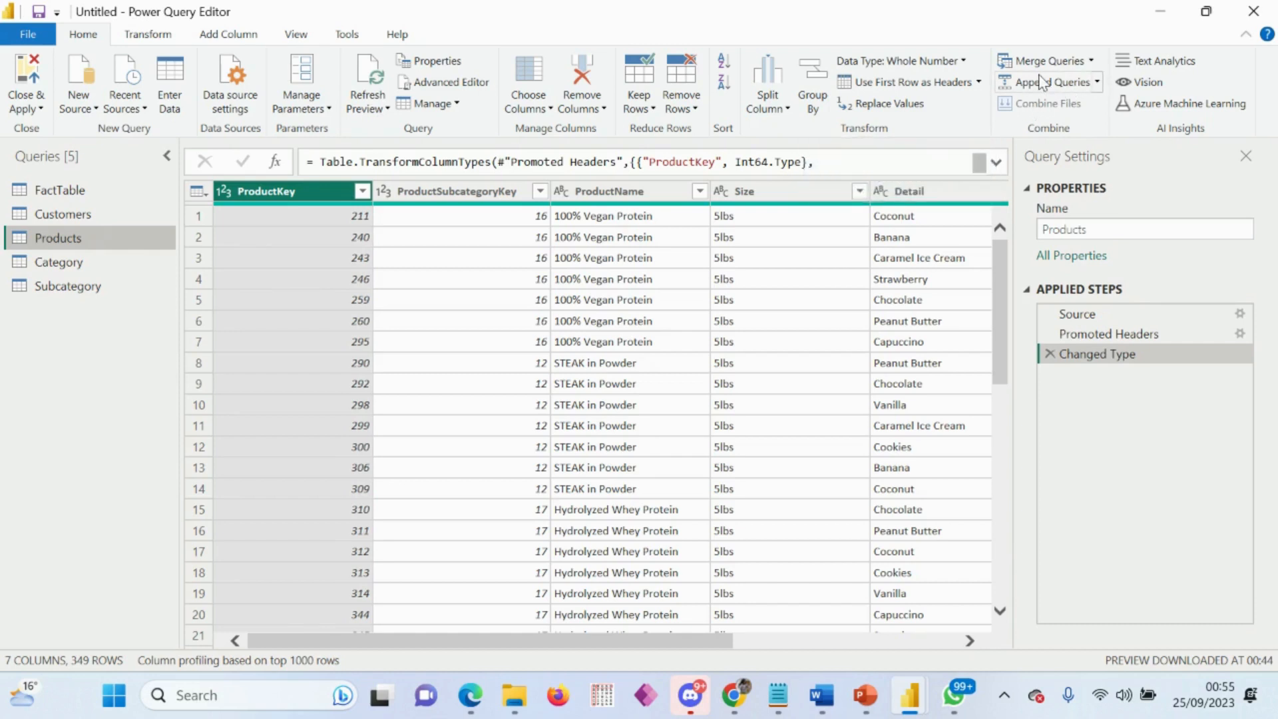
{"action": "left_click", "coordinate": [1086, 63]}
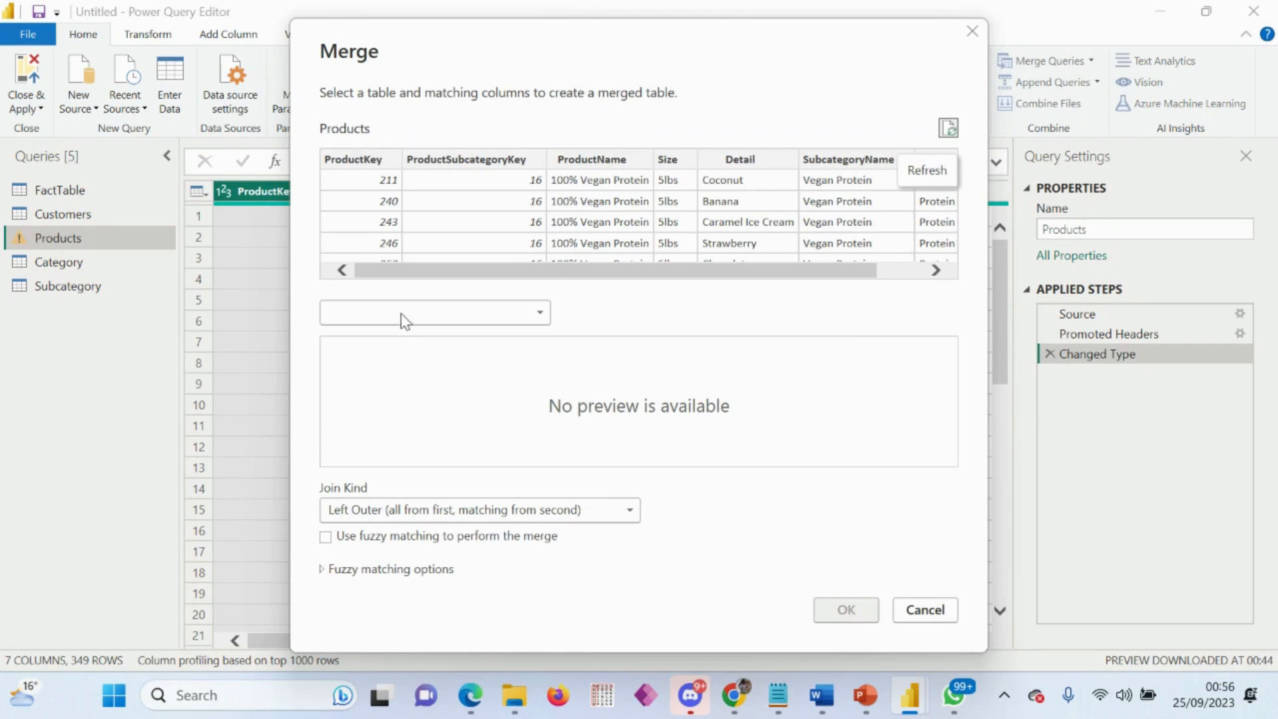
{"action": "left_click", "coordinate": [525, 313]}
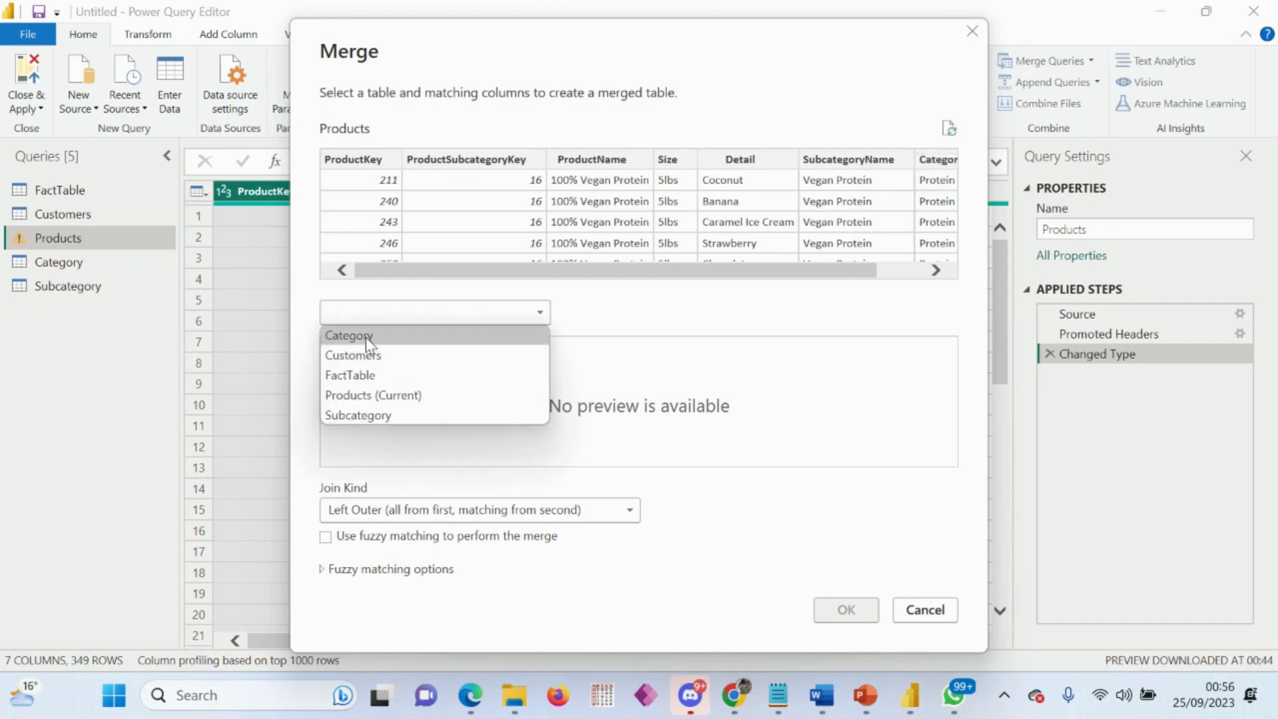
{"action": "left_click", "coordinate": [408, 335]}
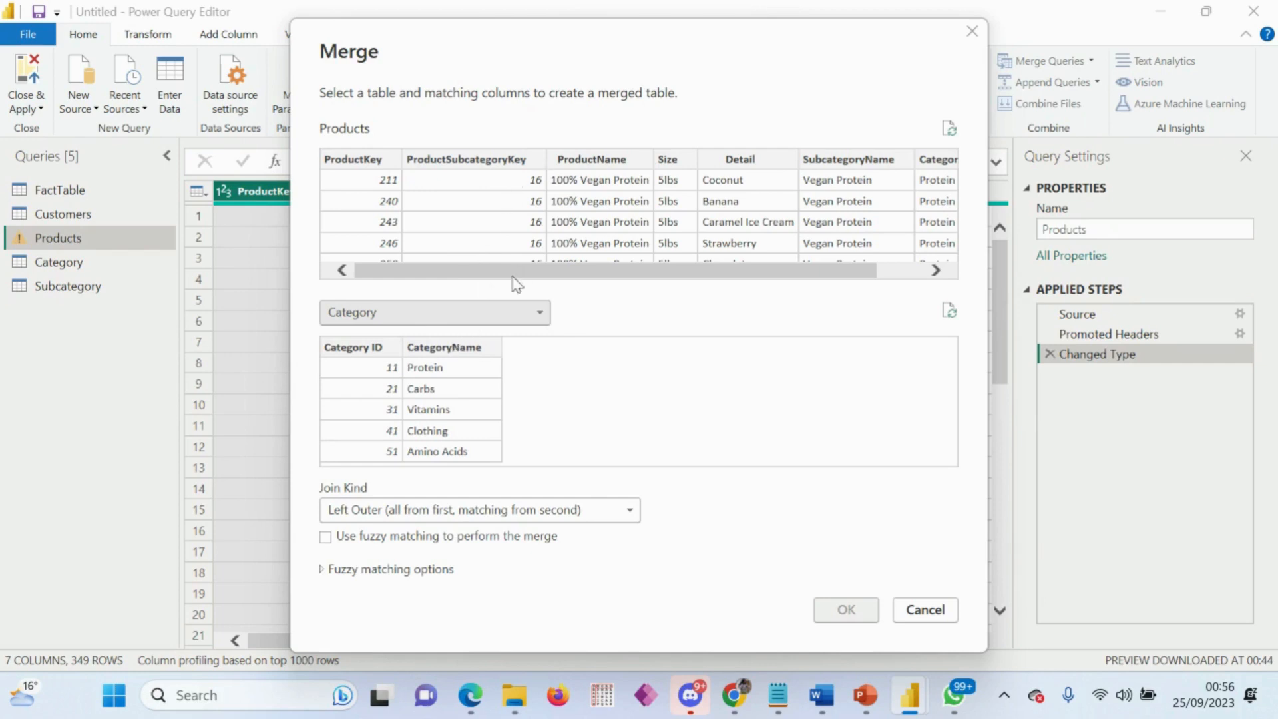
{"action": "left_click_drag", "start_coordinate": [494, 274], "coordinate": [542, 274]}
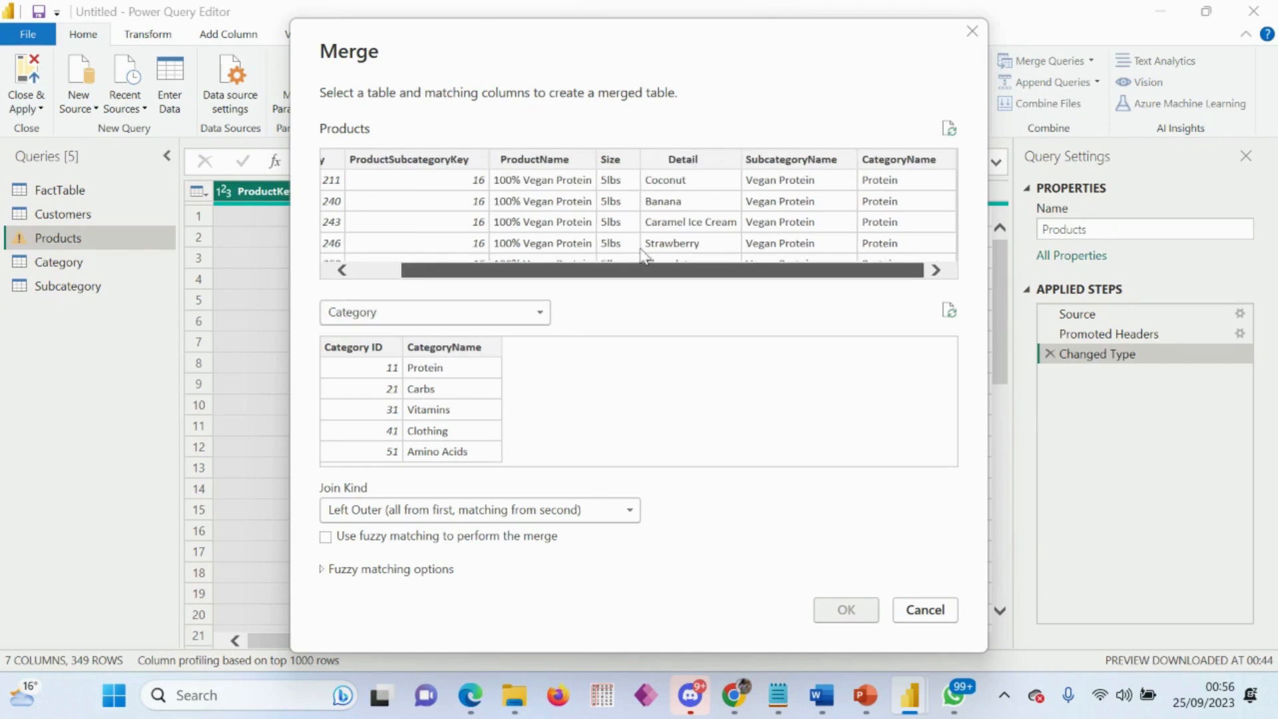
{"action": "left_click", "coordinate": [899, 161]}
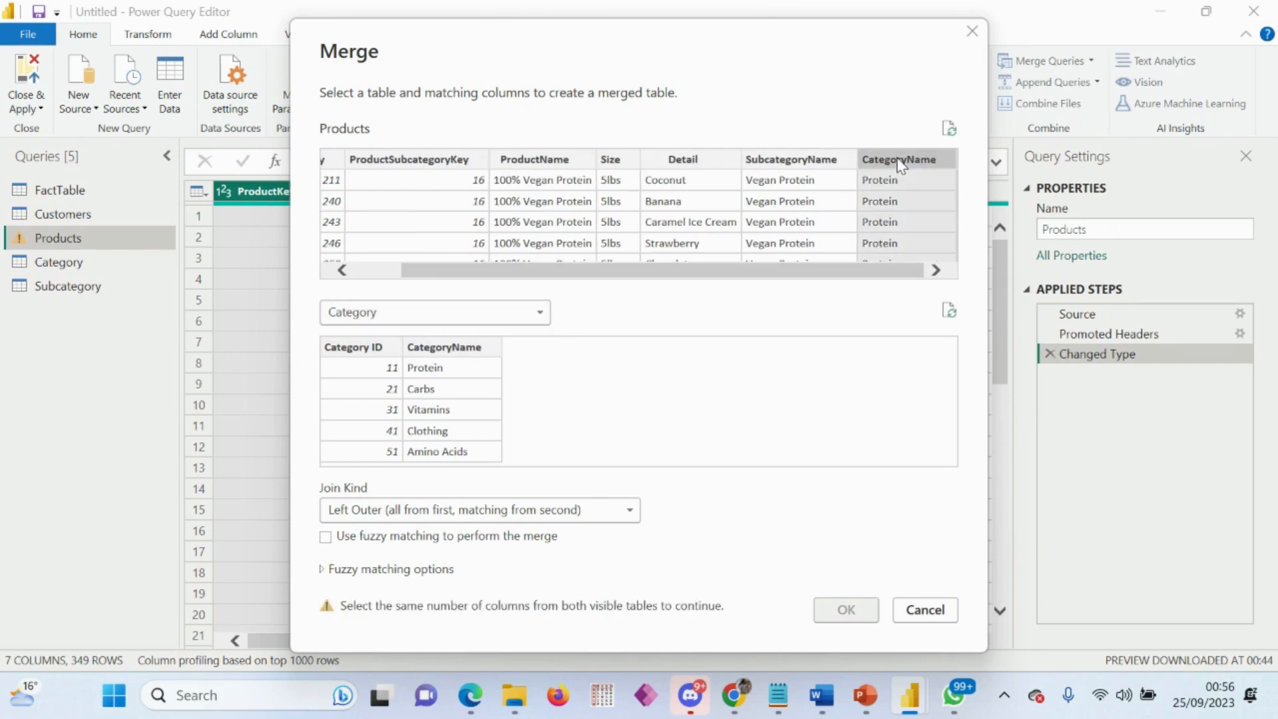
{"action": "left_click", "coordinate": [445, 347]}
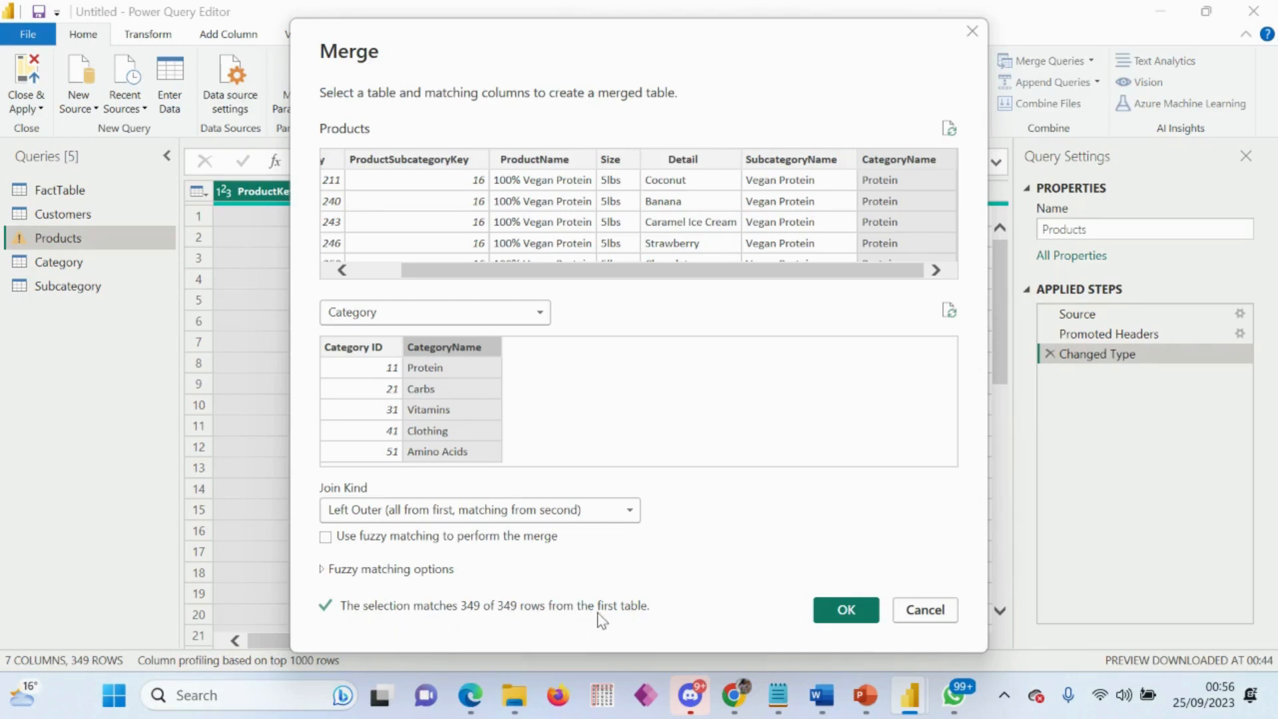
{"action": "left_click", "coordinate": [849, 612]}
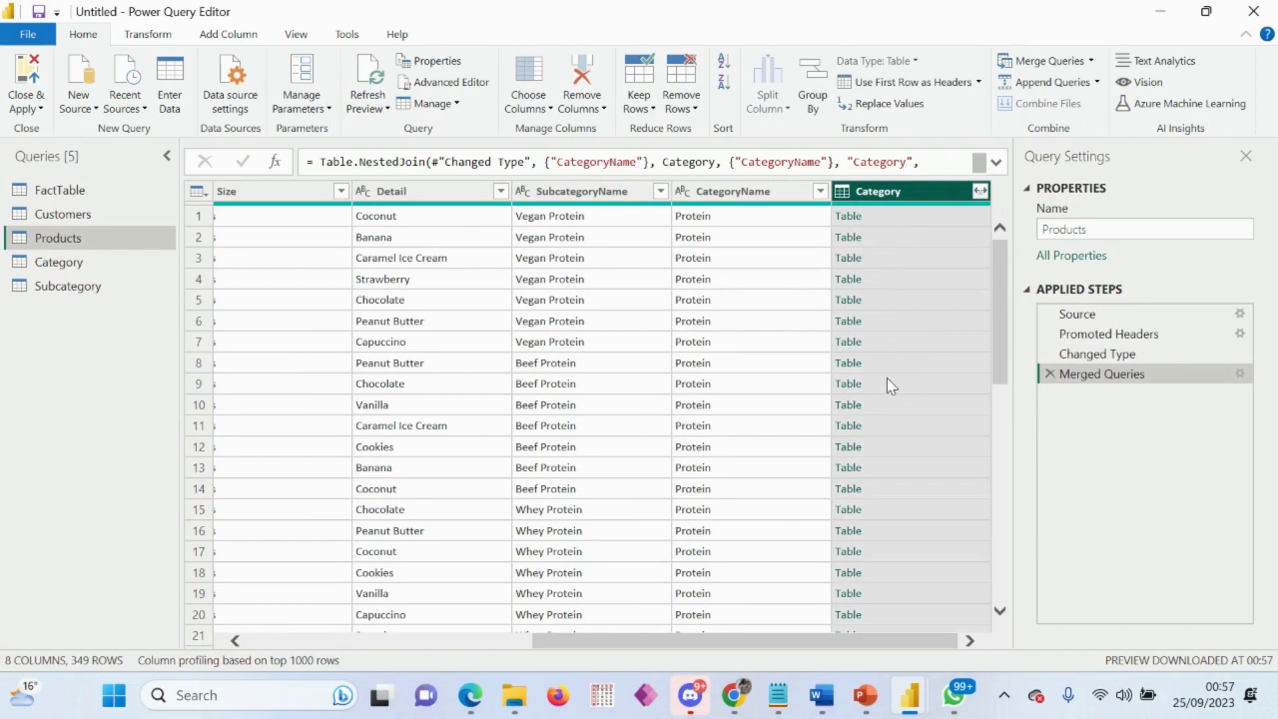
Step: Expand the merged Category column in Products to only Category ID, without the original column name as prefix
{"action": "left_click", "coordinate": [980, 192]}
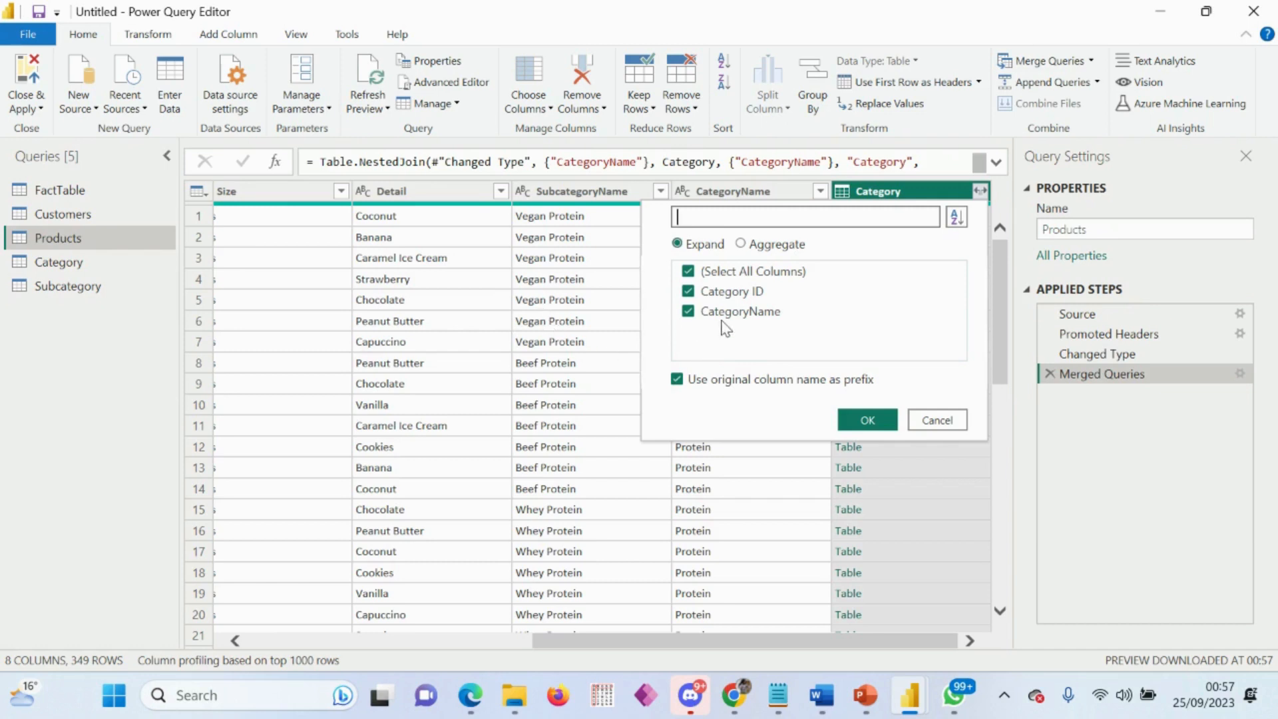
{"action": "left_click", "coordinate": [689, 311]}
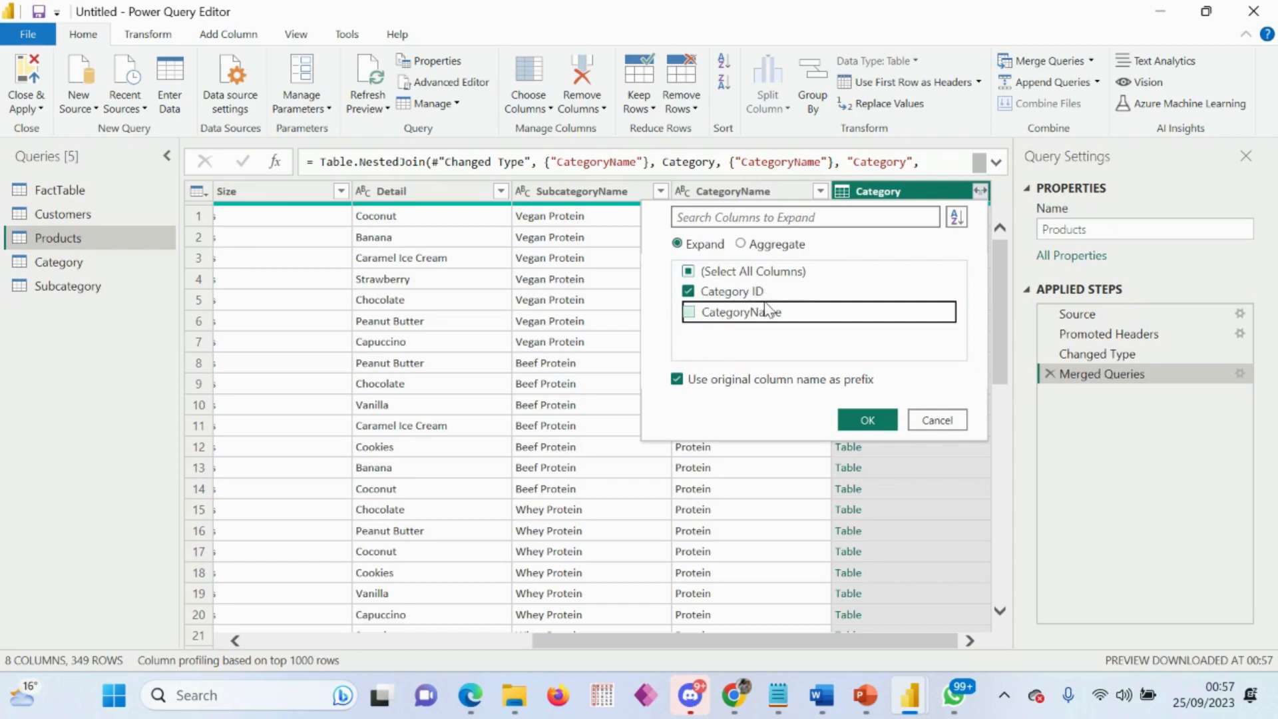
{"action": "left_click", "coordinate": [682, 381]}
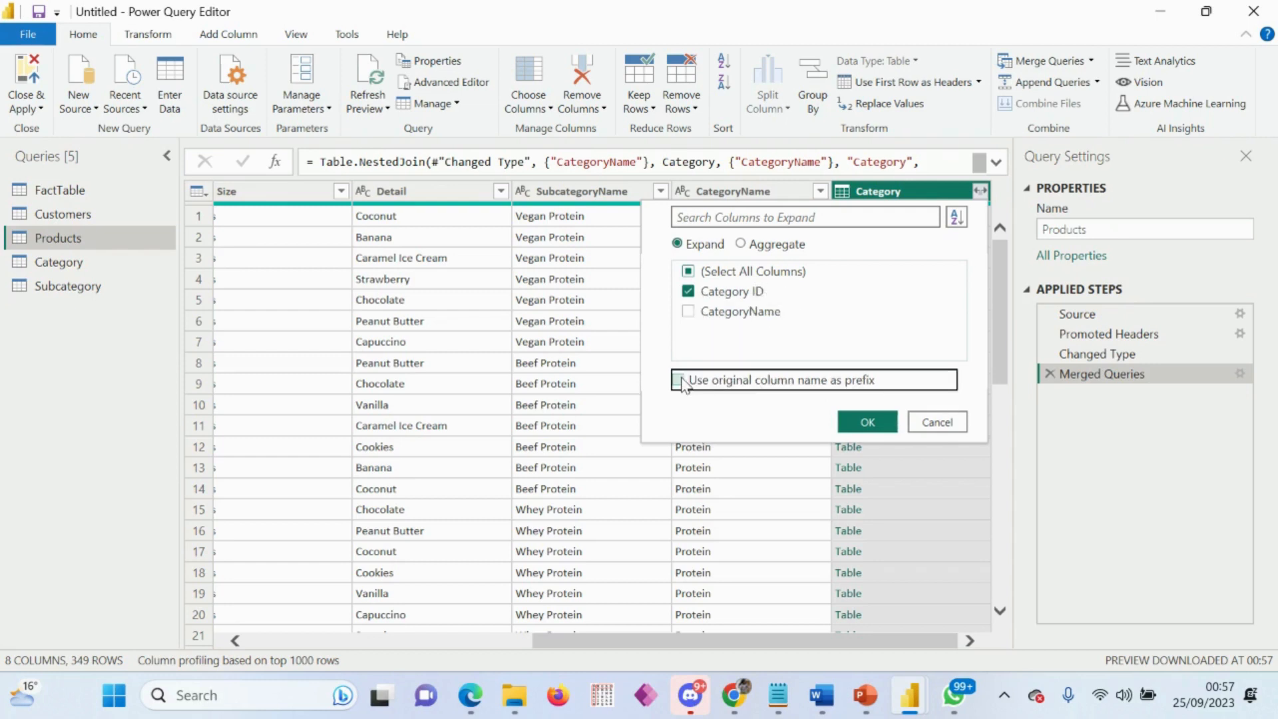
{"action": "left_click", "coordinate": [859, 422]}
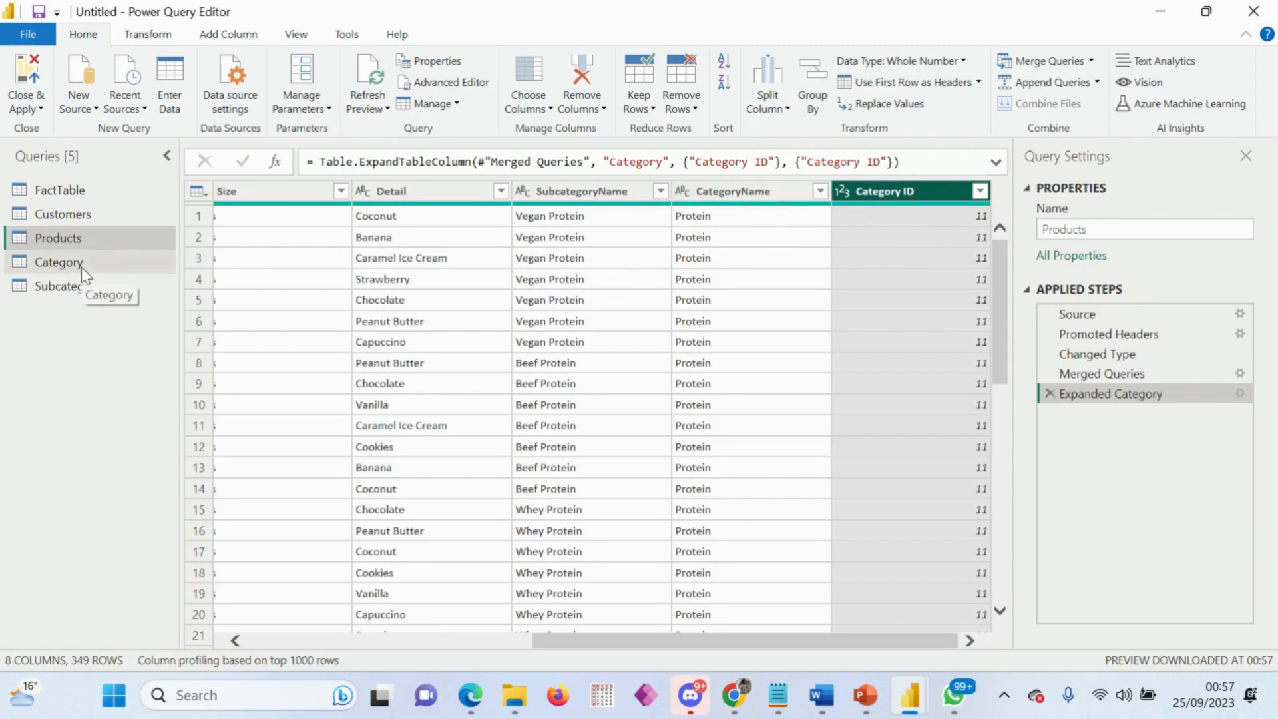
Step: Remove the CategoryName column from the Products query
{"action": "left_click", "coordinate": [727, 193]}
{"action": "right_click", "coordinate": [728, 193]}
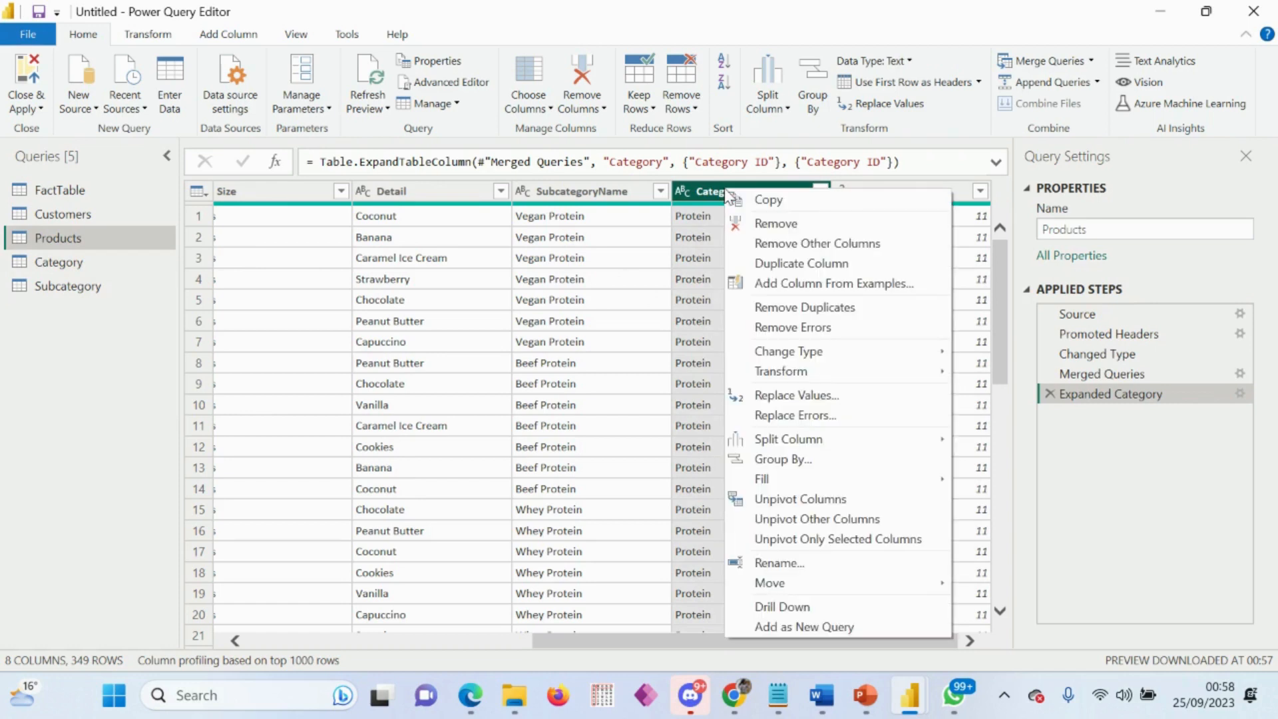
{"action": "left_click", "coordinate": [776, 224]}
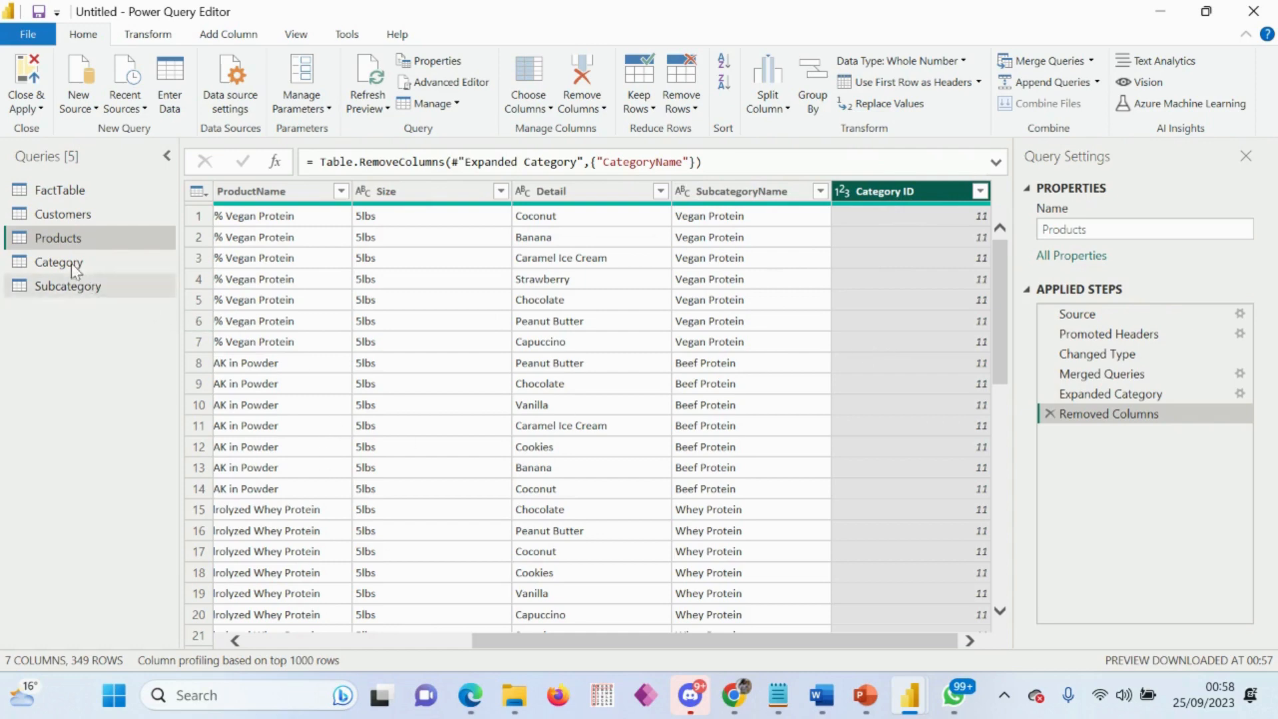
Step: Merge the Products query with Subcategory, matching on the SubcategoryName column with a Left Outer join
{"action": "left_click", "coordinate": [1085, 61]}
{"action": "left_click", "coordinate": [1072, 62]}
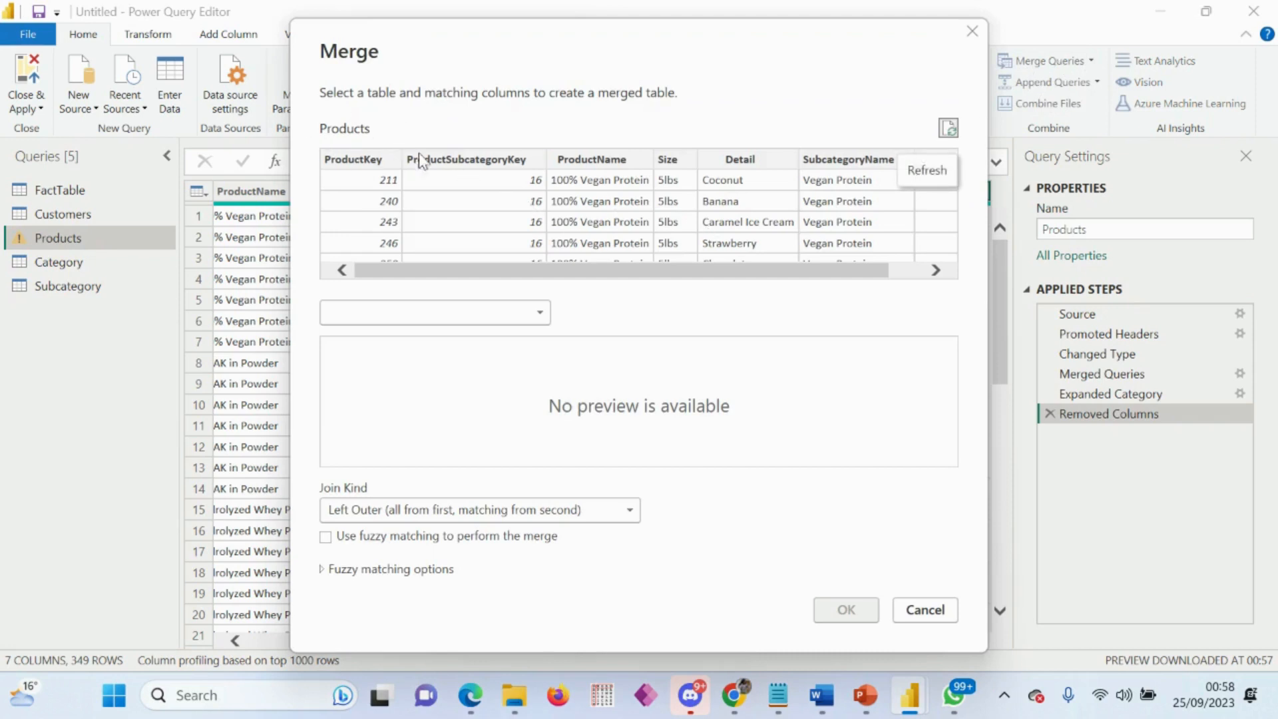
{"action": "left_click", "coordinate": [502, 311]}
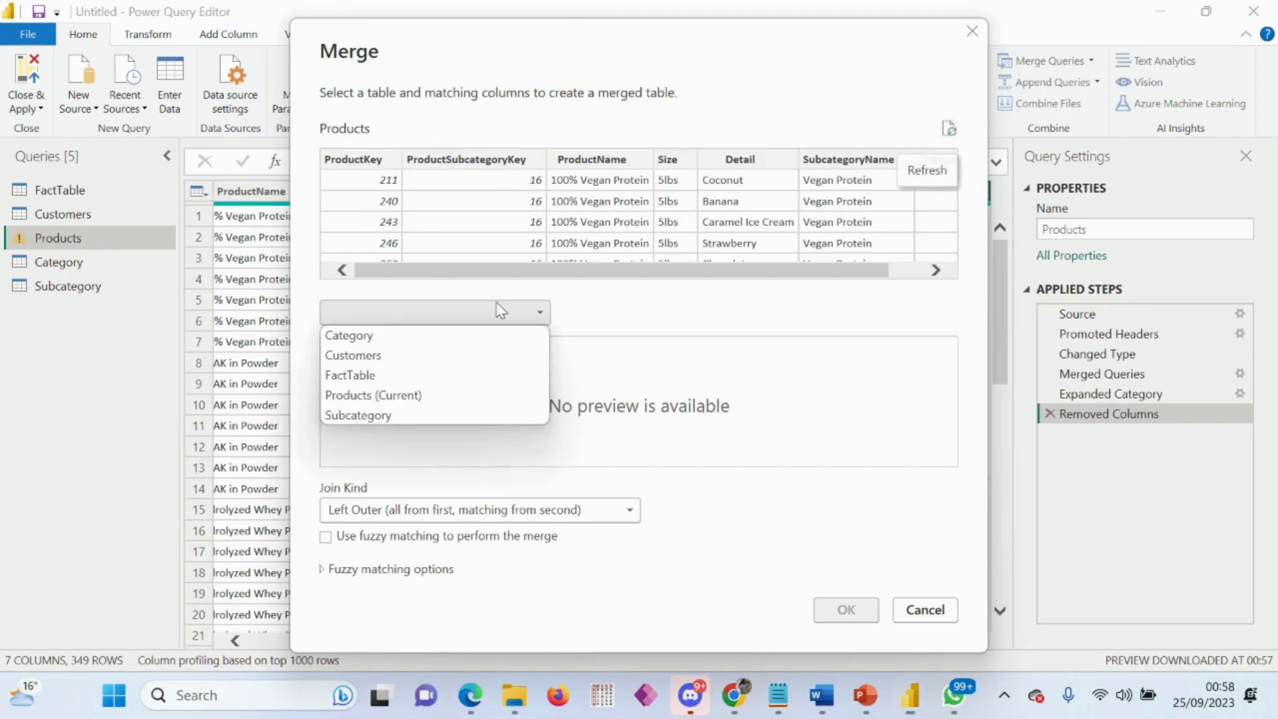
{"action": "left_click", "coordinate": [378, 415]}
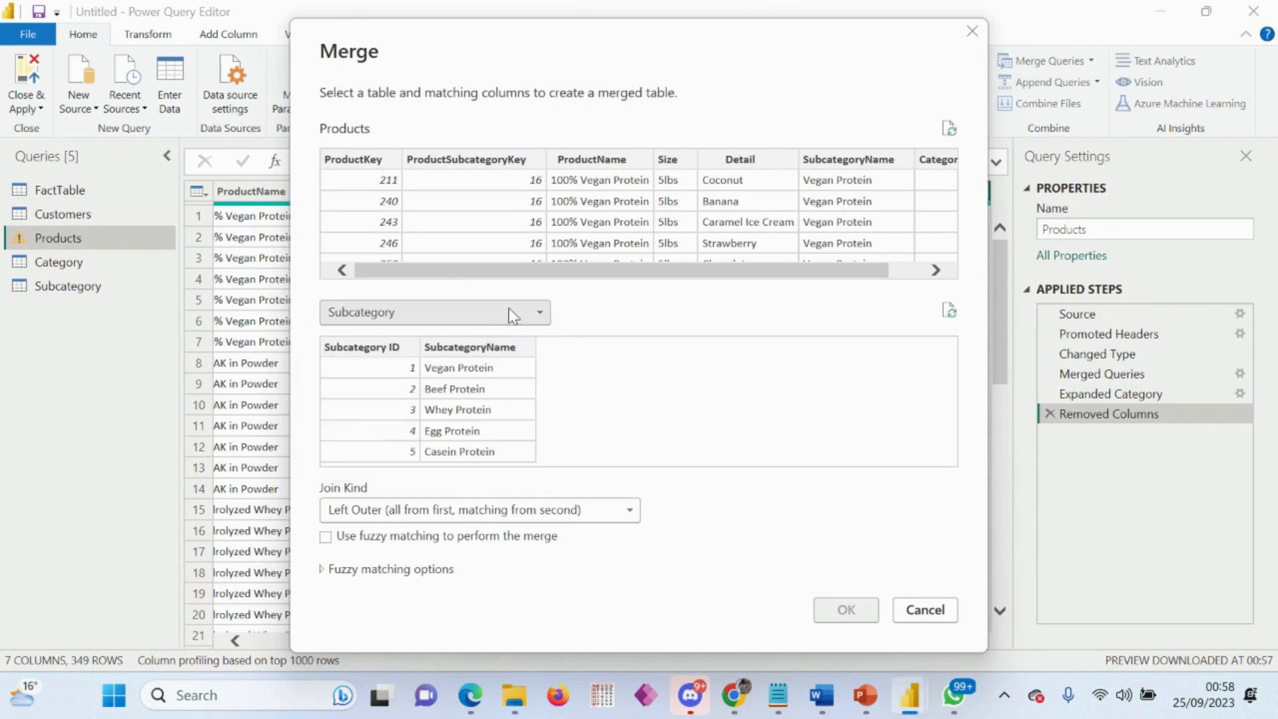
{"action": "left_click_drag", "start_coordinate": [521, 262], "coordinate": [784, 253]}
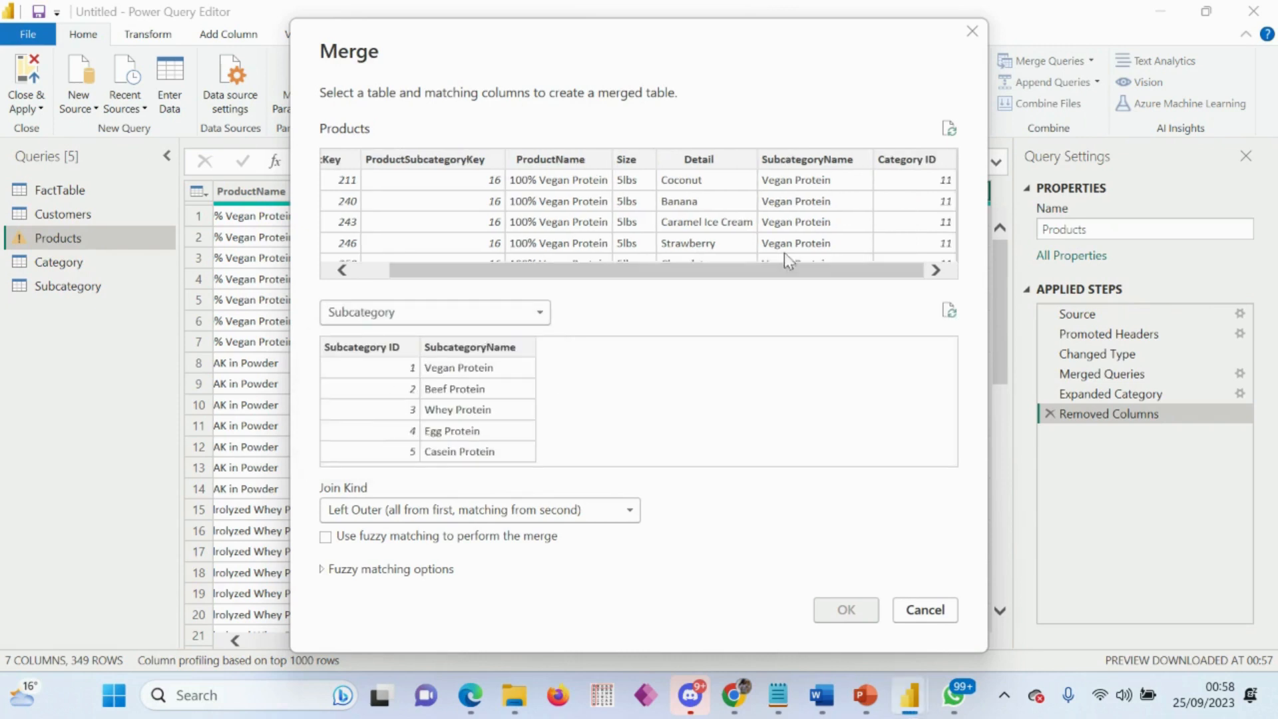
{"action": "left_click", "coordinate": [815, 160]}
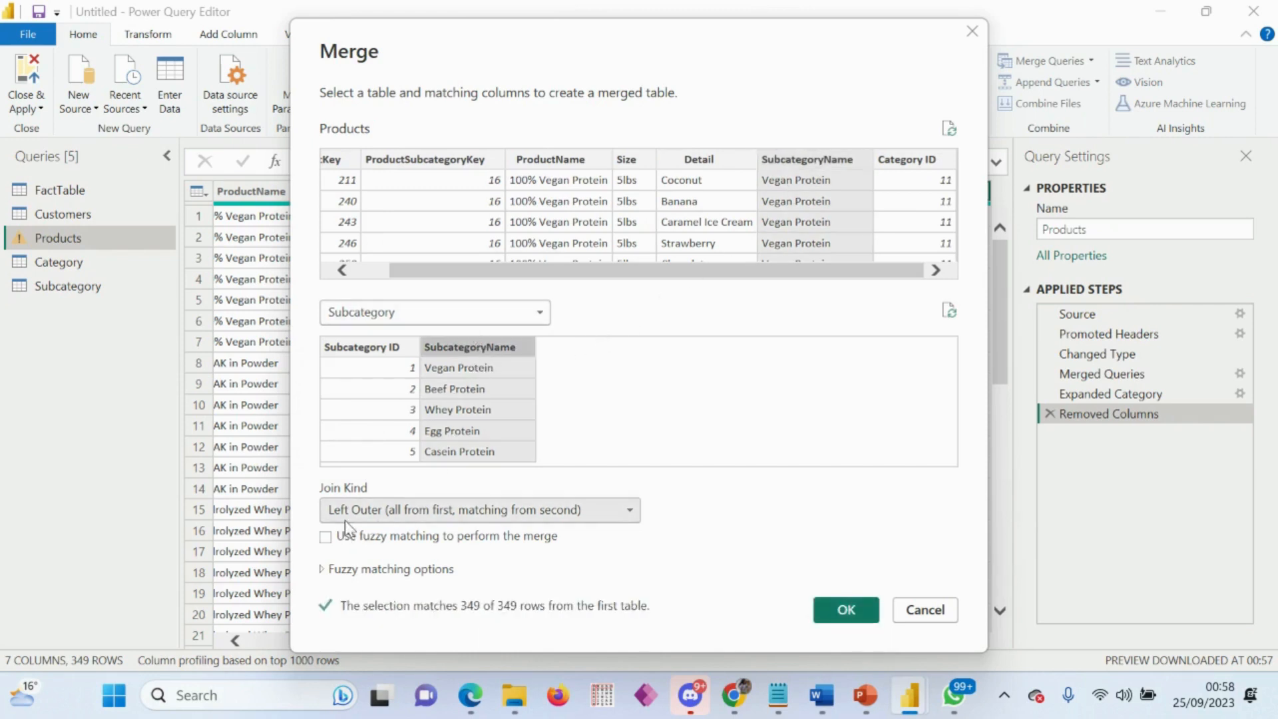
{"action": "left_click", "coordinate": [629, 510]}
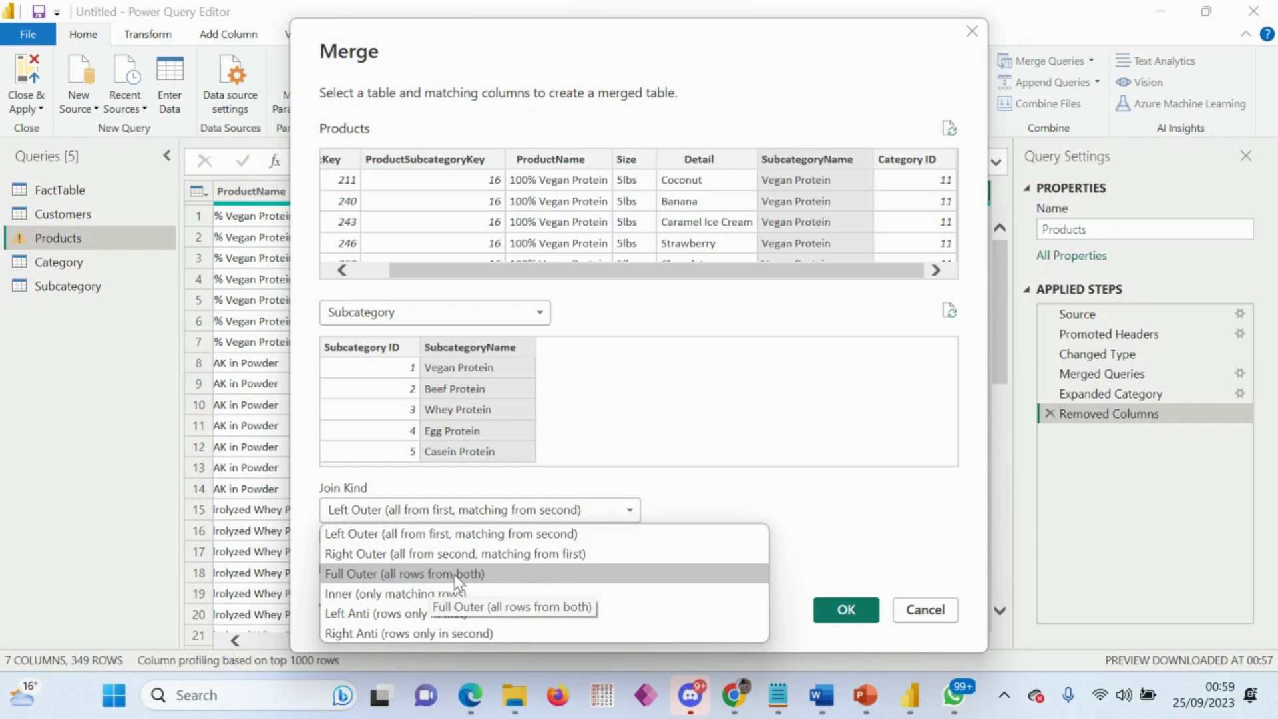
{"action": "left_click", "coordinate": [628, 446]}
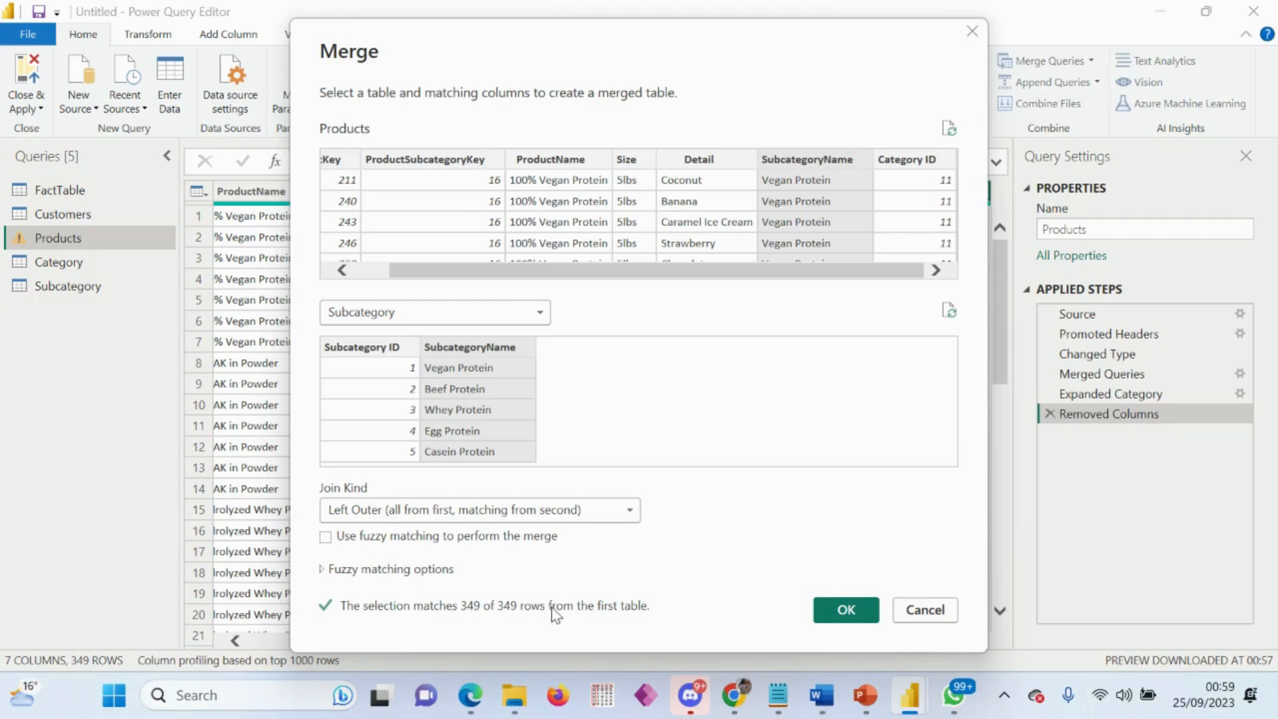
{"action": "left_click", "coordinate": [845, 611]}
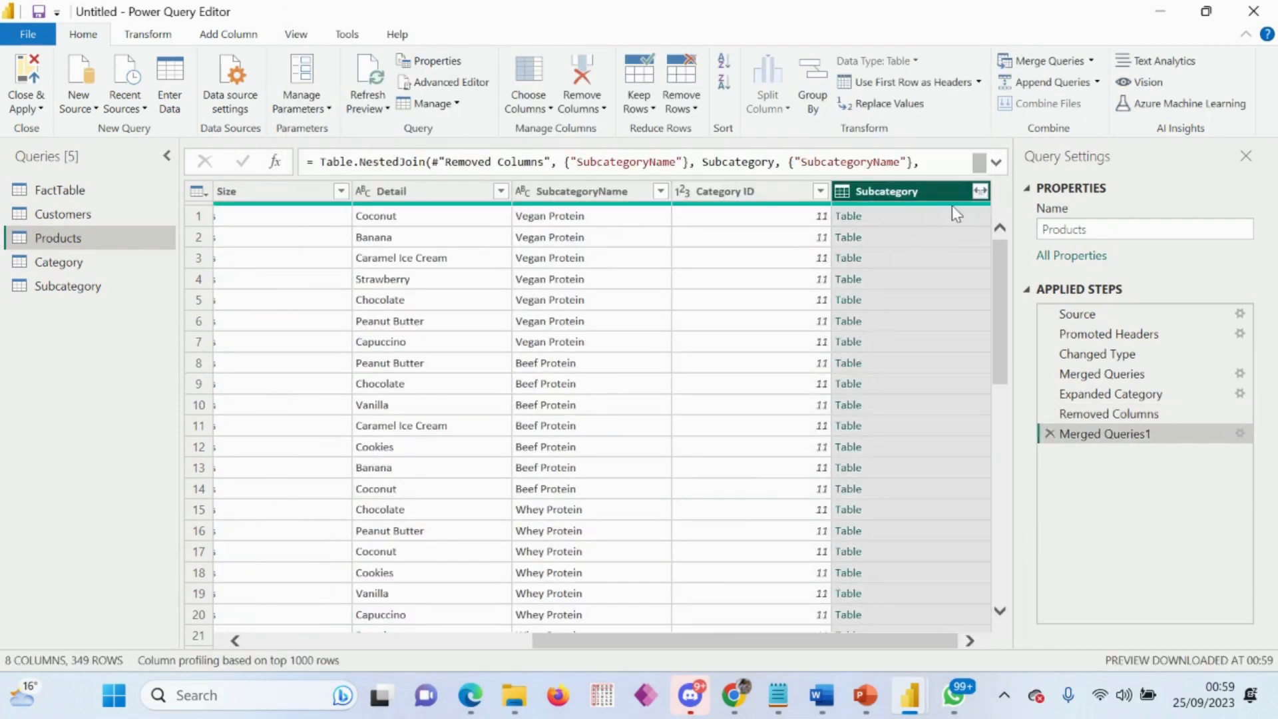
Step: Expand the merged Subcategory column to only Subcategory ID without a prefix, and remove the SubcategoryName column from Products
{"action": "left_click", "coordinate": [981, 191]}
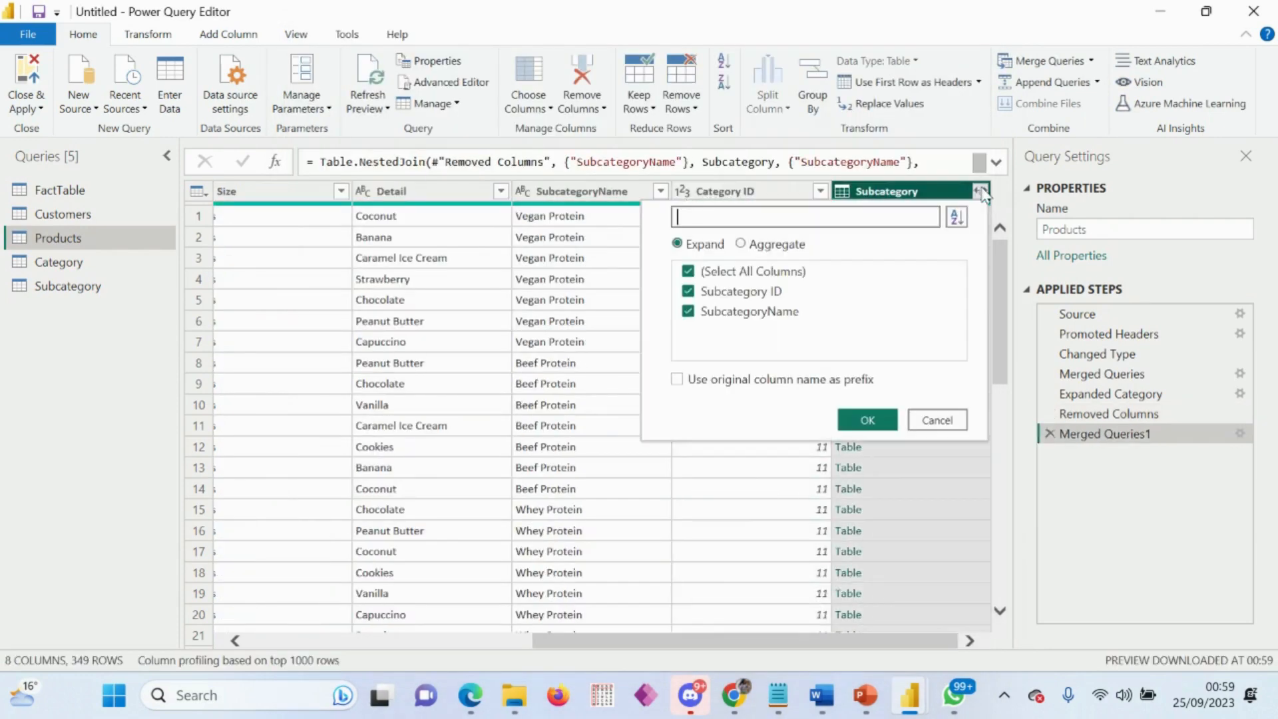
{"action": "left_click", "coordinate": [688, 311]}
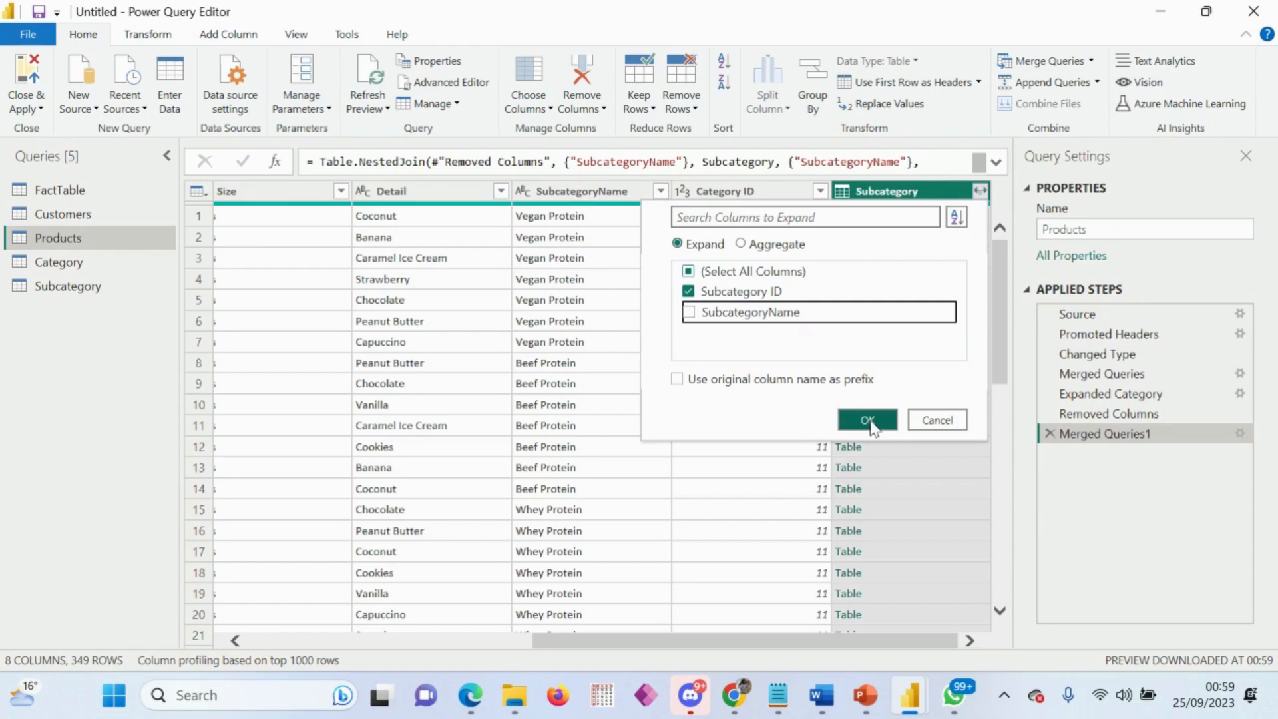
{"action": "left_click", "coordinate": [868, 420]}
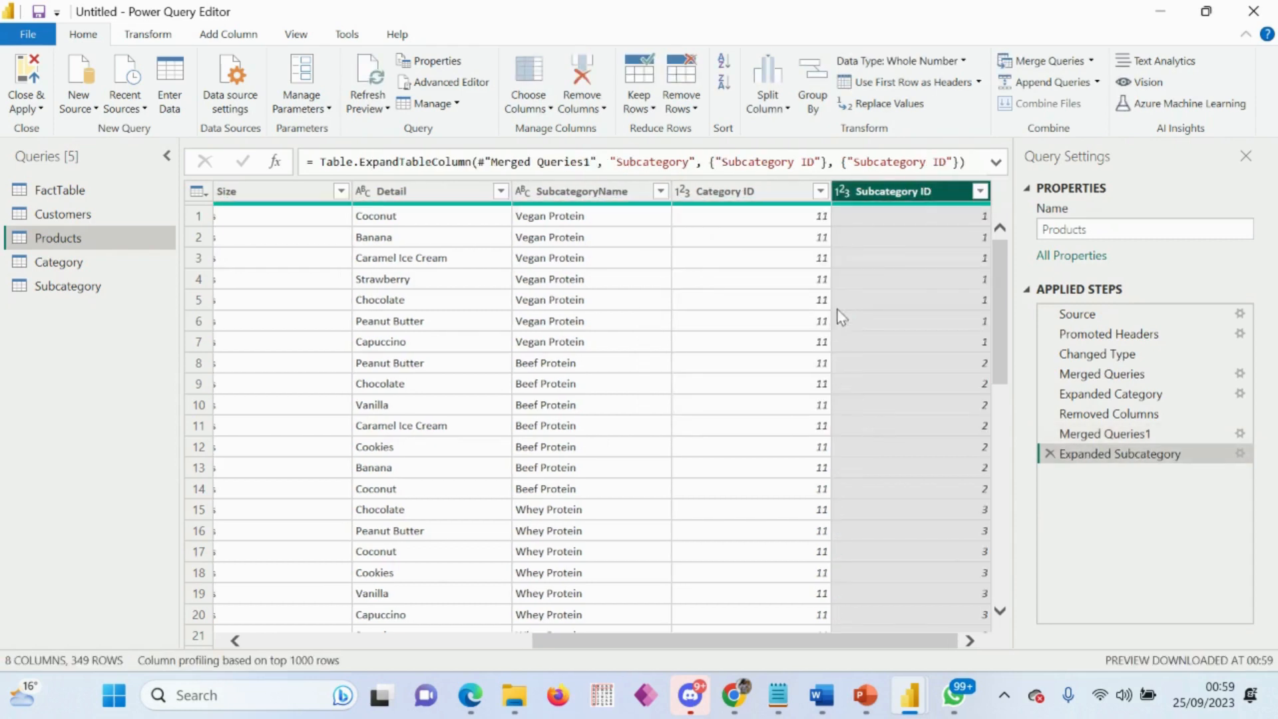
{"action": "right_click", "coordinate": [579, 195]}
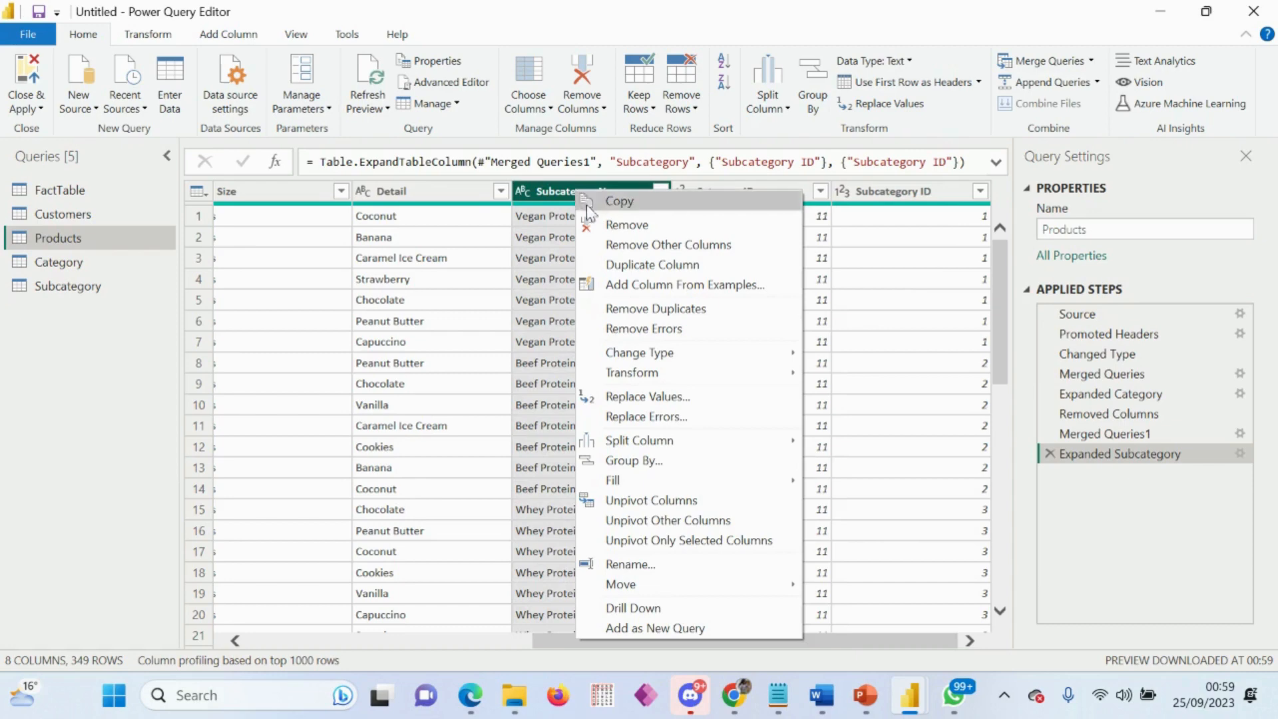
{"action": "left_click", "coordinate": [625, 226]}
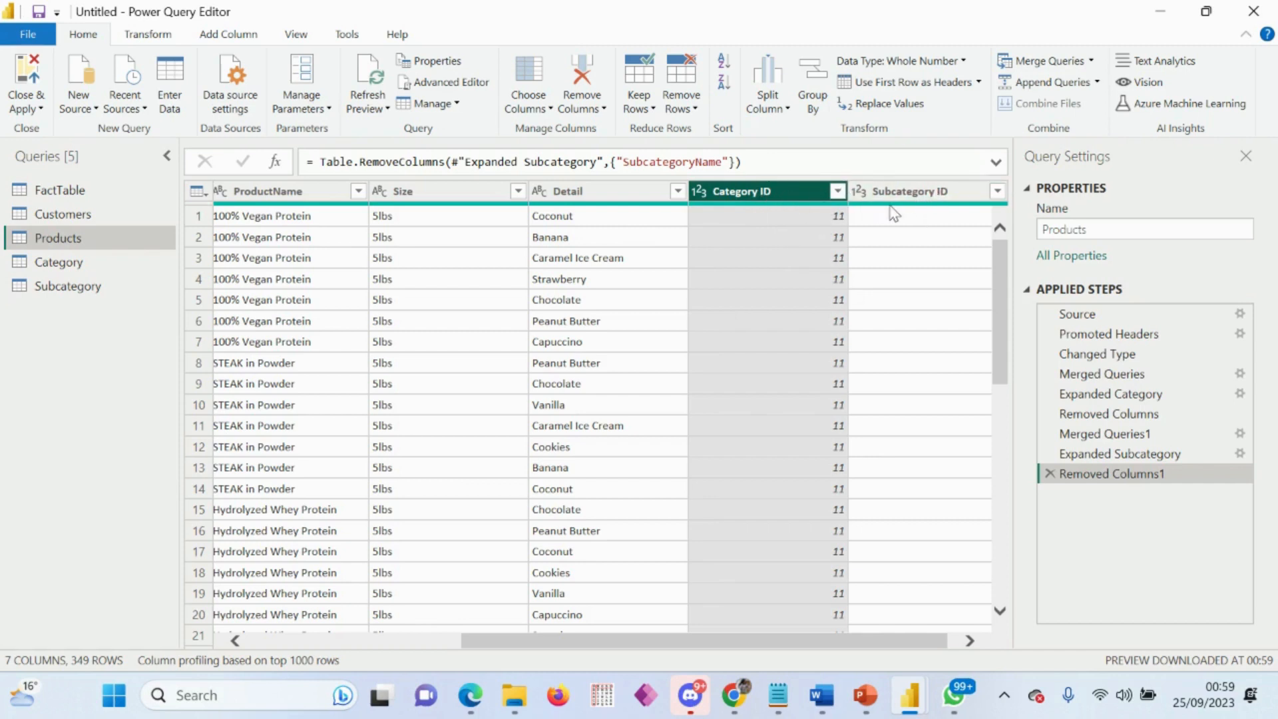
Step: Move the Category ID and Subcategory ID columns together to the beginning of the Products query
{"action": "mouse_move", "coordinate": [894, 209]}
{"action": "left_click", "coordinate": [895, 194], "text": "ctrl"}
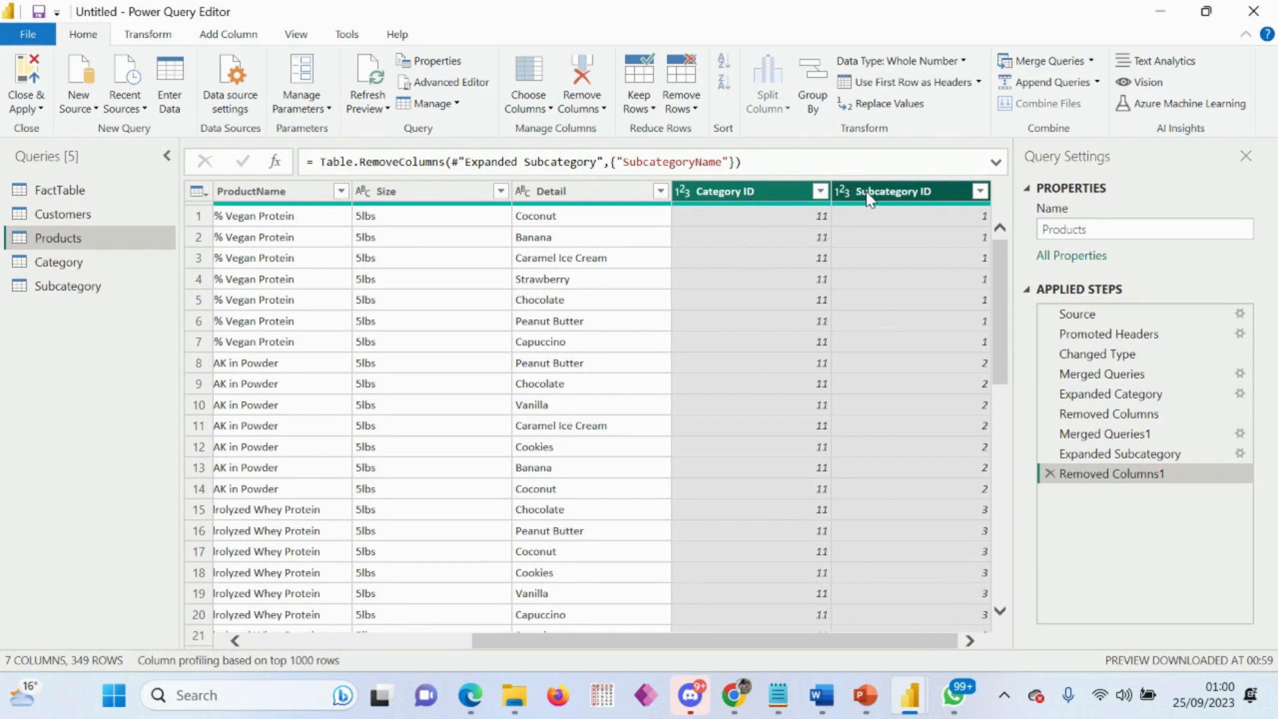
{"action": "right_click", "coordinate": [767, 202]}
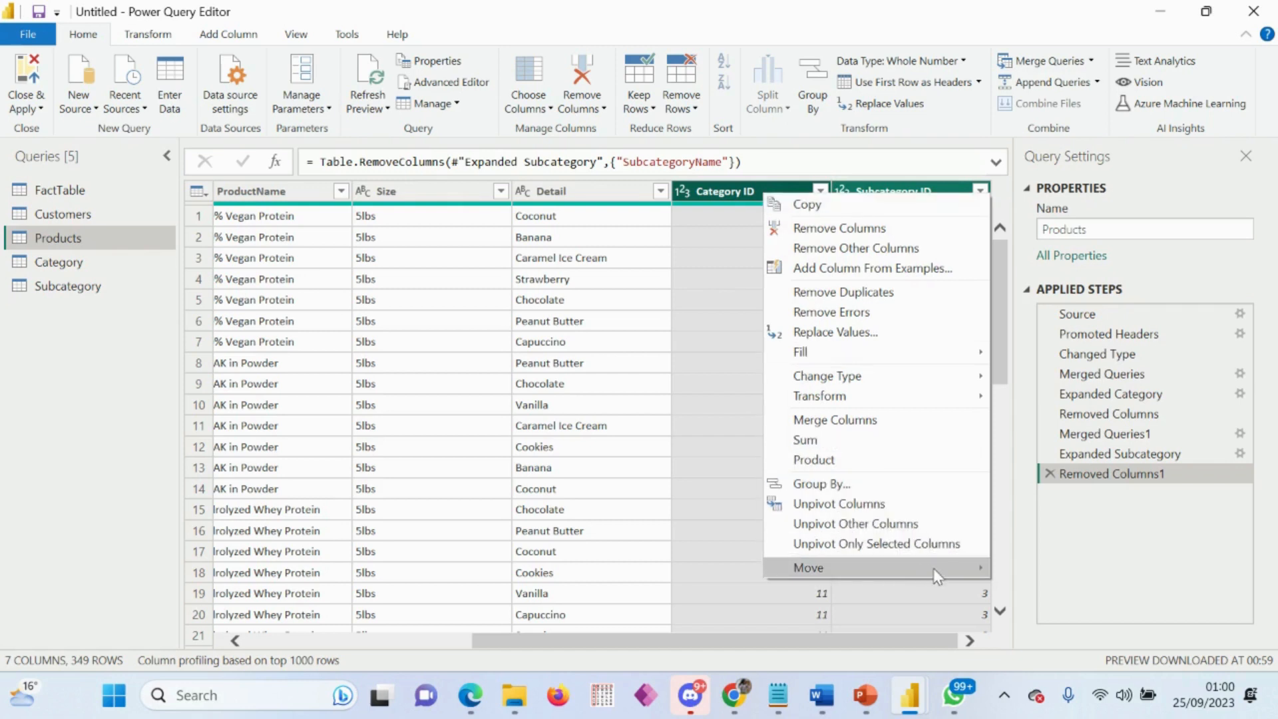
{"action": "mouse_move", "coordinate": [939, 573]}
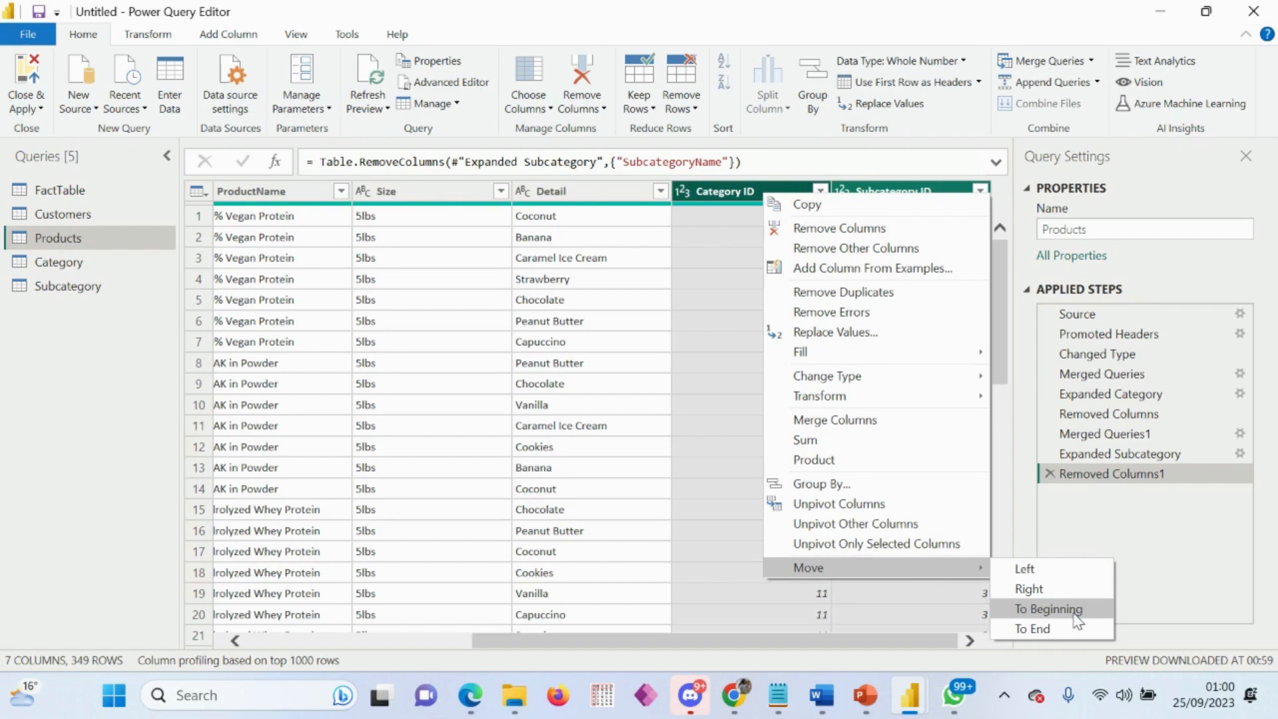
{"action": "left_click", "coordinate": [1055, 609]}
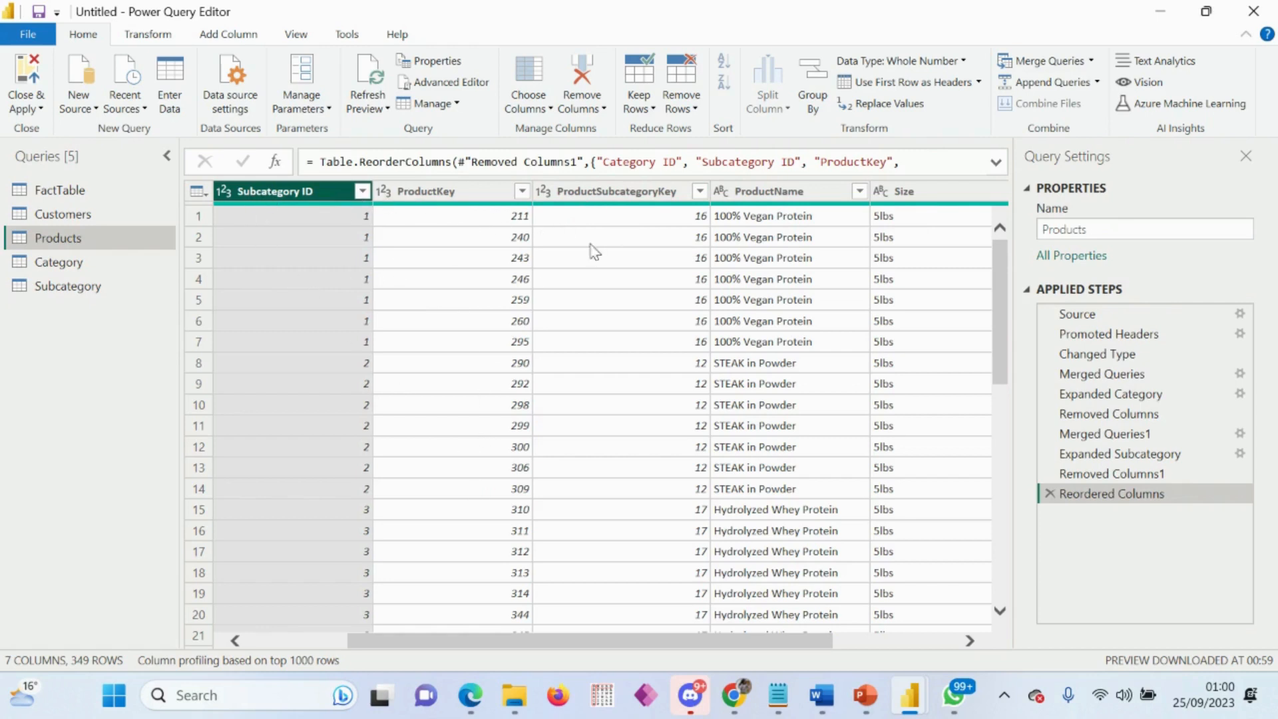
{"action": "left_click_drag", "start_coordinate": [491, 642], "coordinate": [600, 642]}
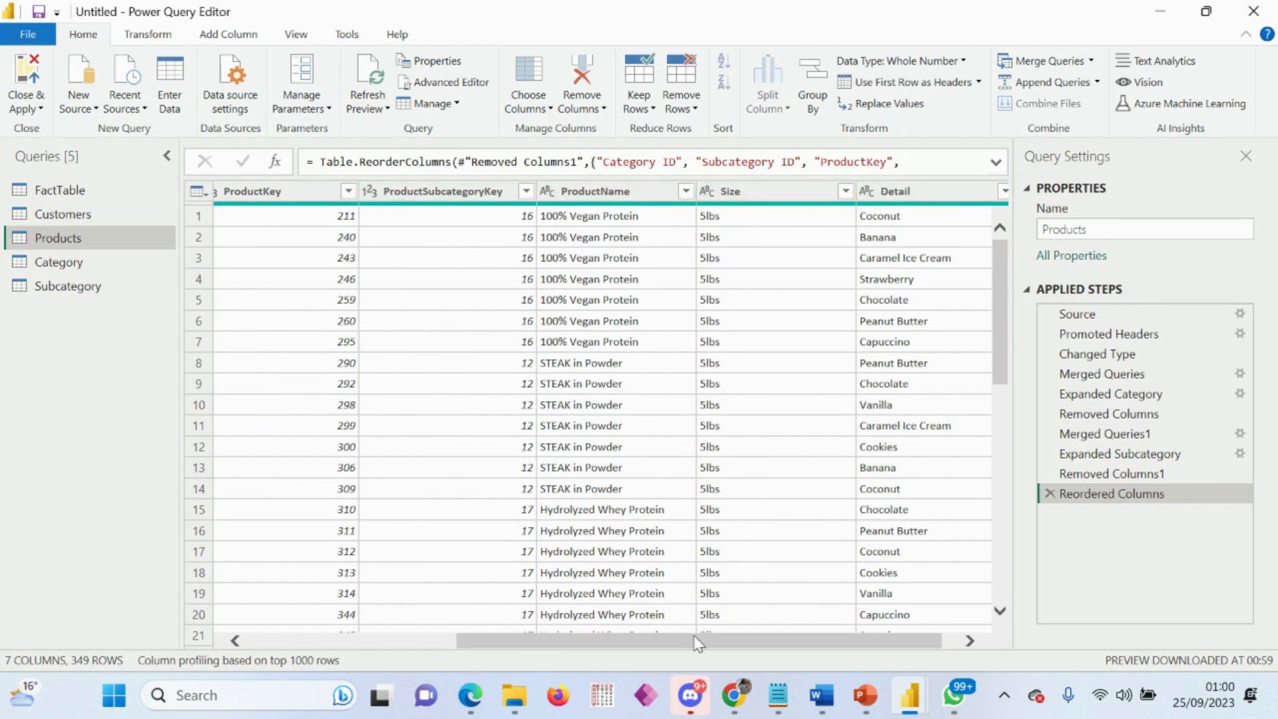
{"action": "left_click_drag", "start_coordinate": [694, 640], "coordinate": [857, 603]}
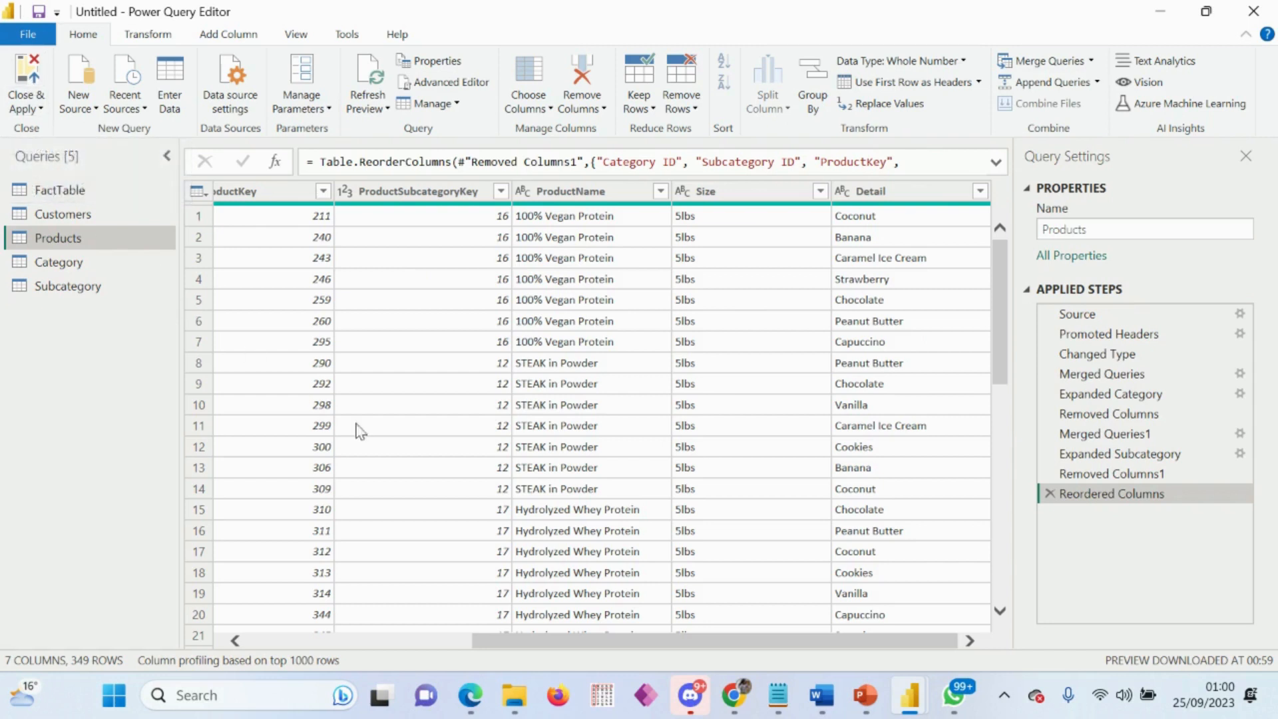
Step: Close and apply the query changes, then check the loaded Category, Customers, FactTable and Products tables in Table view
{"action": "left_click", "coordinate": [26, 80]}
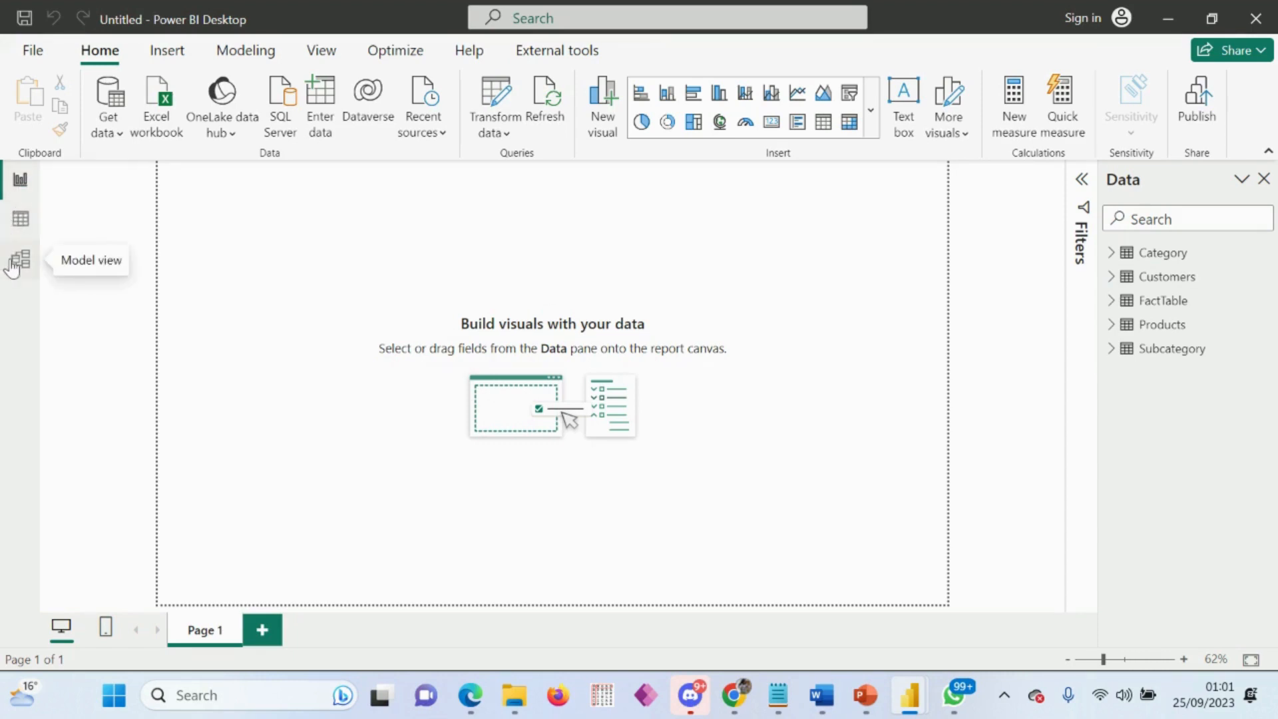
{"action": "left_click", "coordinate": [21, 220]}
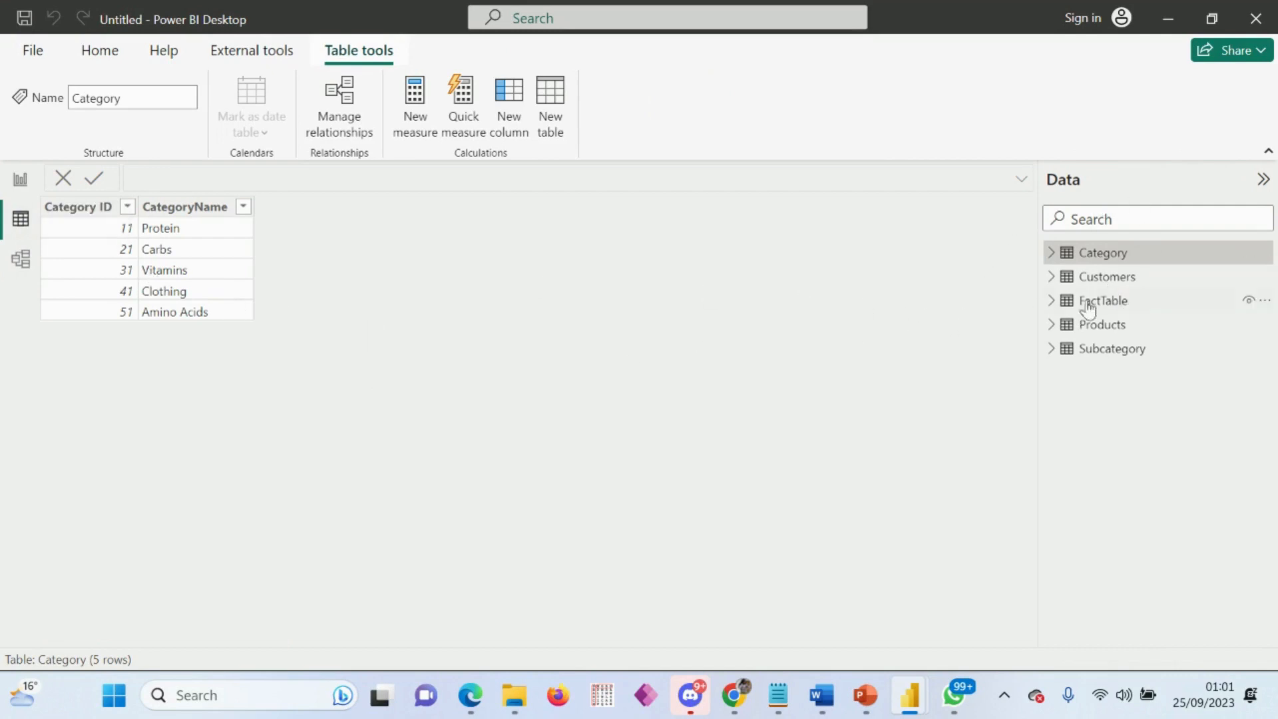
{"action": "left_click", "coordinate": [1105, 288]}
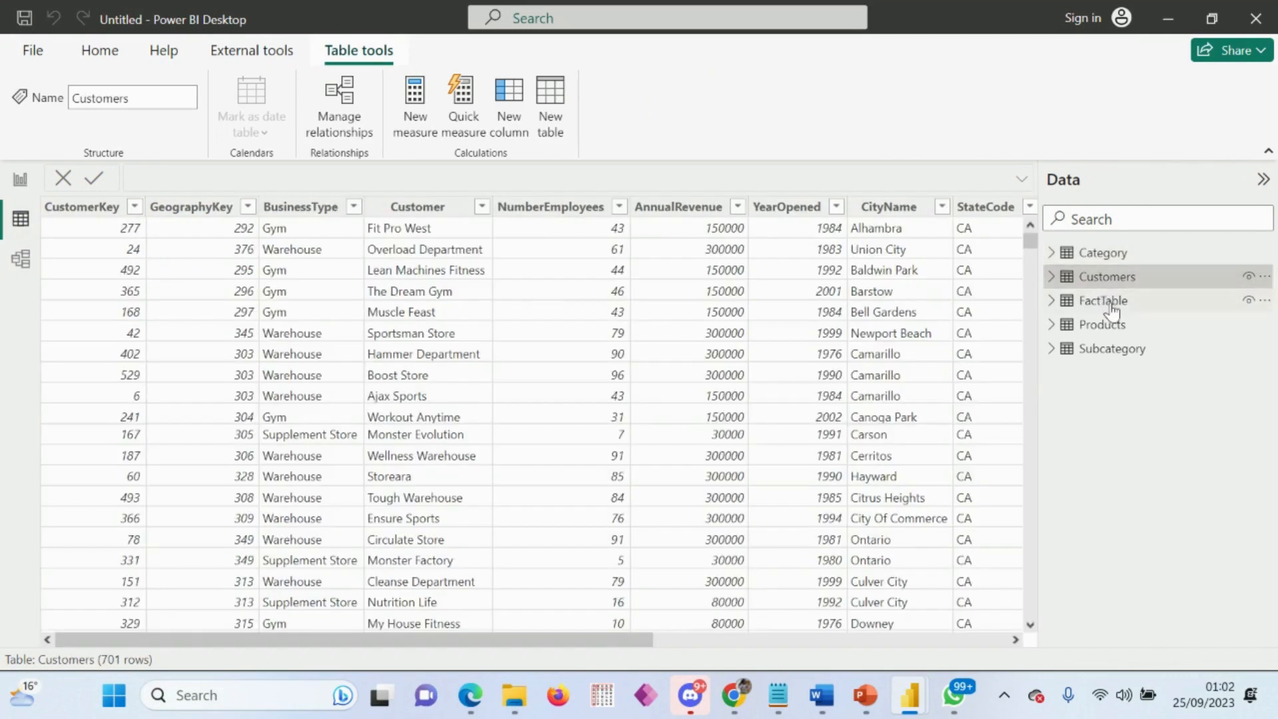
{"action": "left_click", "coordinate": [1104, 301]}
{"action": "left_click", "coordinate": [1116, 326]}
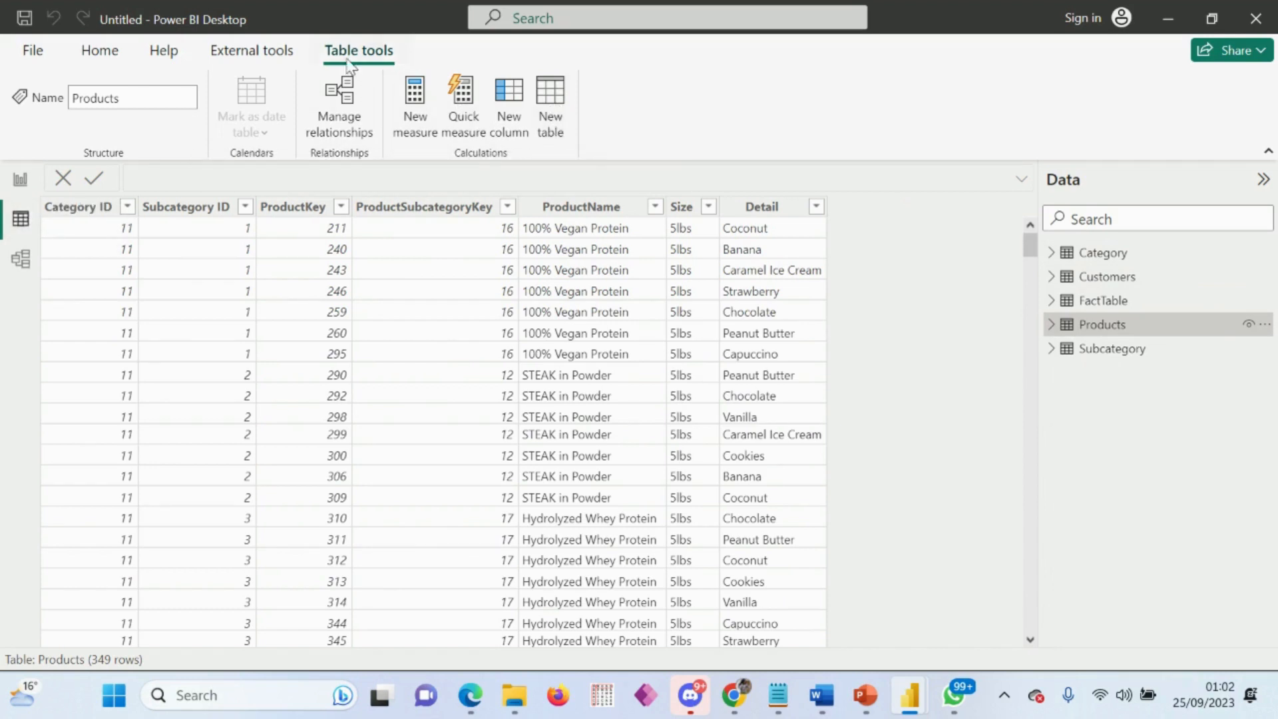
Step: Create a new calculated table named Dates and begin its formula with the CALENDAR function
{"action": "left_click", "coordinate": [553, 109]}
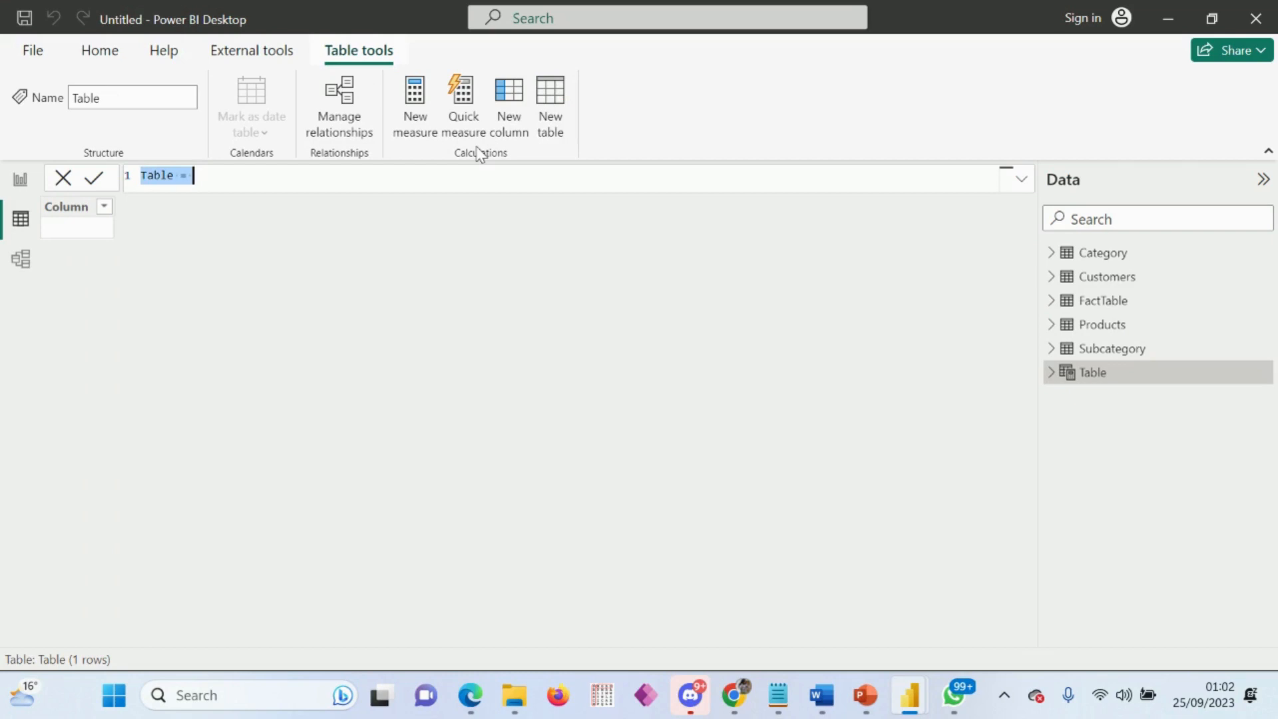
{"action": "type", "text": "Dates "}
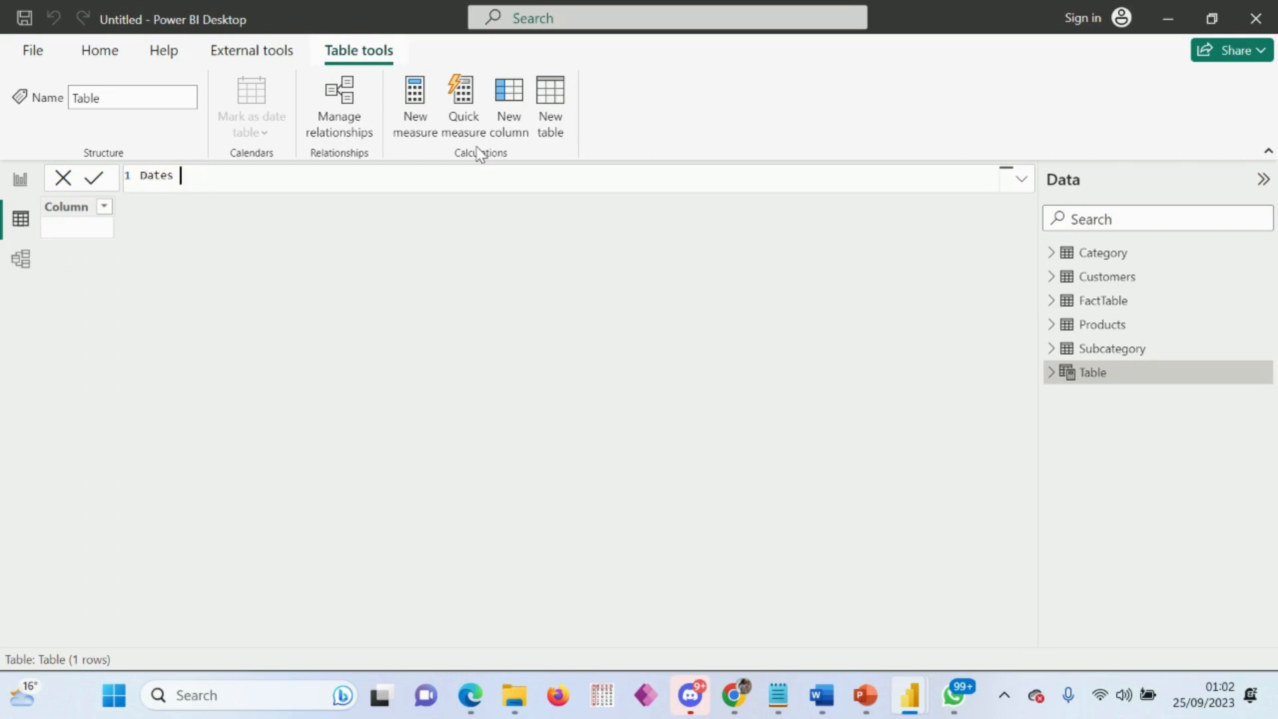
{"action": "type", "text": "= "}
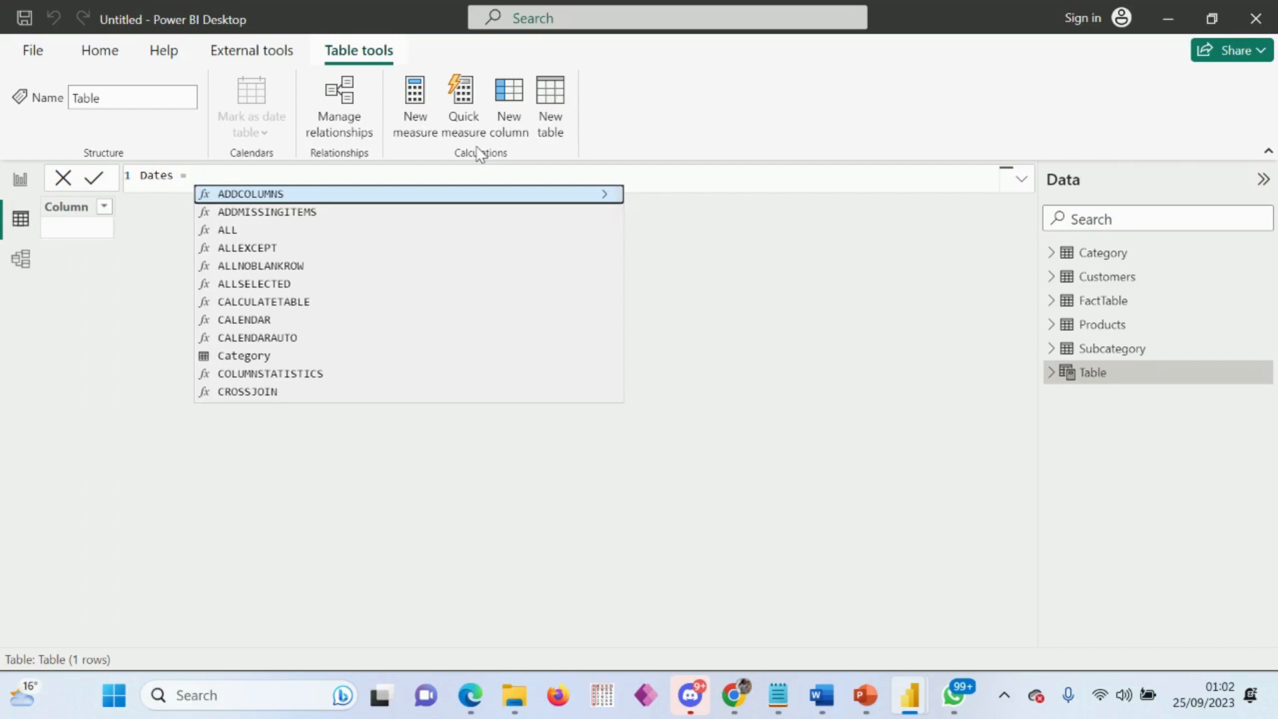
{"action": "type", "text": "cal"}
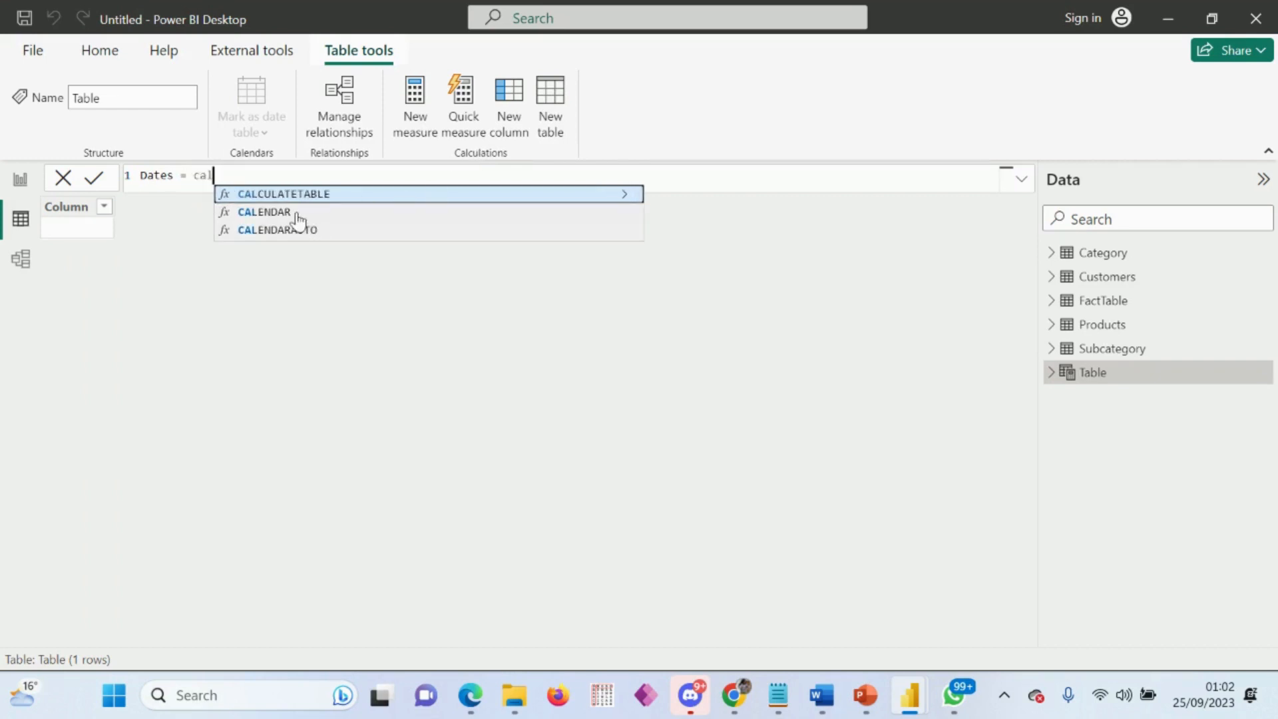
{"action": "key", "text": "Down"}
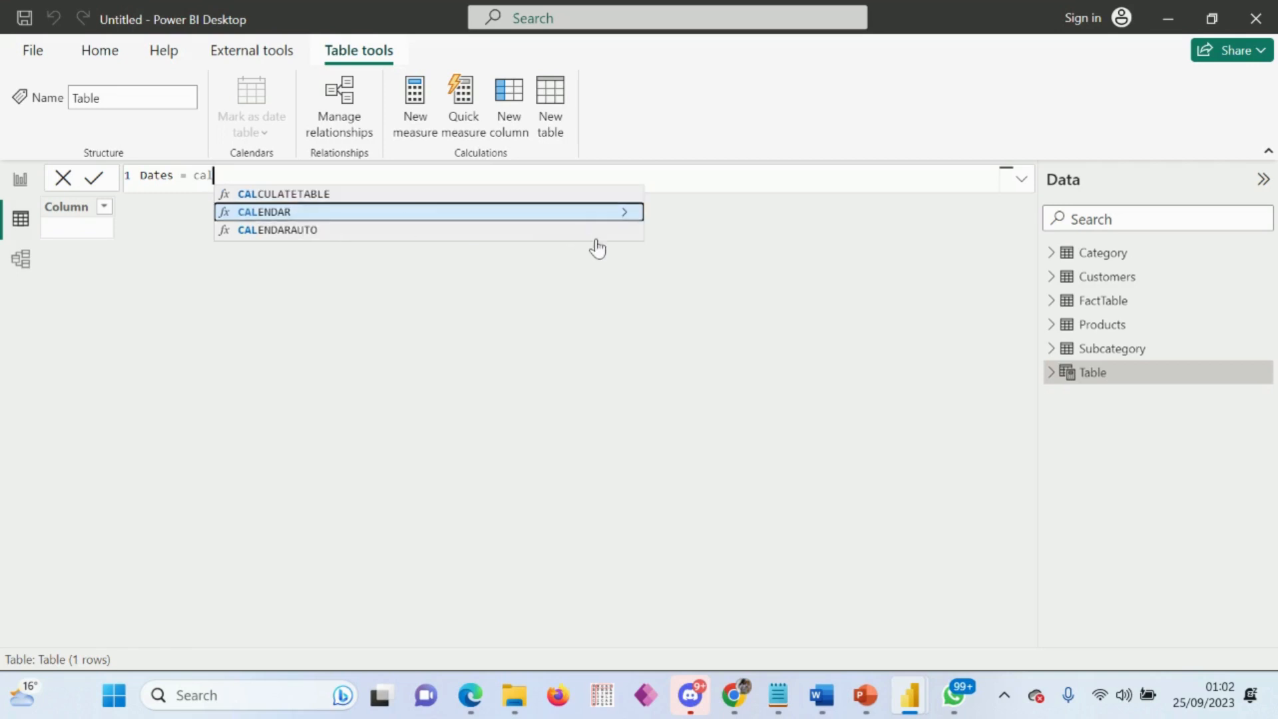
{"action": "left_click", "coordinate": [626, 214]}
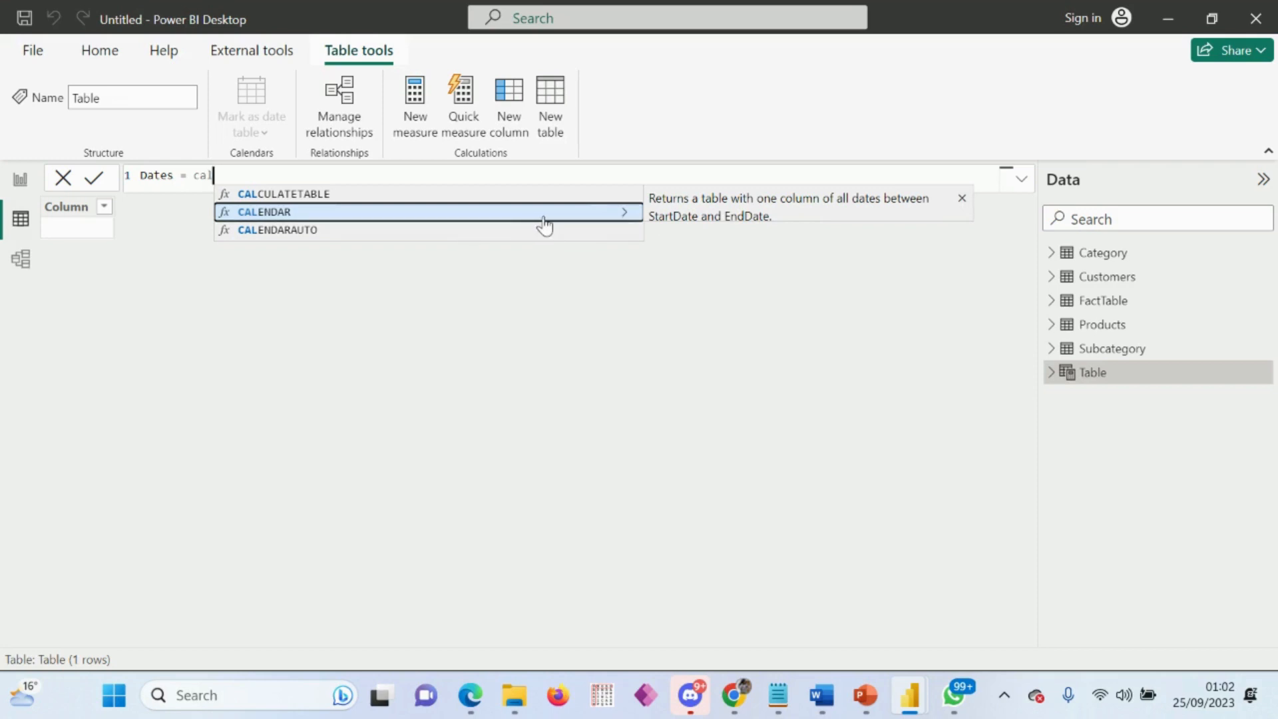
{"action": "left_click", "coordinate": [431, 214]}
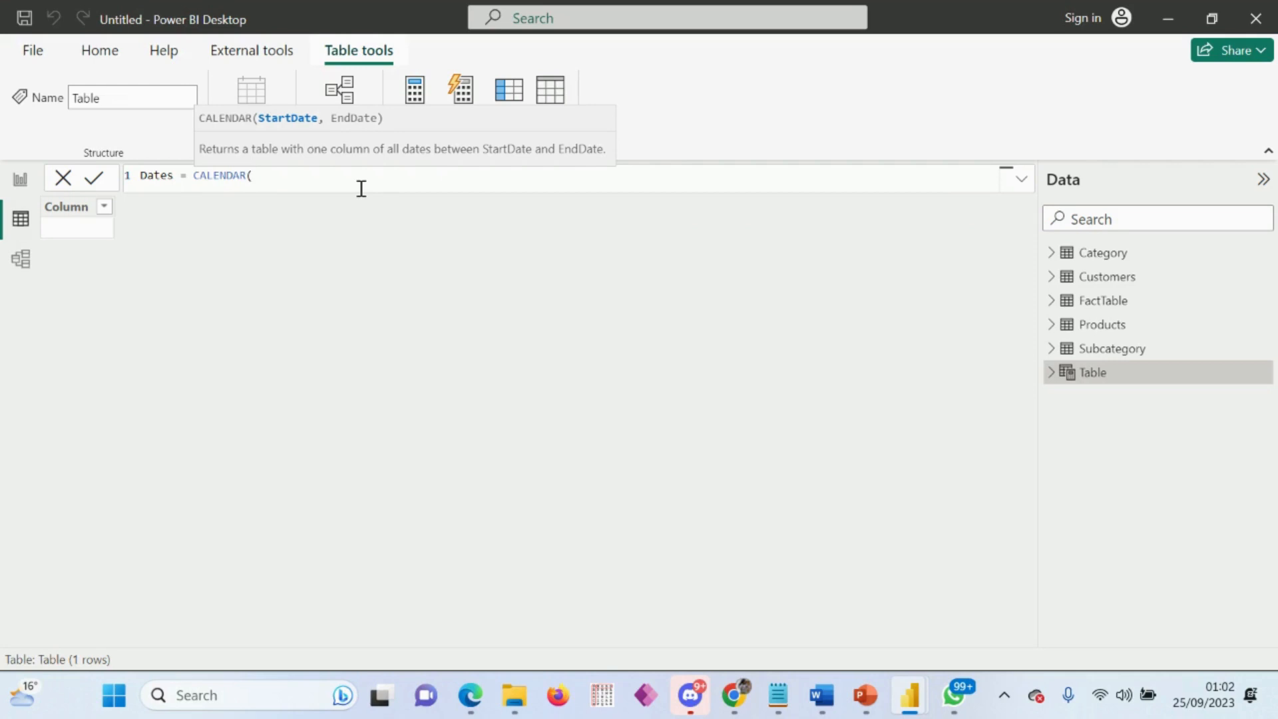
Step: Begin the CALENDAR start date with nested DATE, YEAR and MIN functions
{"action": "type", "text": "dat"}
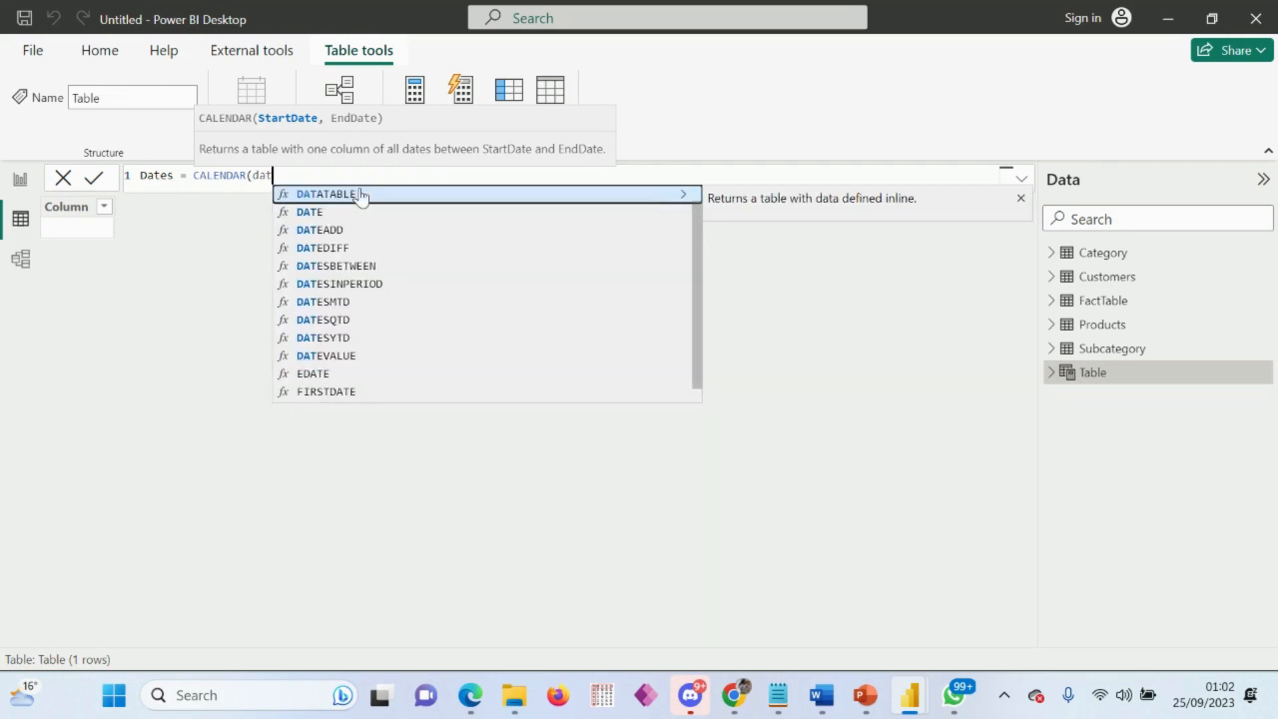
{"action": "type", "text": "es"}
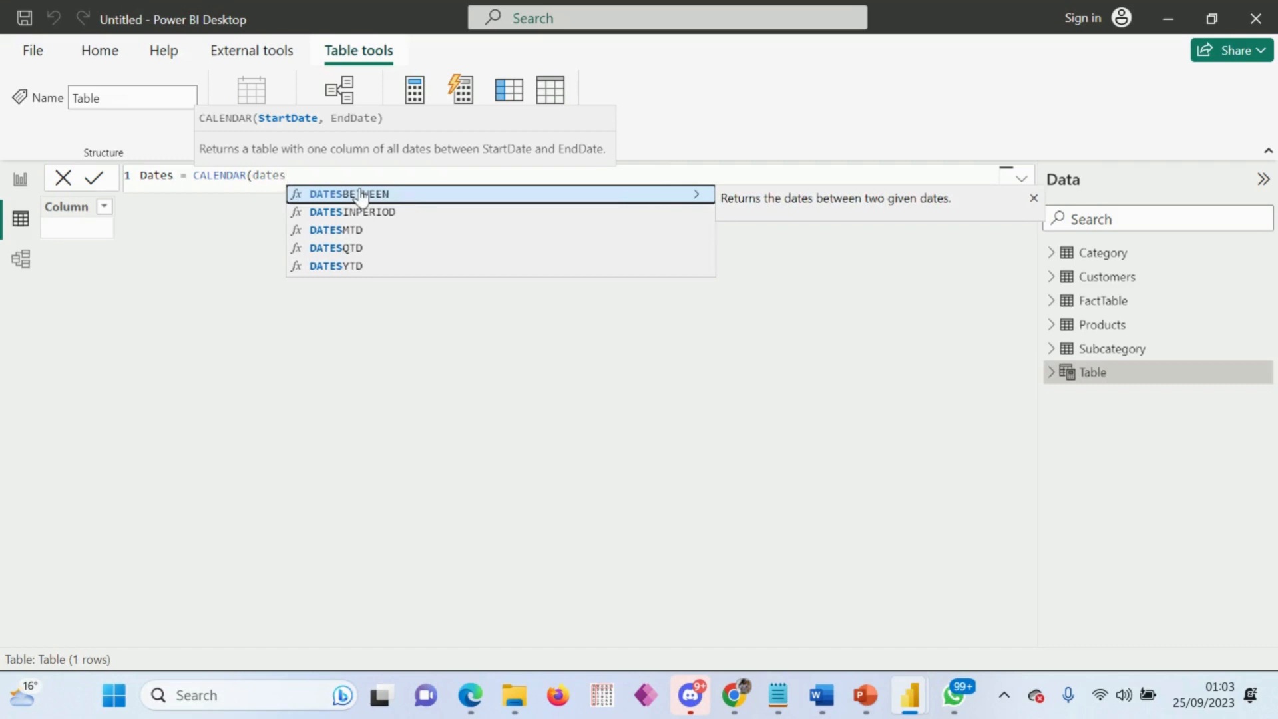
{"action": "key", "text": "BackSpace"}
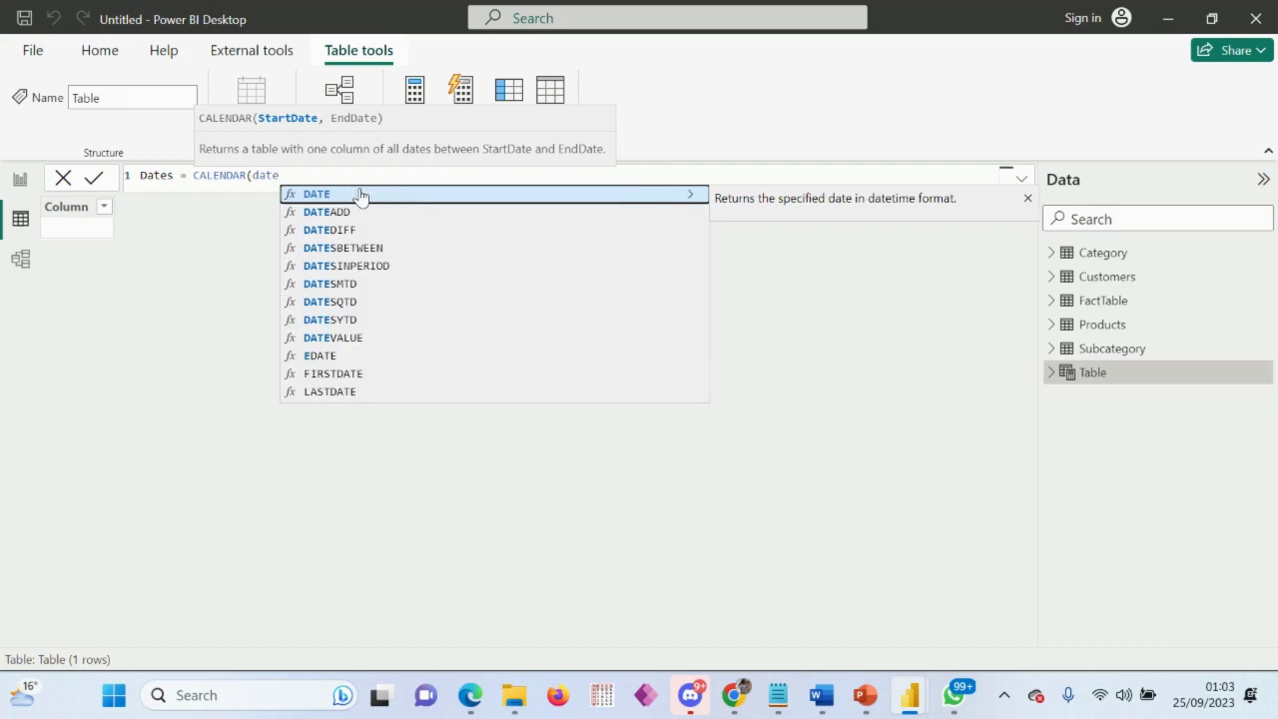
{"action": "left_click", "coordinate": [360, 194]}
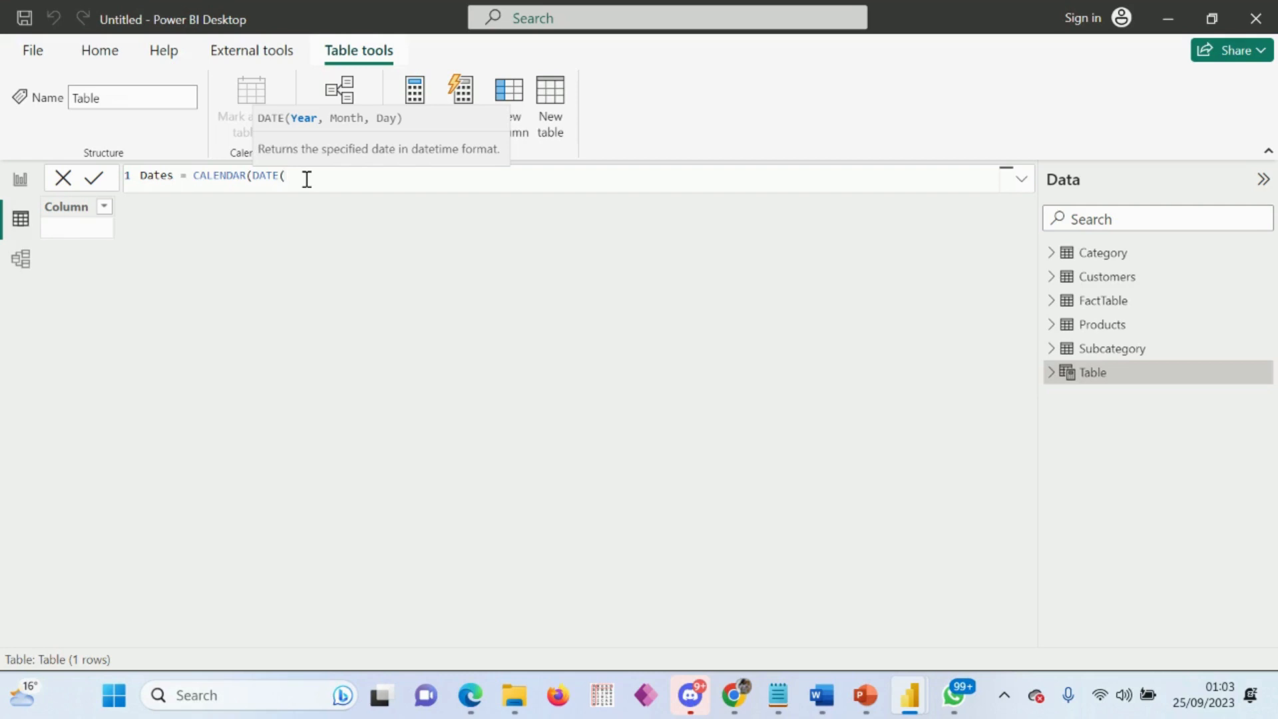
{"action": "type", "text": "year"}
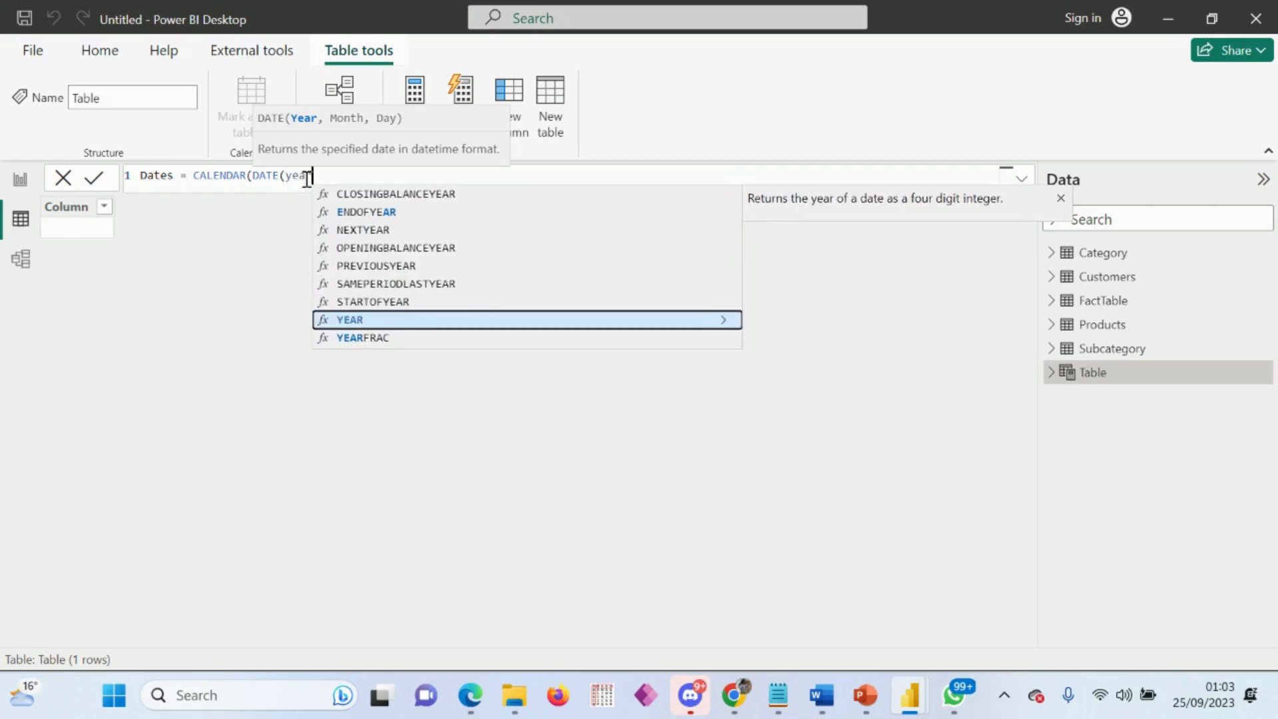
{"action": "key", "text": "Tab"}
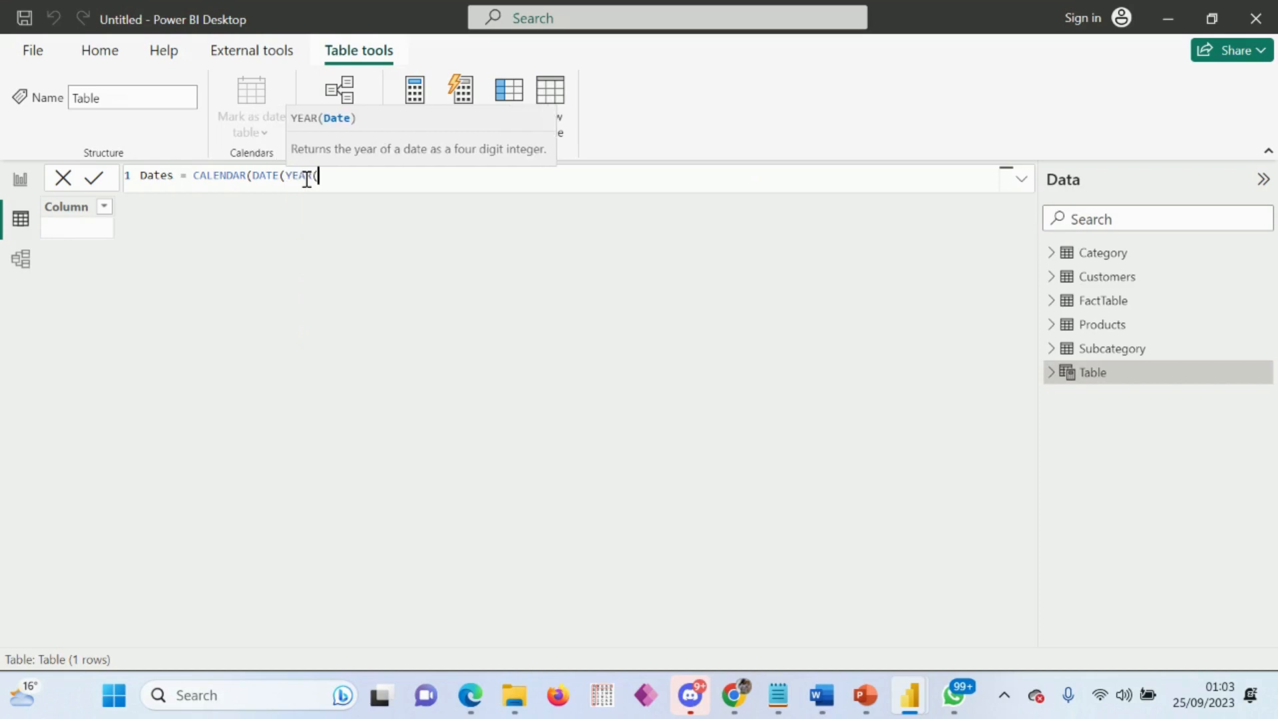
{"action": "type", "text": "min"}
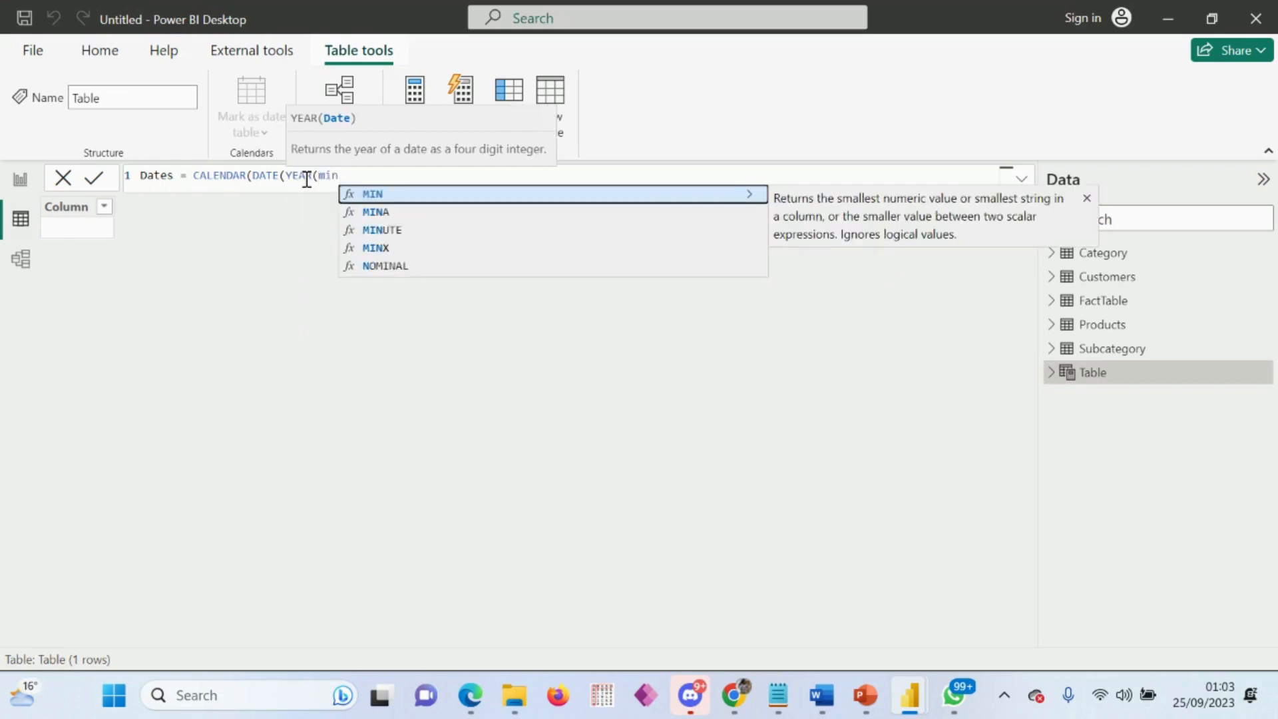
{"action": "key", "text": "Tab"}
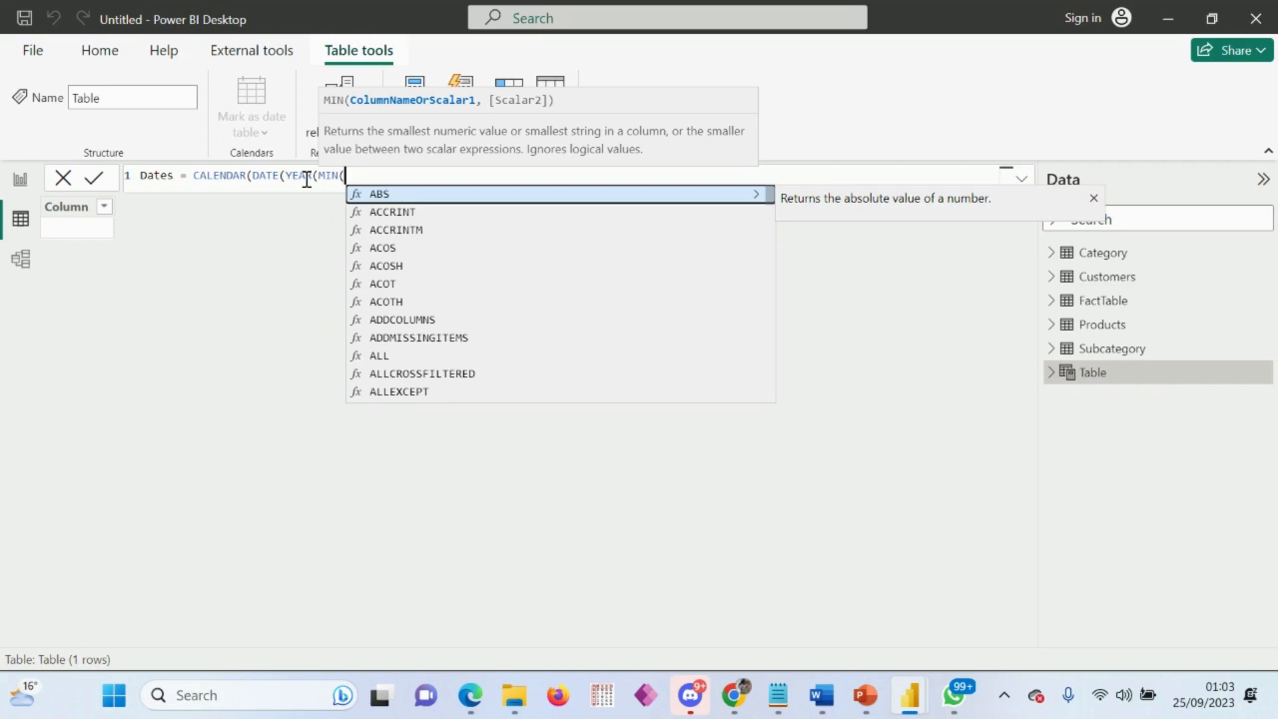
Step: Use FactTable[OrderDate] as the MIN argument, closing both the MIN and YEAR functions
{"action": "type", "text": "f"}
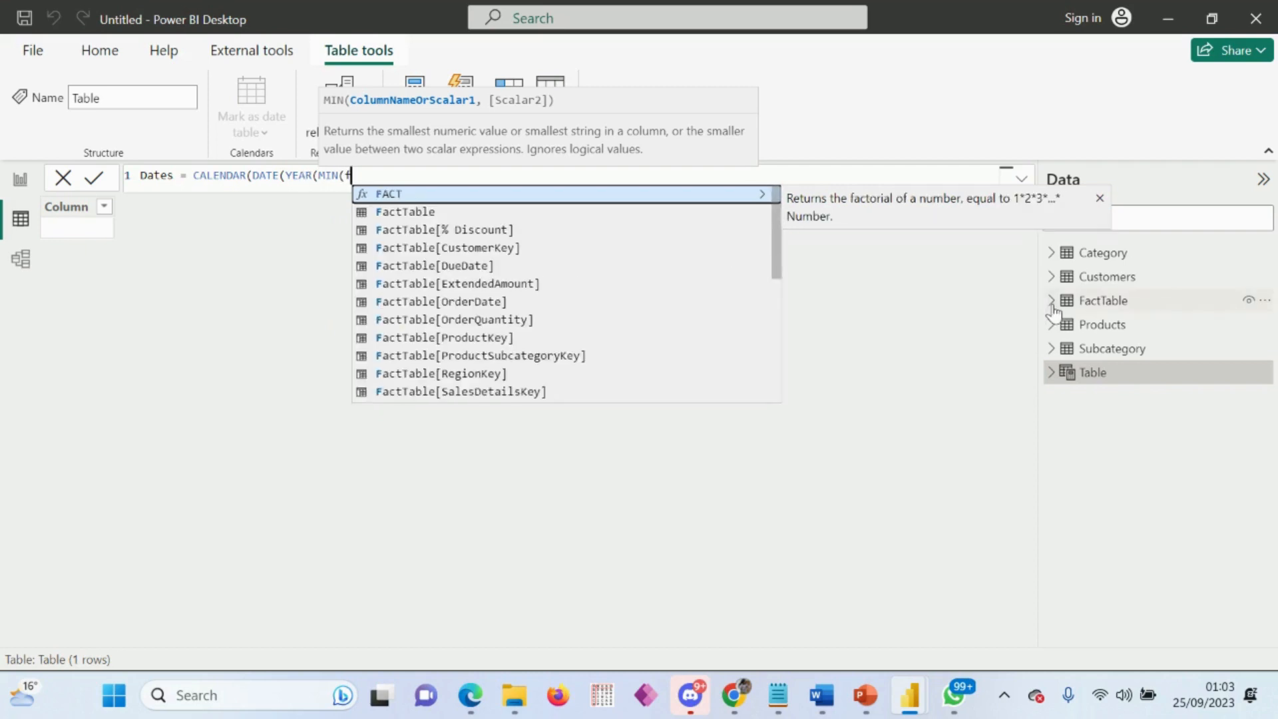
{"action": "type", "text": "act"}
{"action": "key", "text": "Down"}
{"action": "key", "text": "Down"}
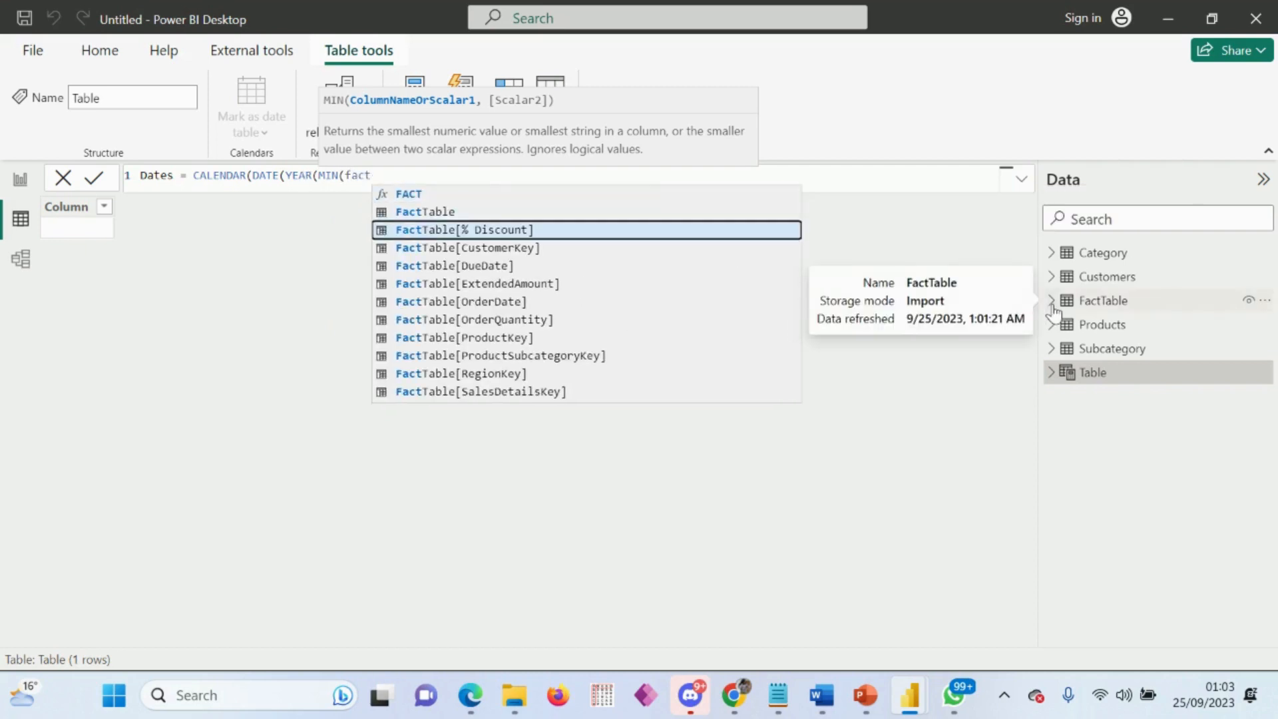
{"action": "key", "text": "Down"}
{"action": "key", "text": "Down"}
{"action": "key", "text": "Down"}
{"action": "key", "text": "Down"}
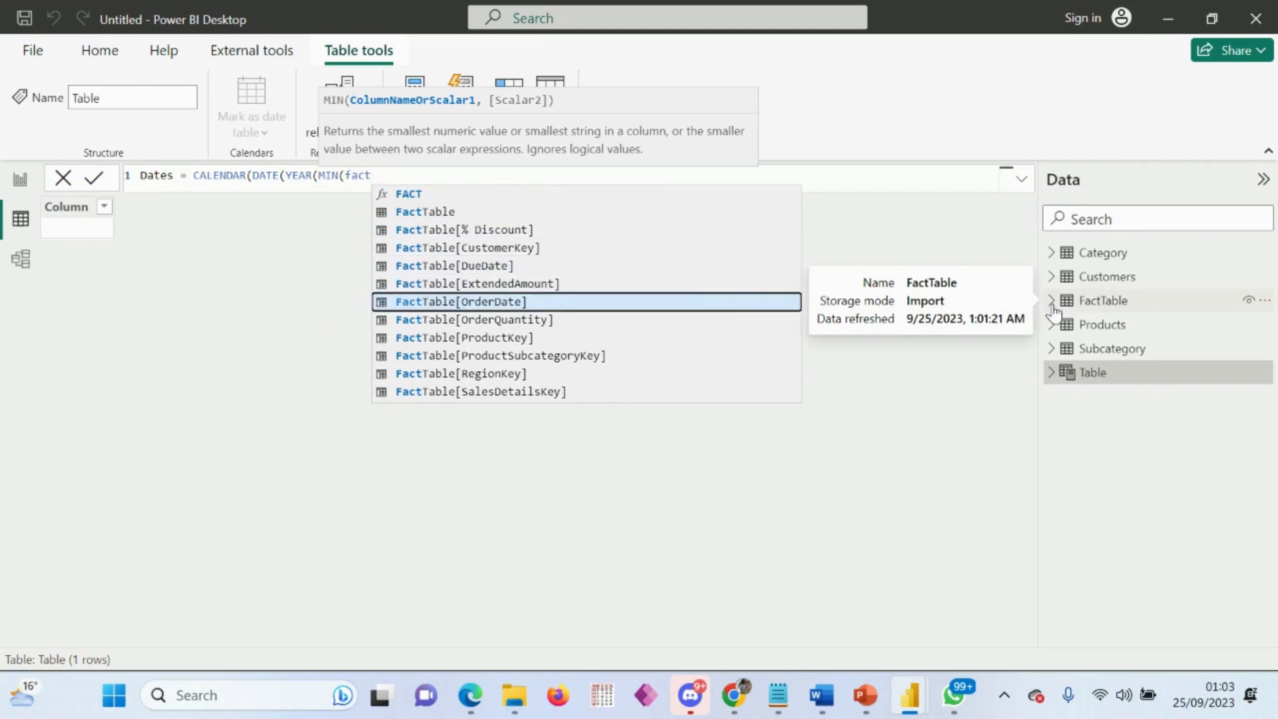
{"action": "key", "text": "Tab"}
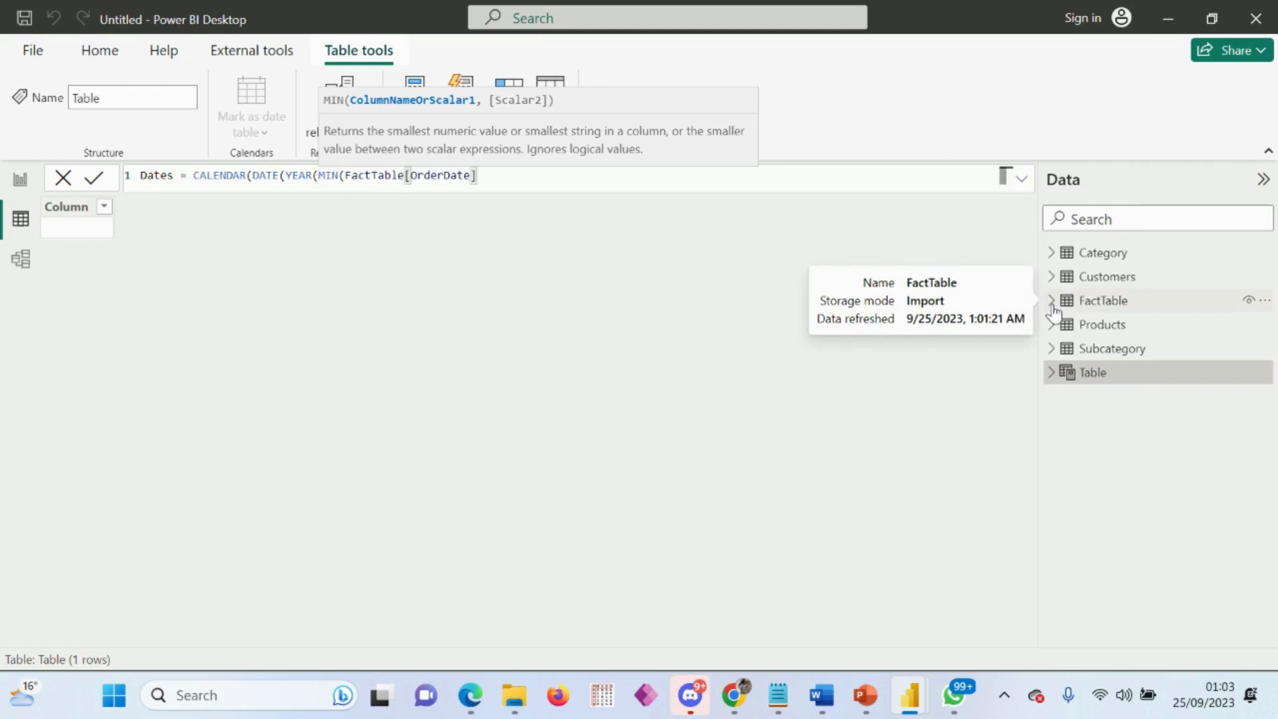
{"action": "type", "text": ")"}
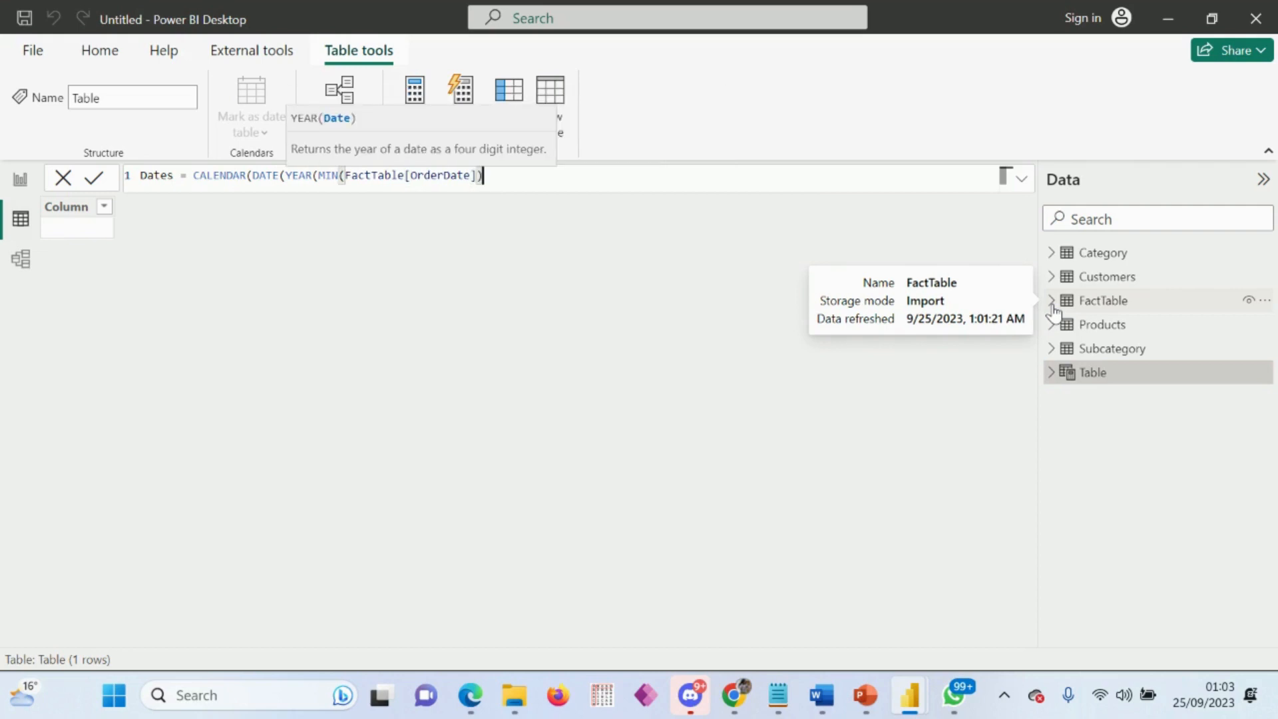
{"action": "type", "text": ")"}
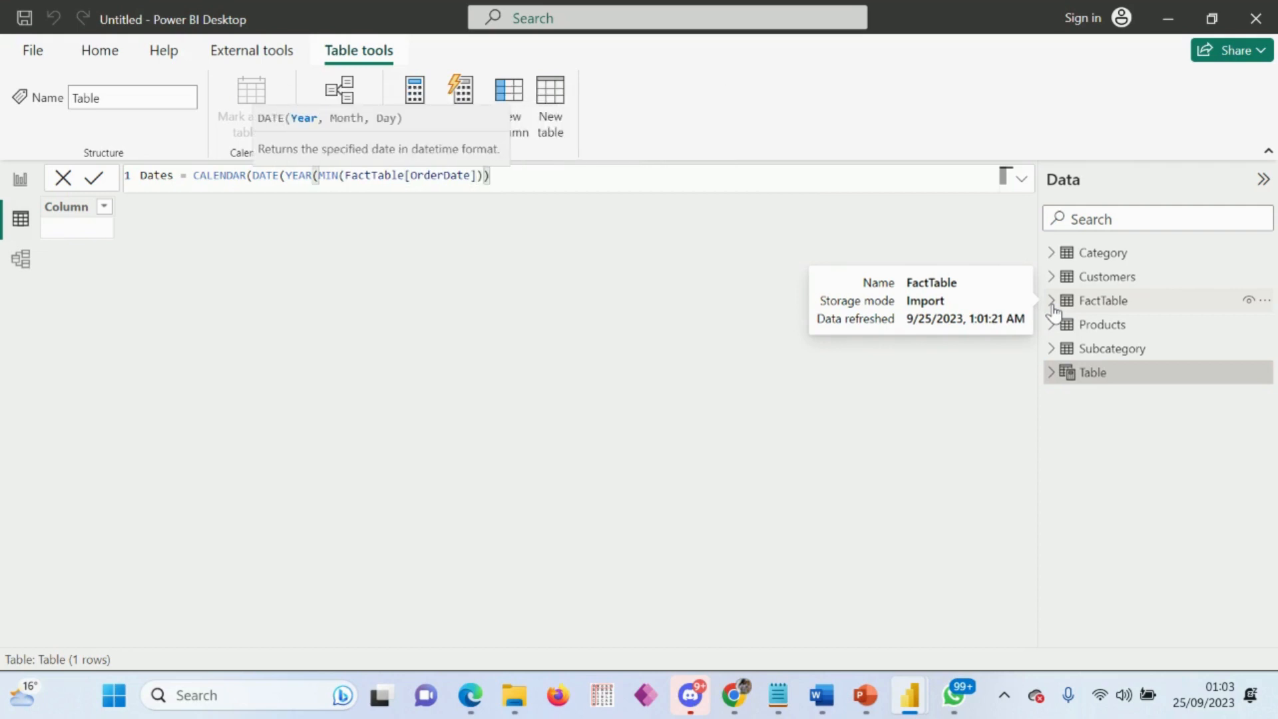
{"action": "type", "text": ",1,1)"}
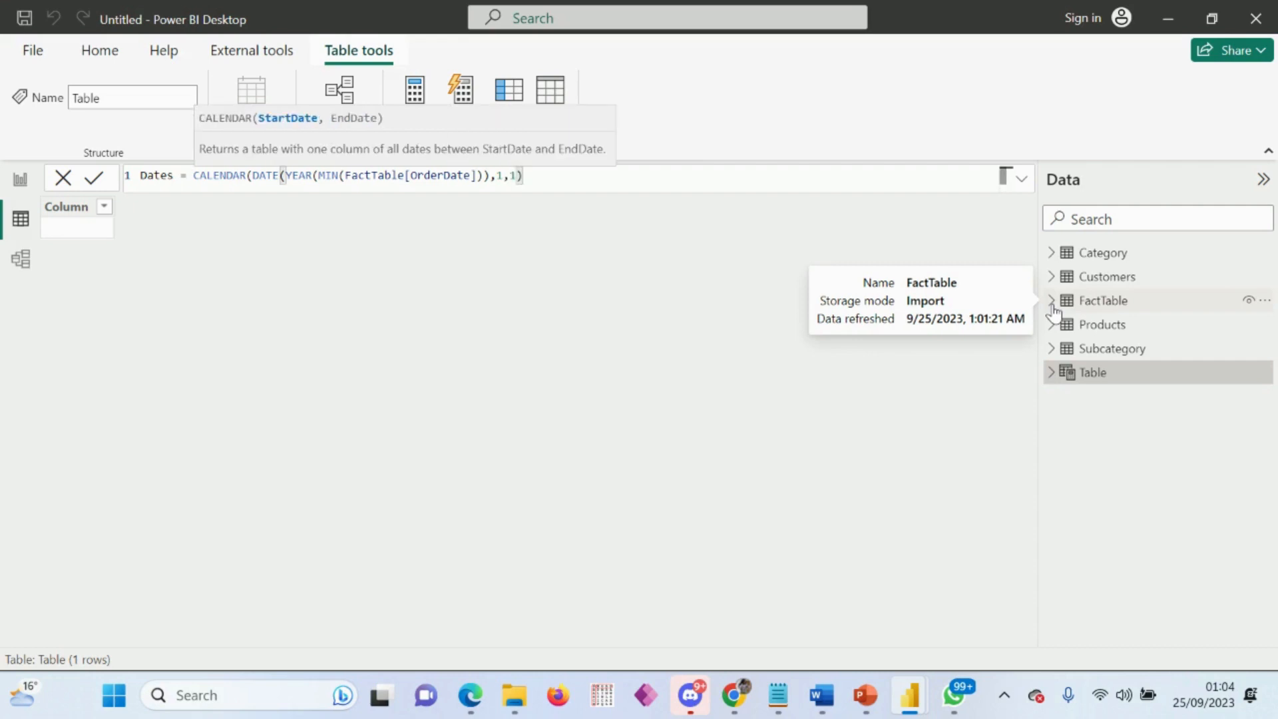
{"action": "type", "text": ","}
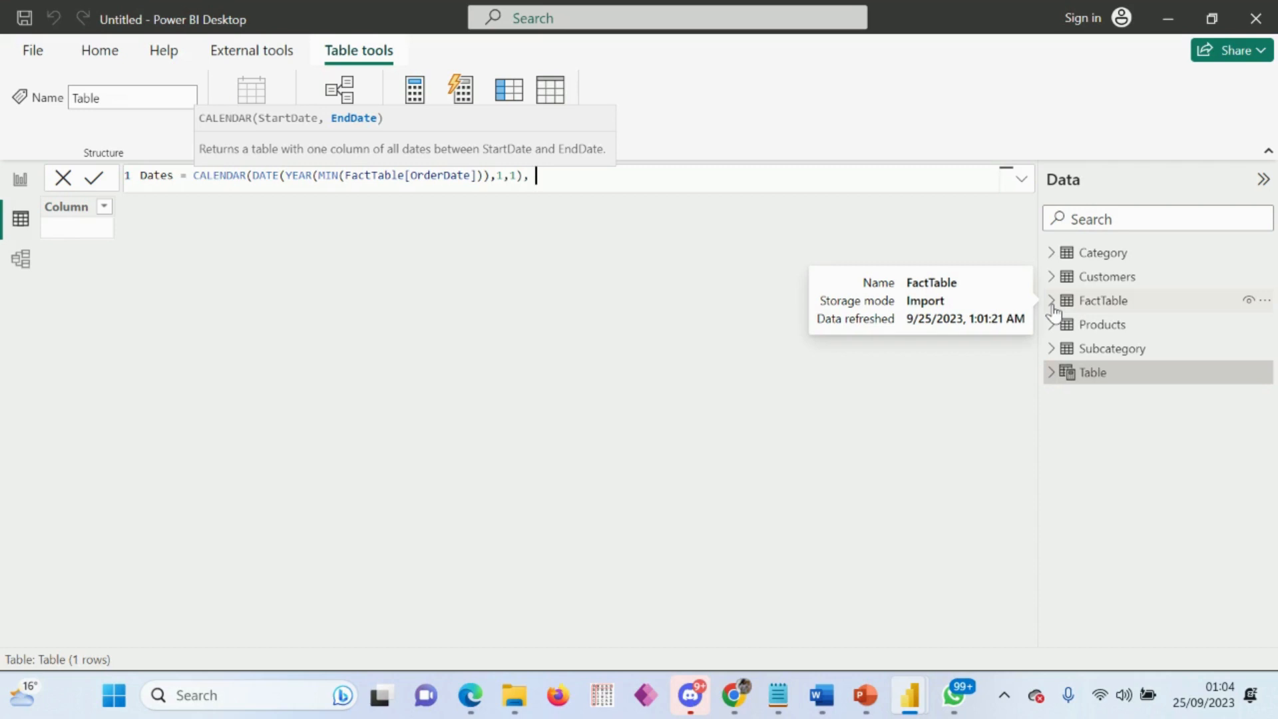
{"action": "type", "text": "date"}
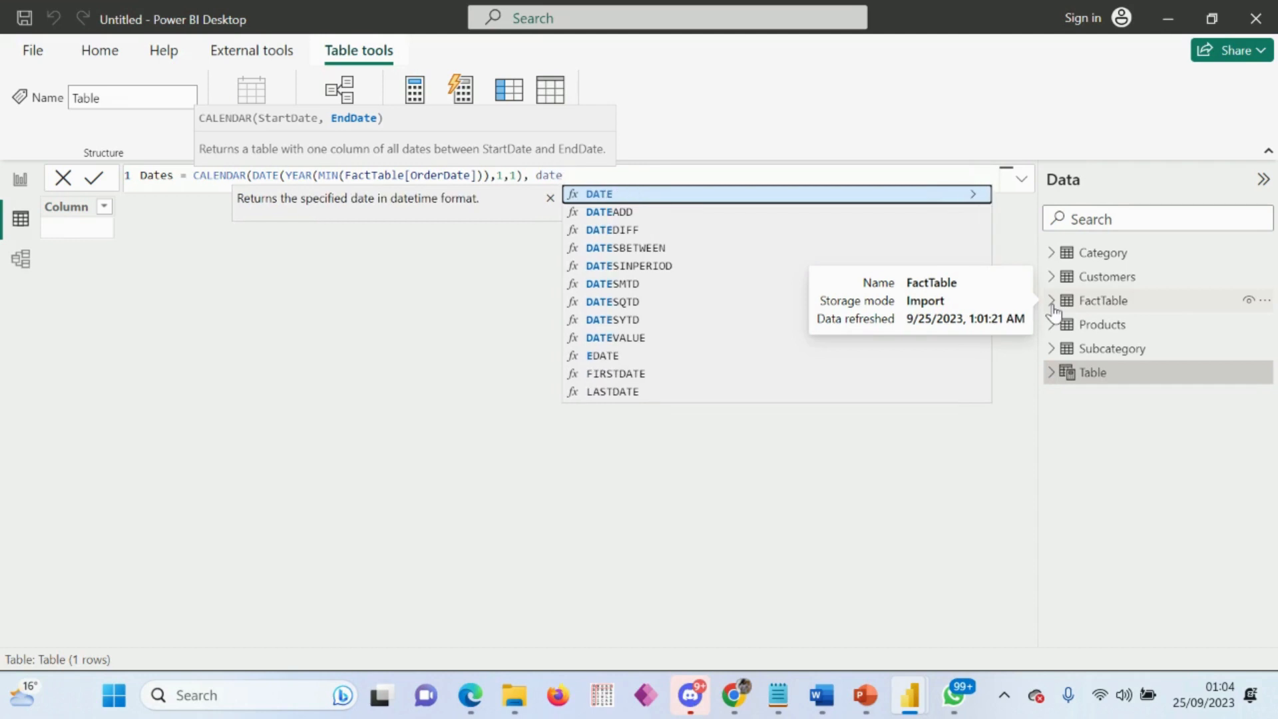
{"action": "key", "text": "BackSpace"}
{"action": "key", "text": "BackSpace"}
{"action": "key", "text": "BackSpace"}
{"action": "key", "text": "BackSpace"}
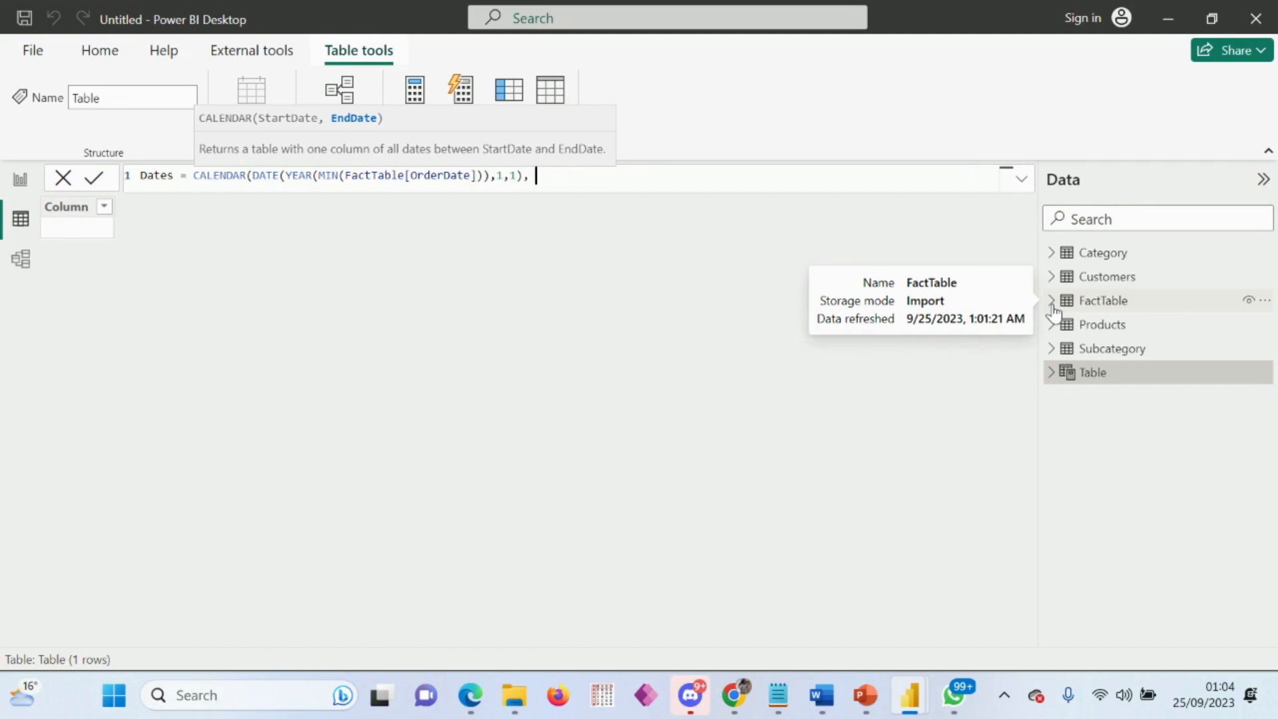
{"action": "type", "text": "year"}
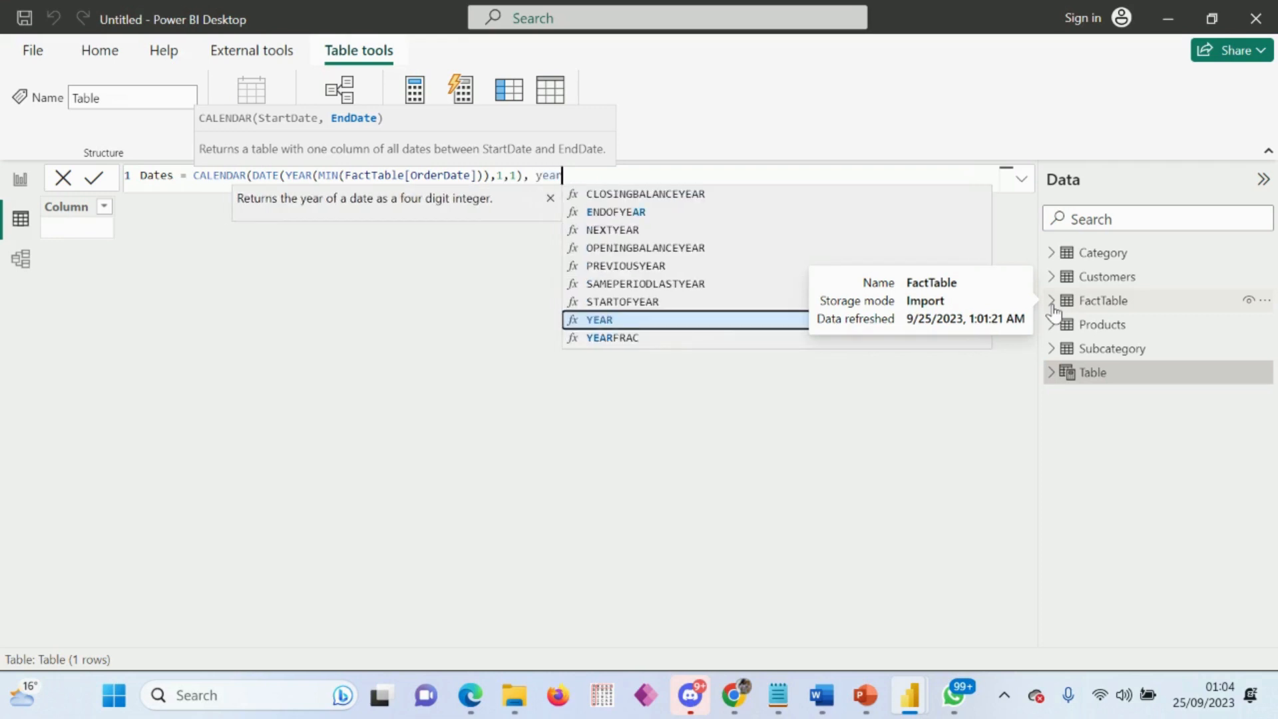
{"action": "left_click", "coordinate": [628, 319]}
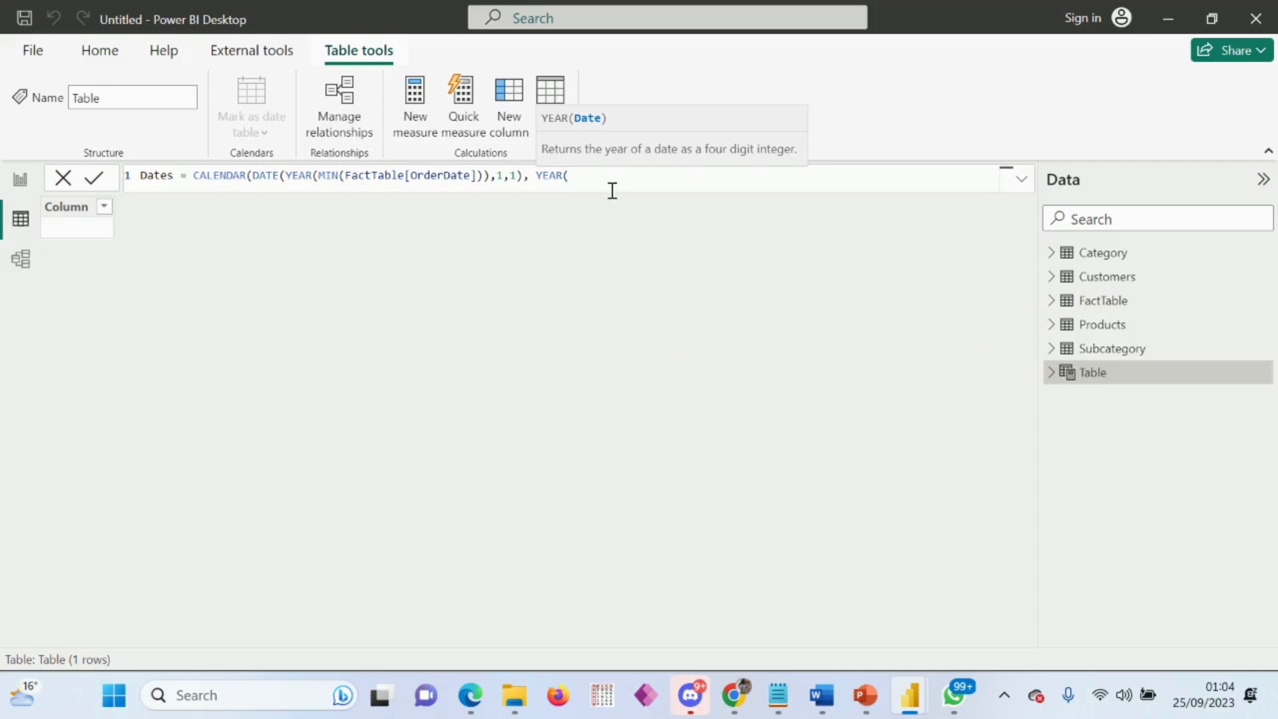
{"action": "key", "text": "BackSpace"}
{"action": "key", "text": "BackSpace"}
{"action": "key", "text": "BackSpace"}
{"action": "key", "text": "BackSpace"}
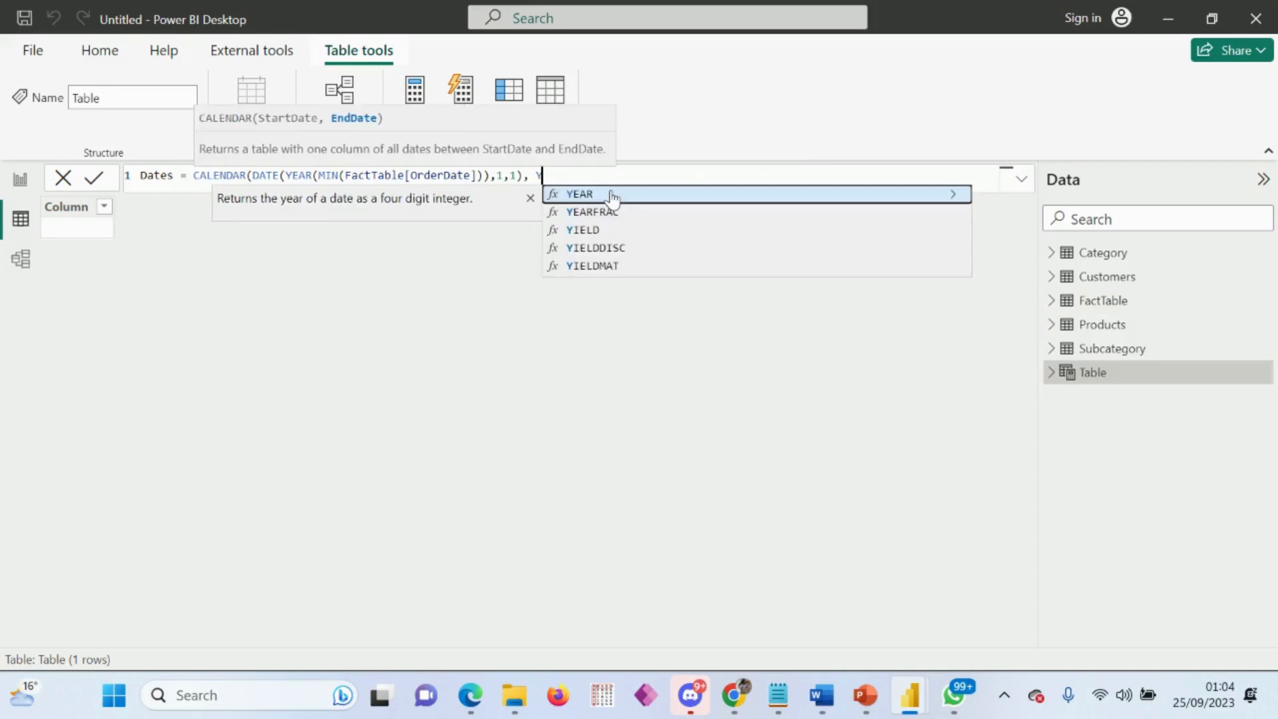
{"action": "key", "text": "BackSpace"}
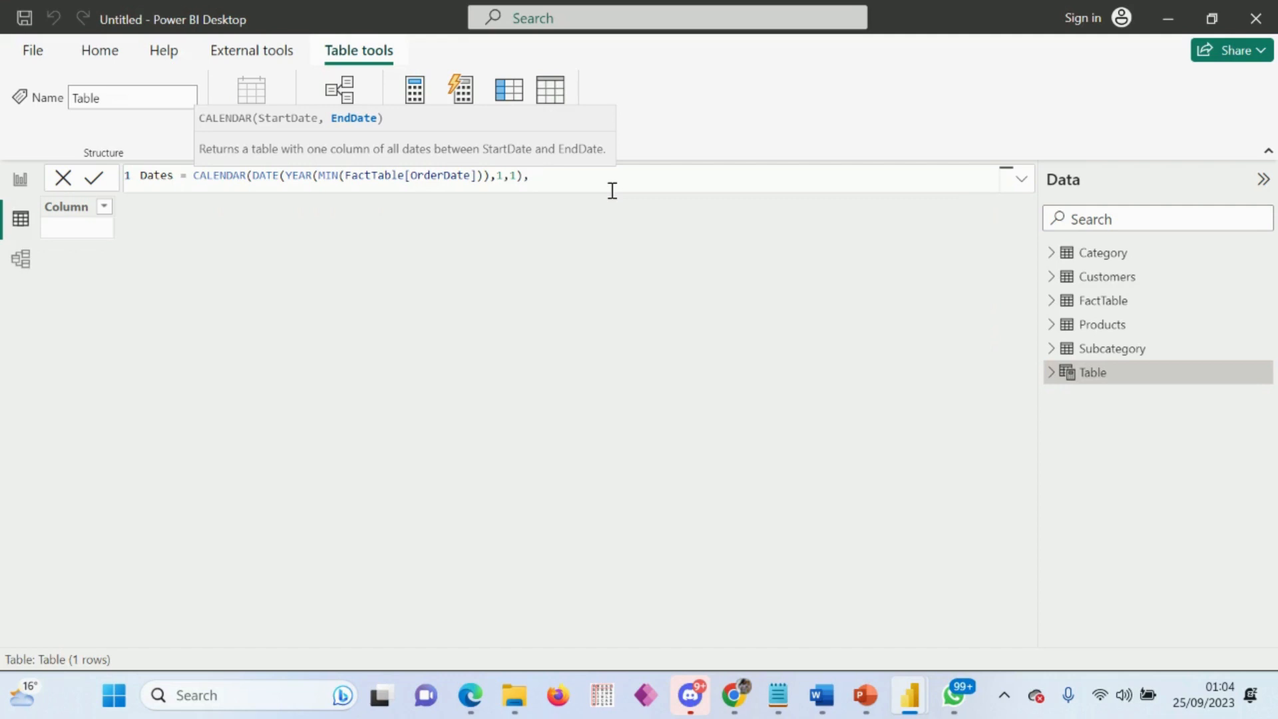
Step: Begin the CALENDAR end date with nested DATE, YEAR and MAX functions
{"action": "type", "text": "dat"}
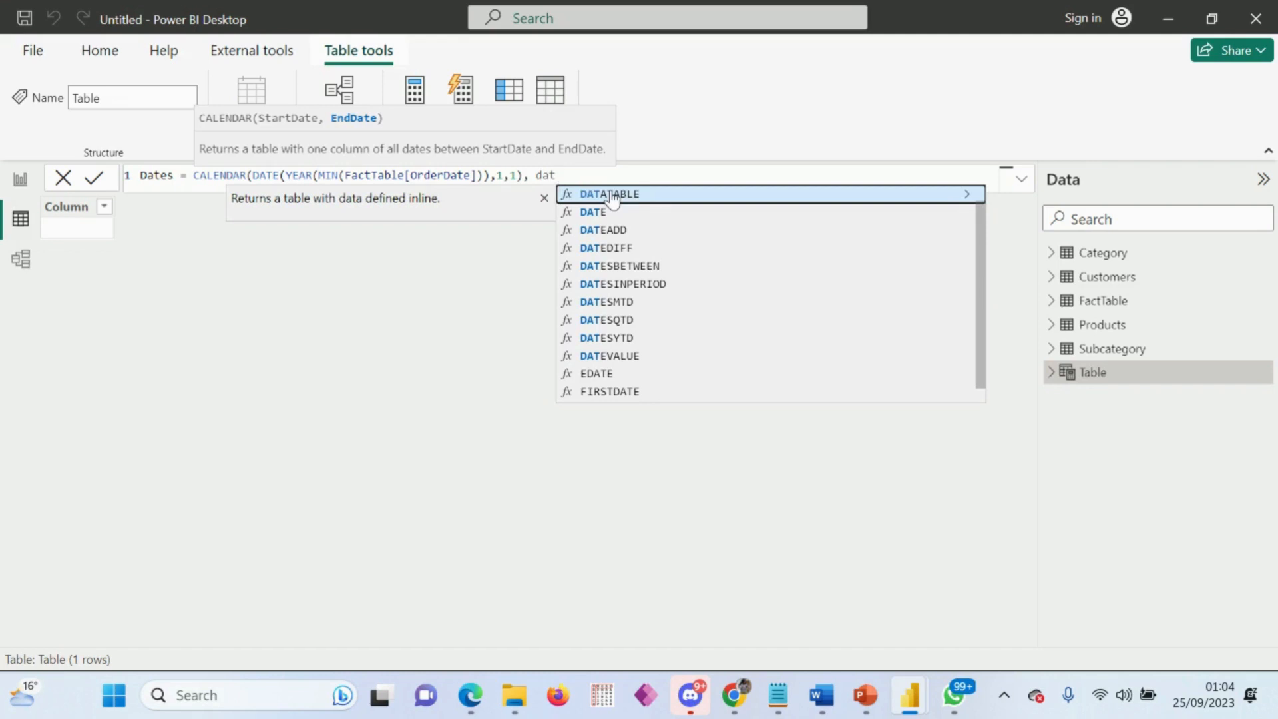
{"action": "left_click", "coordinate": [599, 213]}
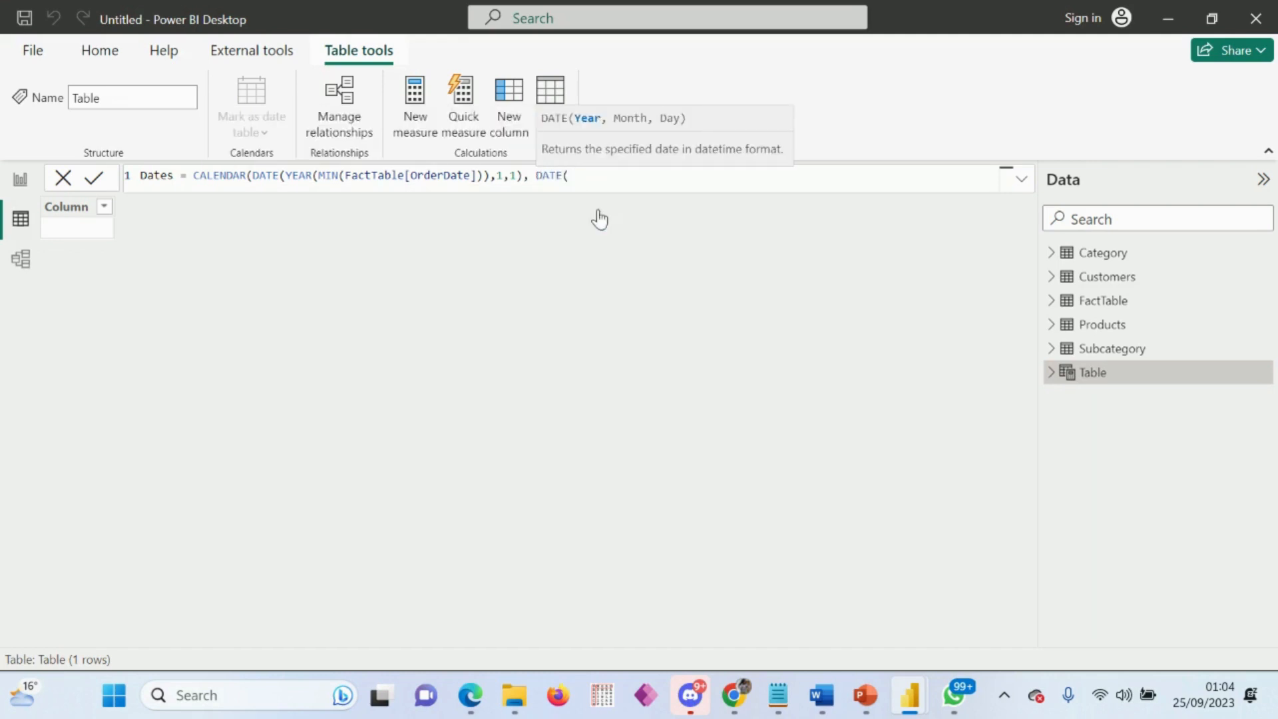
{"action": "type", "text": "yea"}
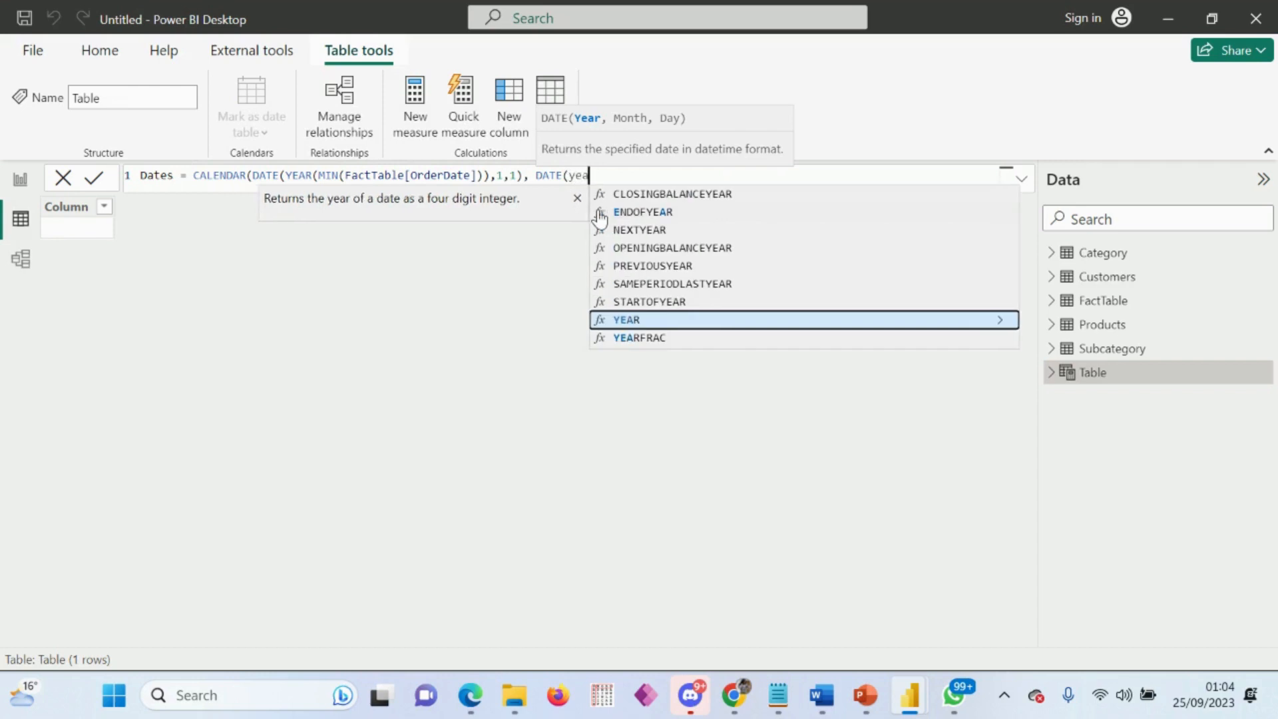
{"action": "left_click", "coordinate": [637, 320]}
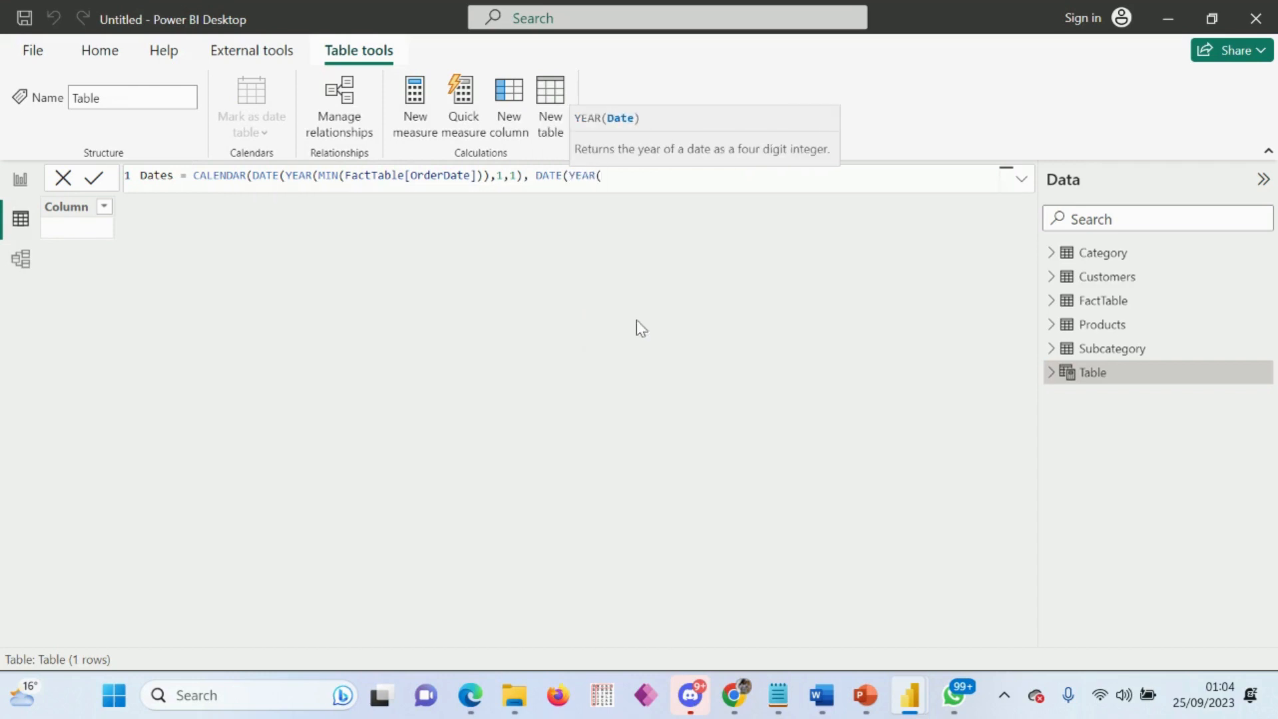
{"action": "type", "text": "max"}
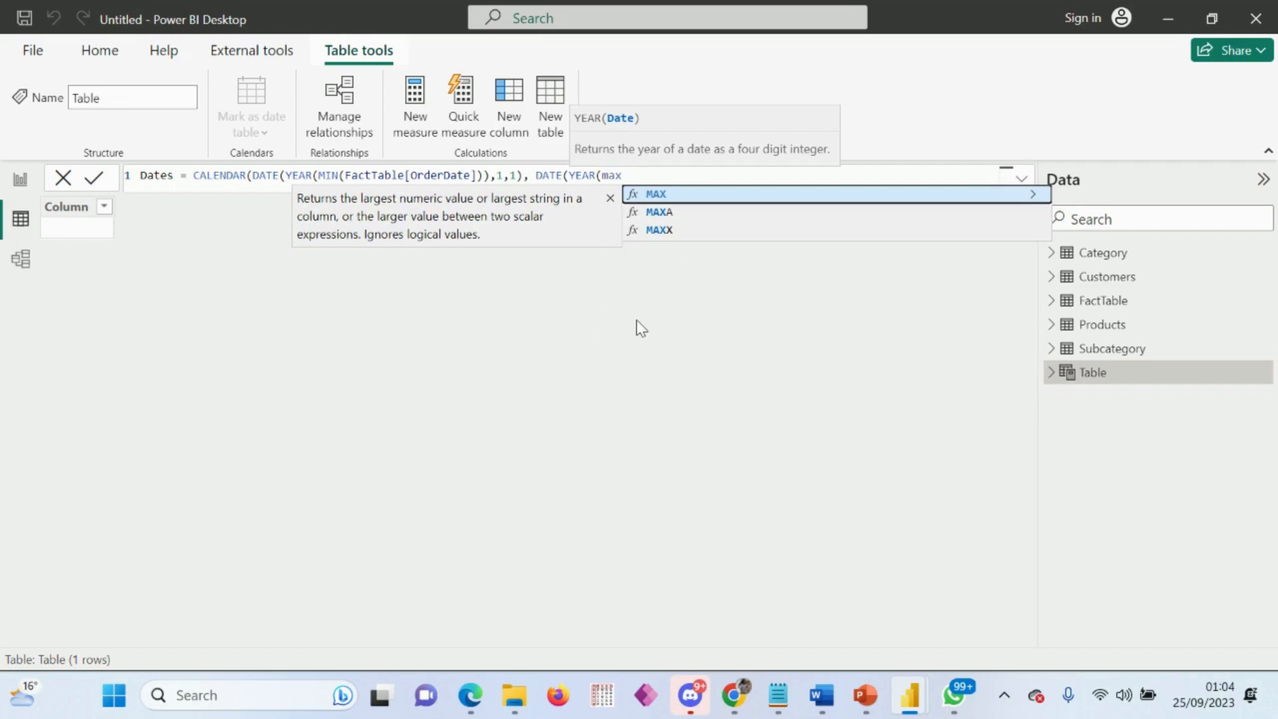
{"action": "left_click", "coordinate": [671, 197]}
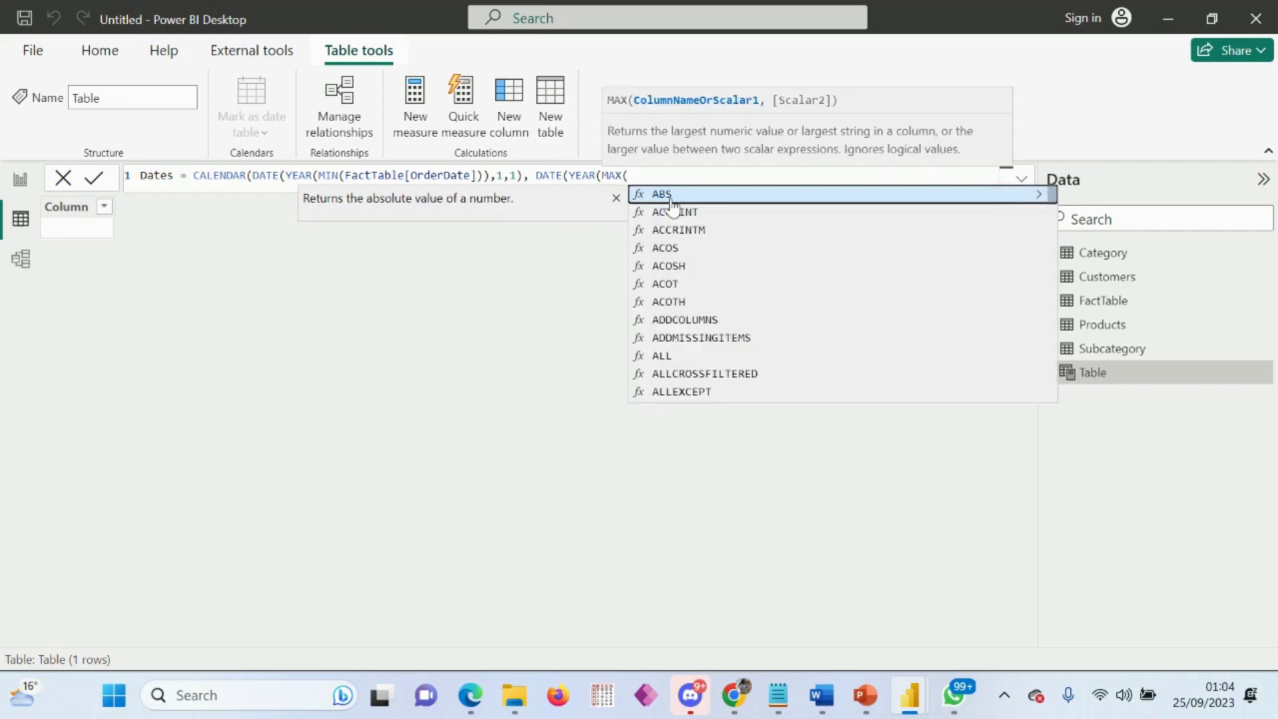
Step: Use FactTable[OrderDate] as the MAX argument, closing both the MAX and YEAR functions
{"action": "type", "text": "fact"}
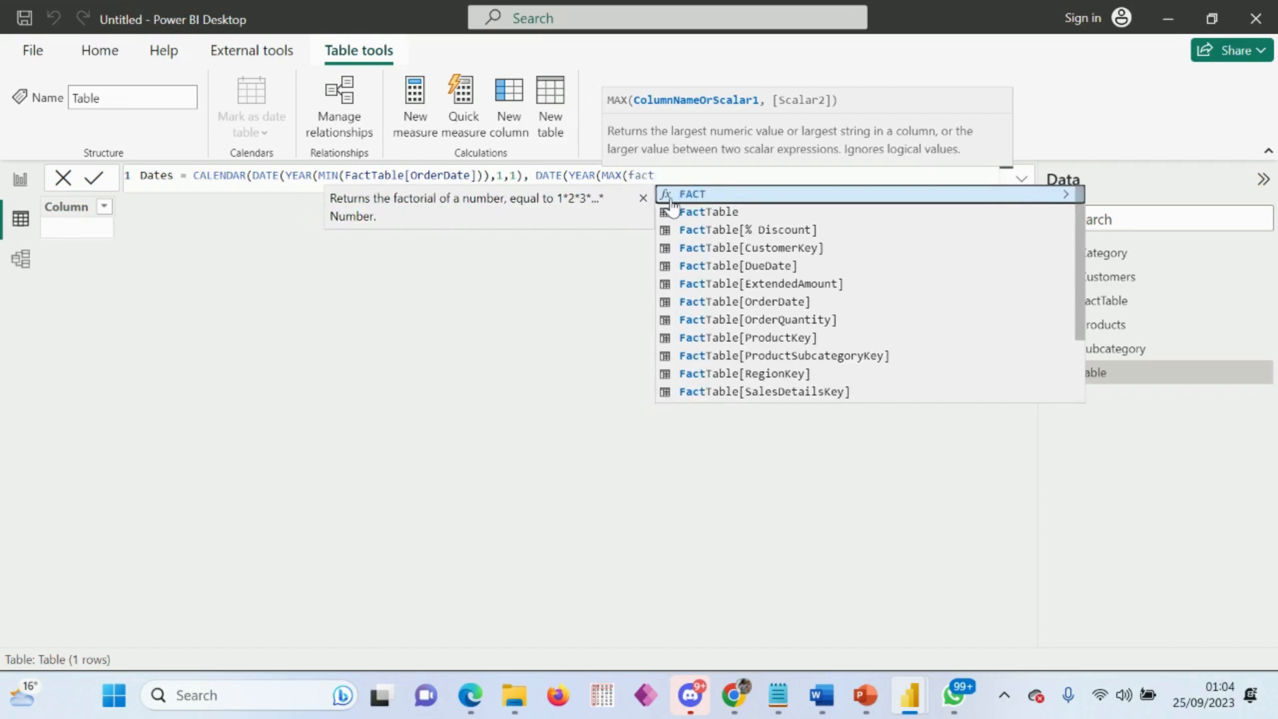
{"action": "key", "text": "Down"}
{"action": "key", "text": "Down"}
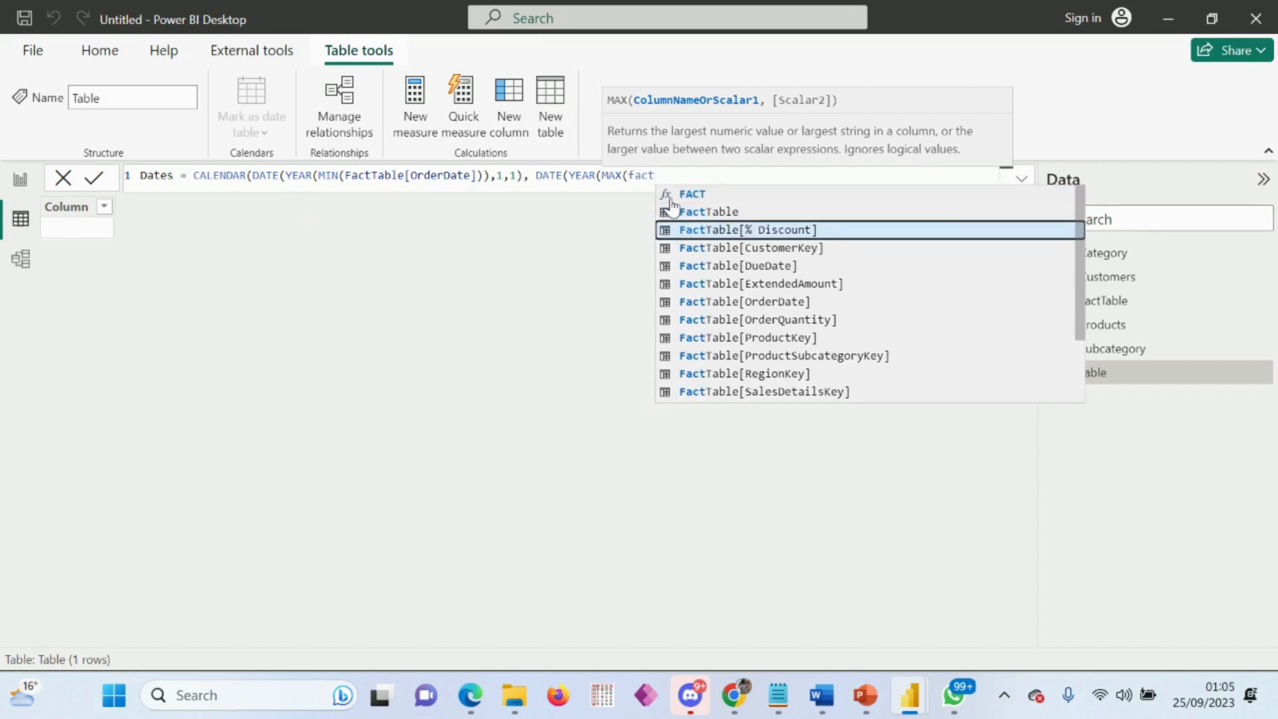
{"action": "key", "text": "Down"}
{"action": "key", "text": "Down"}
{"action": "key", "text": "Down"}
{"action": "key", "text": "Down"}
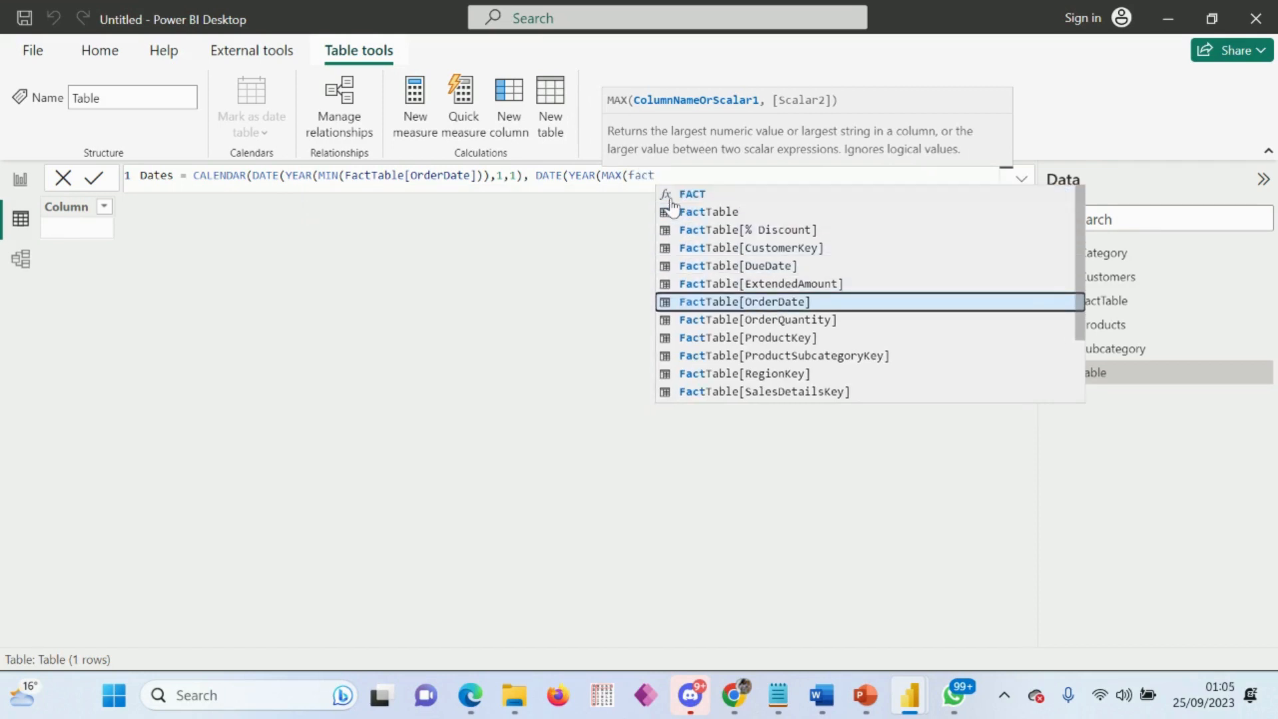
{"action": "key", "text": "Tab"}
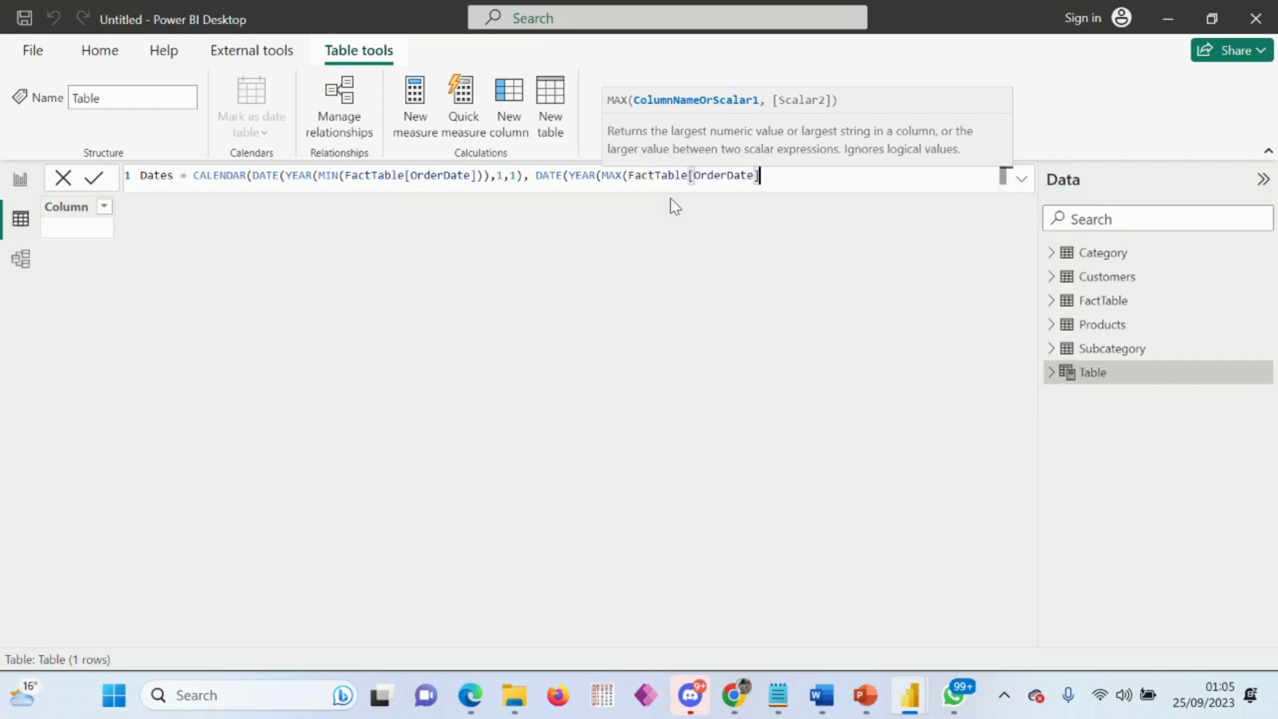
{"action": "type", "text": ")"}
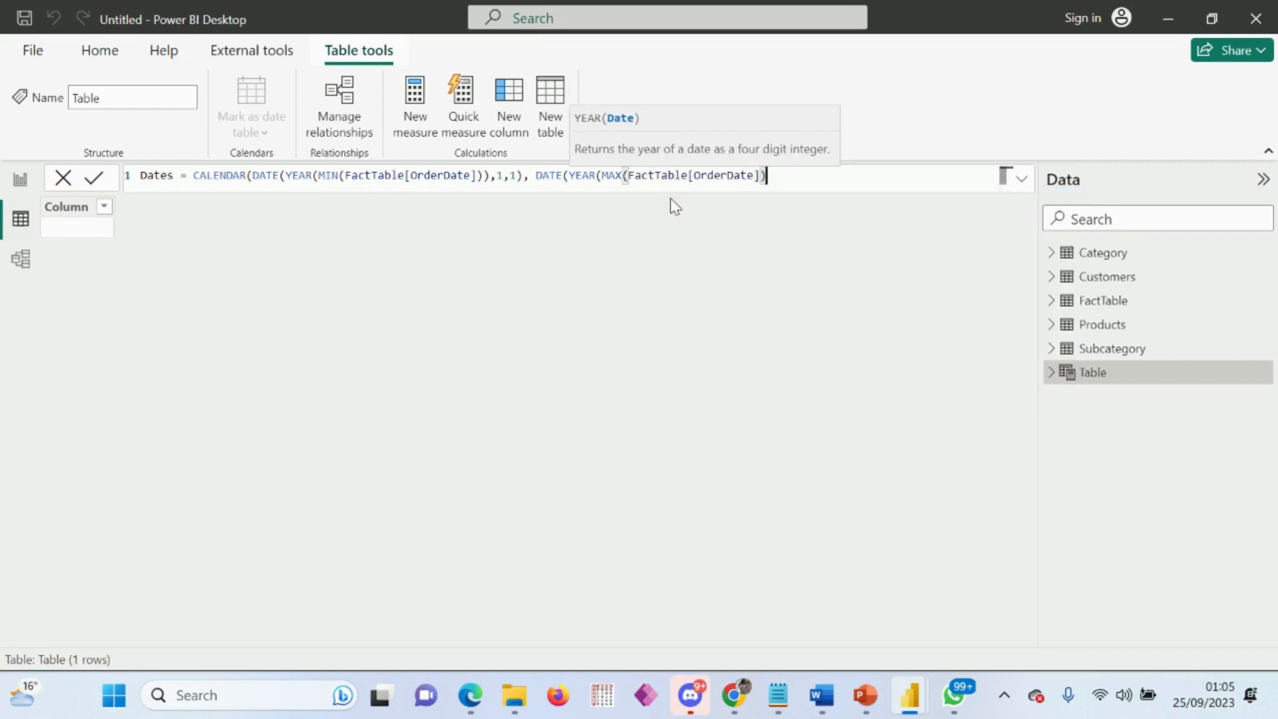
{"action": "type", "text": ")"}
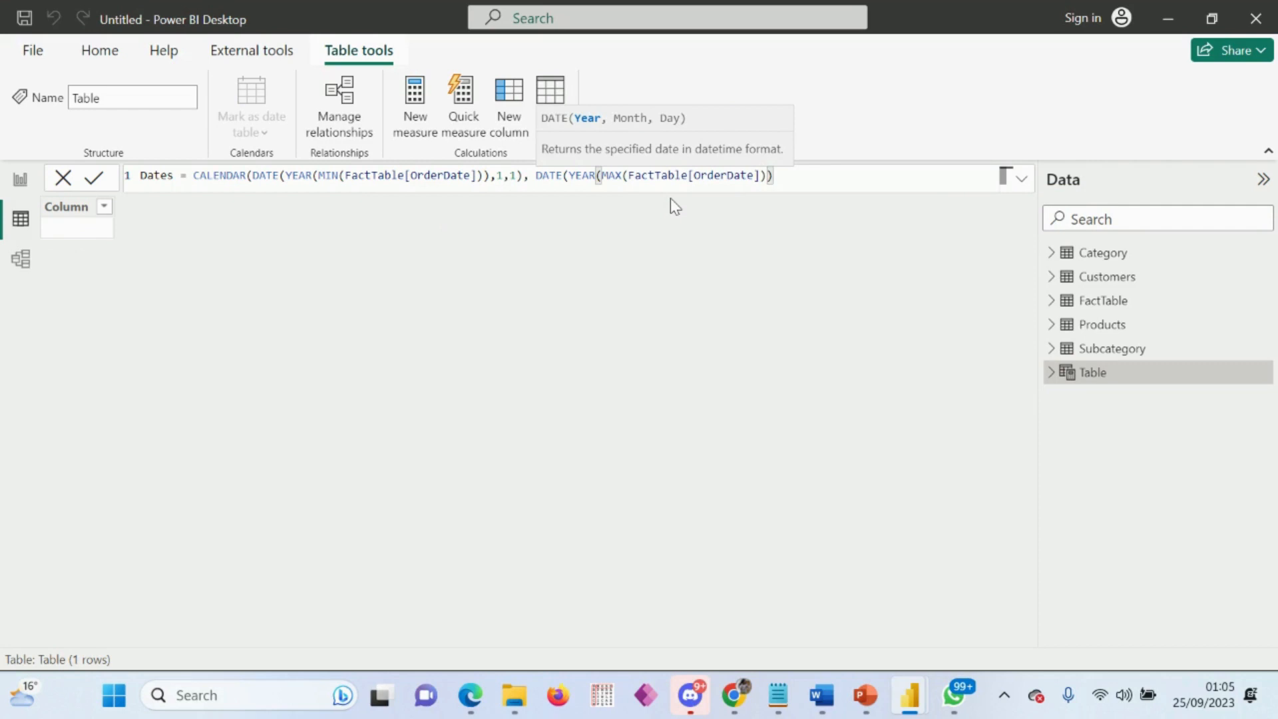
{"action": "type", "text": ","}
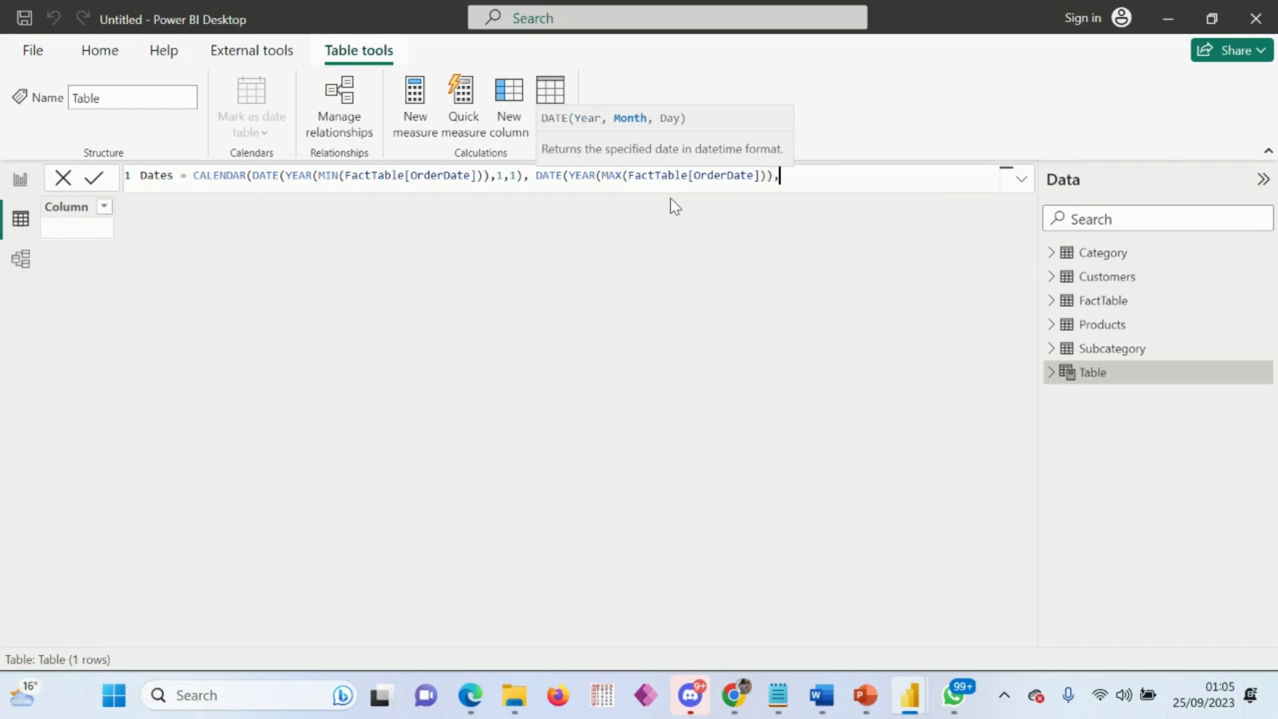
{"action": "type", "text": "12,31"}
Step: Complete the end date with month 12 and day 31, close the CALENDAR function and commit the Dates table formula
{"action": "type", "text": ")"}
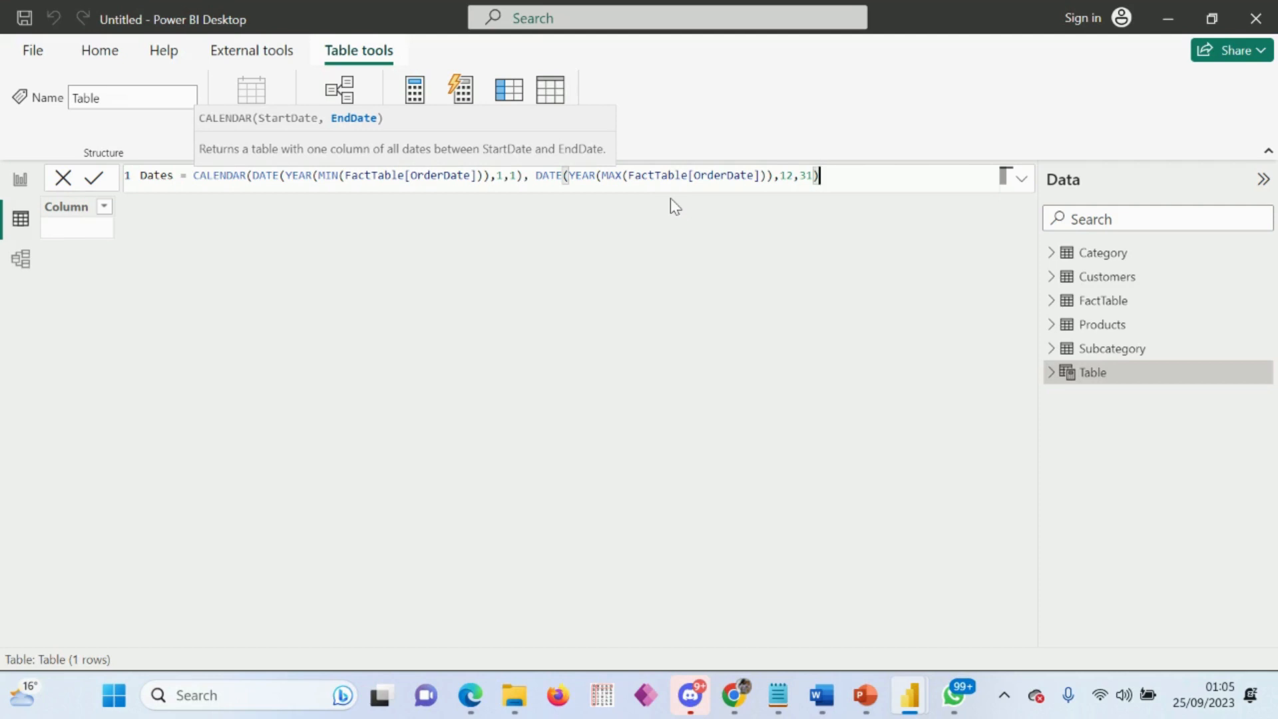
{"action": "type", "text": ")"}
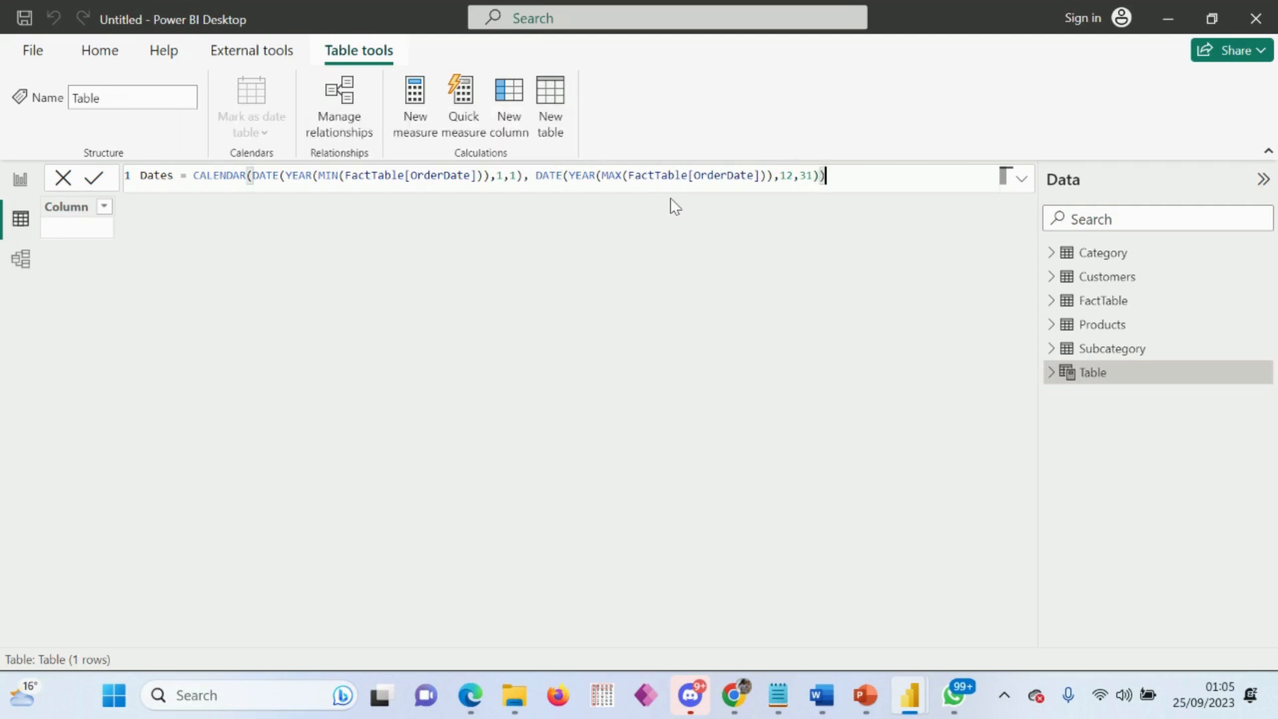
{"action": "key", "text": "Return"}
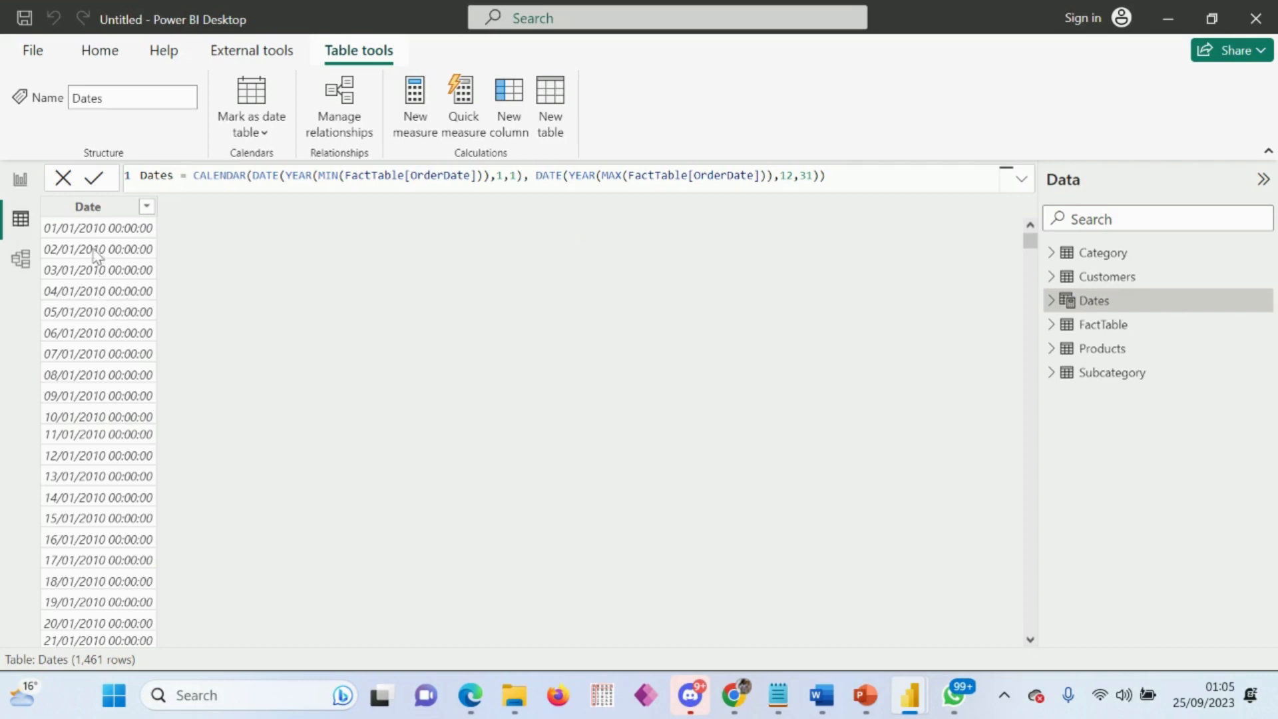
Step: Format the Date column of the Dates table as Short Date
{"action": "left_click", "coordinate": [115, 209]}
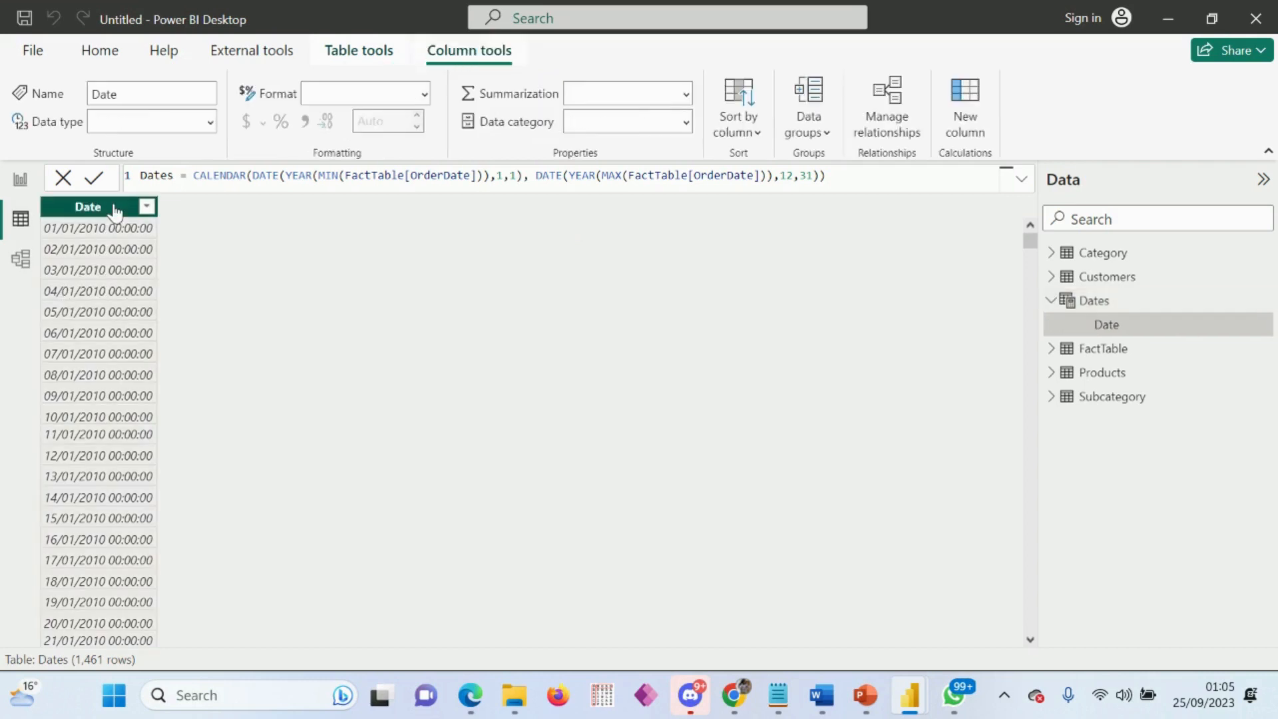
{"action": "left_click", "coordinate": [422, 94]}
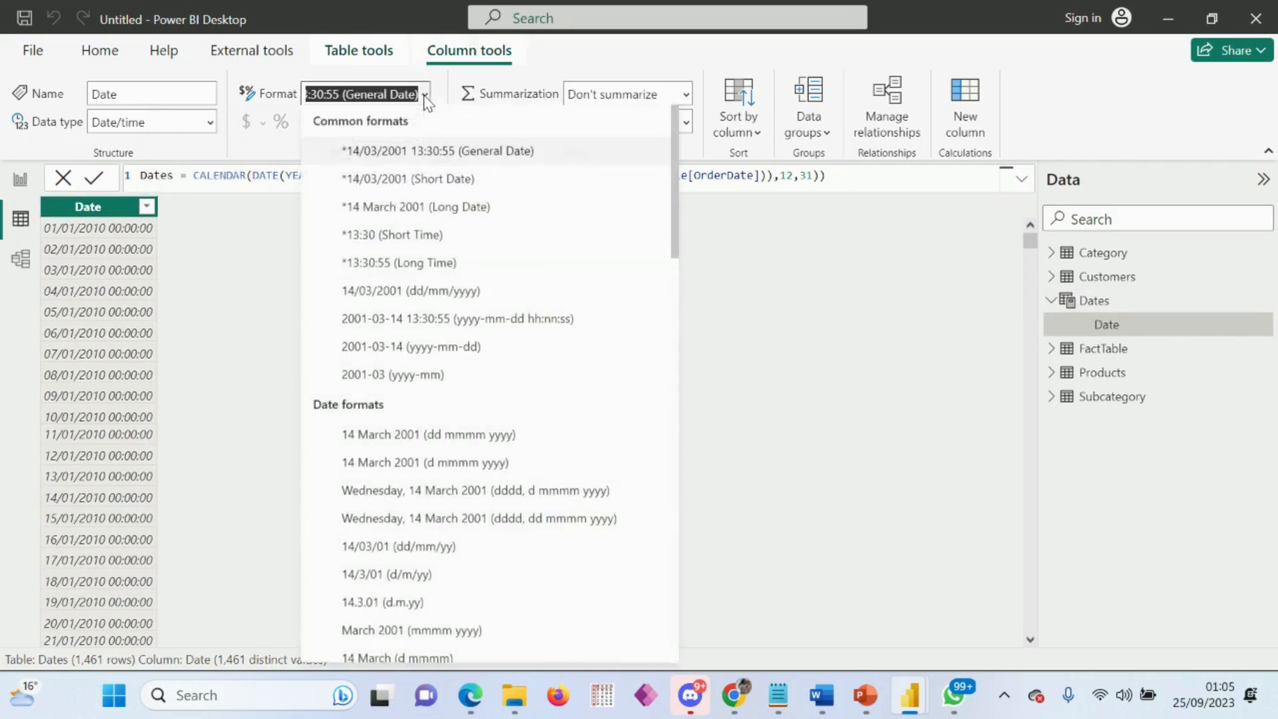
{"action": "left_click", "coordinate": [422, 181]}
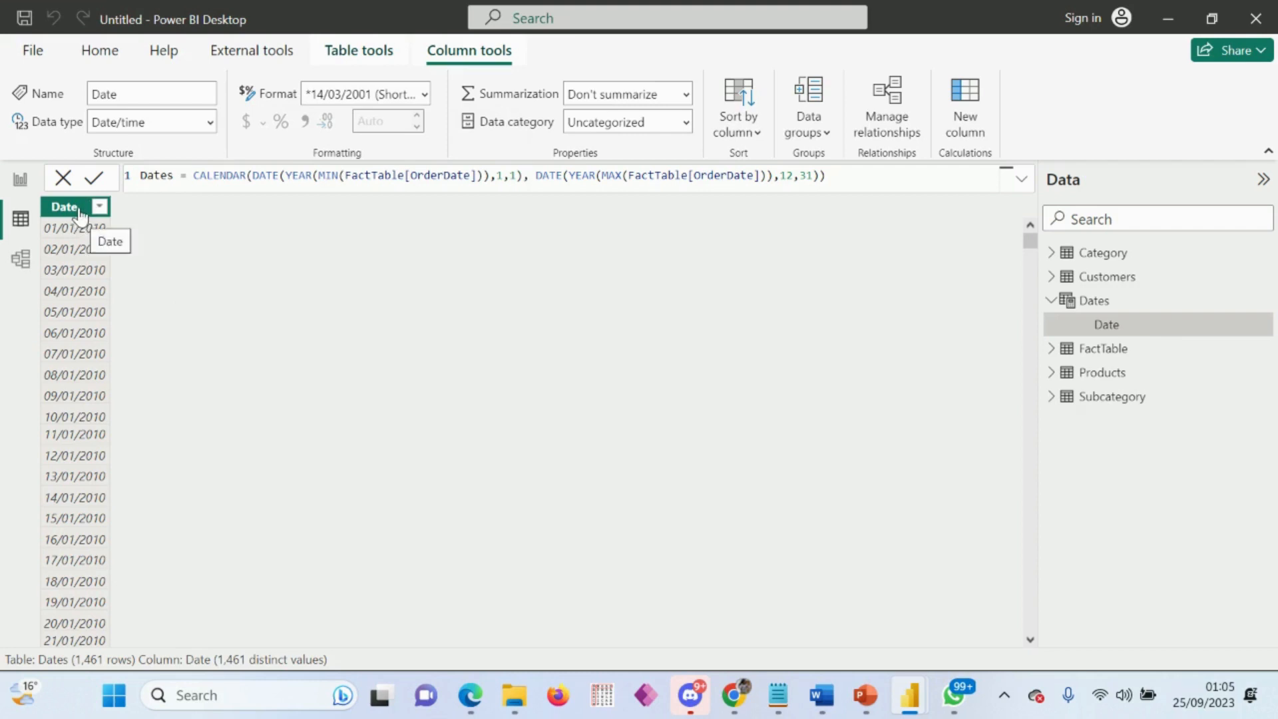
Step: Add a calculated column named Quarter to the Dates table and begin its formula with the FORMAT function
{"action": "left_click", "coordinate": [965, 108]}
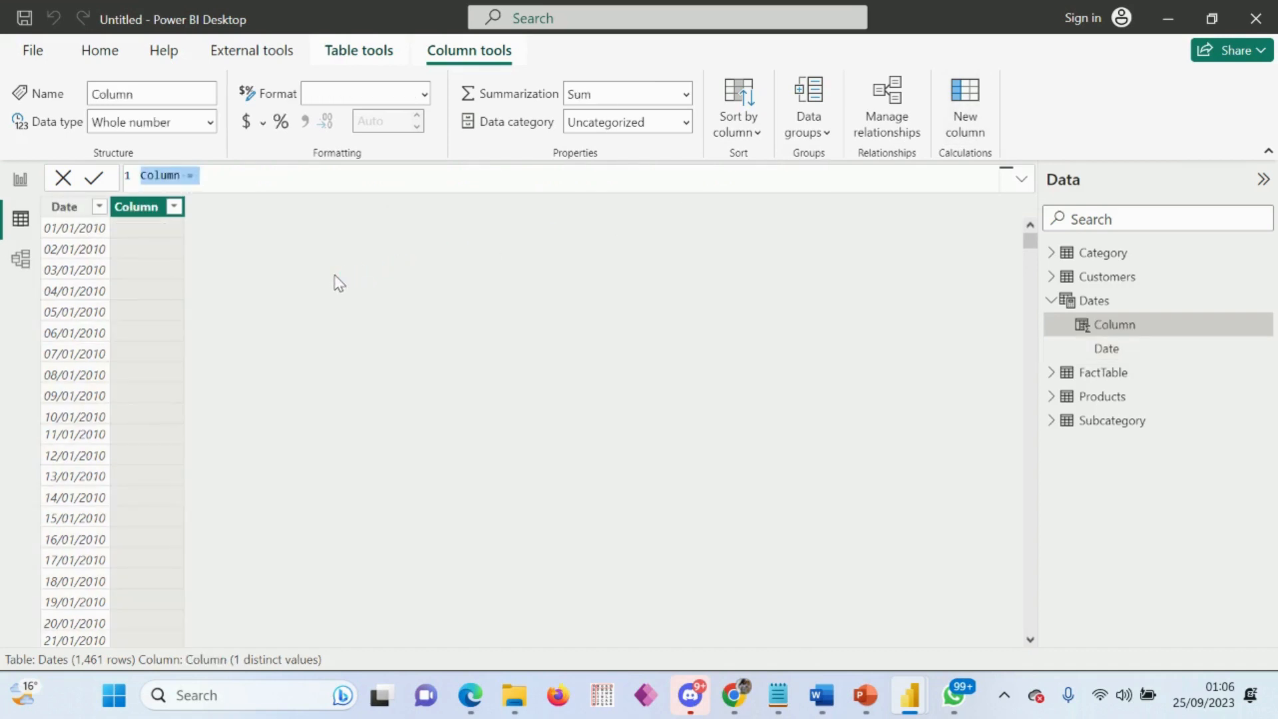
{"action": "type", "text": "Qua"}
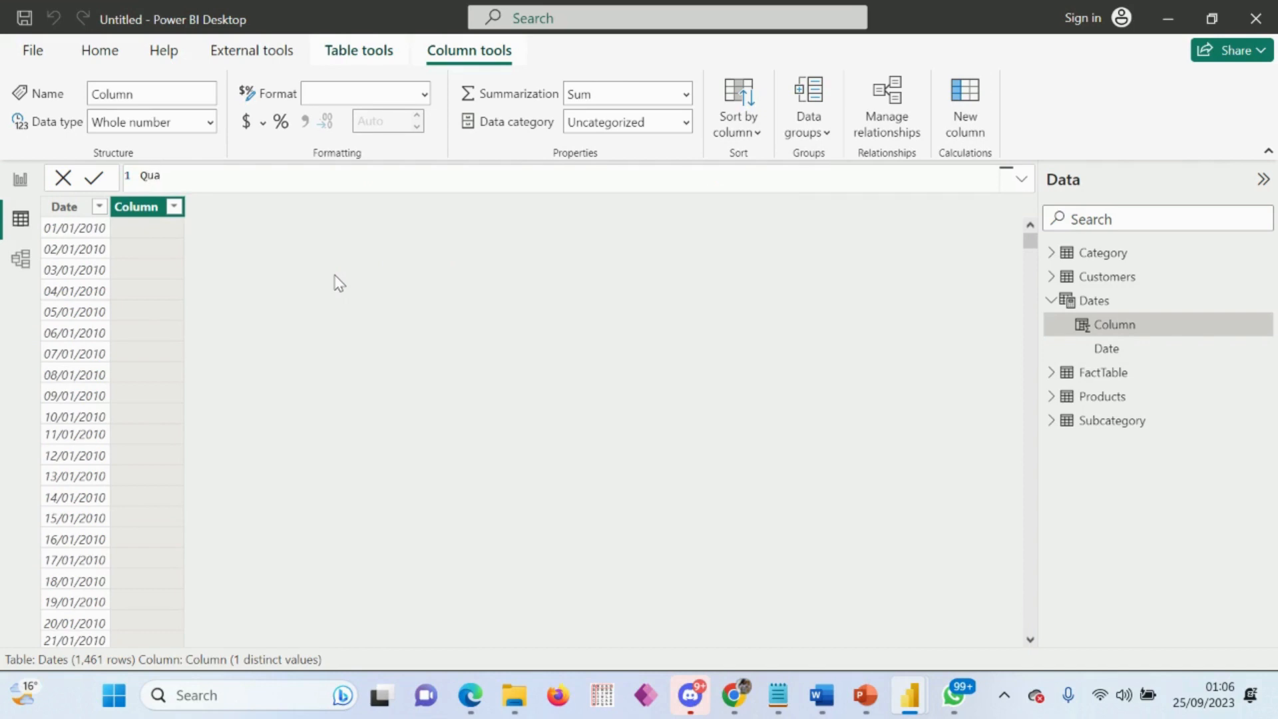
{"action": "type", "text": "rter ="}
{"action": "type", "text": " qua"}
{"action": "key", "text": "BackSpace"}
{"action": "key", "text": "BackSpace"}
{"action": "key", "text": "BackSpace"}
{"action": "key", "text": "BackSpace"}
{"action": "type", "text": "form"}
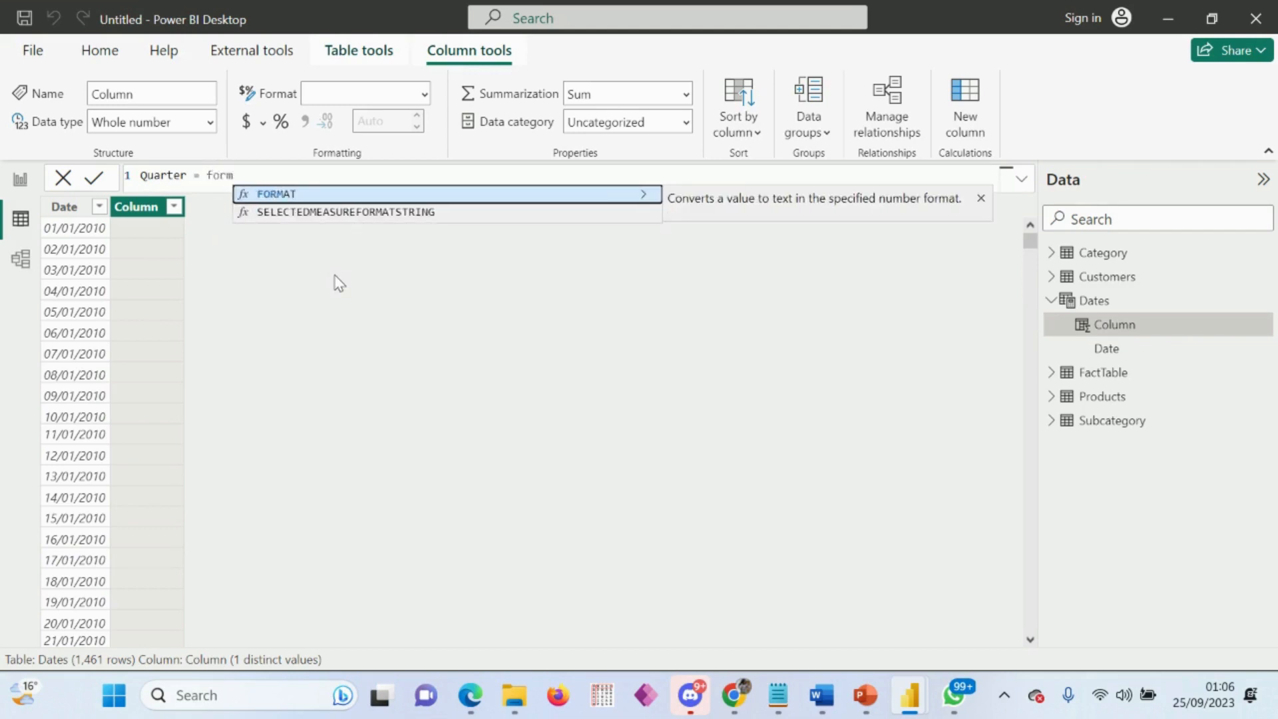
{"action": "left_click", "coordinate": [294, 193]}
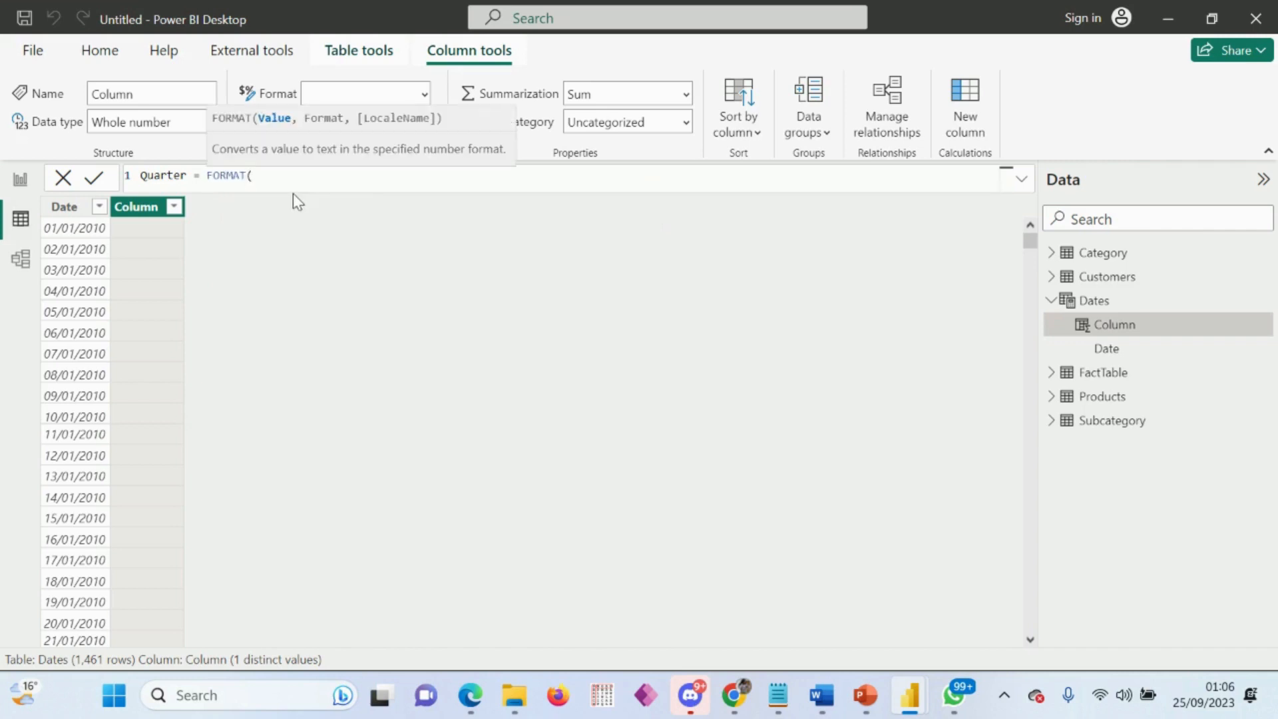
Step: Complete the Quarter formula with Dates[Date] as the value and "\QQ" as the format, and commit it
{"action": "type", "text": "dates"}
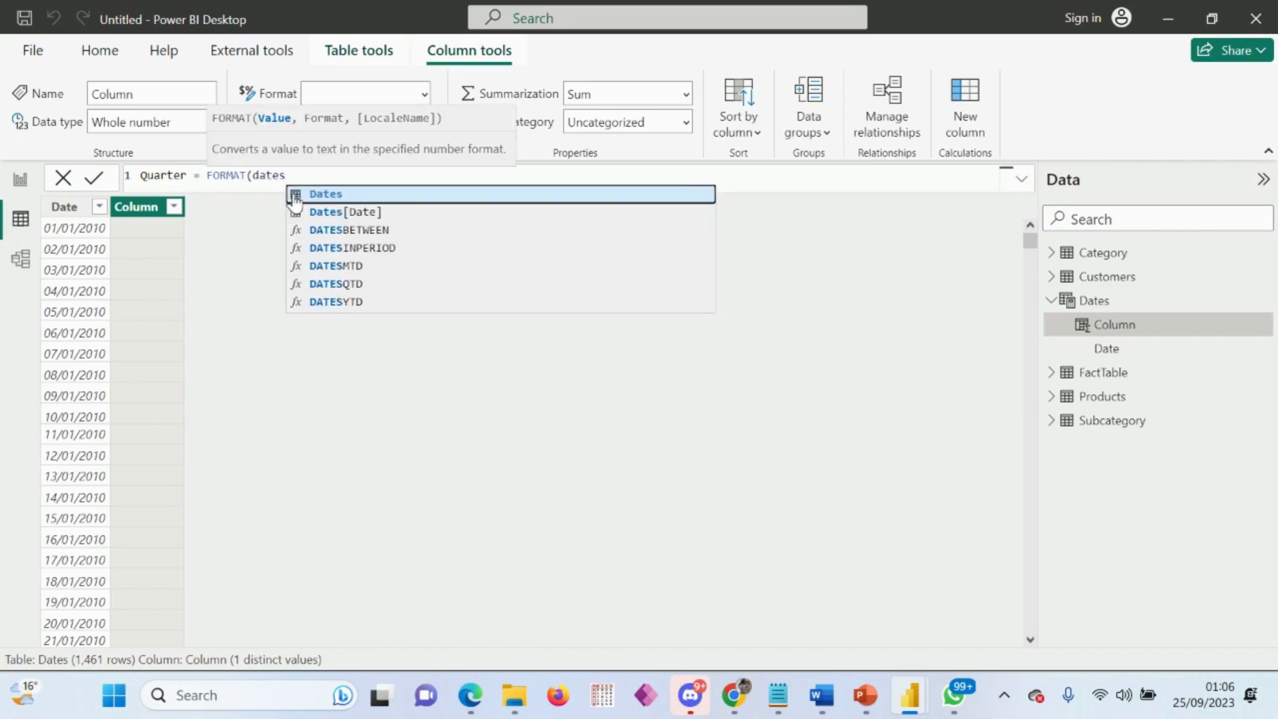
{"action": "left_click", "coordinate": [321, 213]}
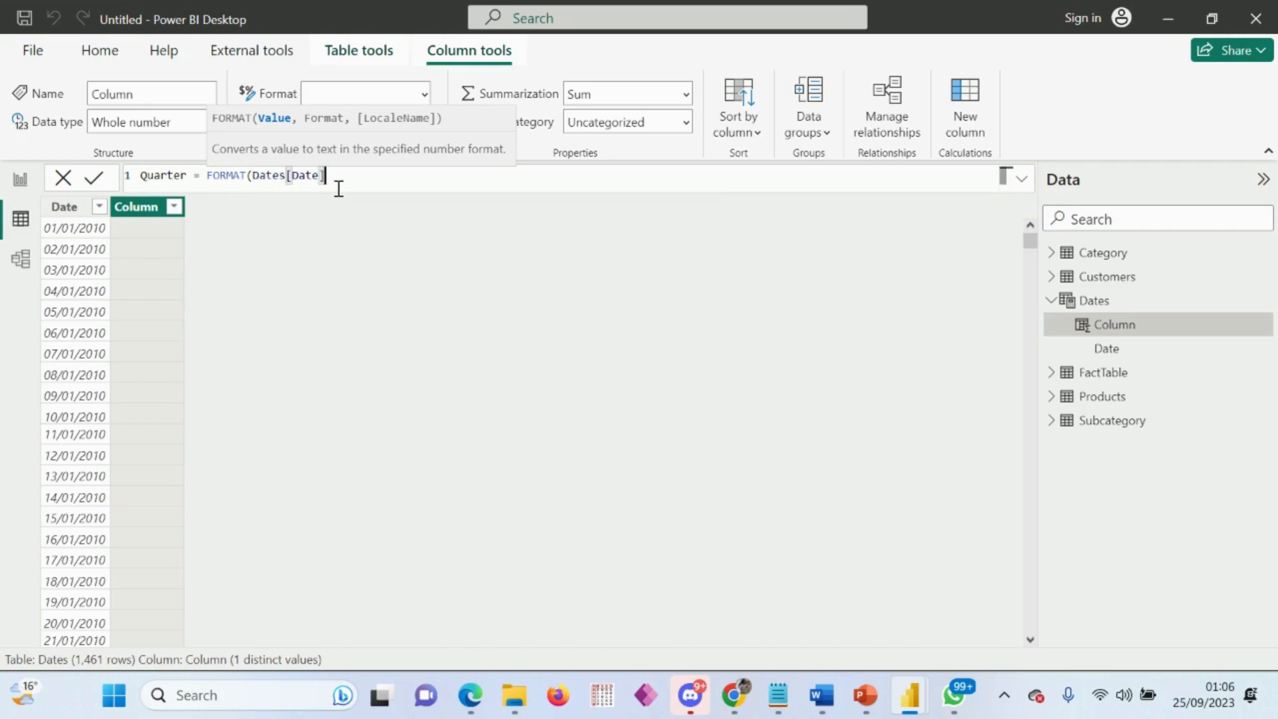
{"action": "type", "text": ", \"\\QQ\""}
{"action": "key", "text": "BackSpace"}
{"action": "type", "text": "\")"}
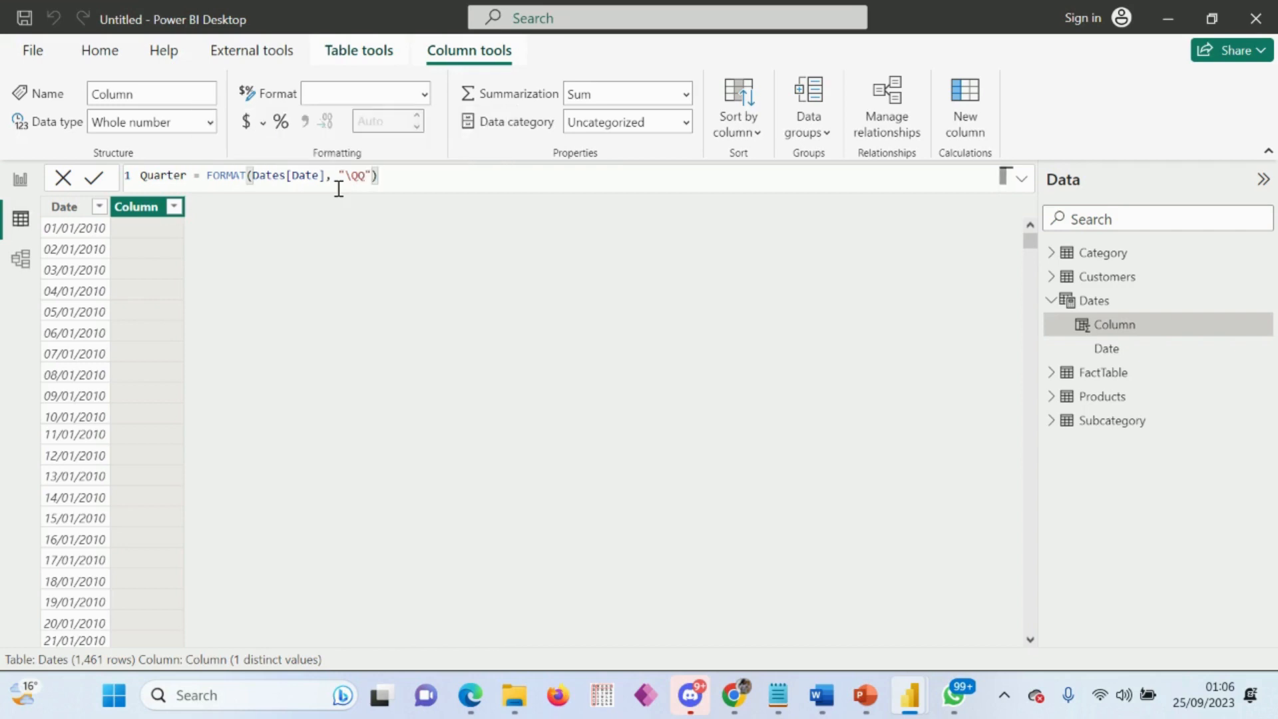
{"action": "key", "text": "Return"}
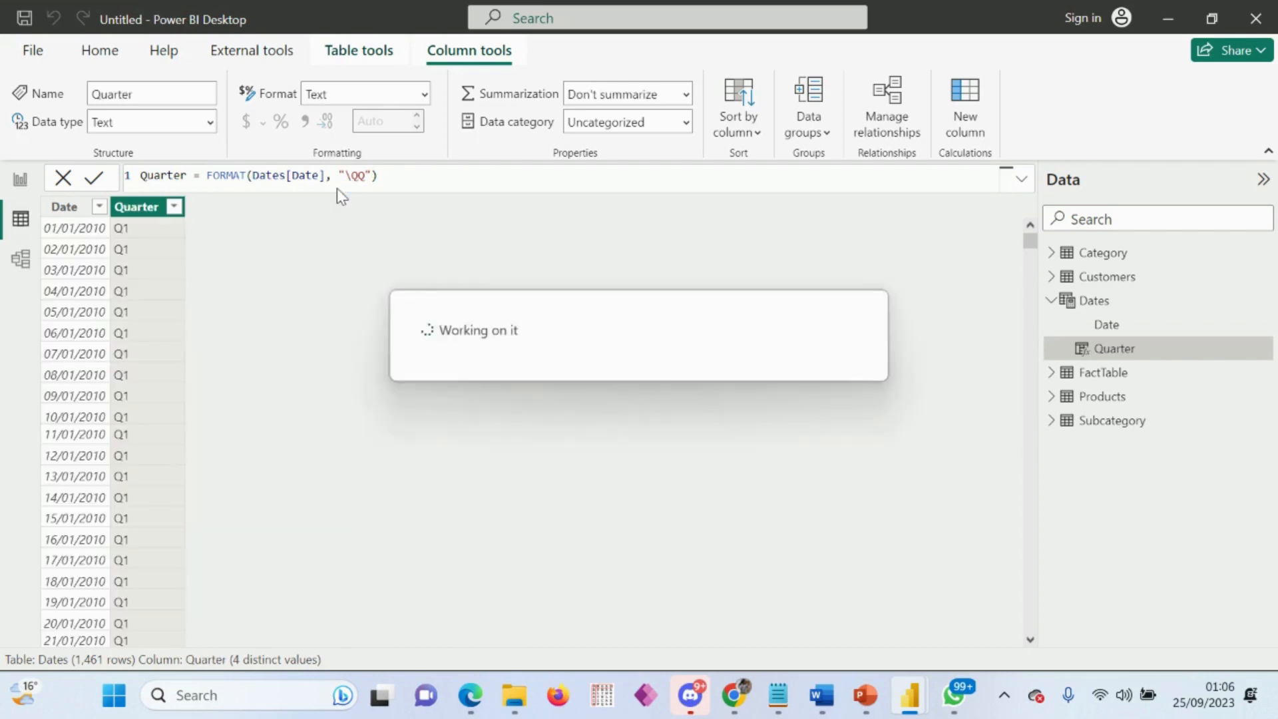
Step: Add a calculated column named MonthNumber to the Dates table with the formula MONTH(Dates[Date])
{"action": "left_click", "coordinate": [968, 119]}
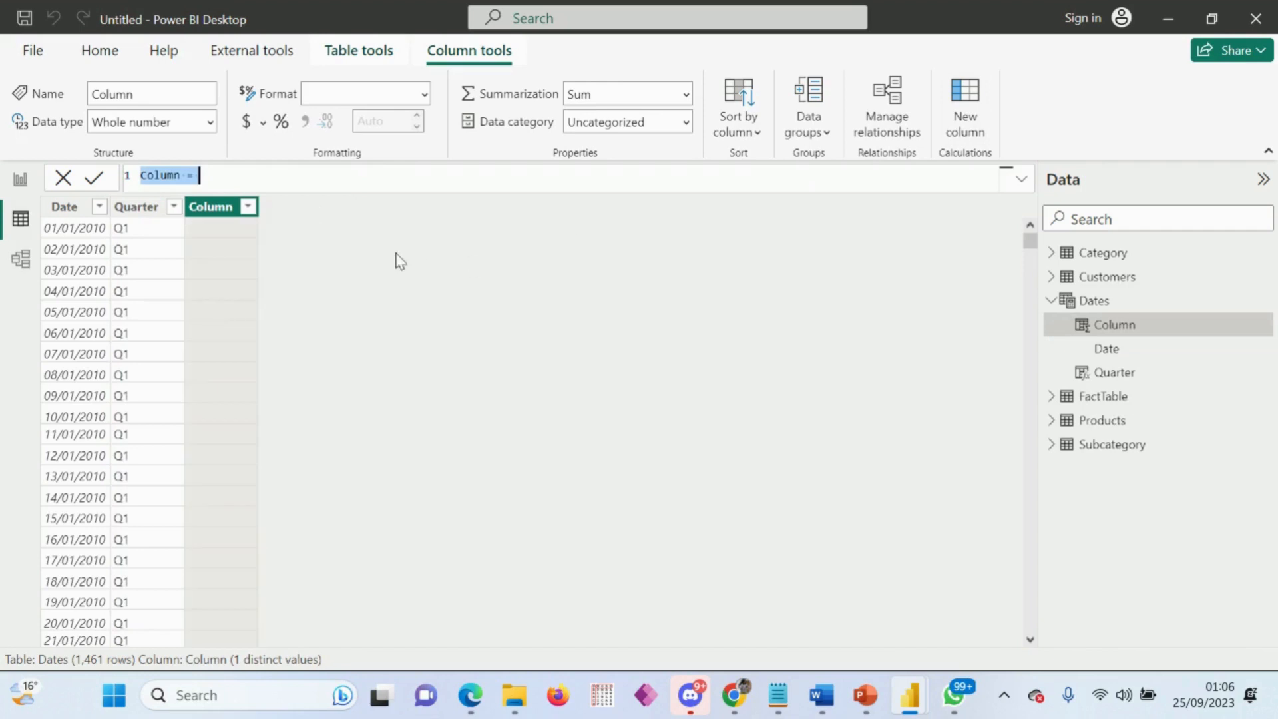
{"action": "type", "text": "Month"}
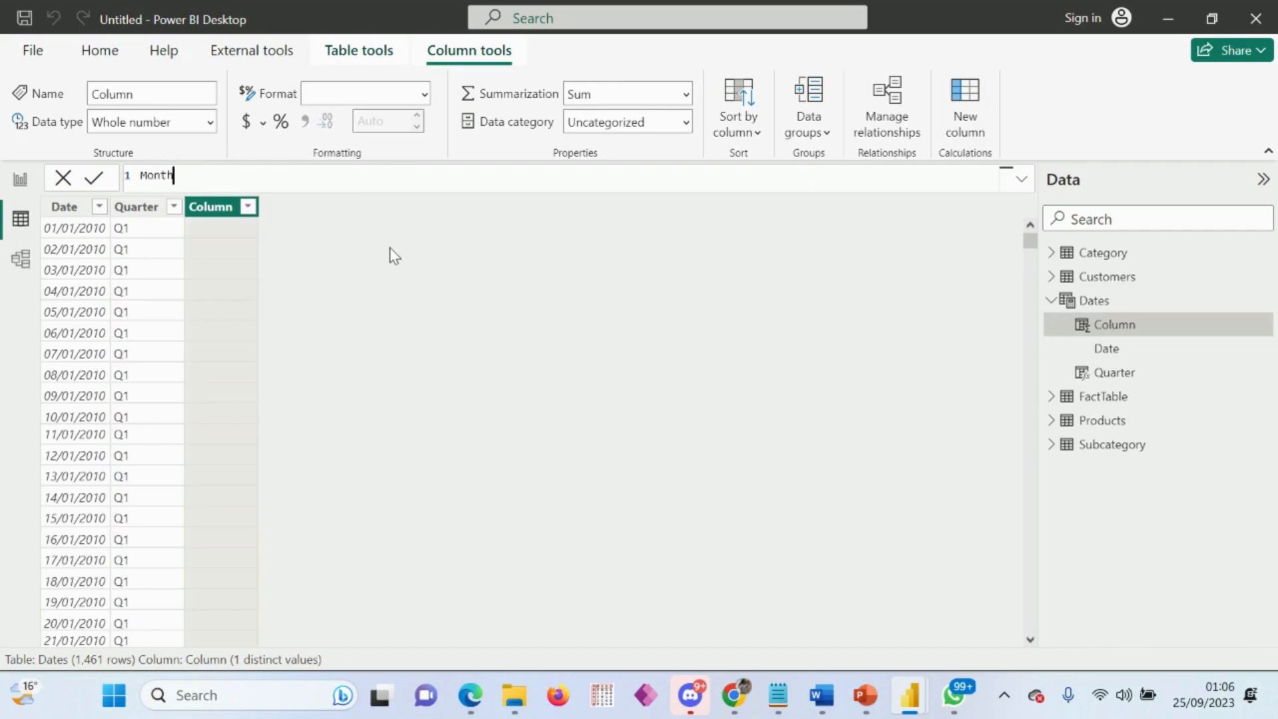
{"action": "type", "text": "Number"}
{"action": "type", "text": " ="}
{"action": "type", "text": " Month"}
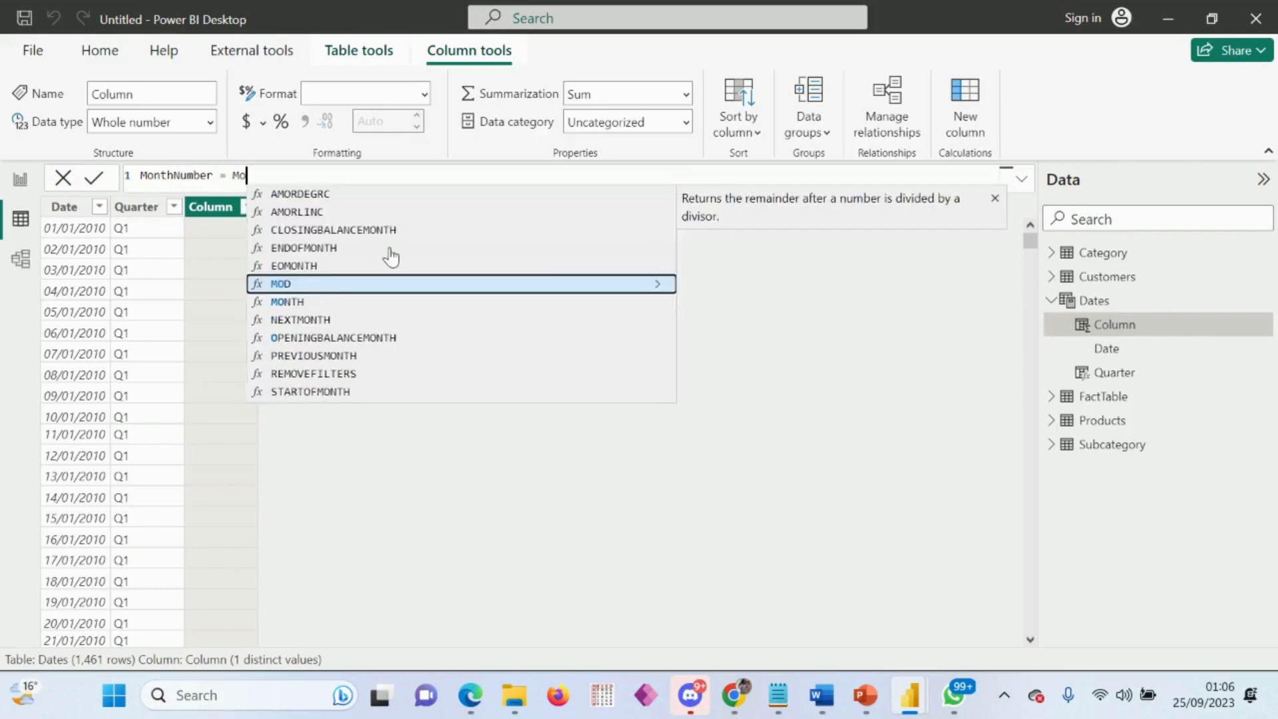
{"action": "left_click", "coordinate": [390, 248]}
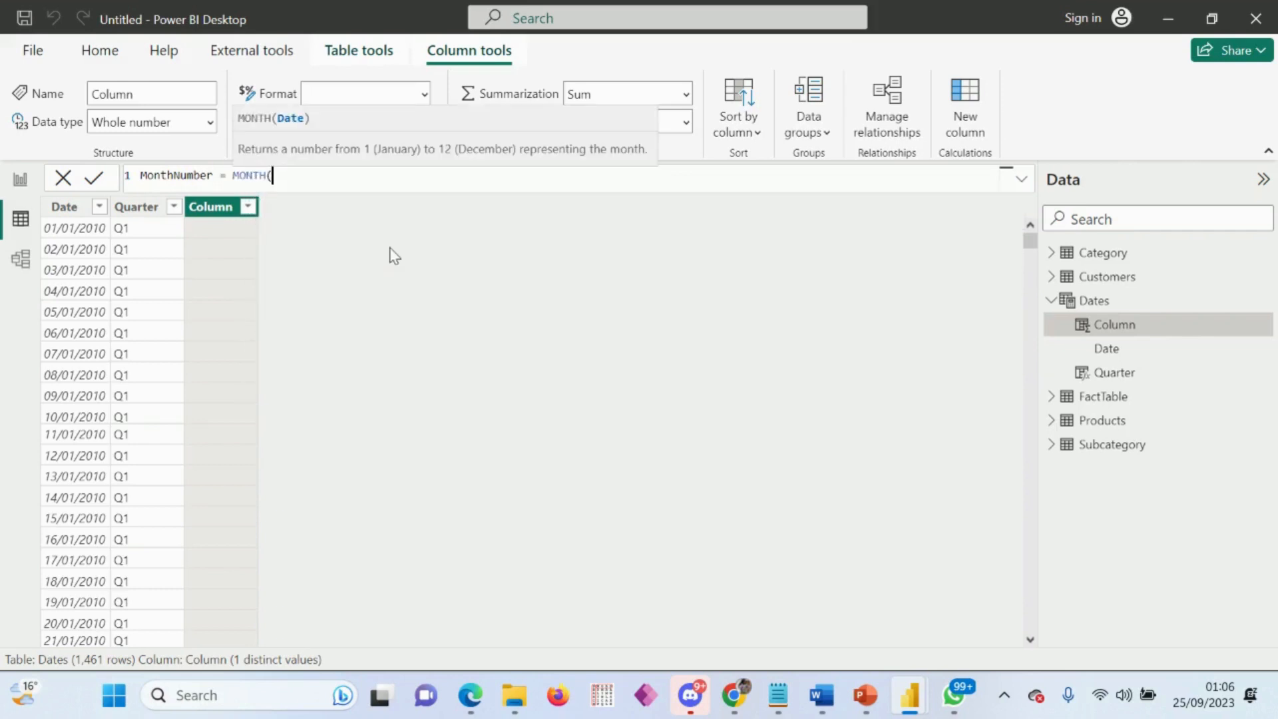
{"action": "type", "text": "date"}
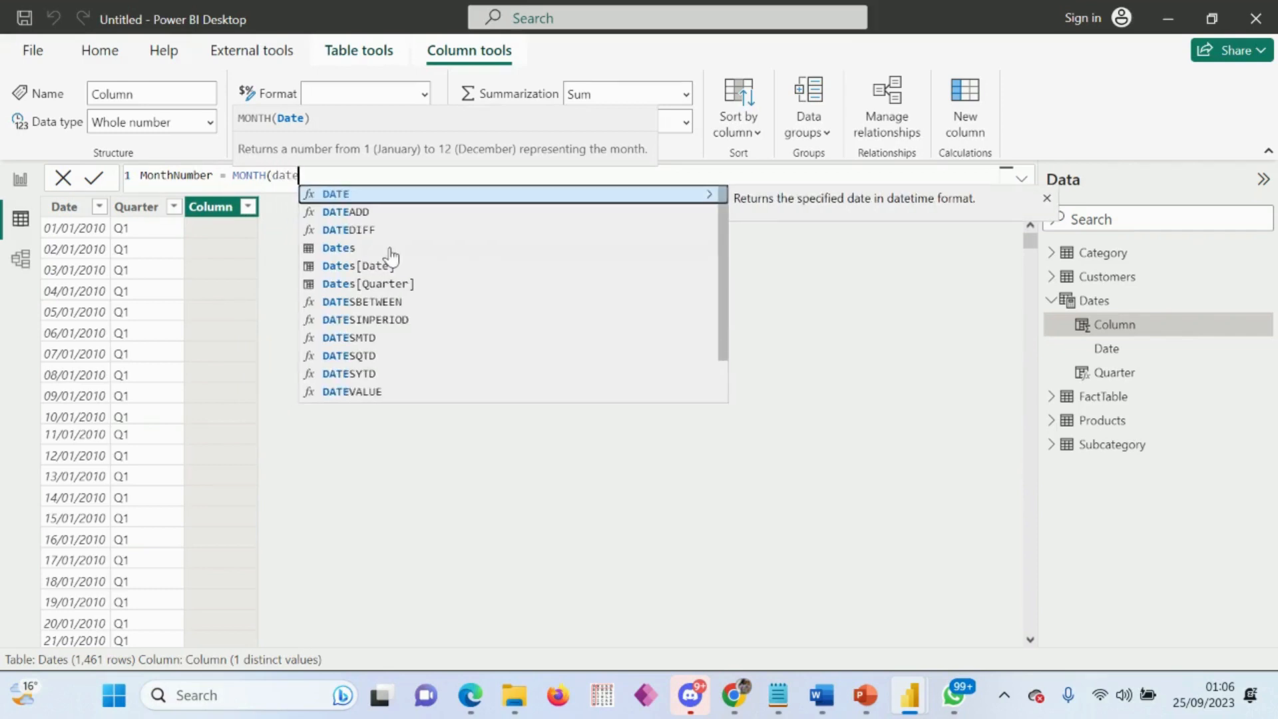
{"action": "left_click", "coordinate": [374, 267]}
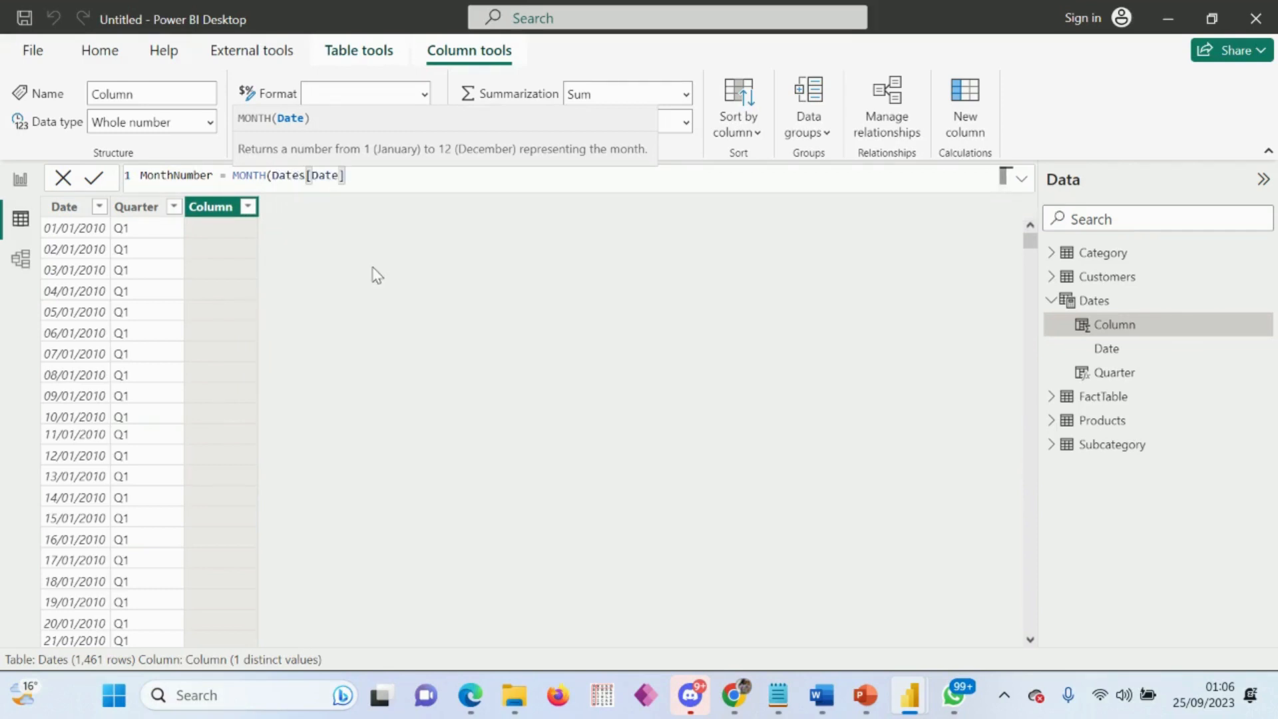
{"action": "type", "text": ")"}
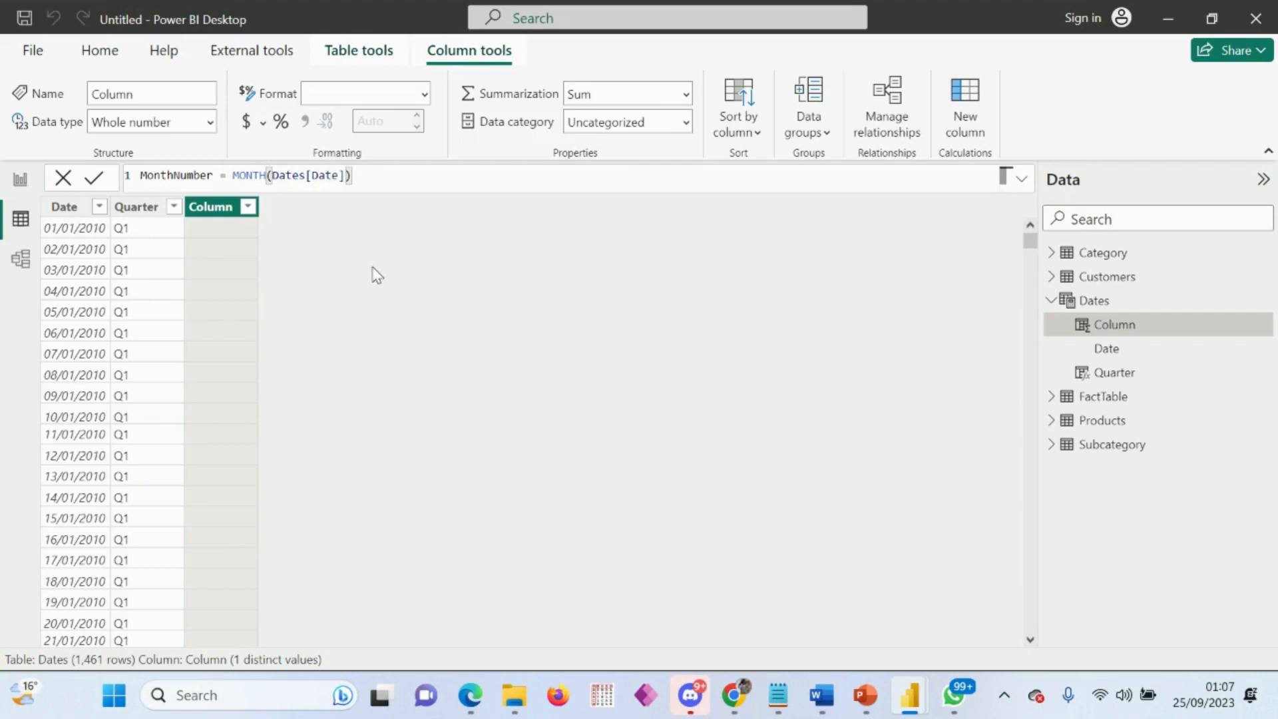
{"action": "key", "text": "Return"}
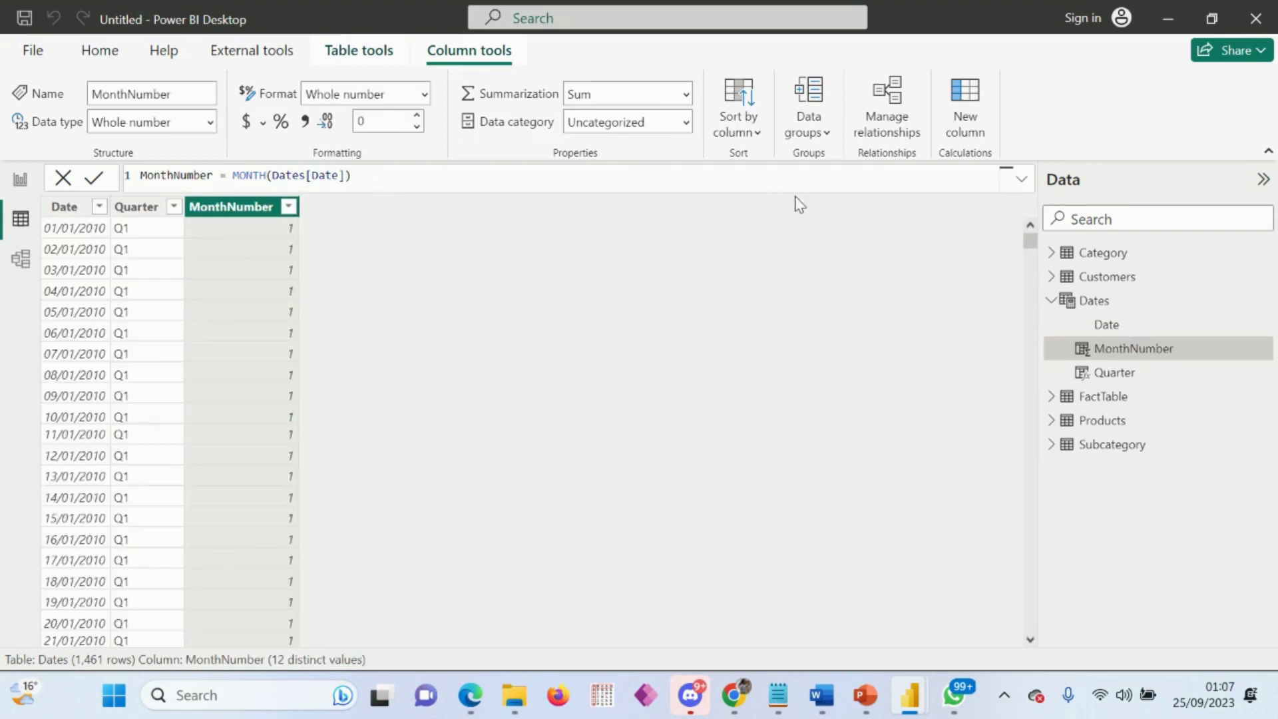
Step: Add another calculated column to the Dates table and name it MonthName in its formula
{"action": "left_click", "coordinate": [975, 120]}
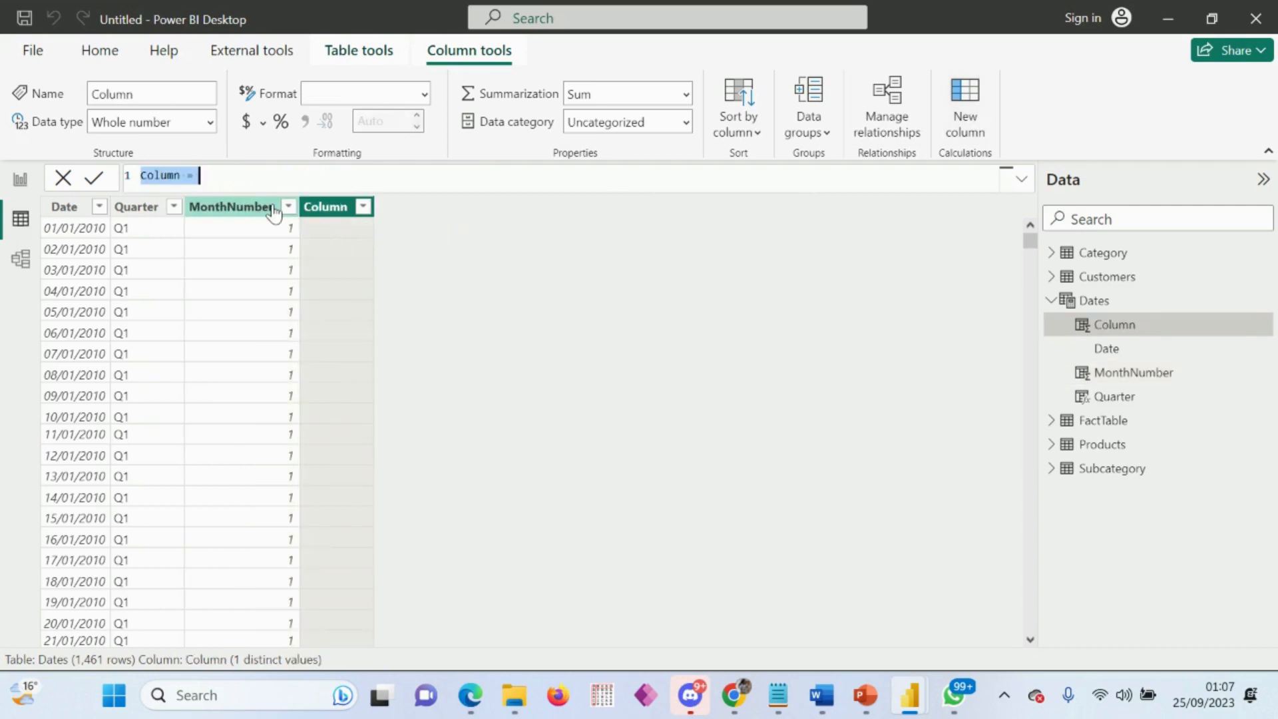
{"action": "type", "text": "MonthNu"}
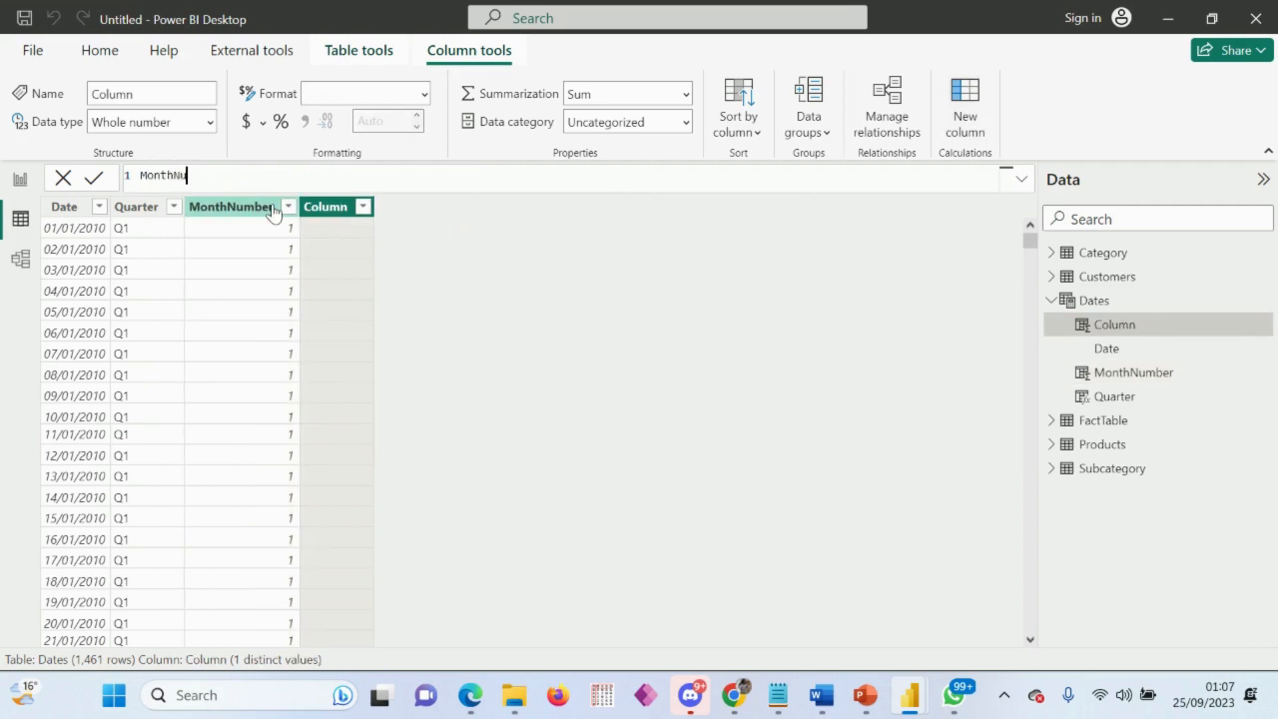
{"action": "type", "text": "mber ="}
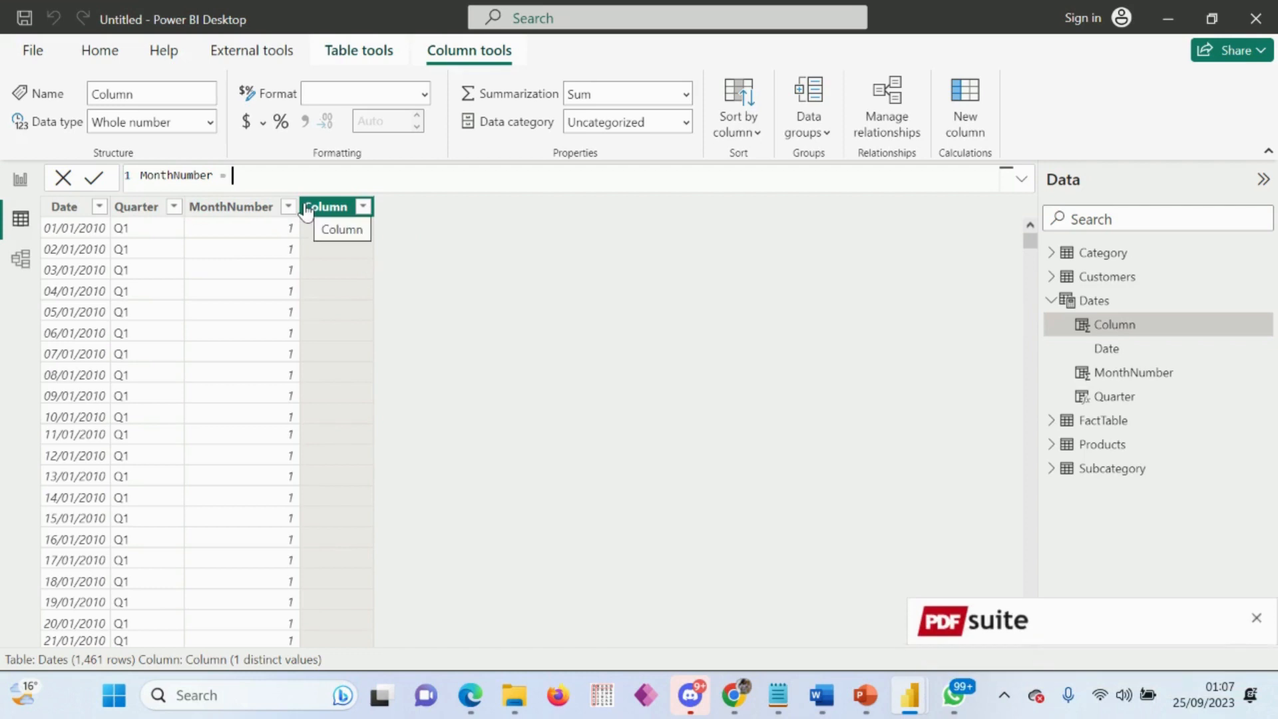
{"action": "key", "text": "BackSpace"}
{"action": "key", "text": "BackSpace"}
{"action": "key", "text": "BackSpace"}
{"action": "key", "text": "BackSpace"}
{"action": "key", "text": "BackSpace"}
{"action": "key", "text": "BackSpace"}
{"action": "key", "text": "BackSpace"}
{"action": "type", "text": "ame = "}
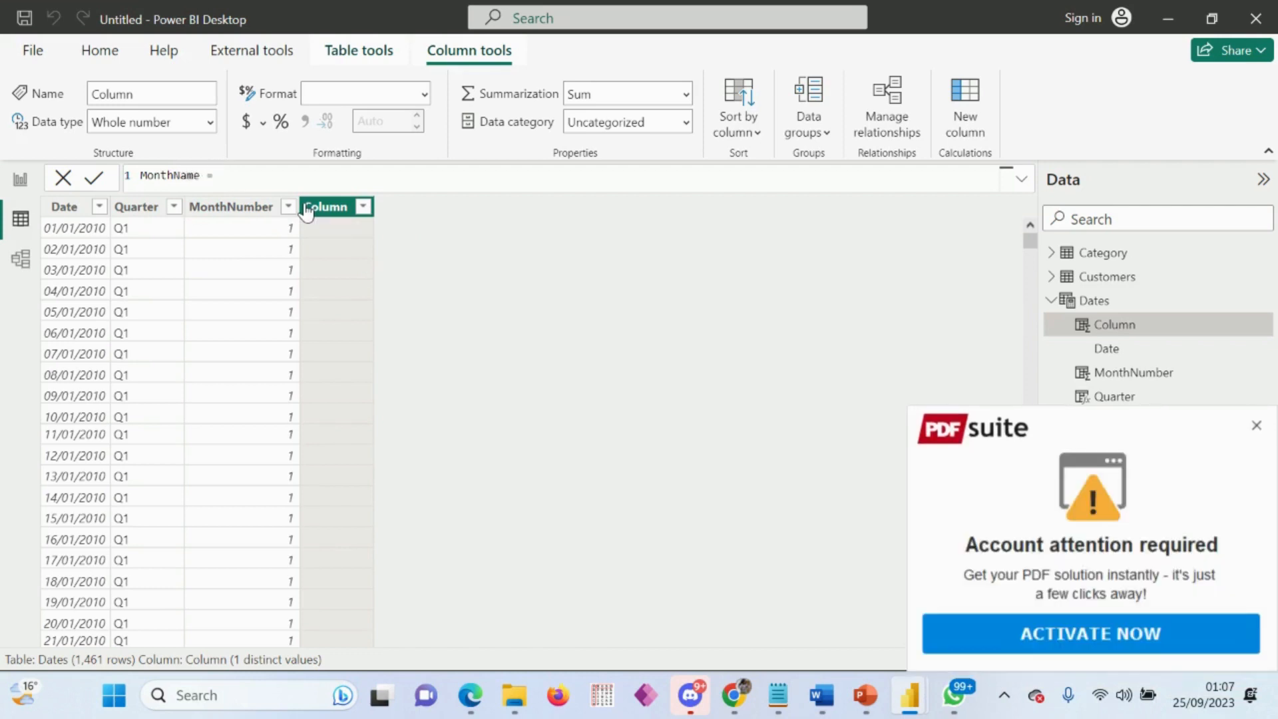
{"action": "type", "text": "for"}
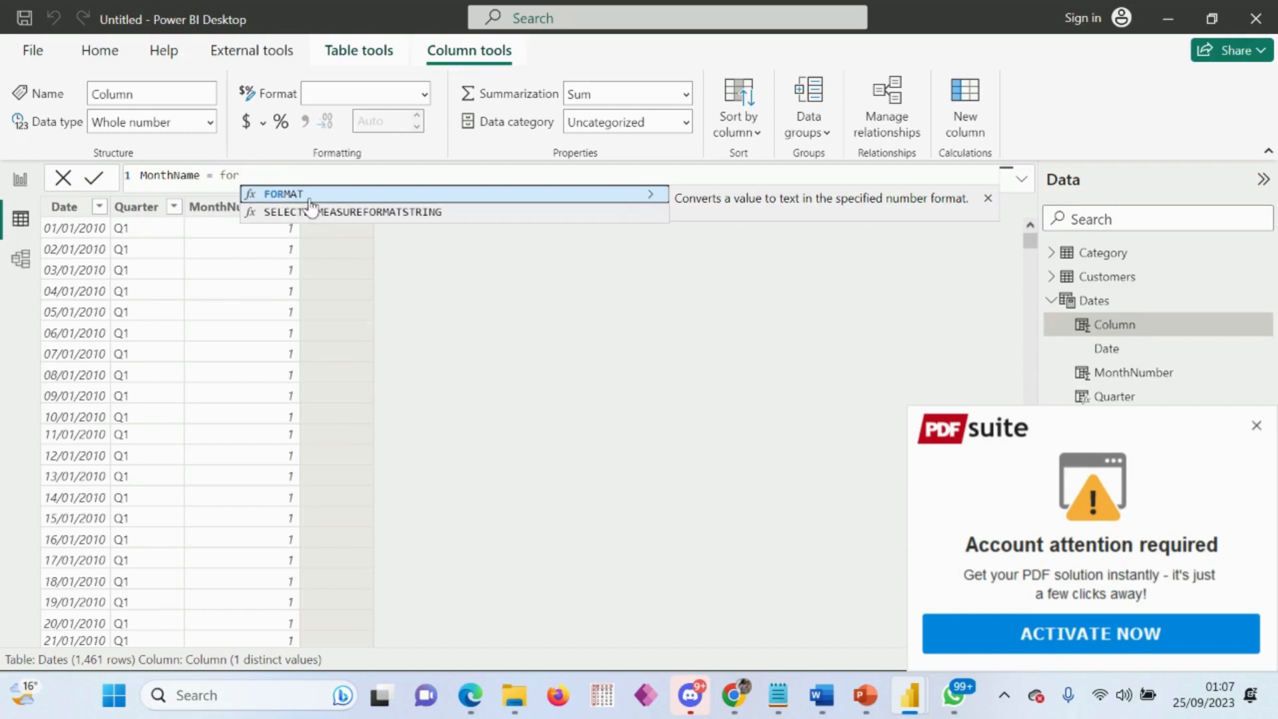
Step: Complete and commit the MonthName formula as FORMAT(Dates[Date],"MMM"), and dismiss the PDF Suite advert
{"action": "left_click", "coordinate": [303, 193]}
{"action": "type", "text": "dates"}
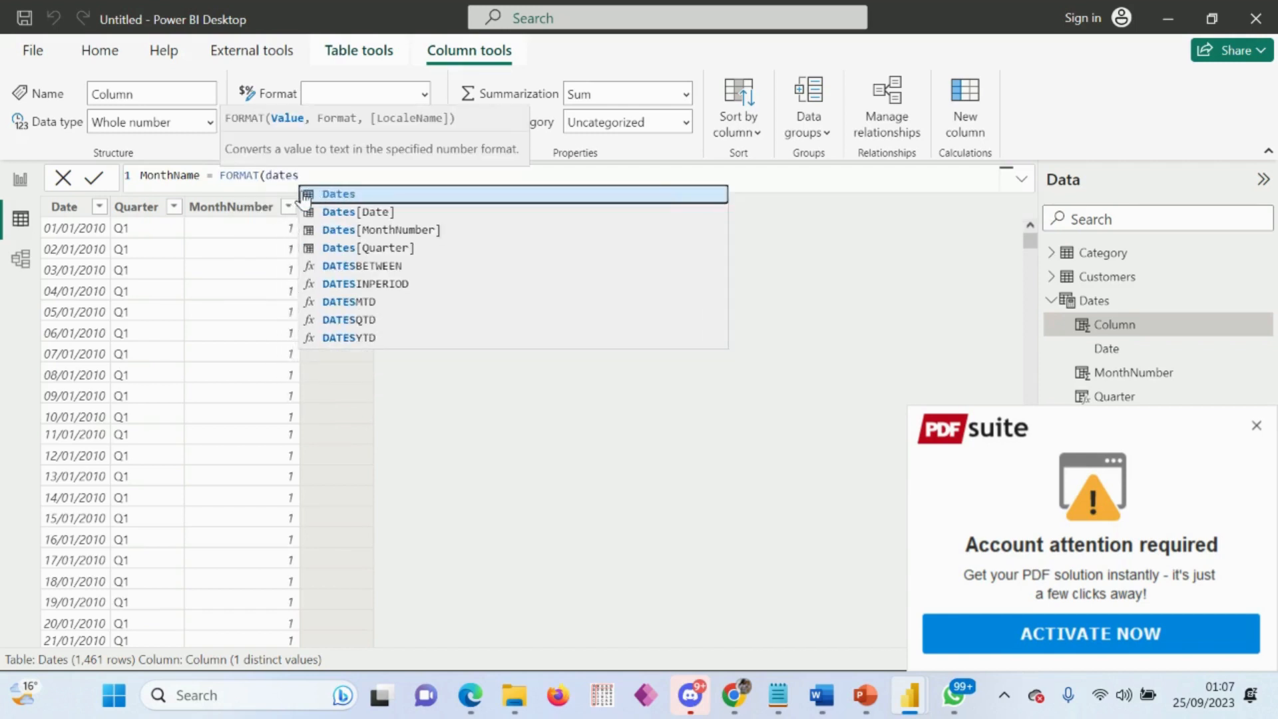
{"action": "left_click", "coordinate": [347, 212]}
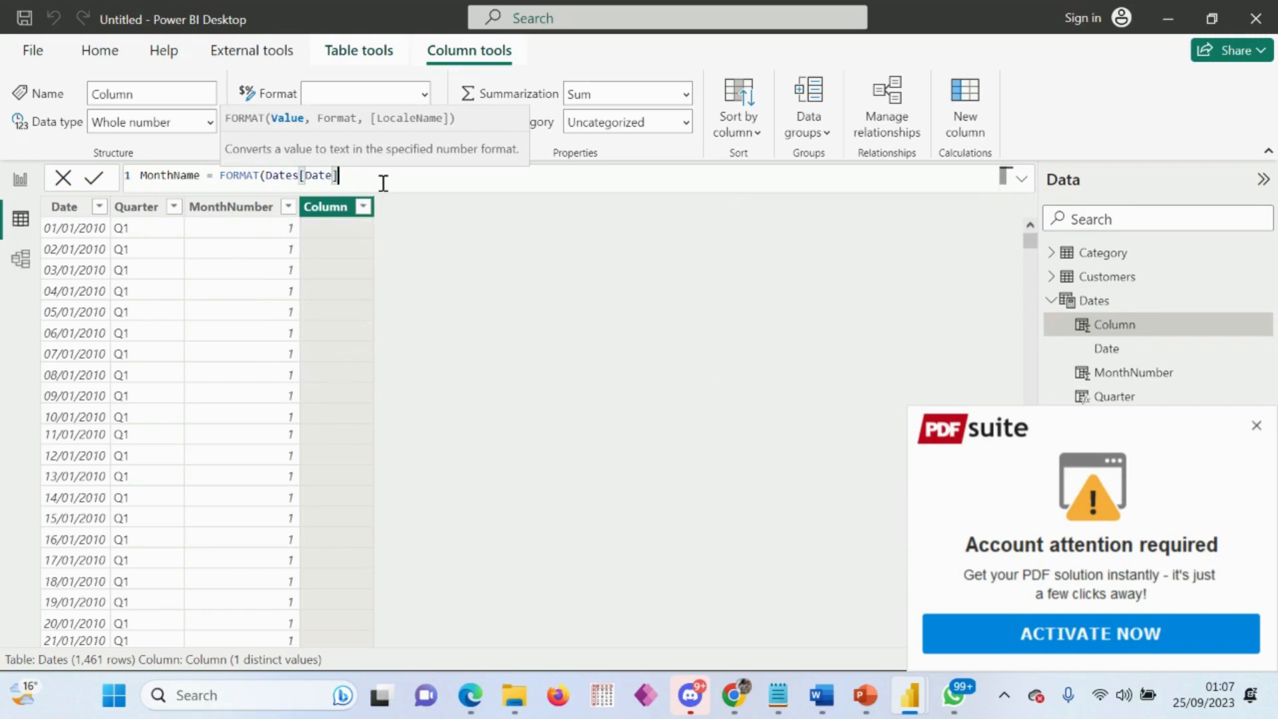
{"action": "type", "text": ","}
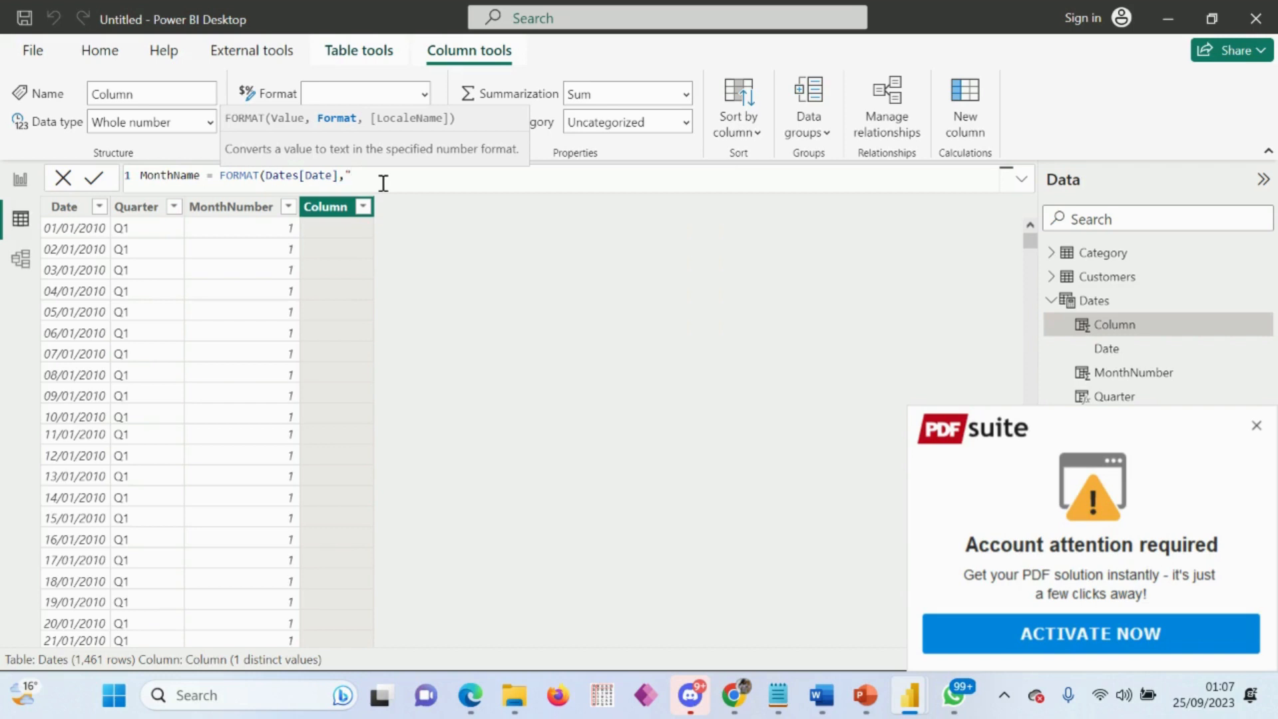
{"action": "type", "text": "\"MMM\")"}
{"action": "key", "text": "Return"}
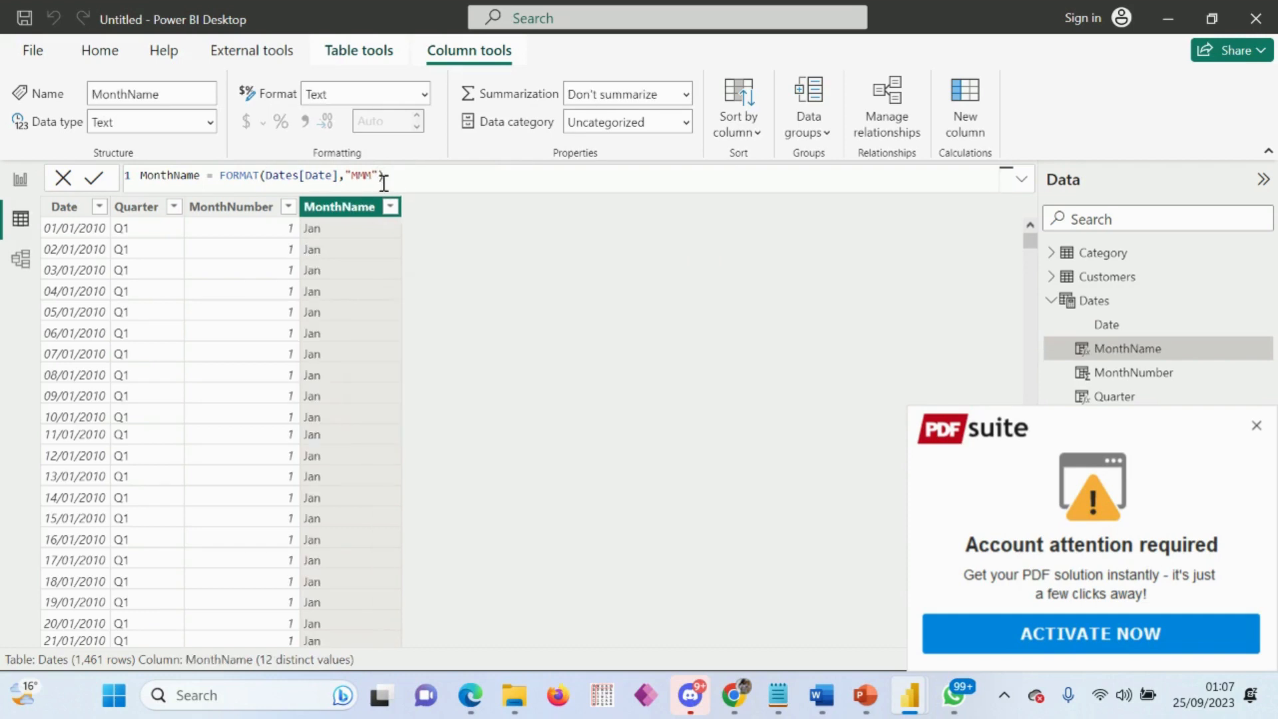
{"action": "left_click", "coordinate": [1256, 426]}
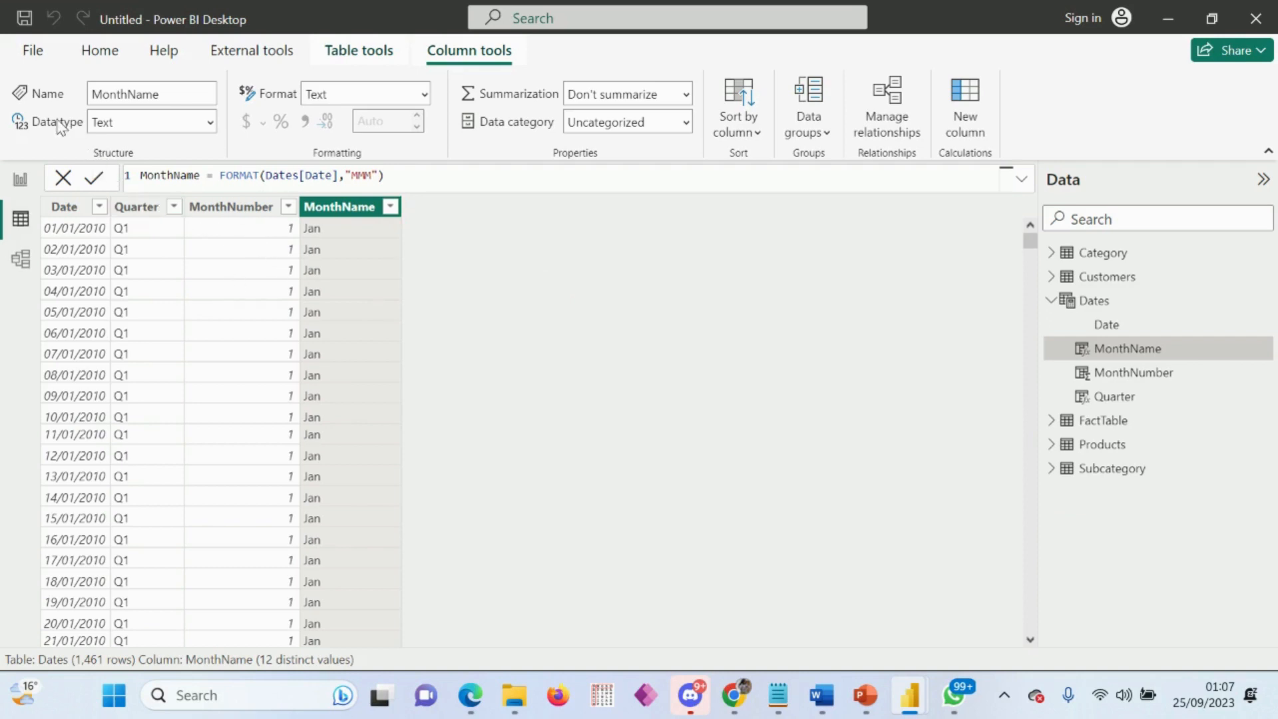
Step: Switch to the model diagram and collapse the Properties and Data panes to free up space
{"action": "left_click", "coordinate": [1106, 301]}
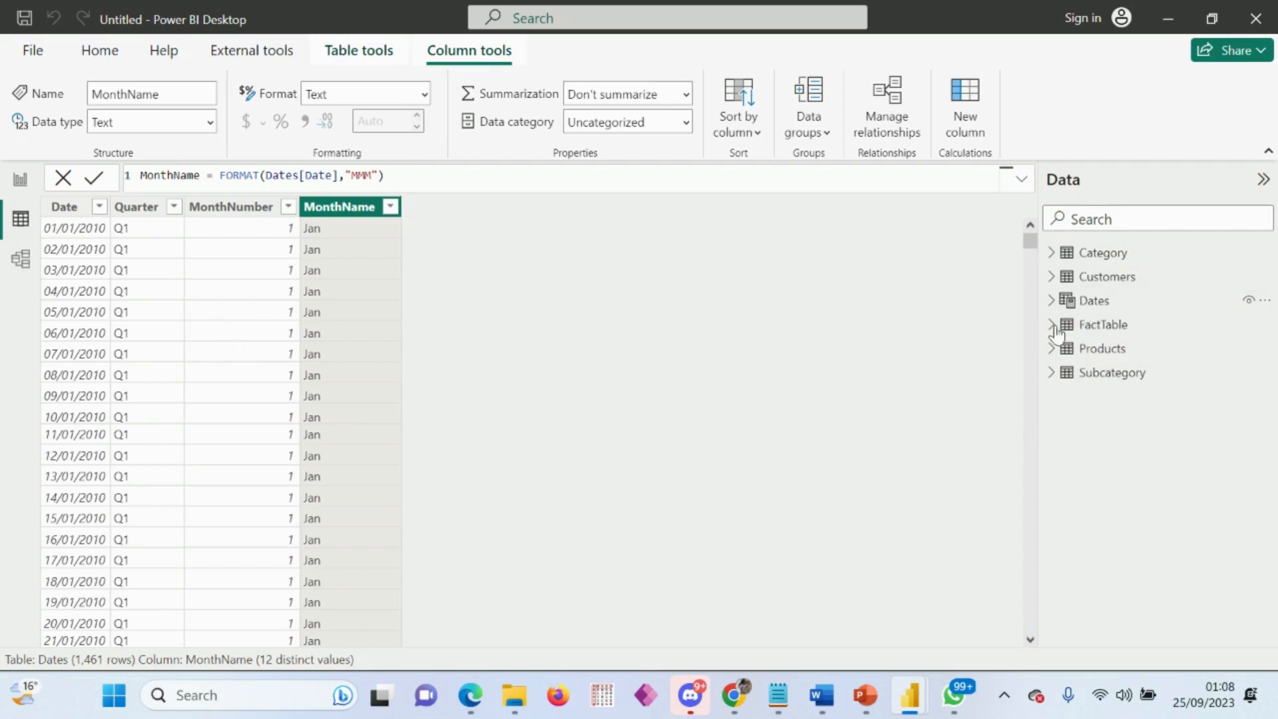
{"action": "left_click", "coordinate": [17, 261]}
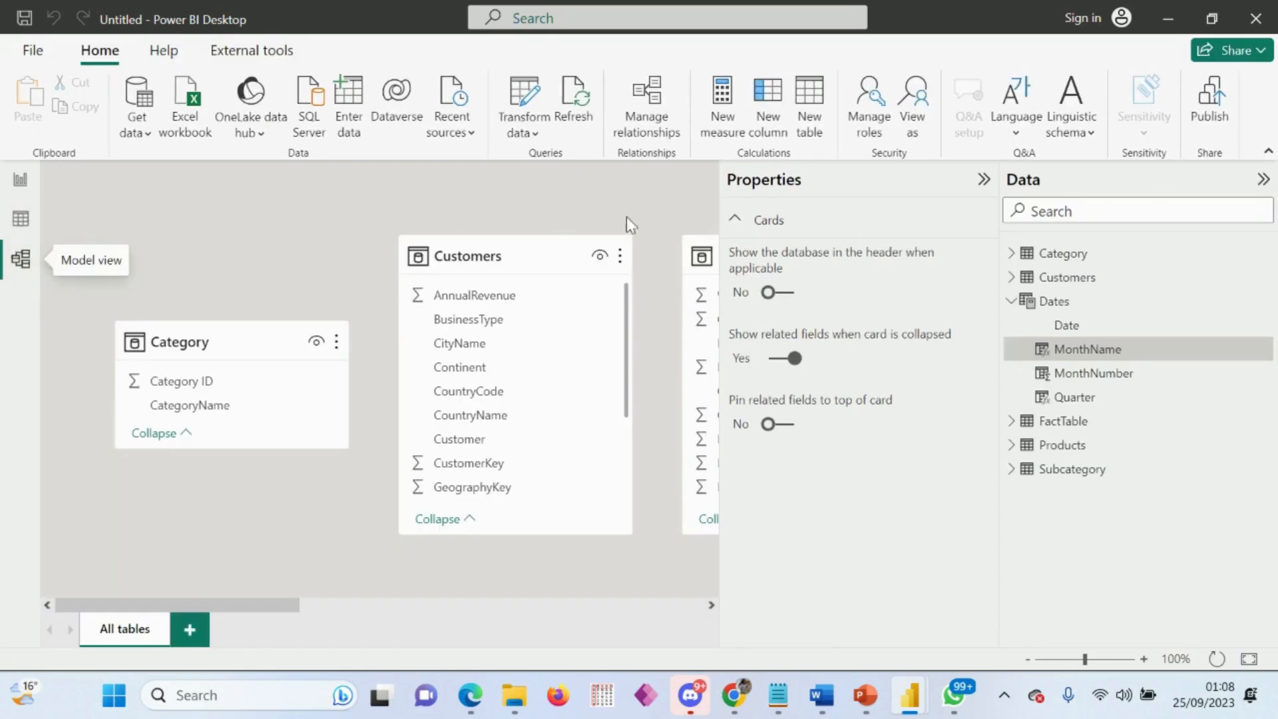
{"action": "left_click", "coordinate": [985, 183]}
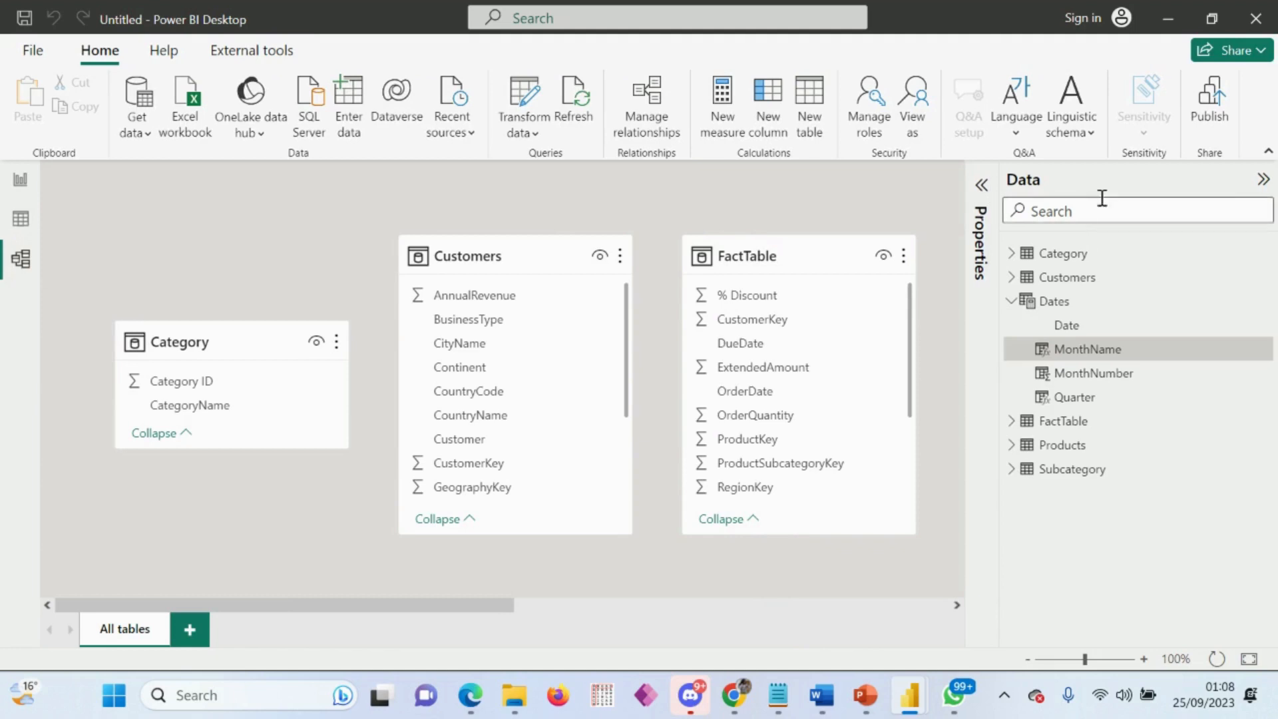
{"action": "left_click", "coordinate": [1263, 179]}
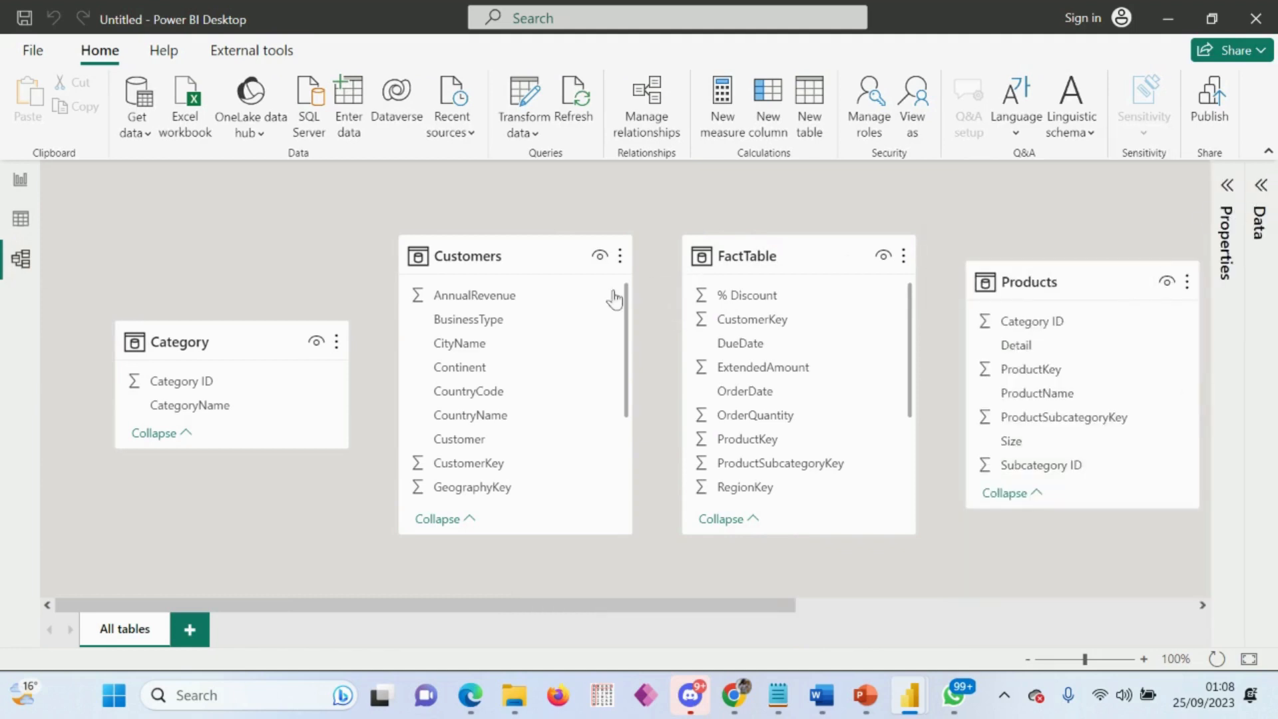
Step: Arrange the diagram with Category above Customers and both tables to the left of FactTable
{"action": "left_click_drag", "start_coordinate": [245, 340], "coordinate": [243, 264]}
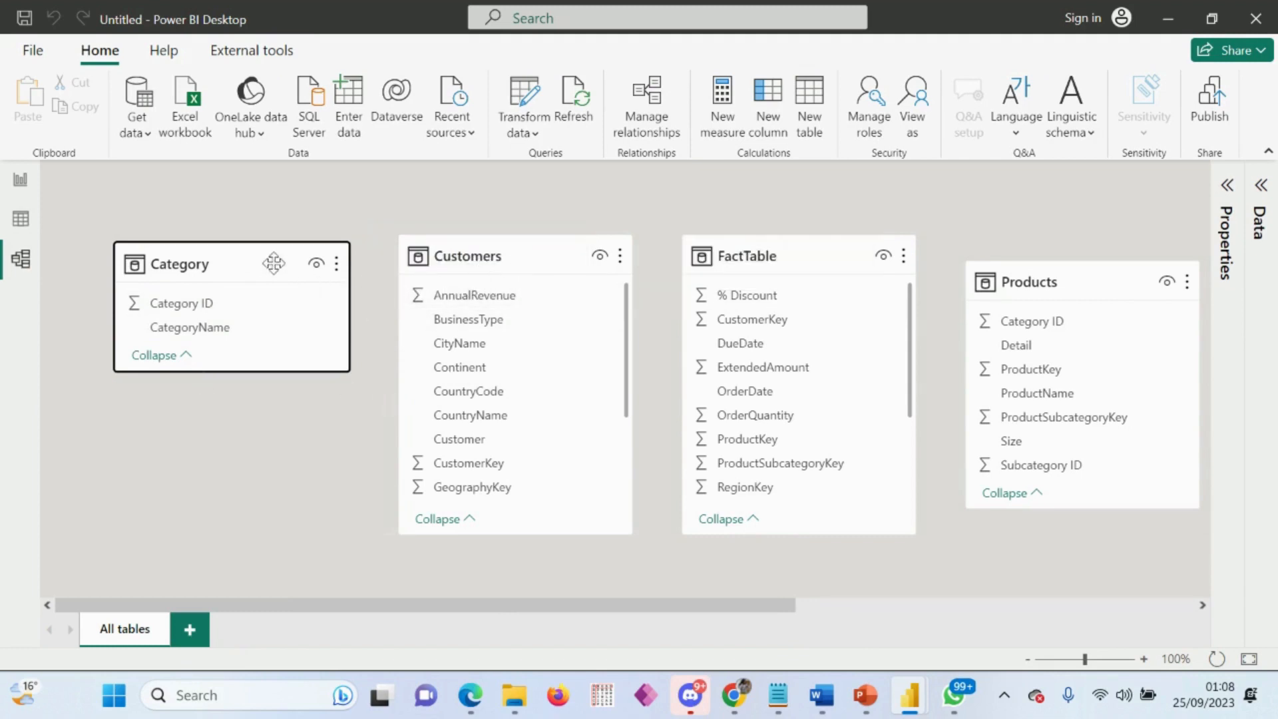
{"action": "left_click_drag", "start_coordinate": [246, 259], "coordinate": [253, 192]}
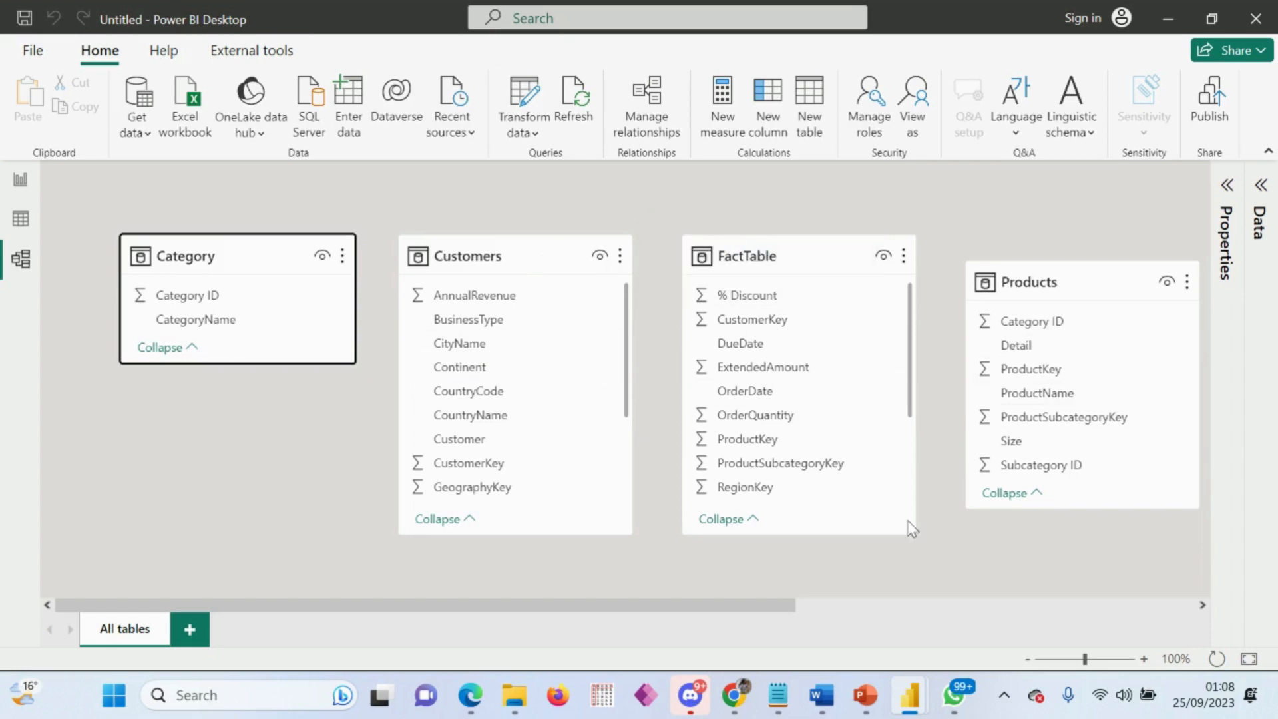
{"action": "left_click_drag", "start_coordinate": [538, 255], "coordinate": [294, 429]}
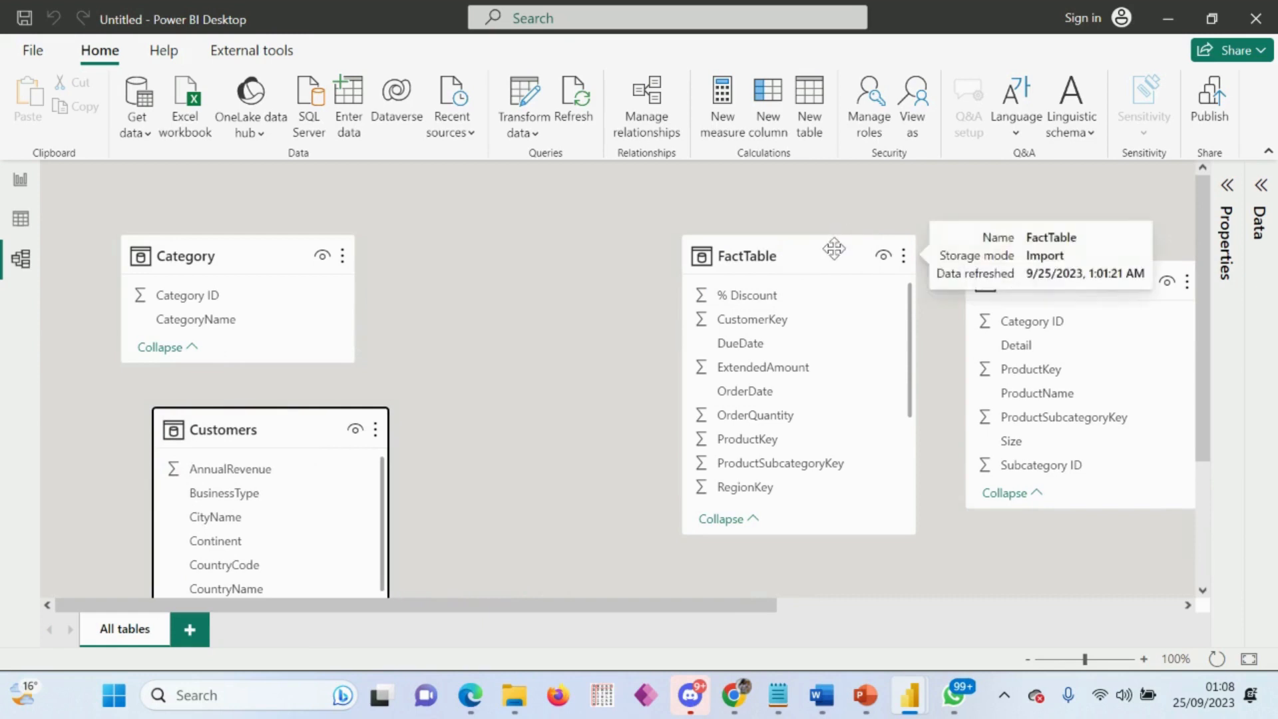
{"action": "left_click_drag", "start_coordinate": [835, 250], "coordinate": [687, 273]}
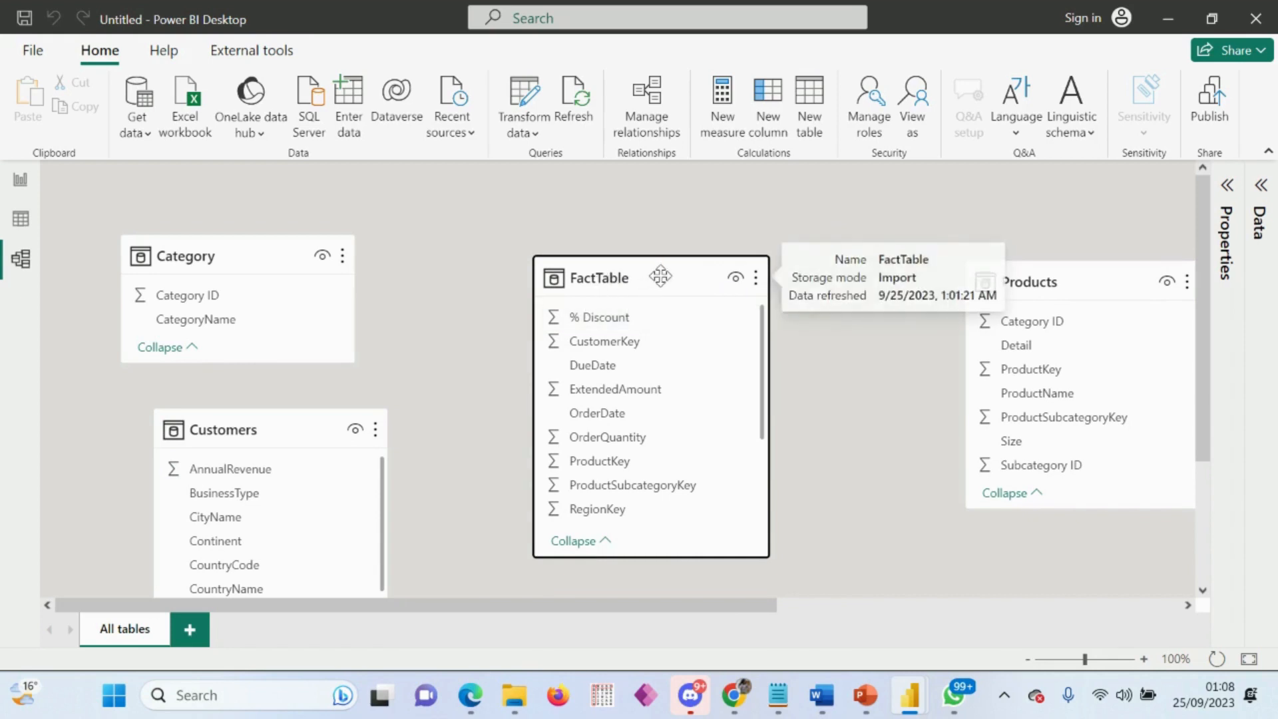
{"action": "left_click_drag", "start_coordinate": [661, 279], "coordinate": [668, 270]}
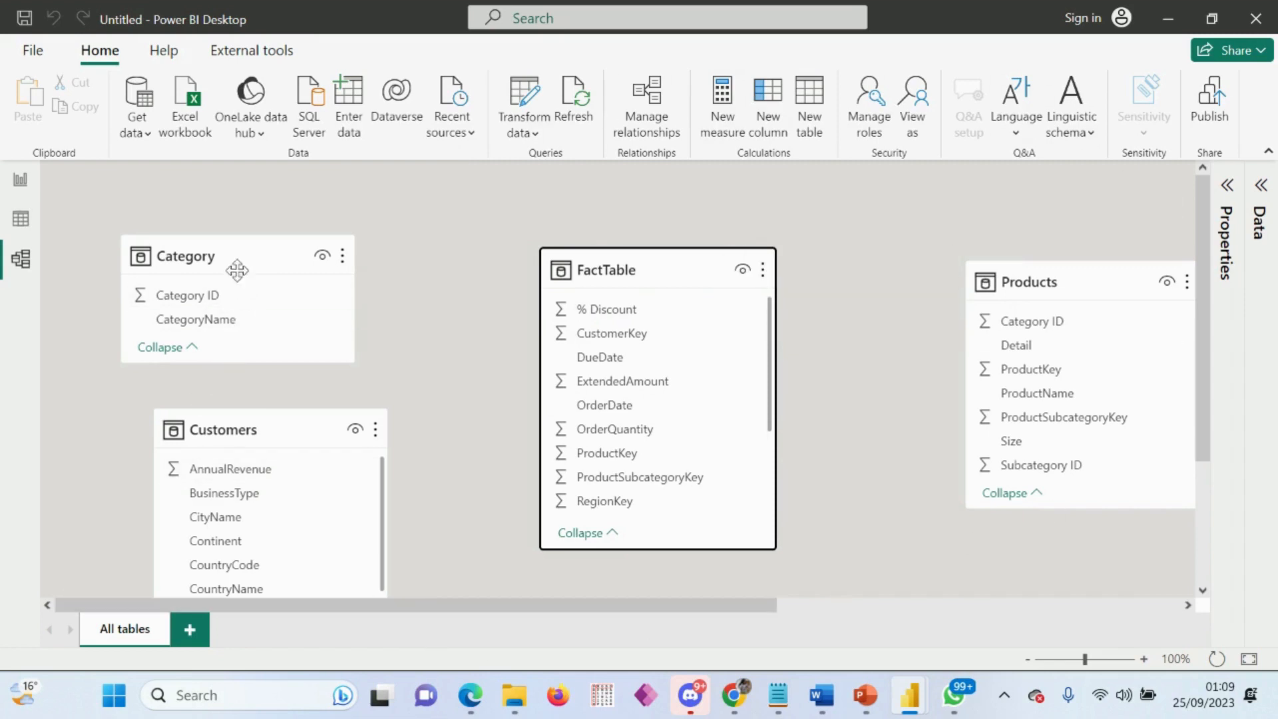
{"action": "left_click_drag", "start_coordinate": [242, 255], "coordinate": [317, 248]}
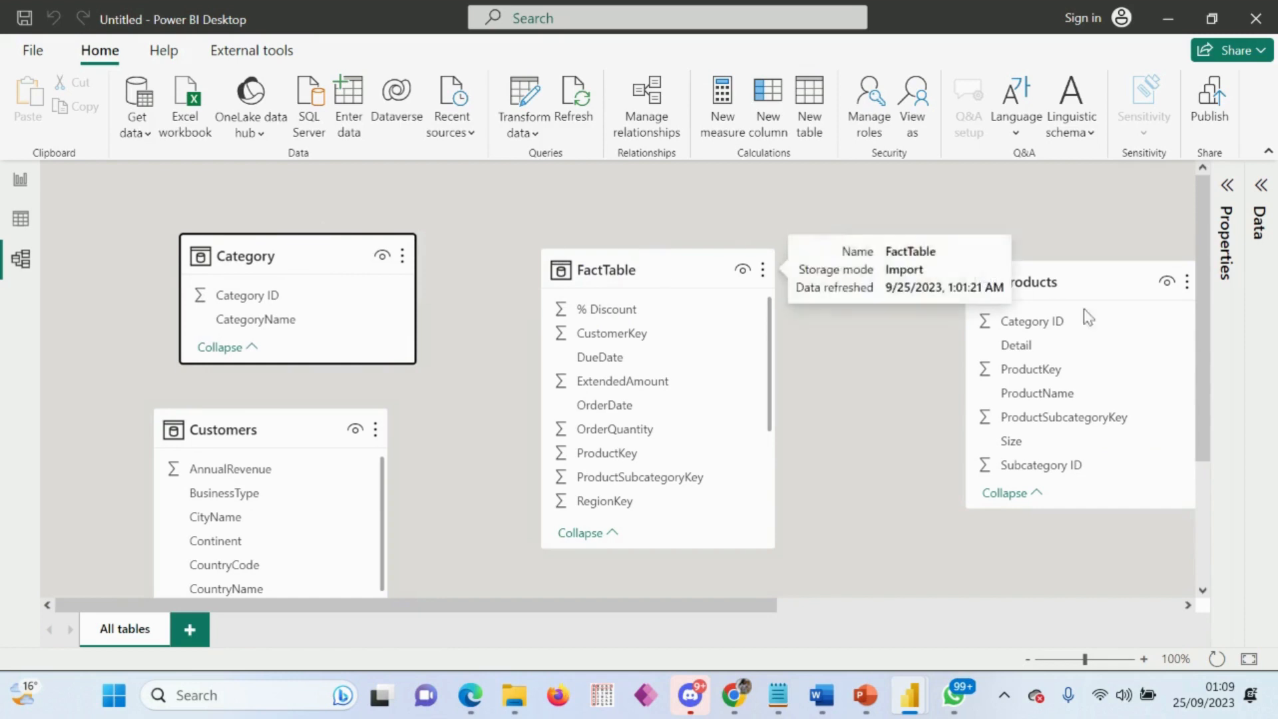
Step: Move the Products table beside FactTable on its right and place Subcategory directly below Products
{"action": "left_click_drag", "start_coordinate": [1082, 286], "coordinate": [951, 241]}
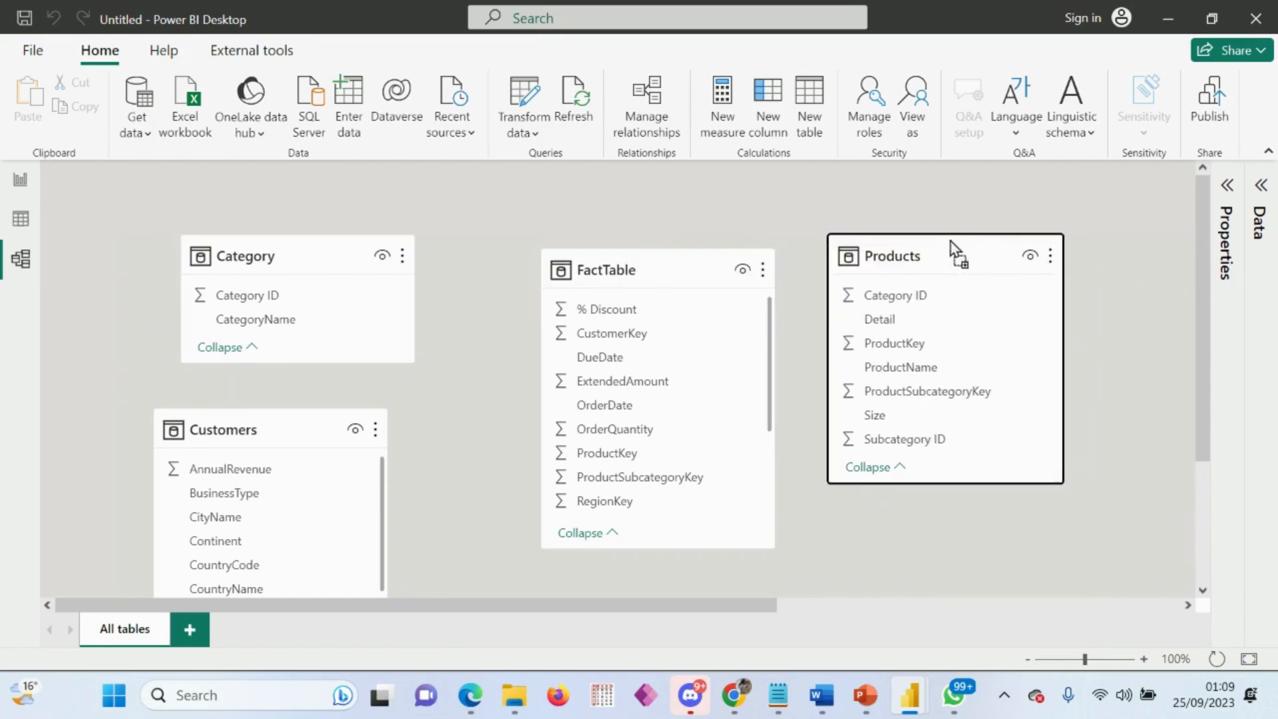
{"action": "left_click_drag", "start_coordinate": [763, 604], "coordinate": [979, 591]}
{"action": "left_click_drag", "start_coordinate": [1092, 357], "coordinate": [613, 542]}
Step: Place the Dates table below FactTable and align FactTable's top edge with the Category and Products tables
{"action": "left_click_drag", "start_coordinate": [805, 604], "coordinate": [996, 601]}
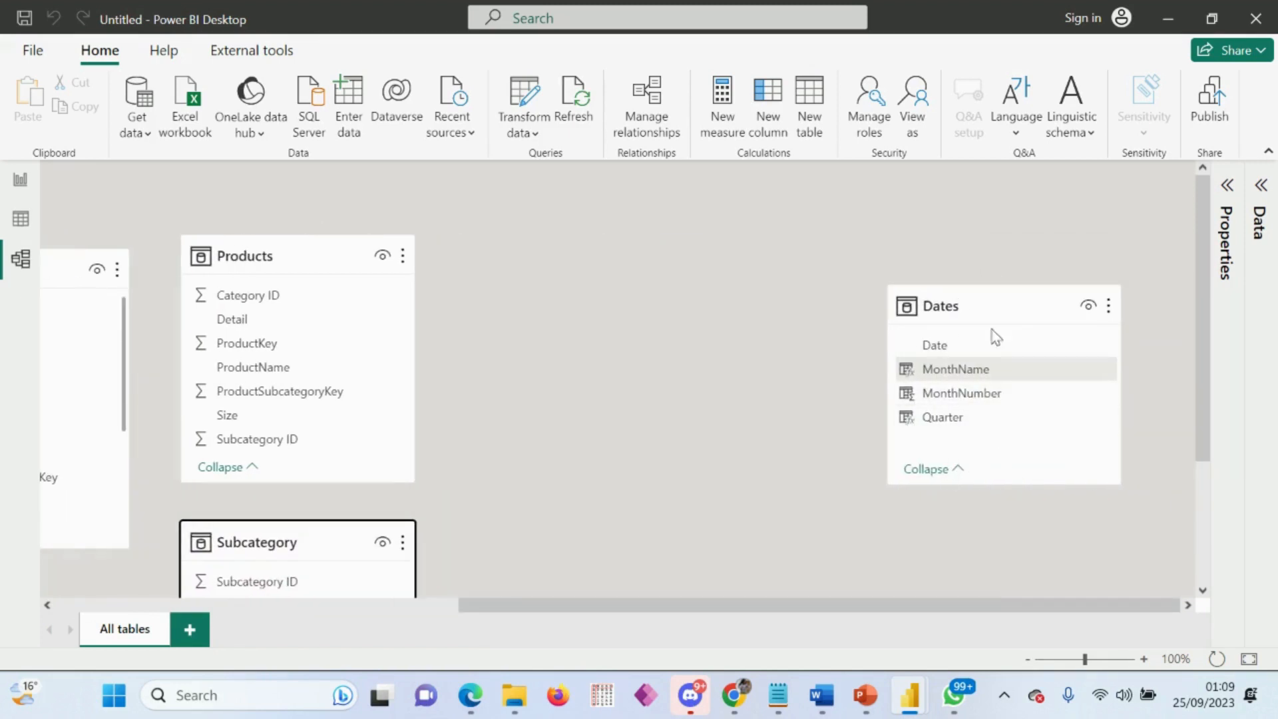
{"action": "left_click_drag", "start_coordinate": [996, 337], "coordinate": [650, 586]}
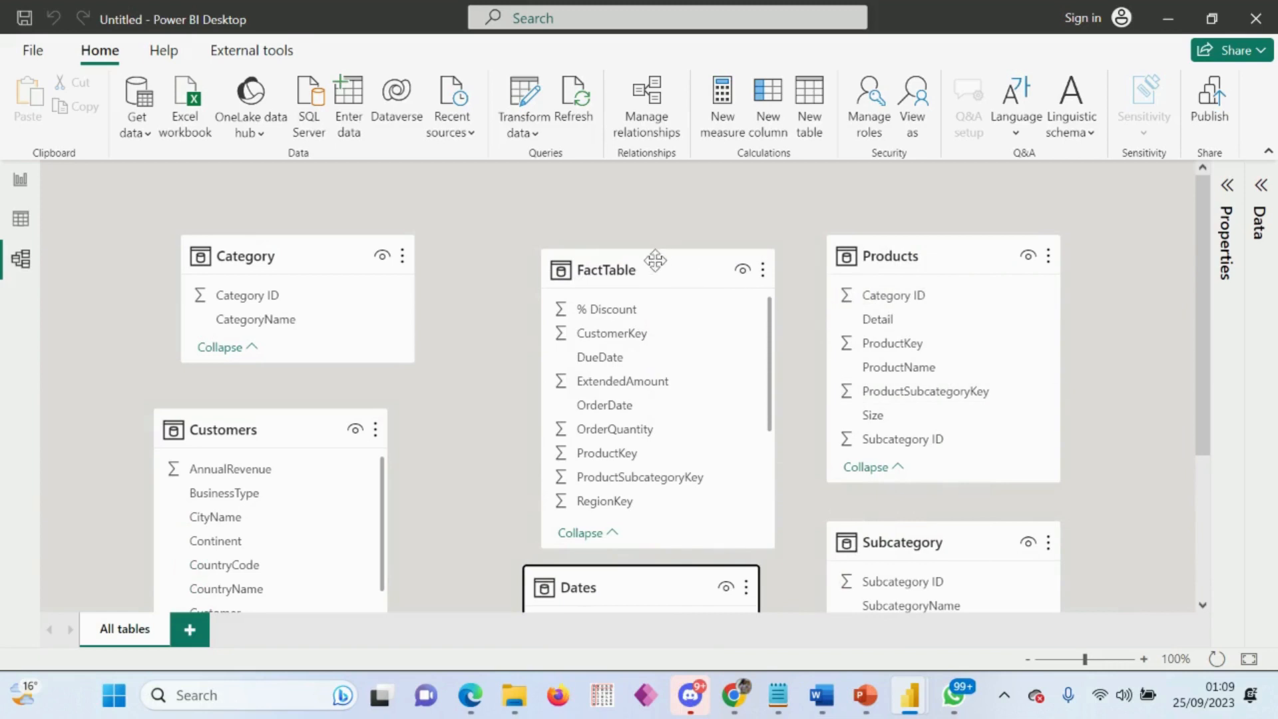
{"action": "left_click_drag", "start_coordinate": [655, 260], "coordinate": [650, 247]}
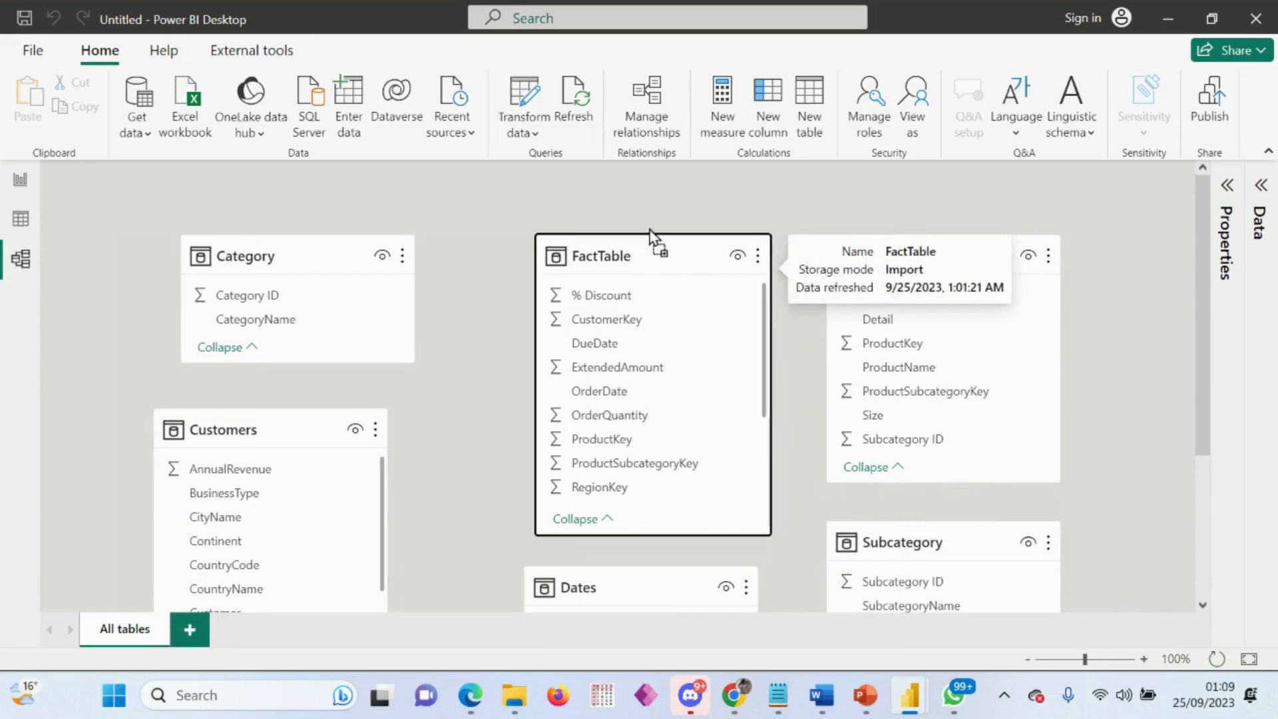
{"action": "left_click", "coordinate": [673, 576]}
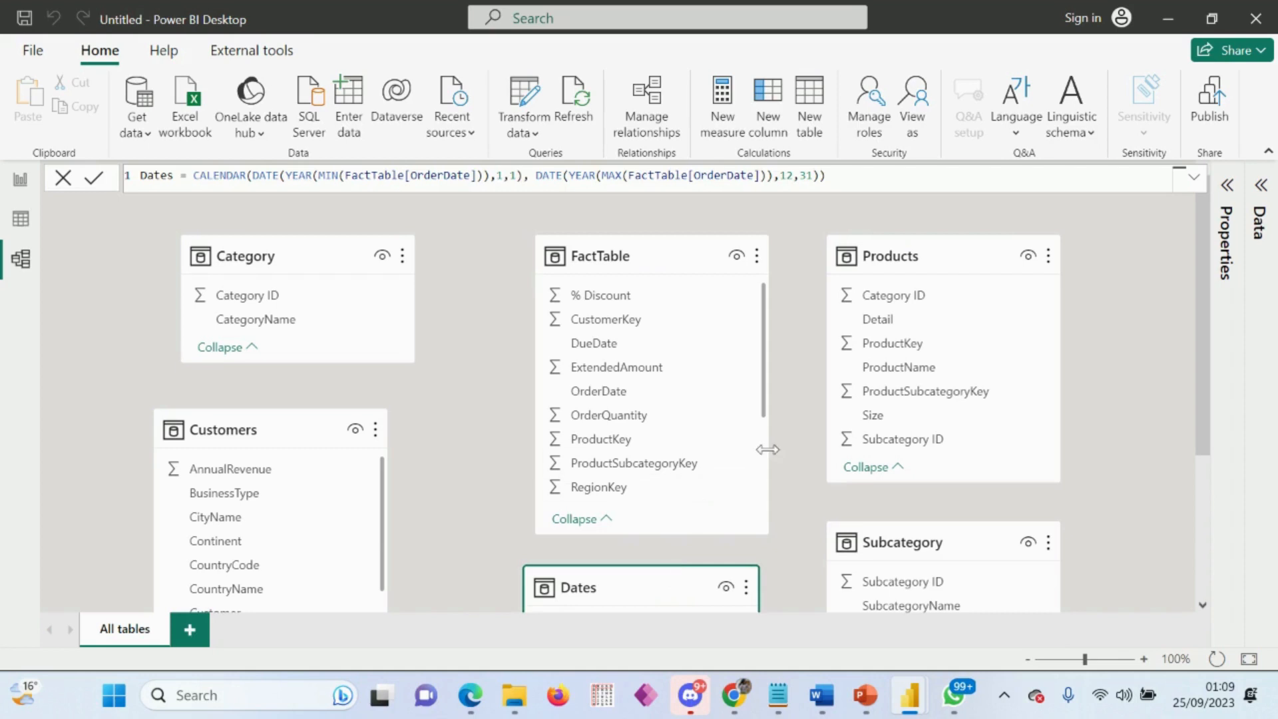
{"action": "left_click", "coordinate": [1065, 661]}
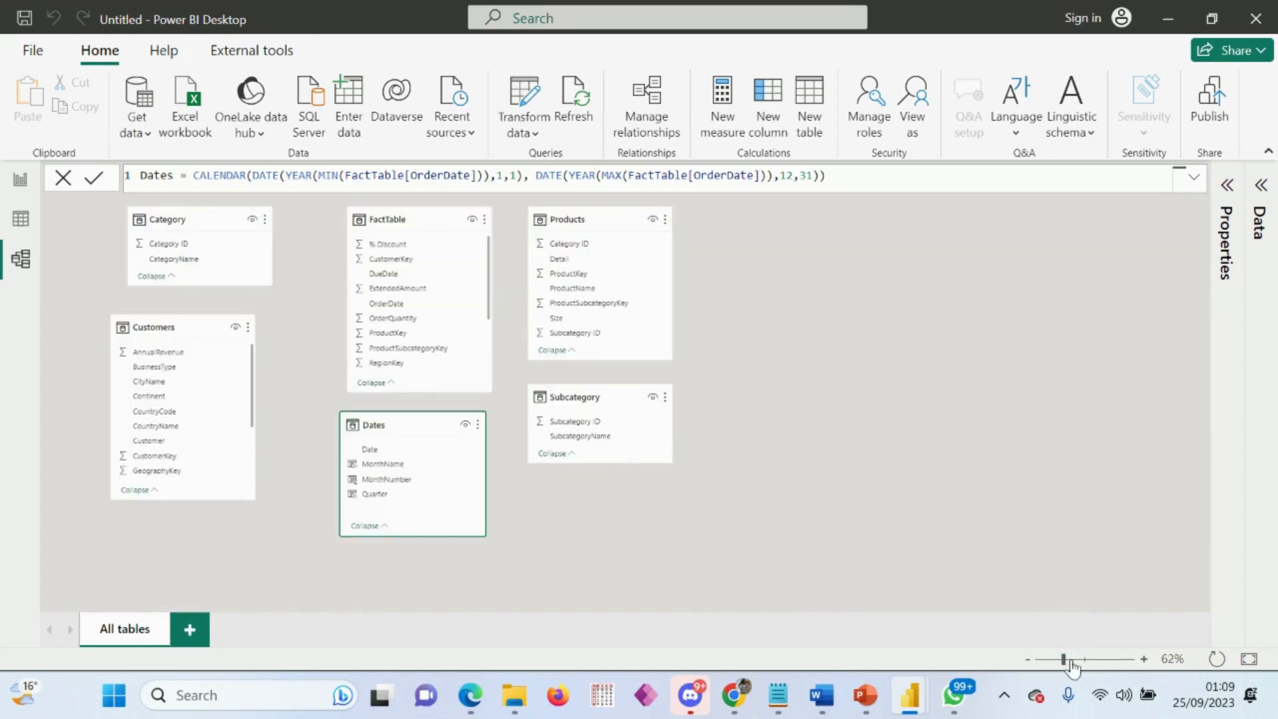
{"action": "left_click_drag", "start_coordinate": [1064, 661], "coordinate": [1080, 669]}
{"action": "scroll", "coordinate": [1146, 394], "scroll_direction": "up", "scroll_amount": 1}
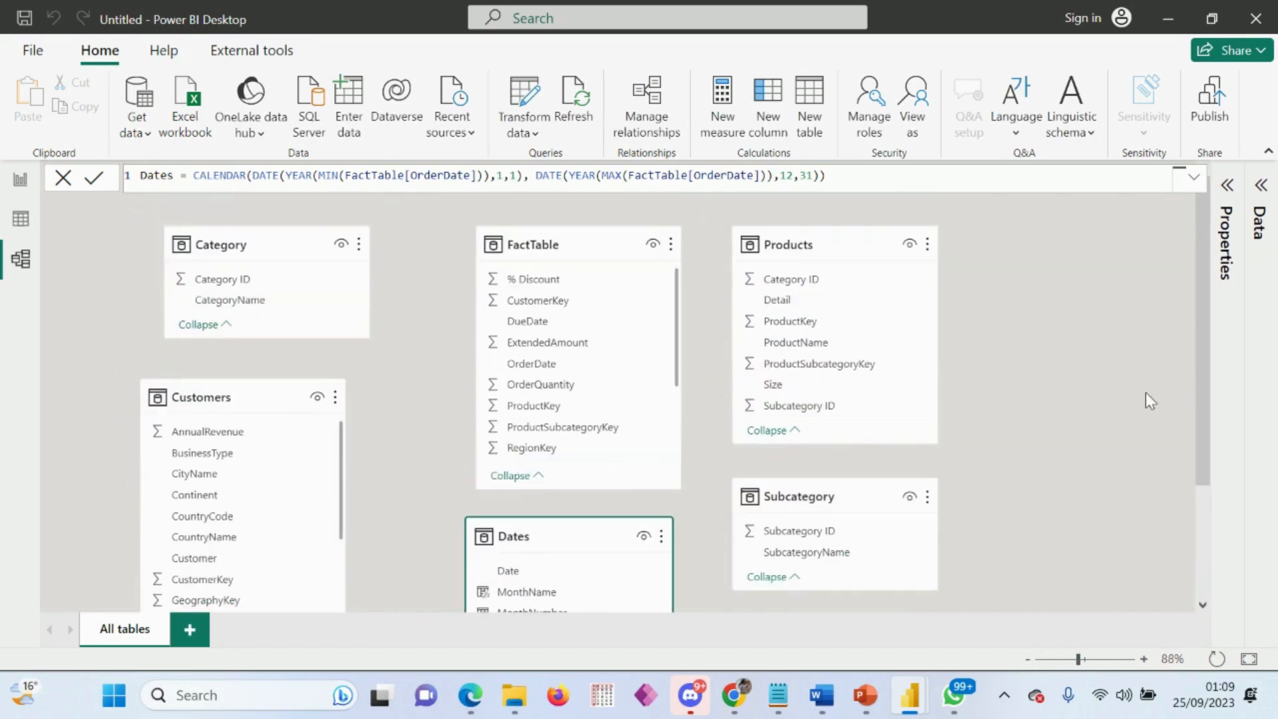
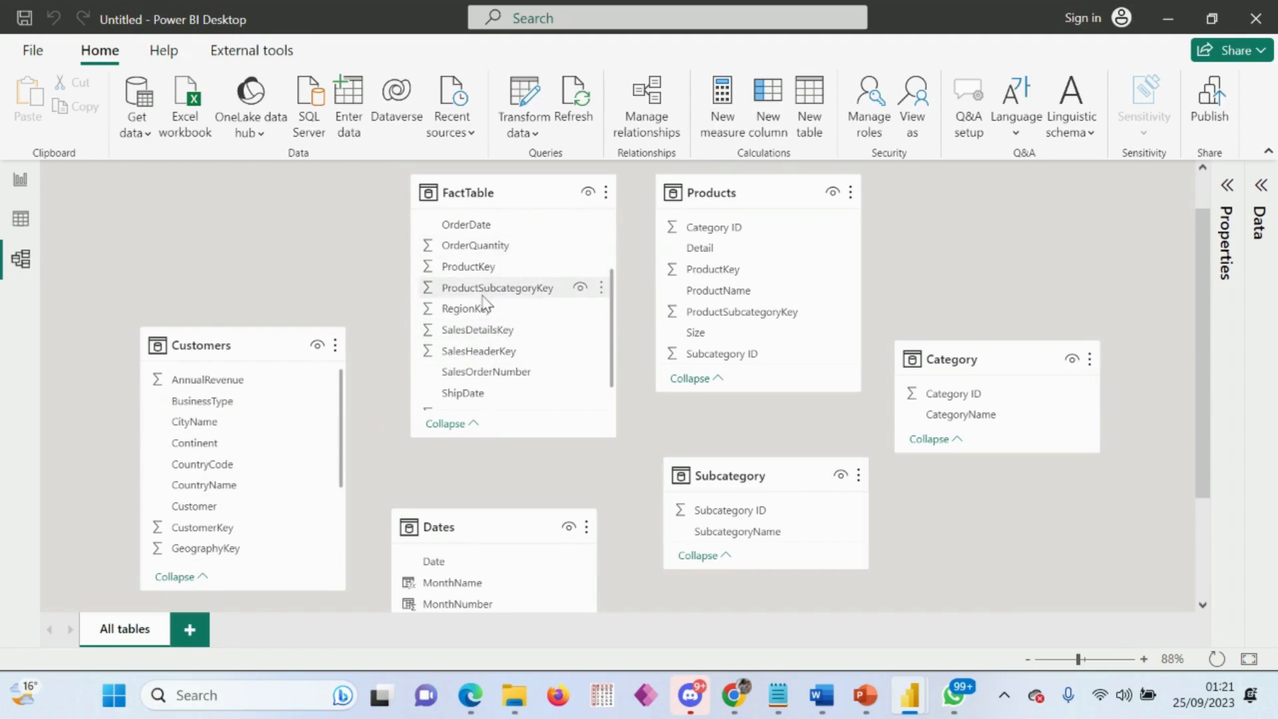
Step: Create a relationship from the Customers table's CustomerKey to CustomerKey in FactTable
{"action": "scroll", "coordinate": [485, 321], "scroll_direction": "down", "scroll_amount": 1}
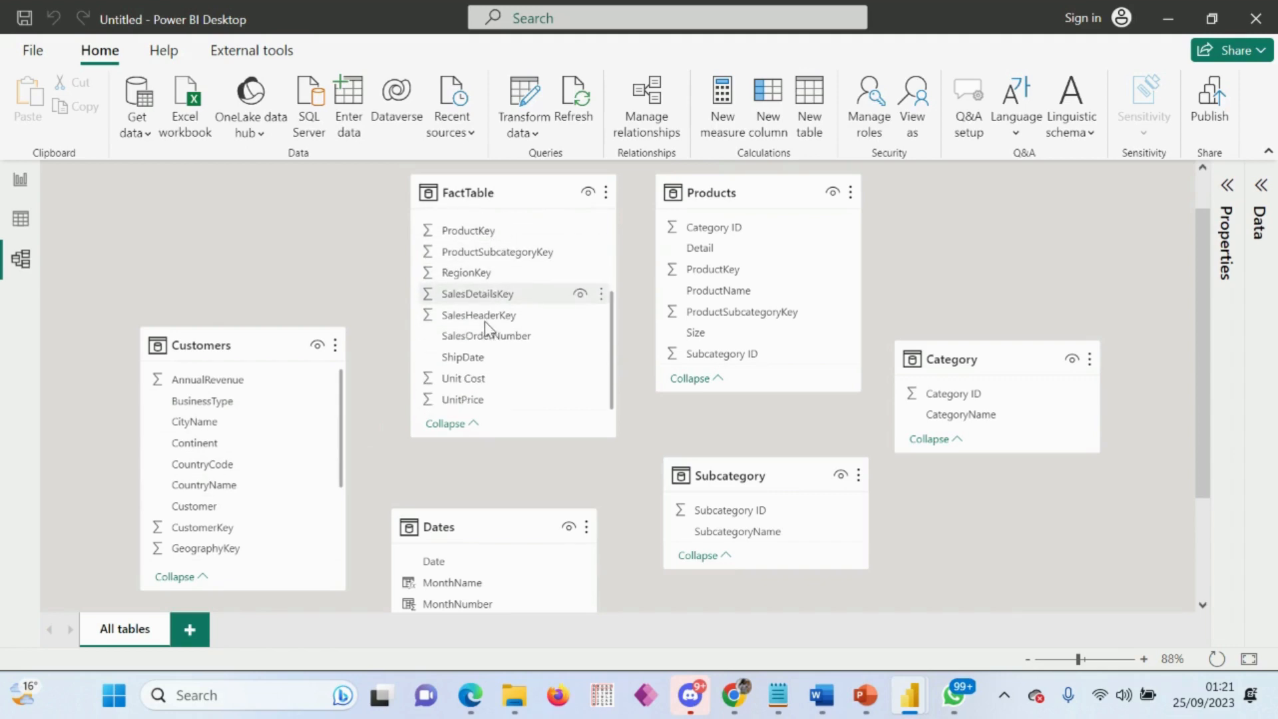
{"action": "scroll", "coordinate": [485, 321], "scroll_direction": "up", "scroll_amount": 3}
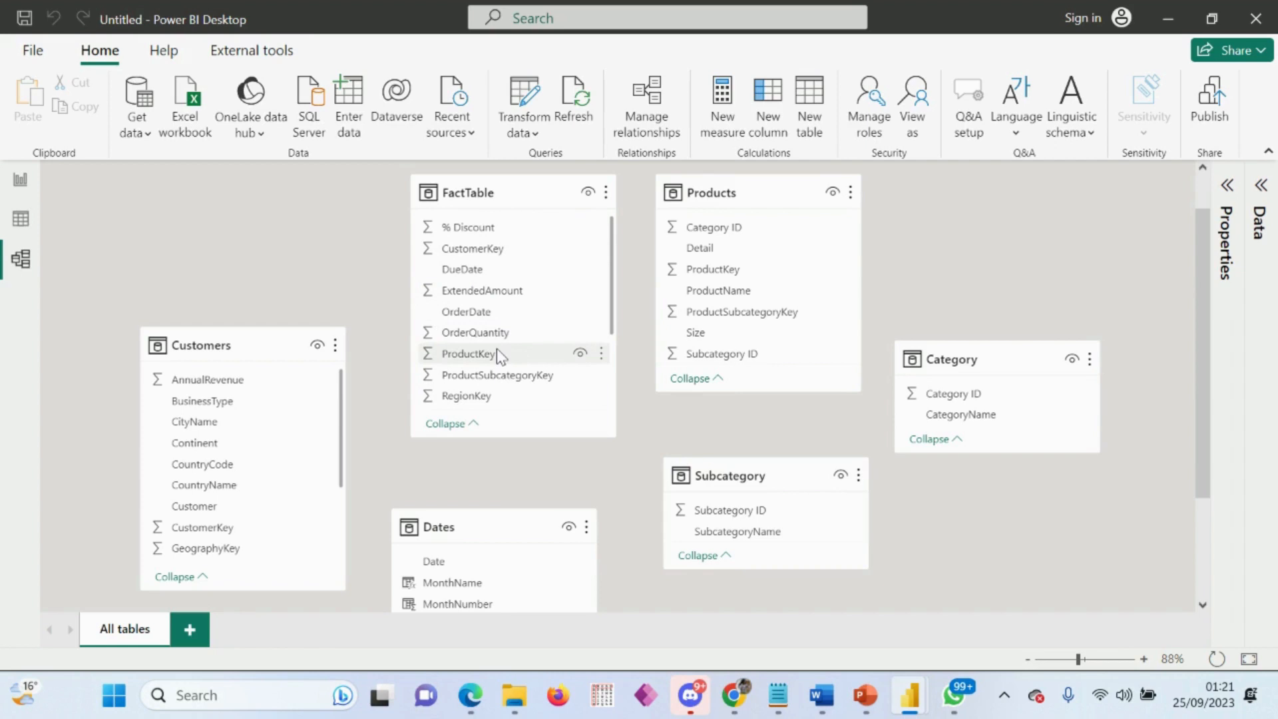
{"action": "scroll", "coordinate": [497, 349], "scroll_direction": "up", "scroll_amount": 1}
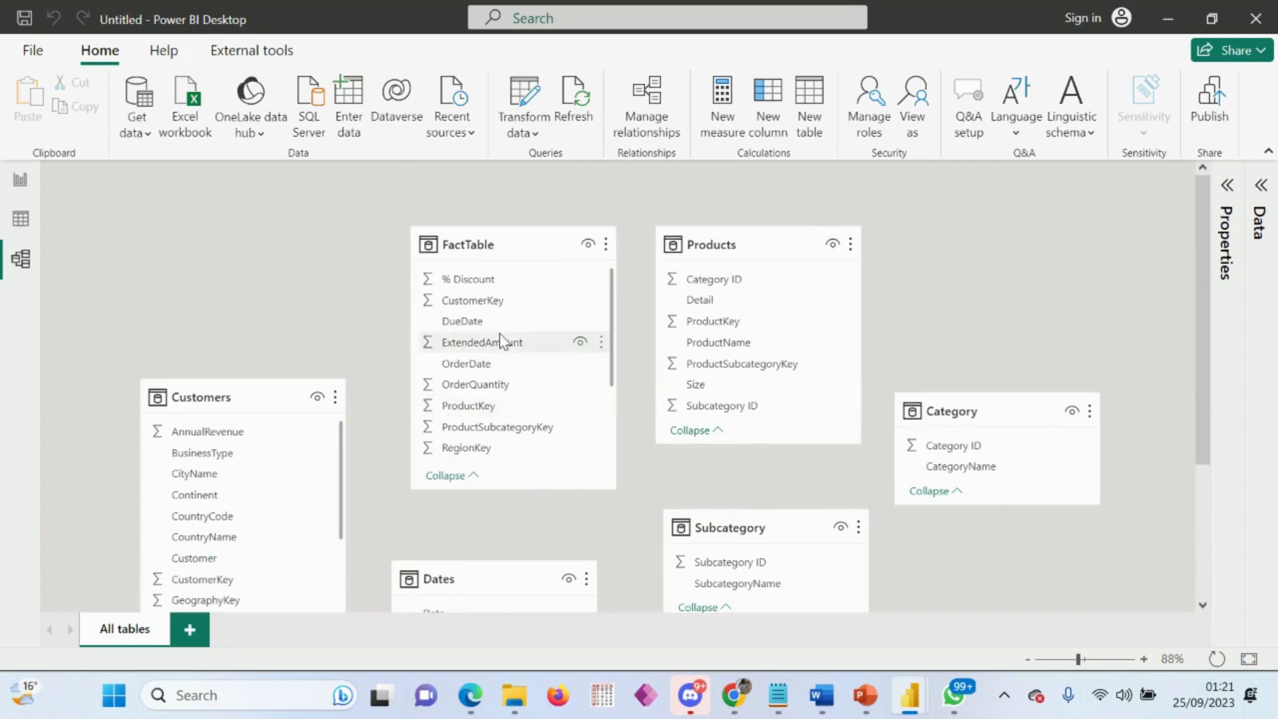
{"action": "scroll", "coordinate": [497, 343], "scroll_direction": "down", "scroll_amount": 1}
{"action": "scroll", "coordinate": [493, 336], "scroll_direction": "up", "scroll_amount": 1}
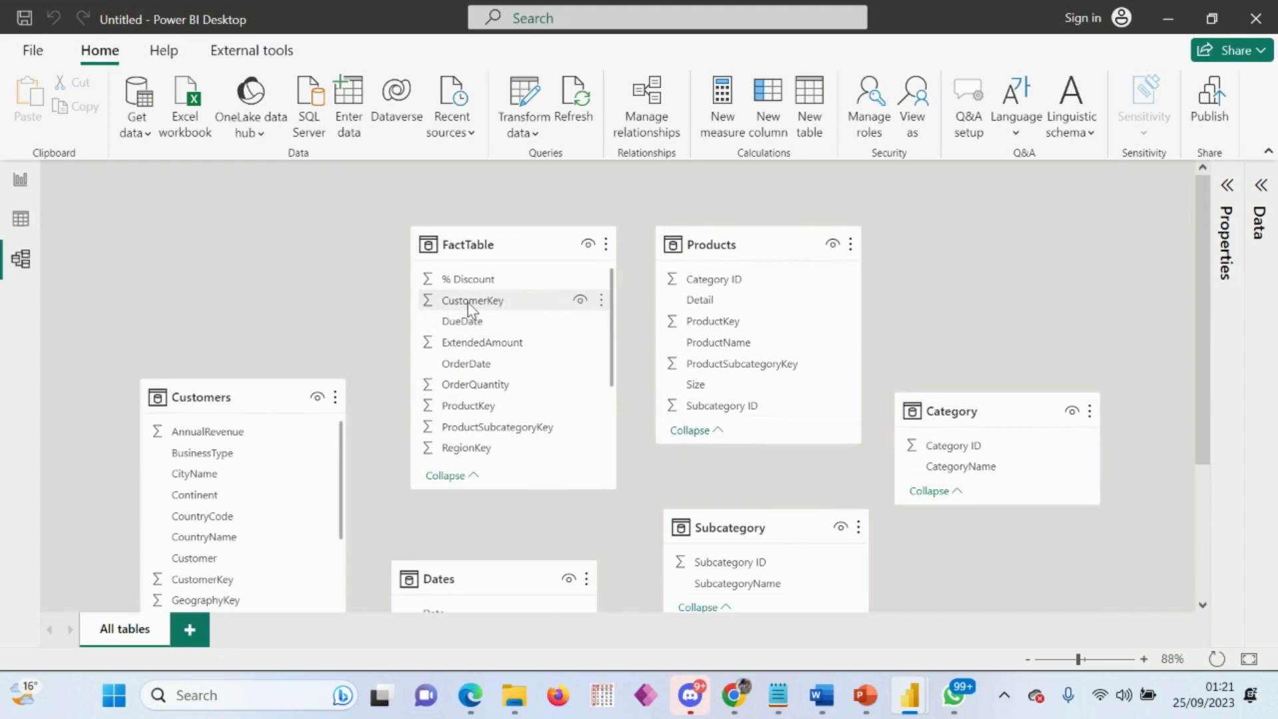
{"action": "left_click", "coordinate": [209, 584]}
{"action": "left_click_drag", "start_coordinate": [212, 585], "coordinate": [470, 310]}
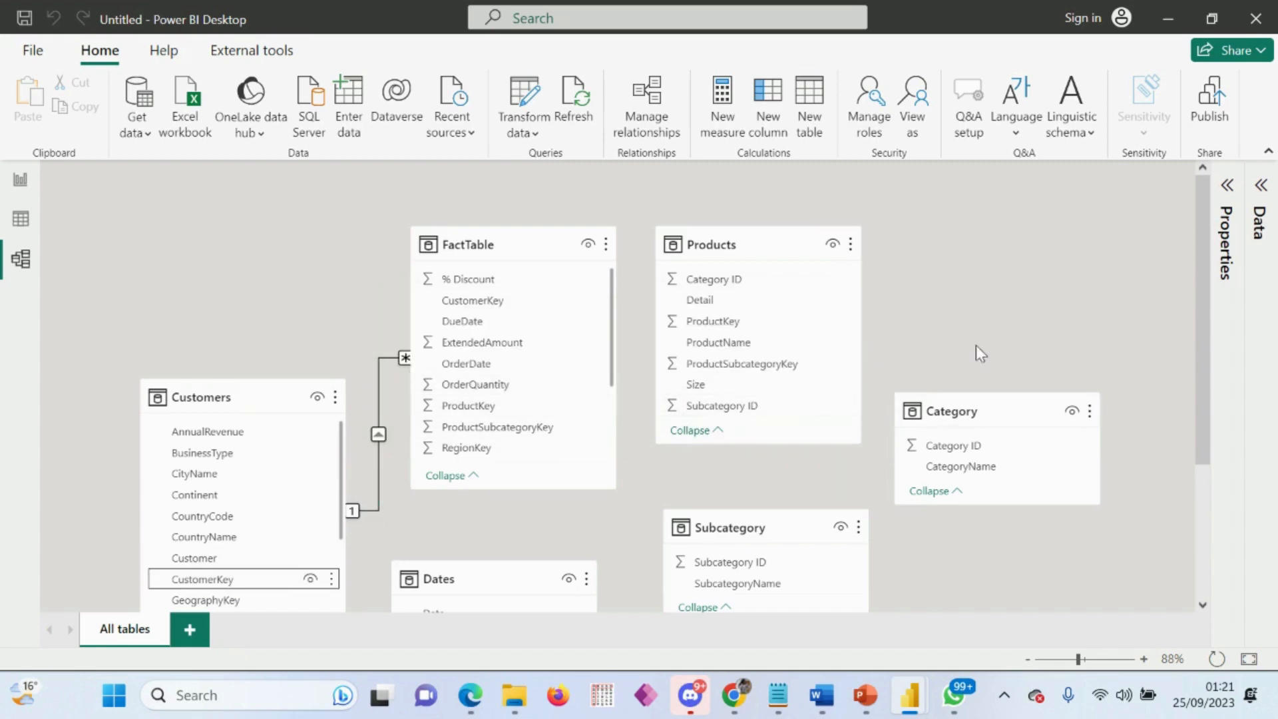
Step: Relate the Dates table's Date column to OrderDate in FactTable, and the Products table's ProductKey to ProductKey in FactTable
{"action": "scroll", "coordinate": [983, 322], "scroll_direction": "down", "scroll_amount": 1}
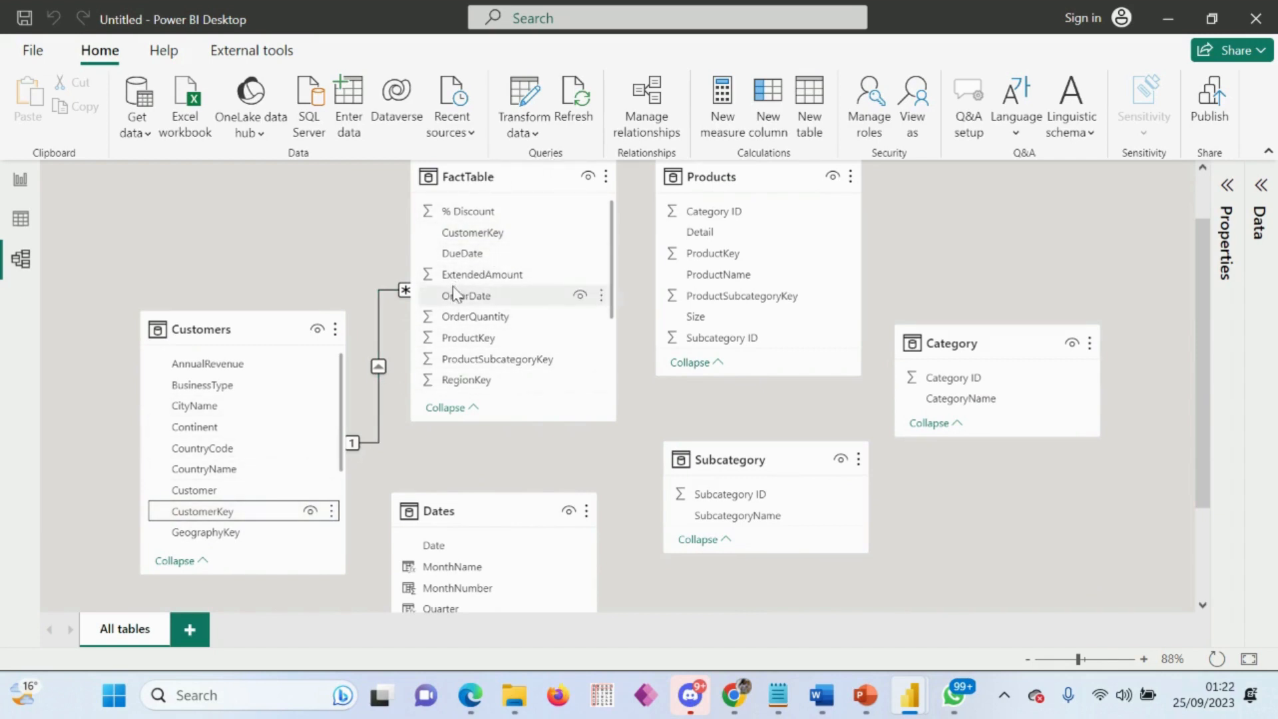
{"action": "left_click", "coordinate": [363, 444]}
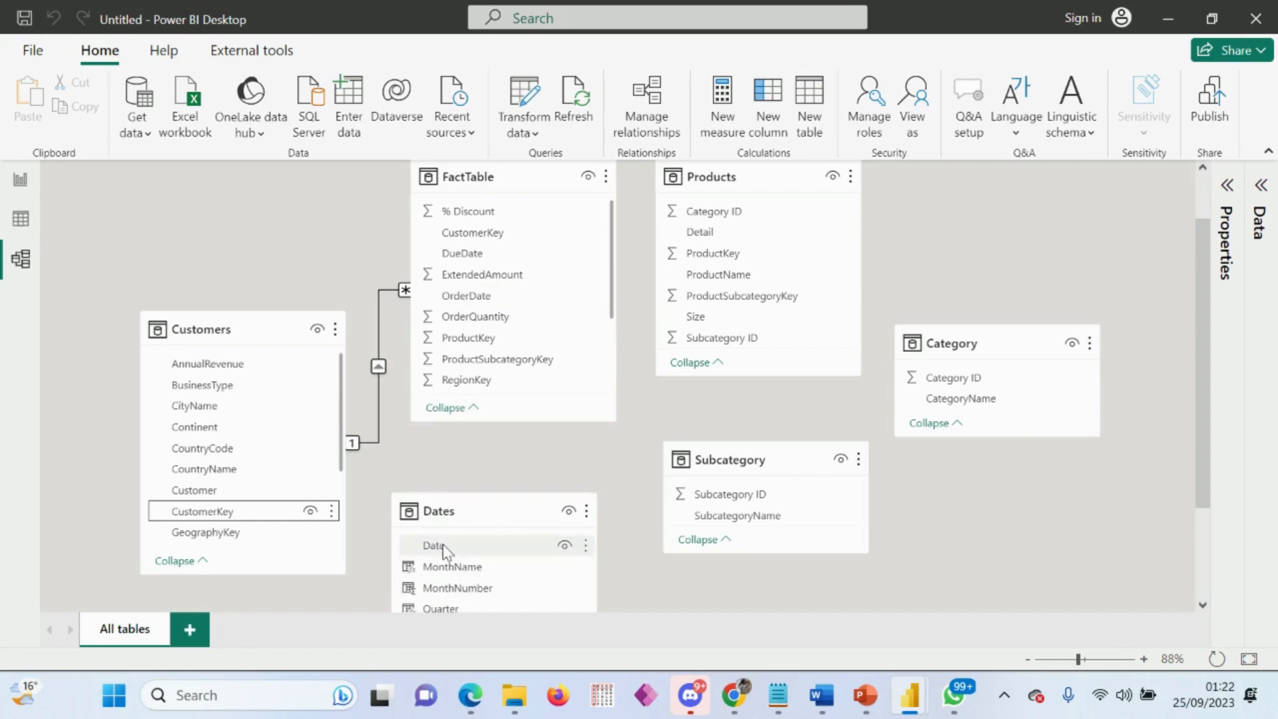
{"action": "left_click_drag", "start_coordinate": [442, 545], "coordinate": [481, 297]}
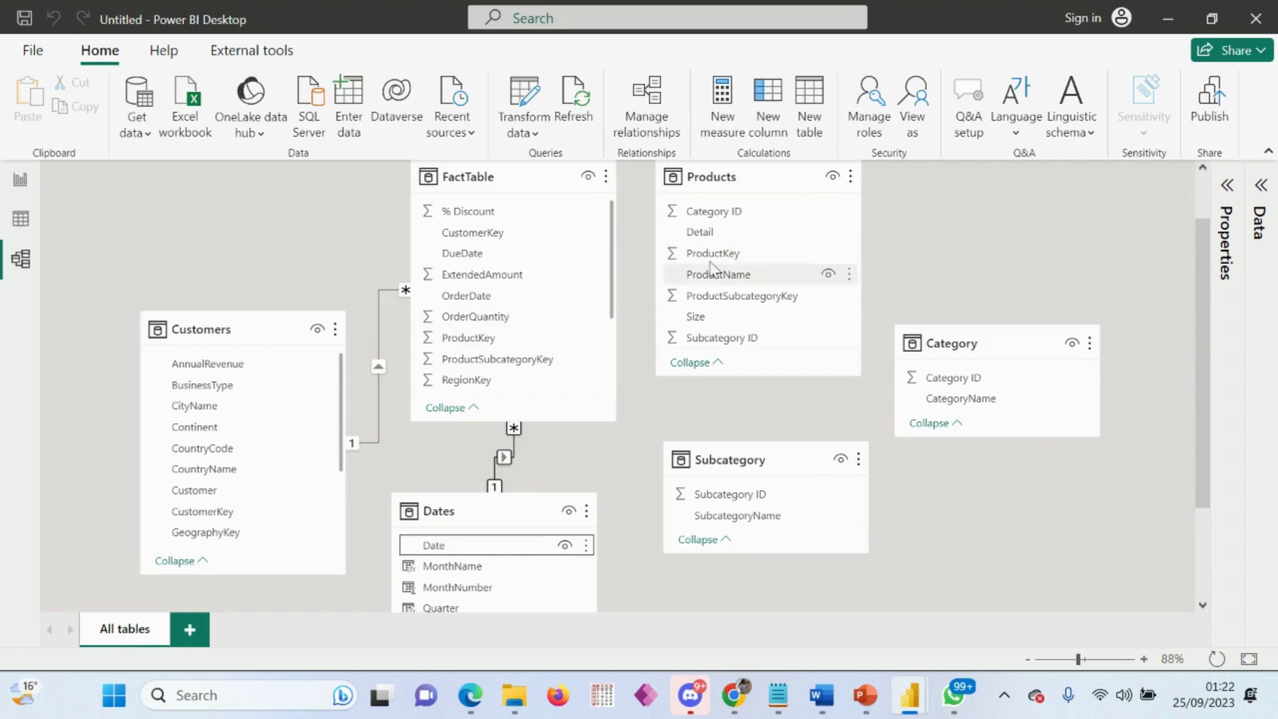
{"action": "left_click_drag", "start_coordinate": [597, 285], "coordinate": [487, 343]}
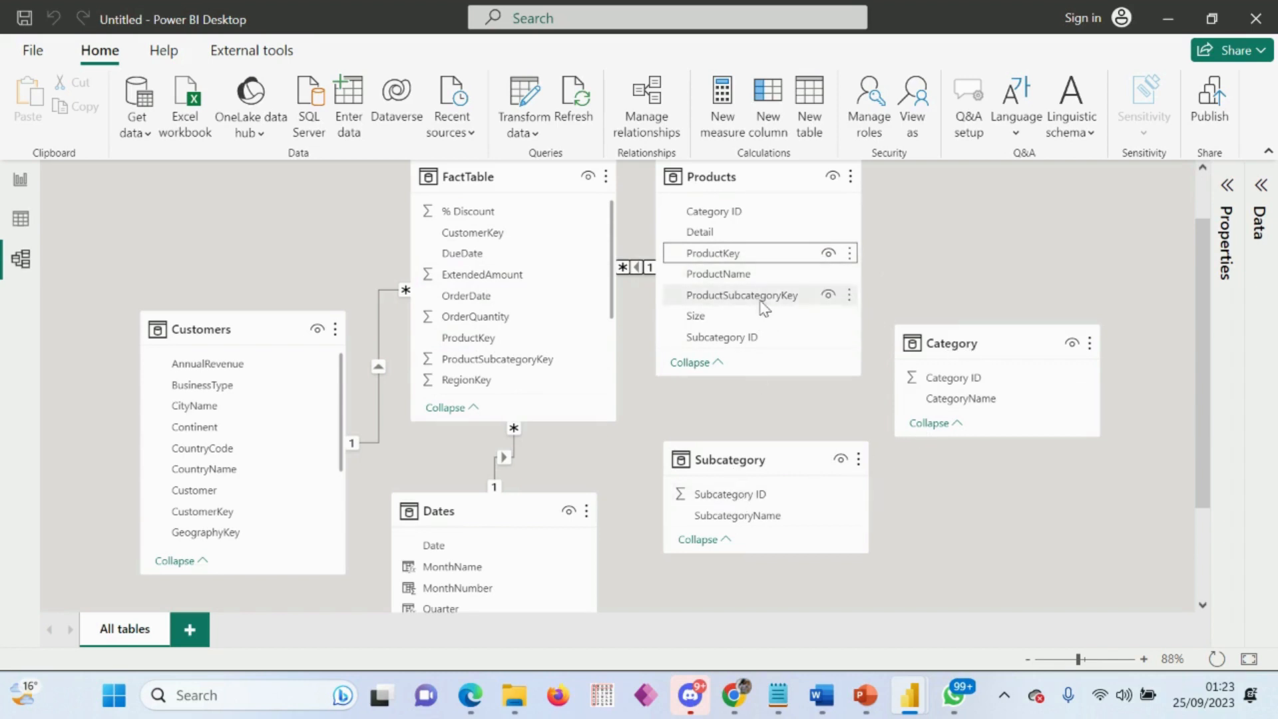
Step: Relate Category ID from the Category table and Subcategory ID from the Subcategory table to their matching columns in Products
{"action": "mouse_move", "coordinate": [742, 191]}
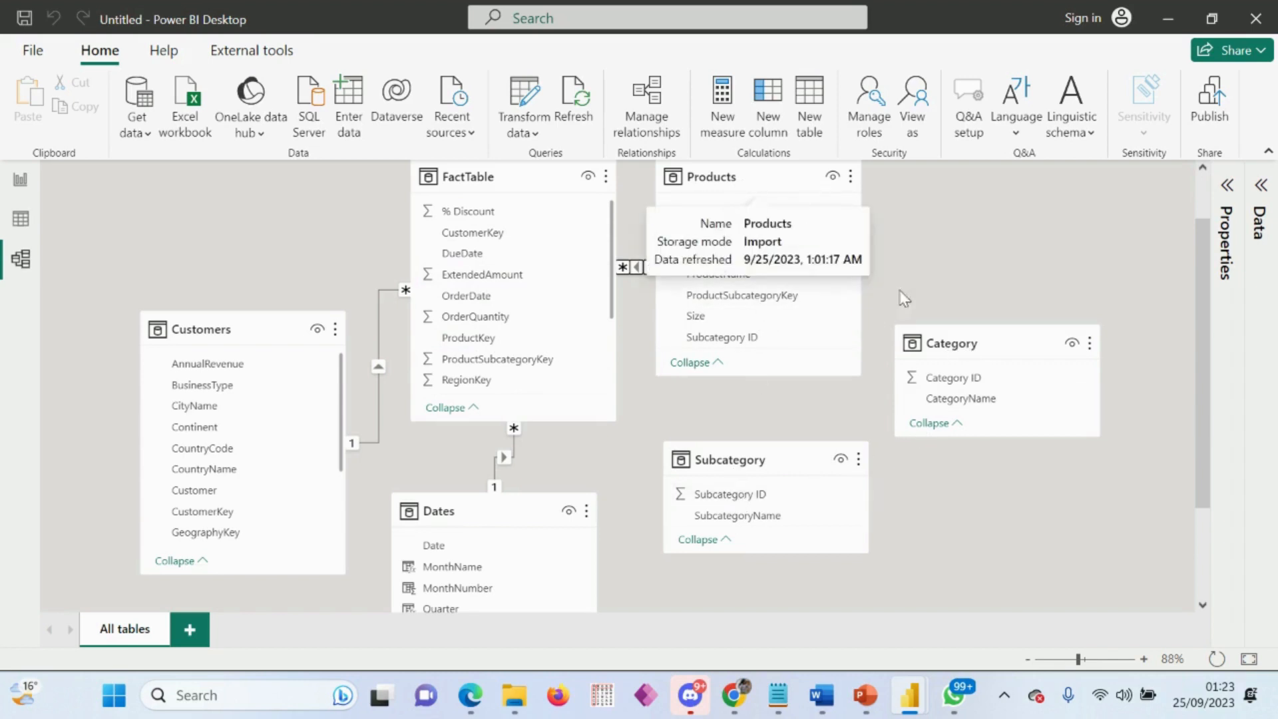
{"action": "mouse_move", "coordinate": [750, 468]}
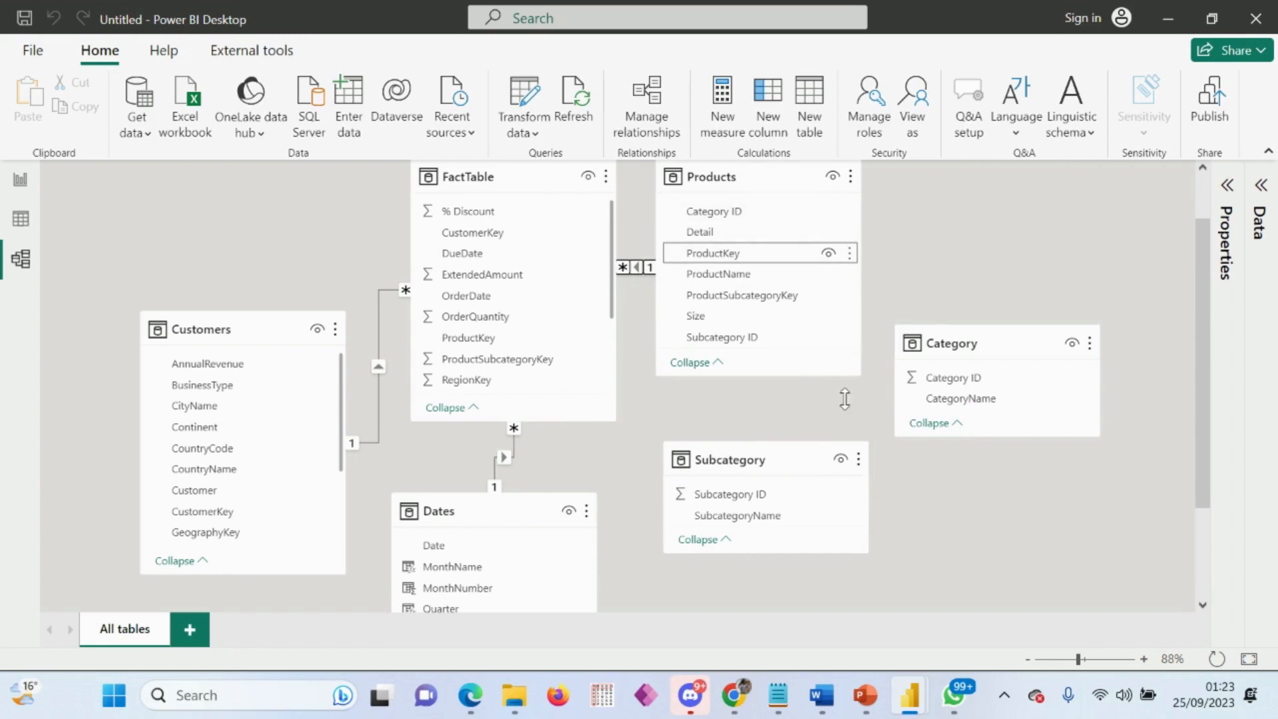
{"action": "mouse_move", "coordinate": [857, 436]}
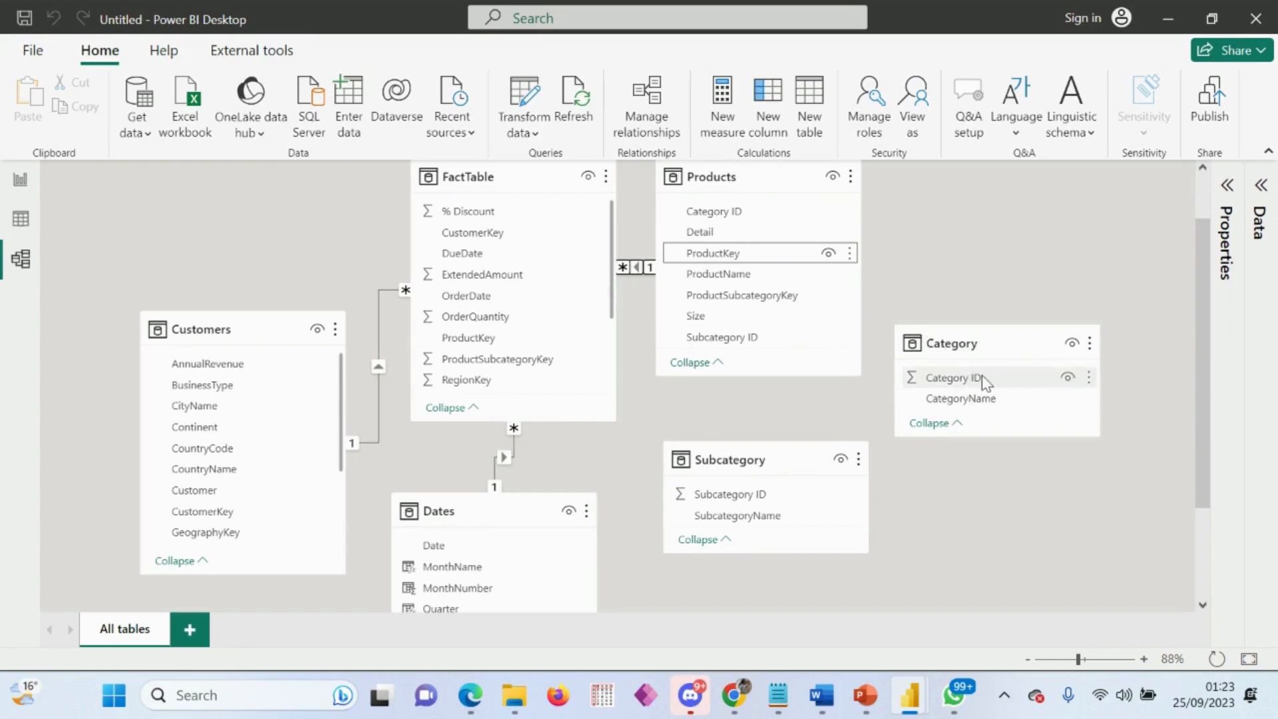
{"action": "left_click_drag", "start_coordinate": [982, 374], "coordinate": [724, 210]}
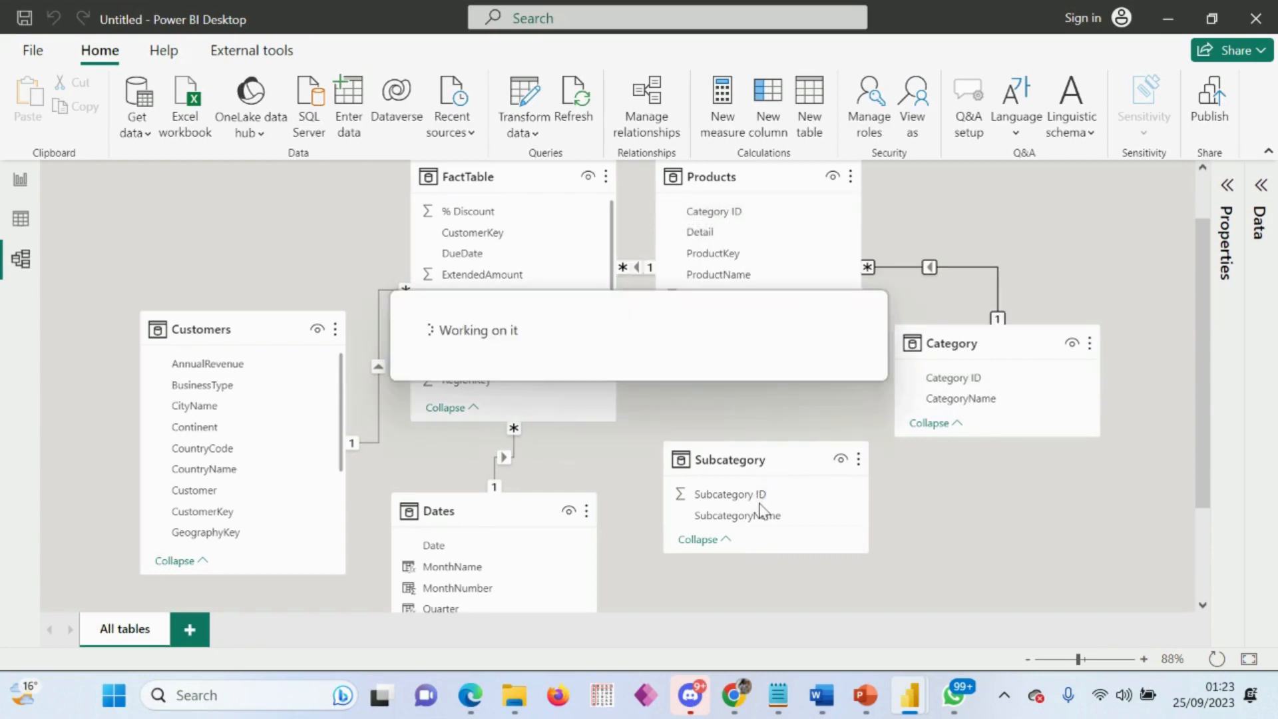
{"action": "left_click_drag", "start_coordinate": [764, 500], "coordinate": [746, 352]}
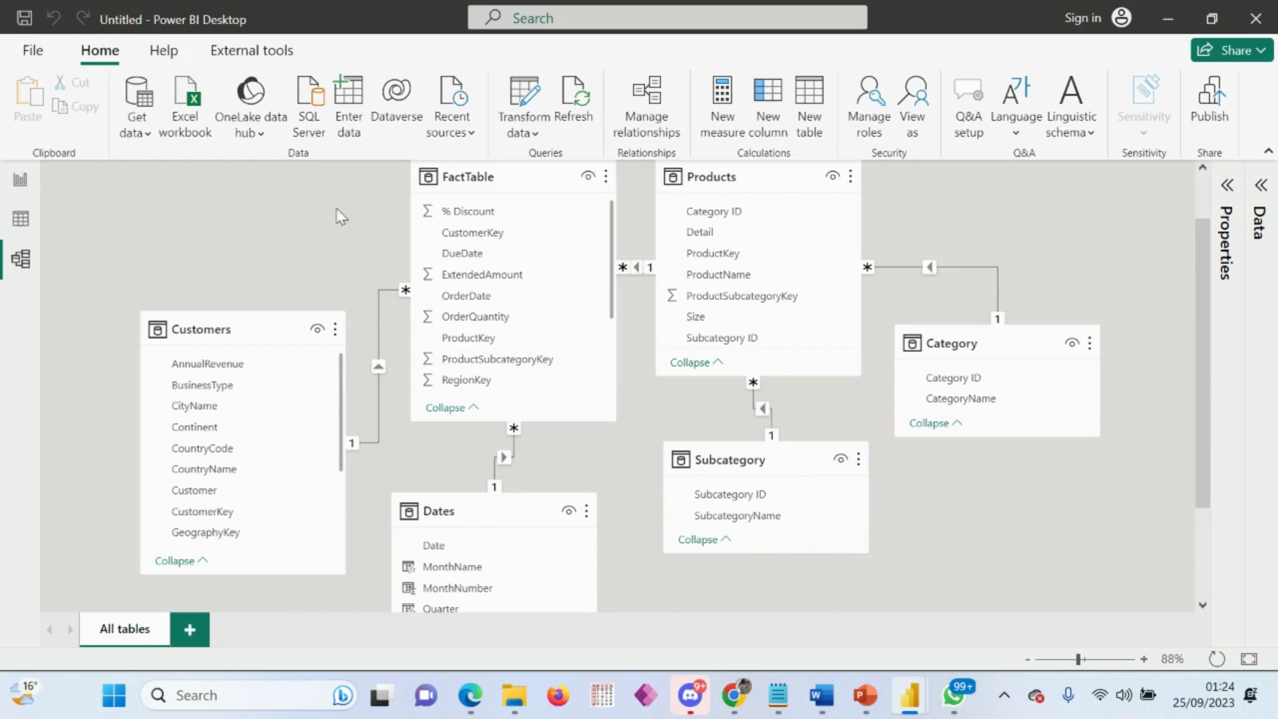
Step: View the blank report page, collapse the Dates table's field list there, and return to the model diagram
{"action": "left_click", "coordinate": [20, 181]}
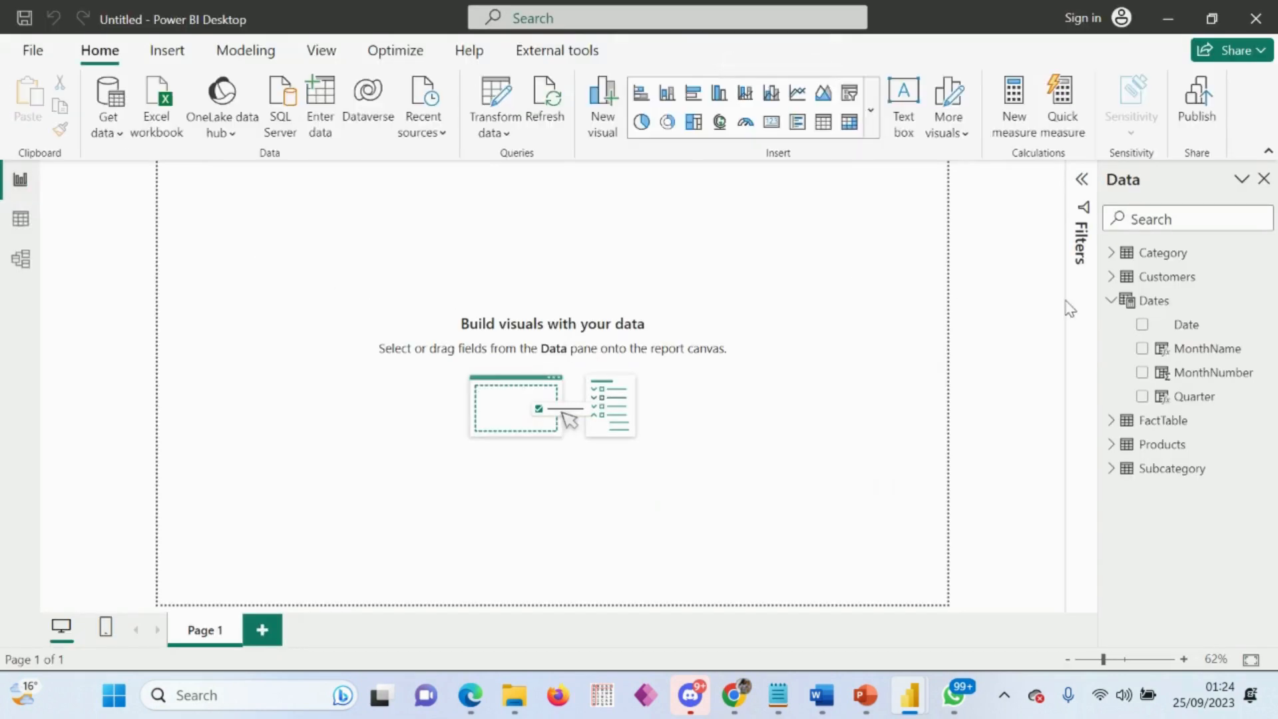
{"action": "left_click", "coordinate": [1112, 301]}
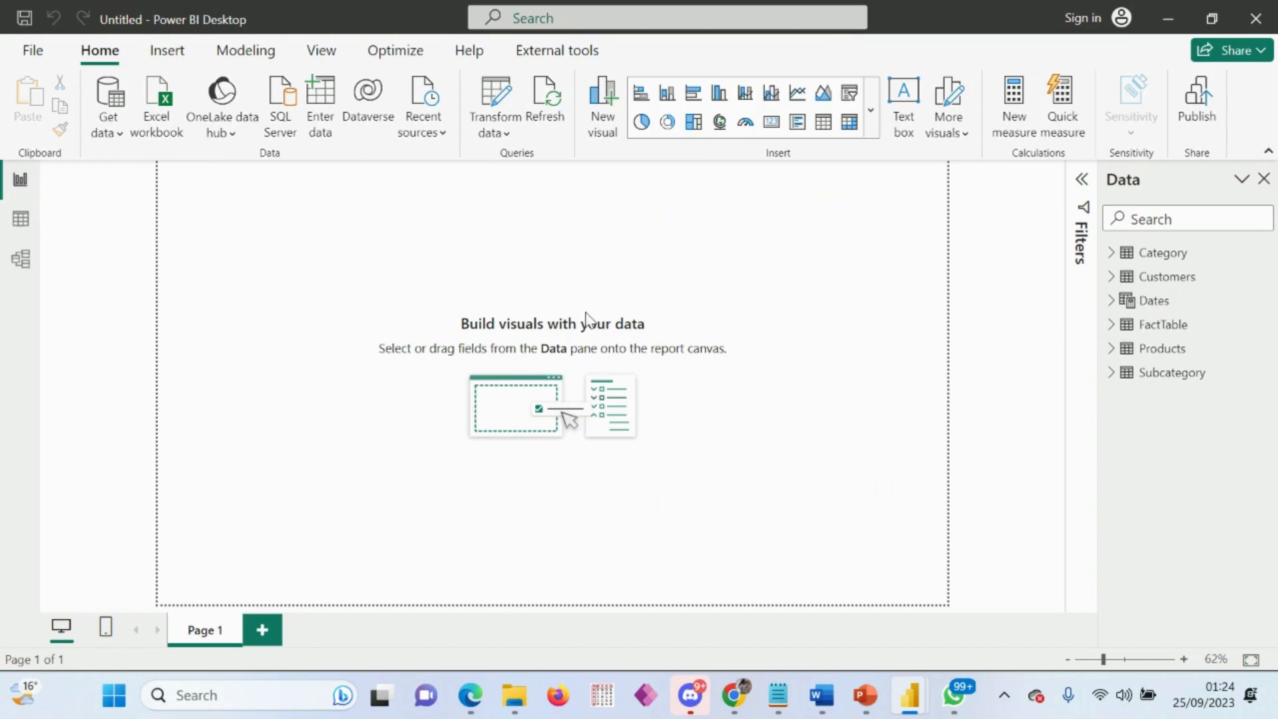
{"action": "left_click", "coordinate": [21, 260]}
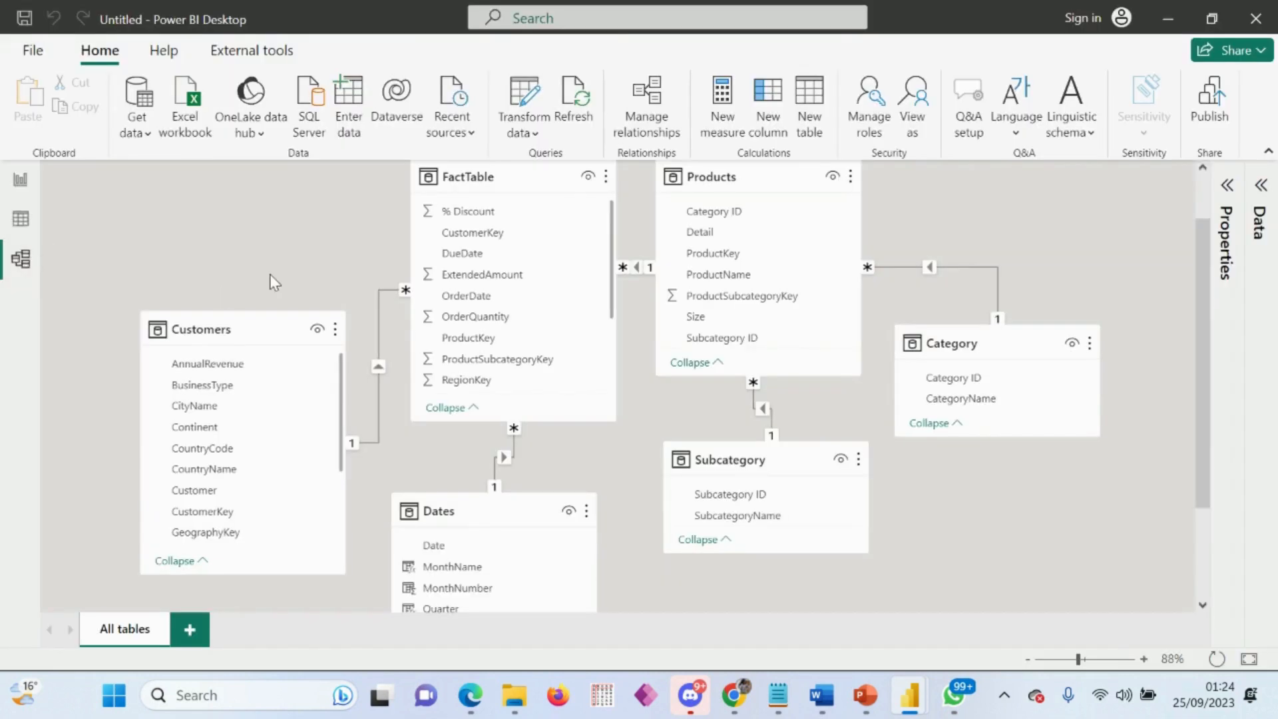